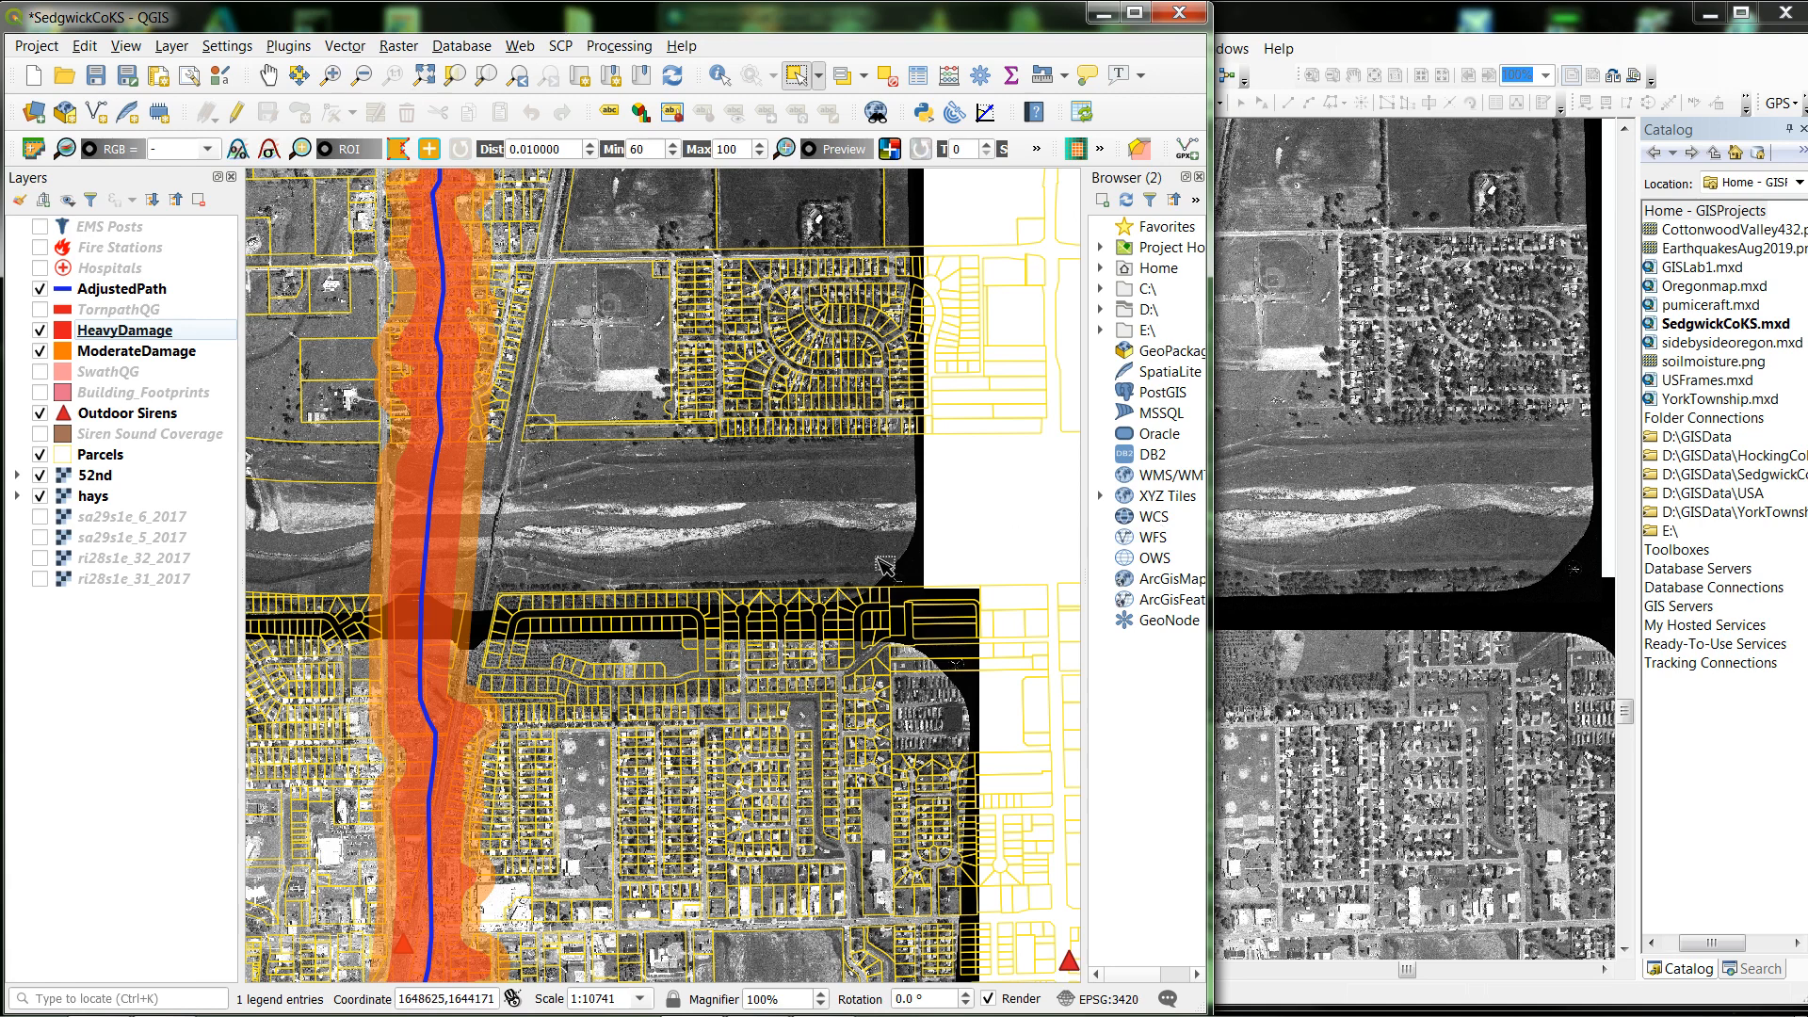
# Switch to ArcMap and toggle the HeavyDamage layer off and on to examine how ModerateDamage lies beneath it
pyautogui.click(1279, 26)
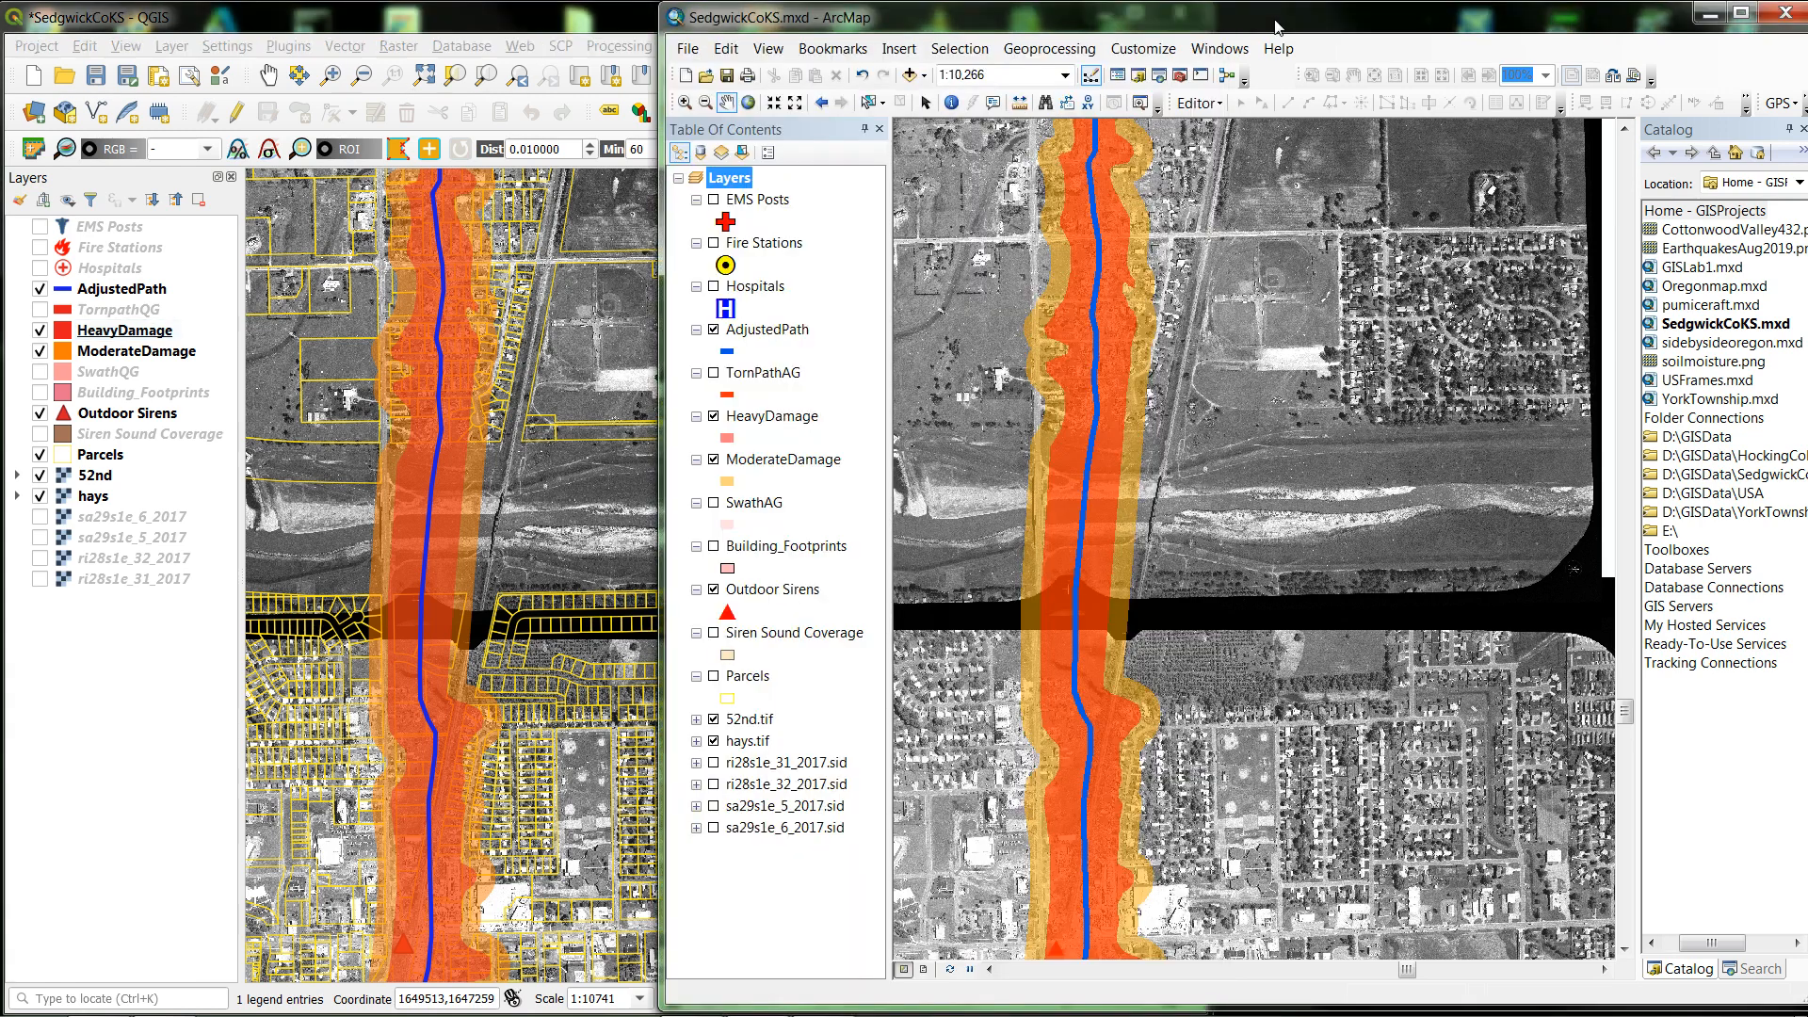
pyautogui.click(502, 23)
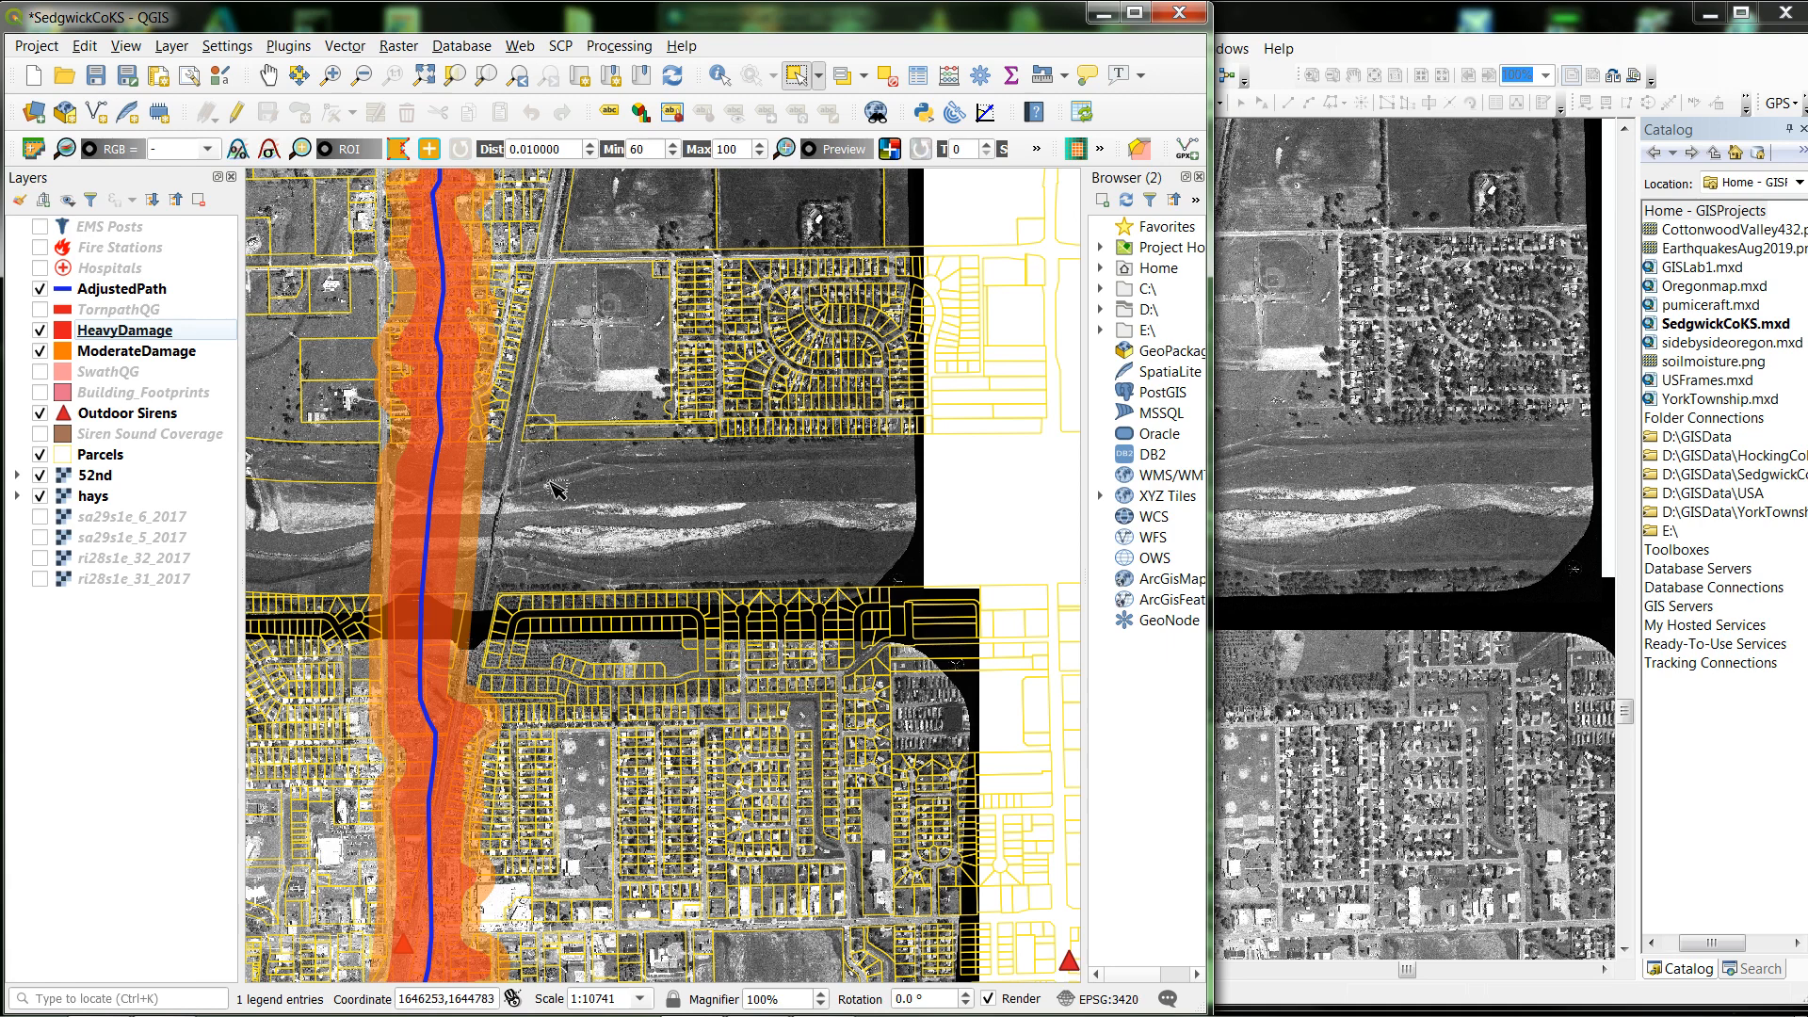
pyautogui.click(1276, 26)
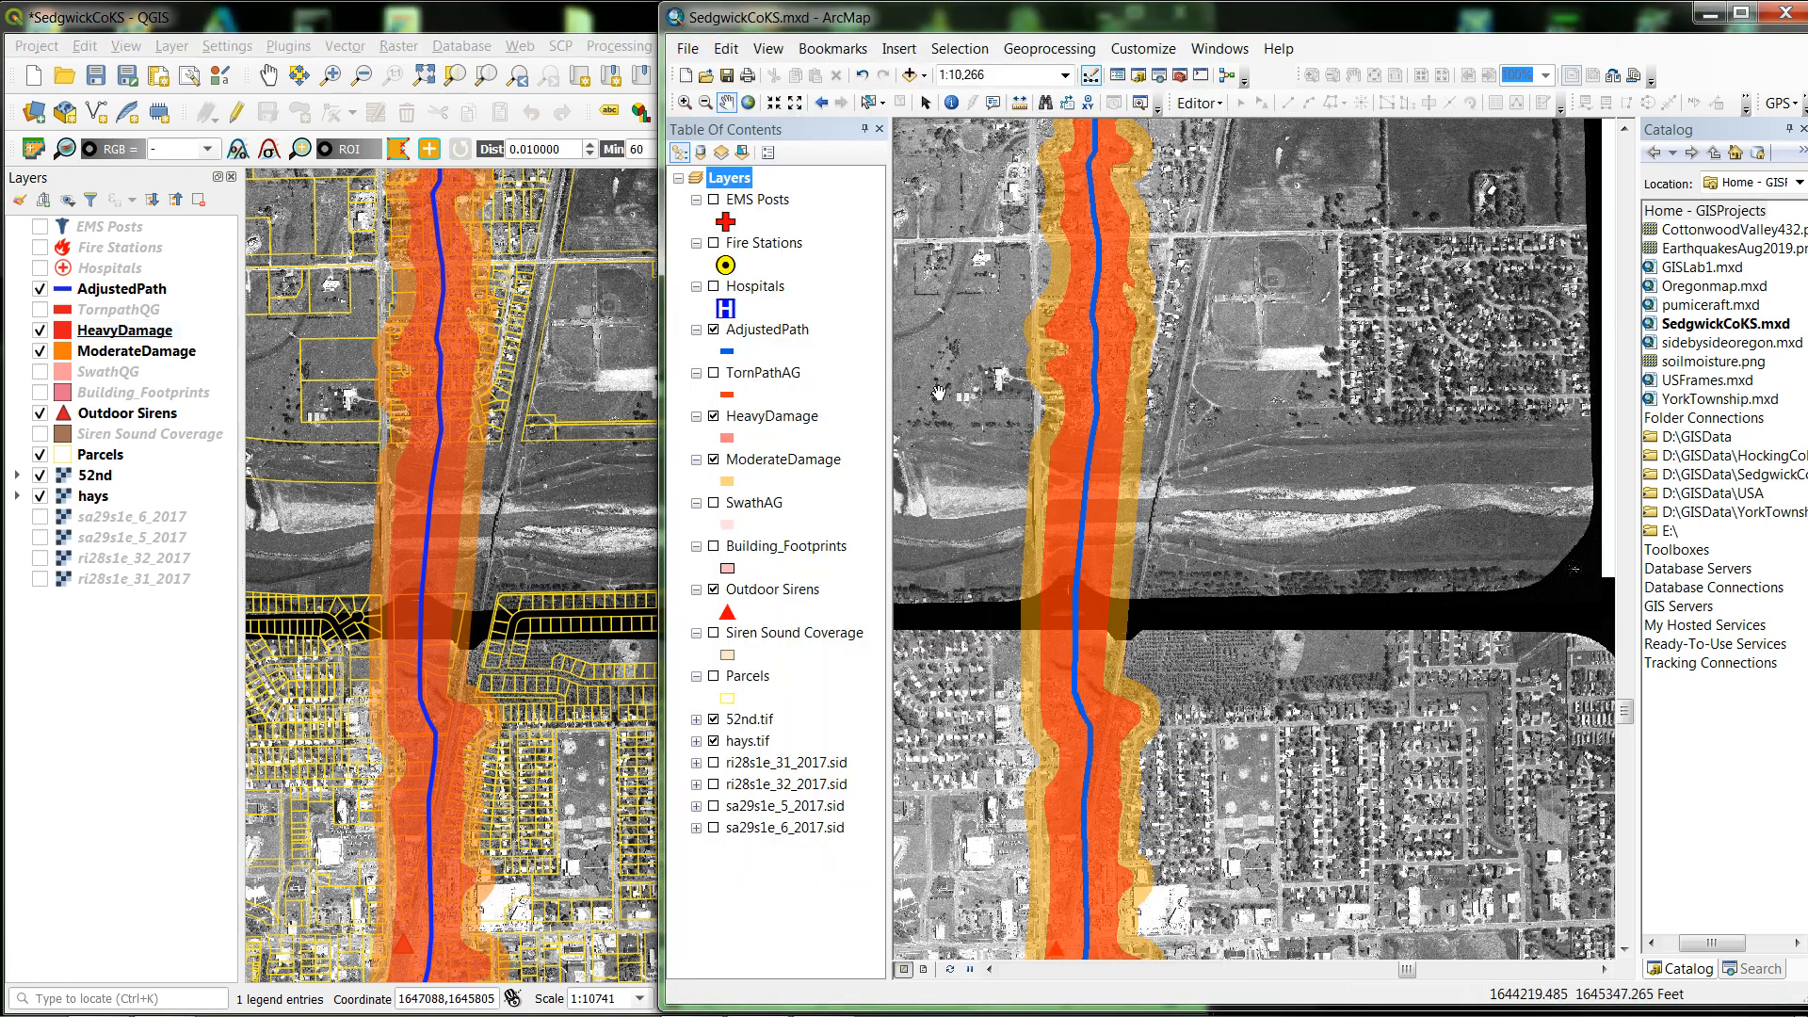
pyautogui.click(713, 416)
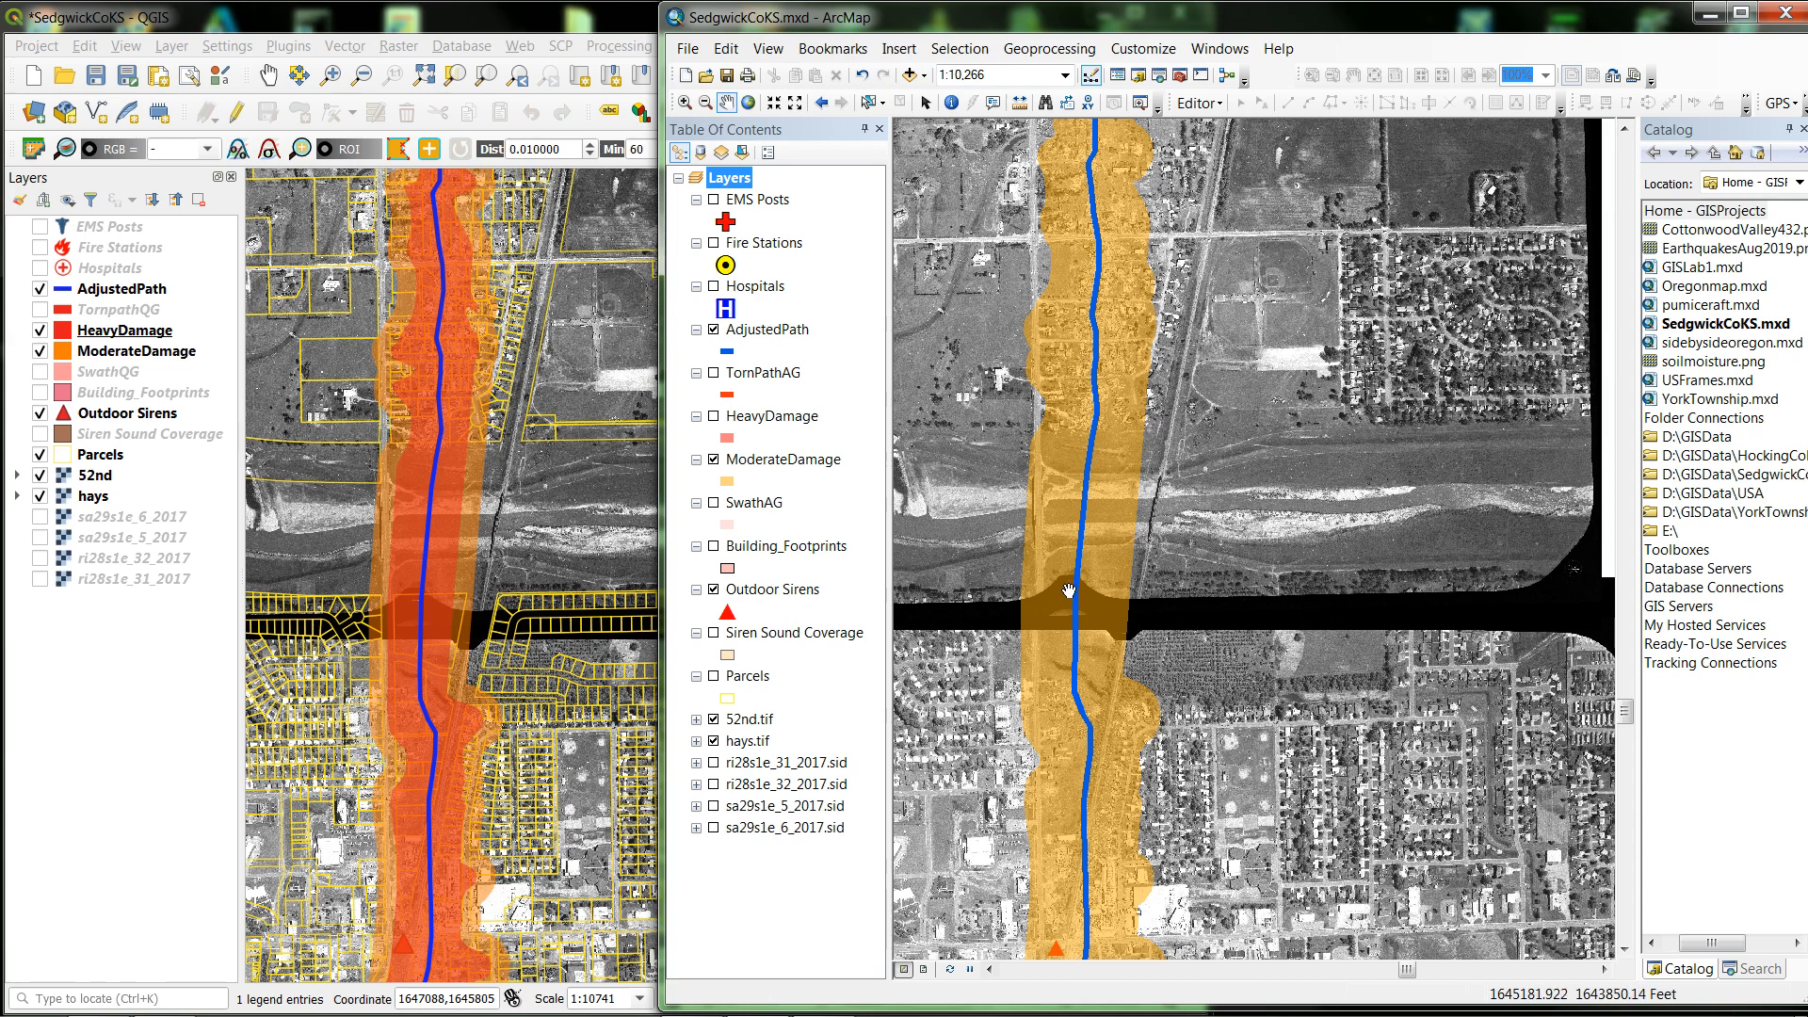
pyautogui.click(714, 416)
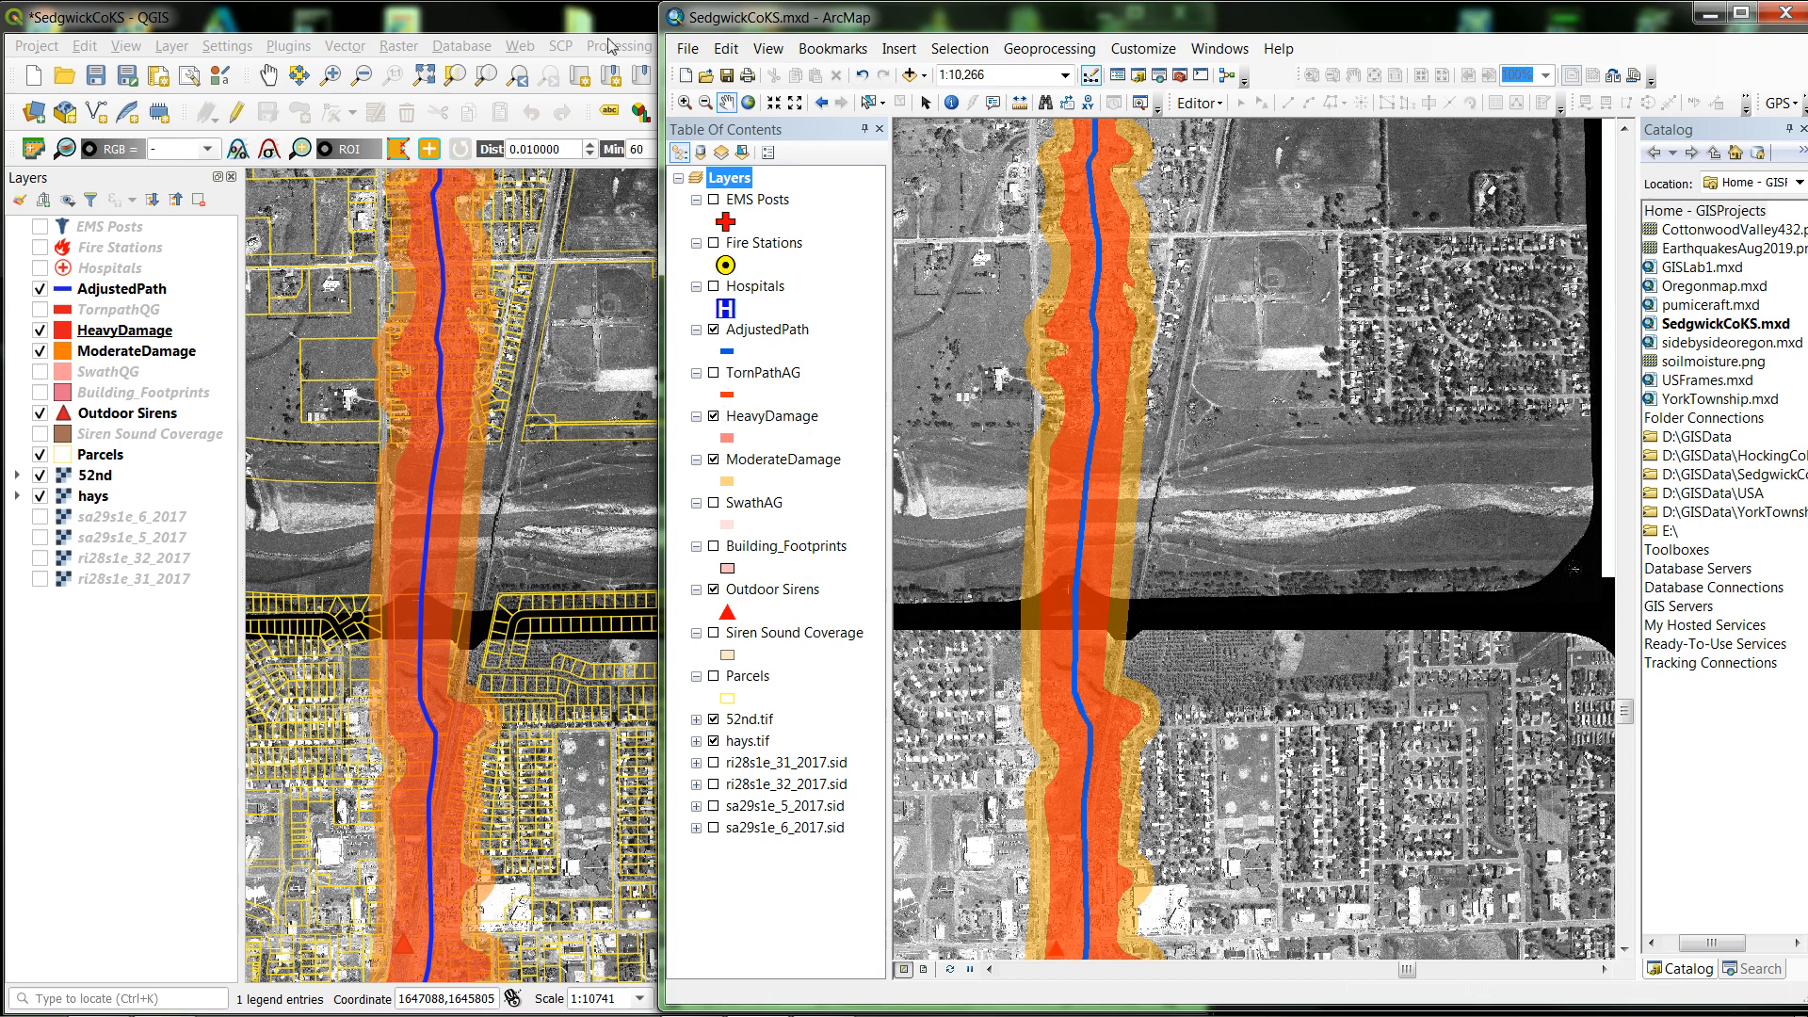
# Switch to QGIS, run Difference with ModerateDamage as input and HeavyDamage as overlay into a temporary layer, and hide both source layers
pyautogui.click(556, 19)
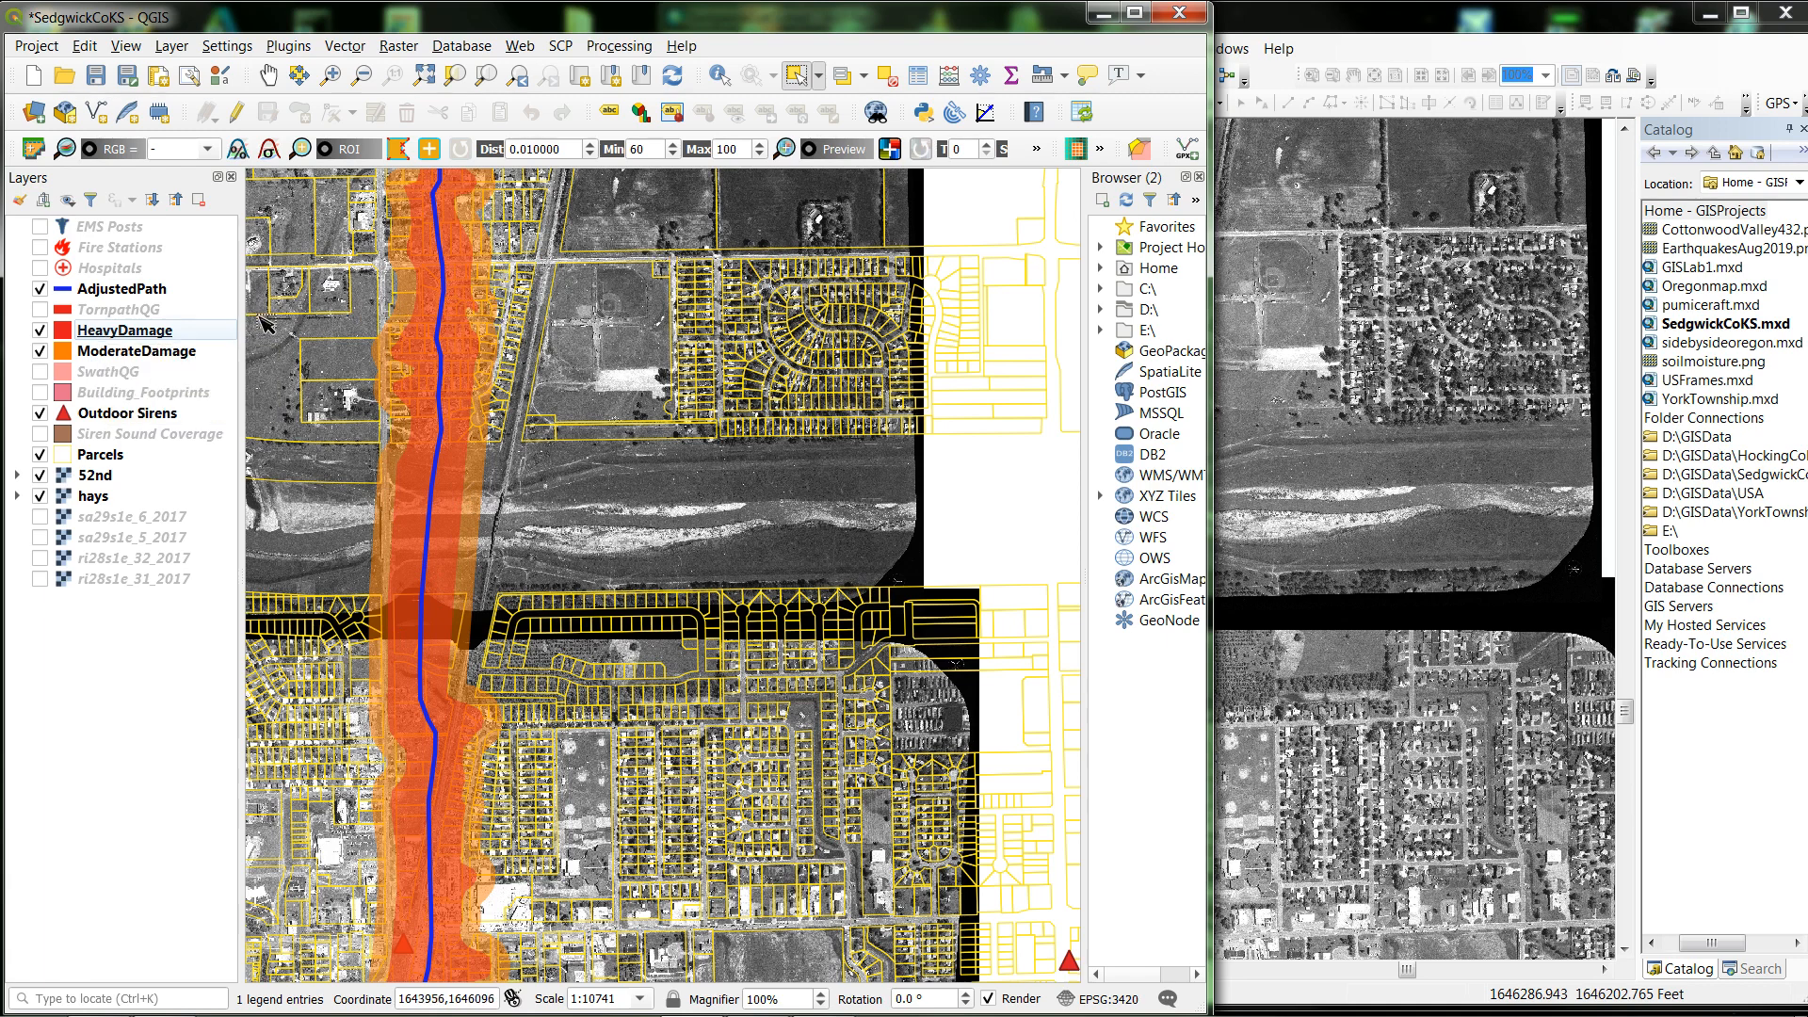
pyautogui.click(341, 46)
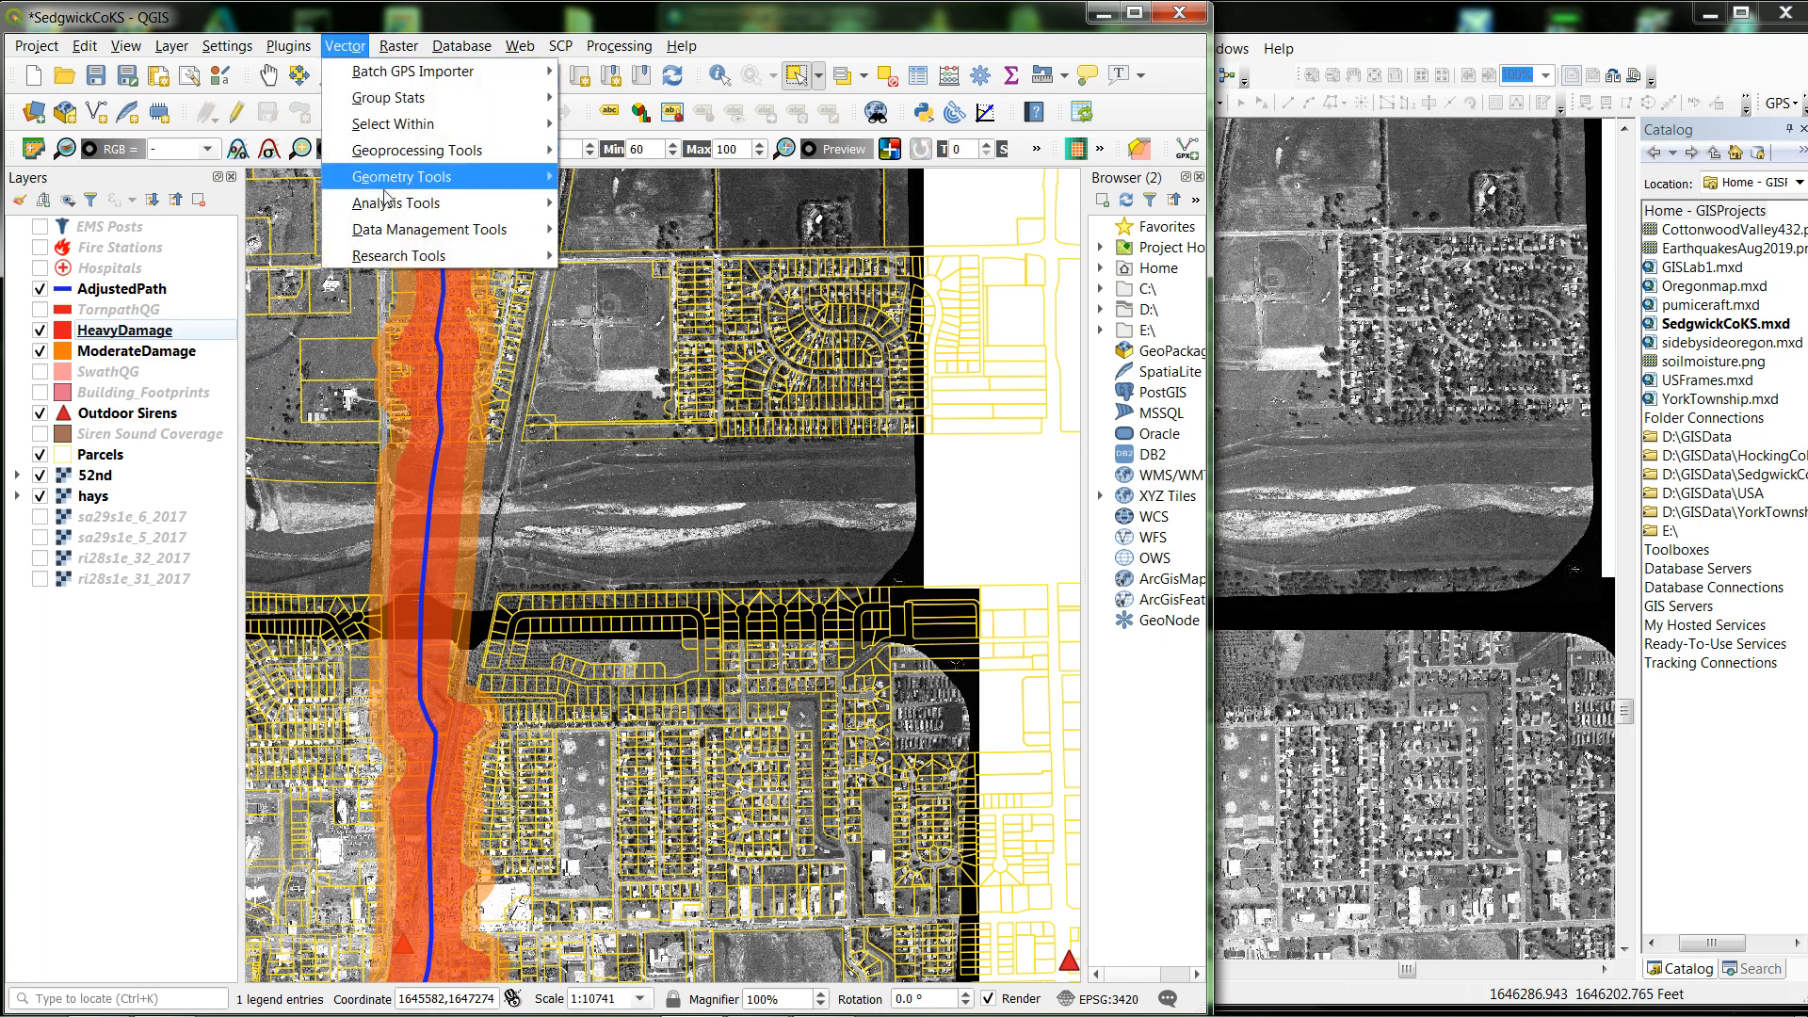
pyautogui.moveTo(400, 152)
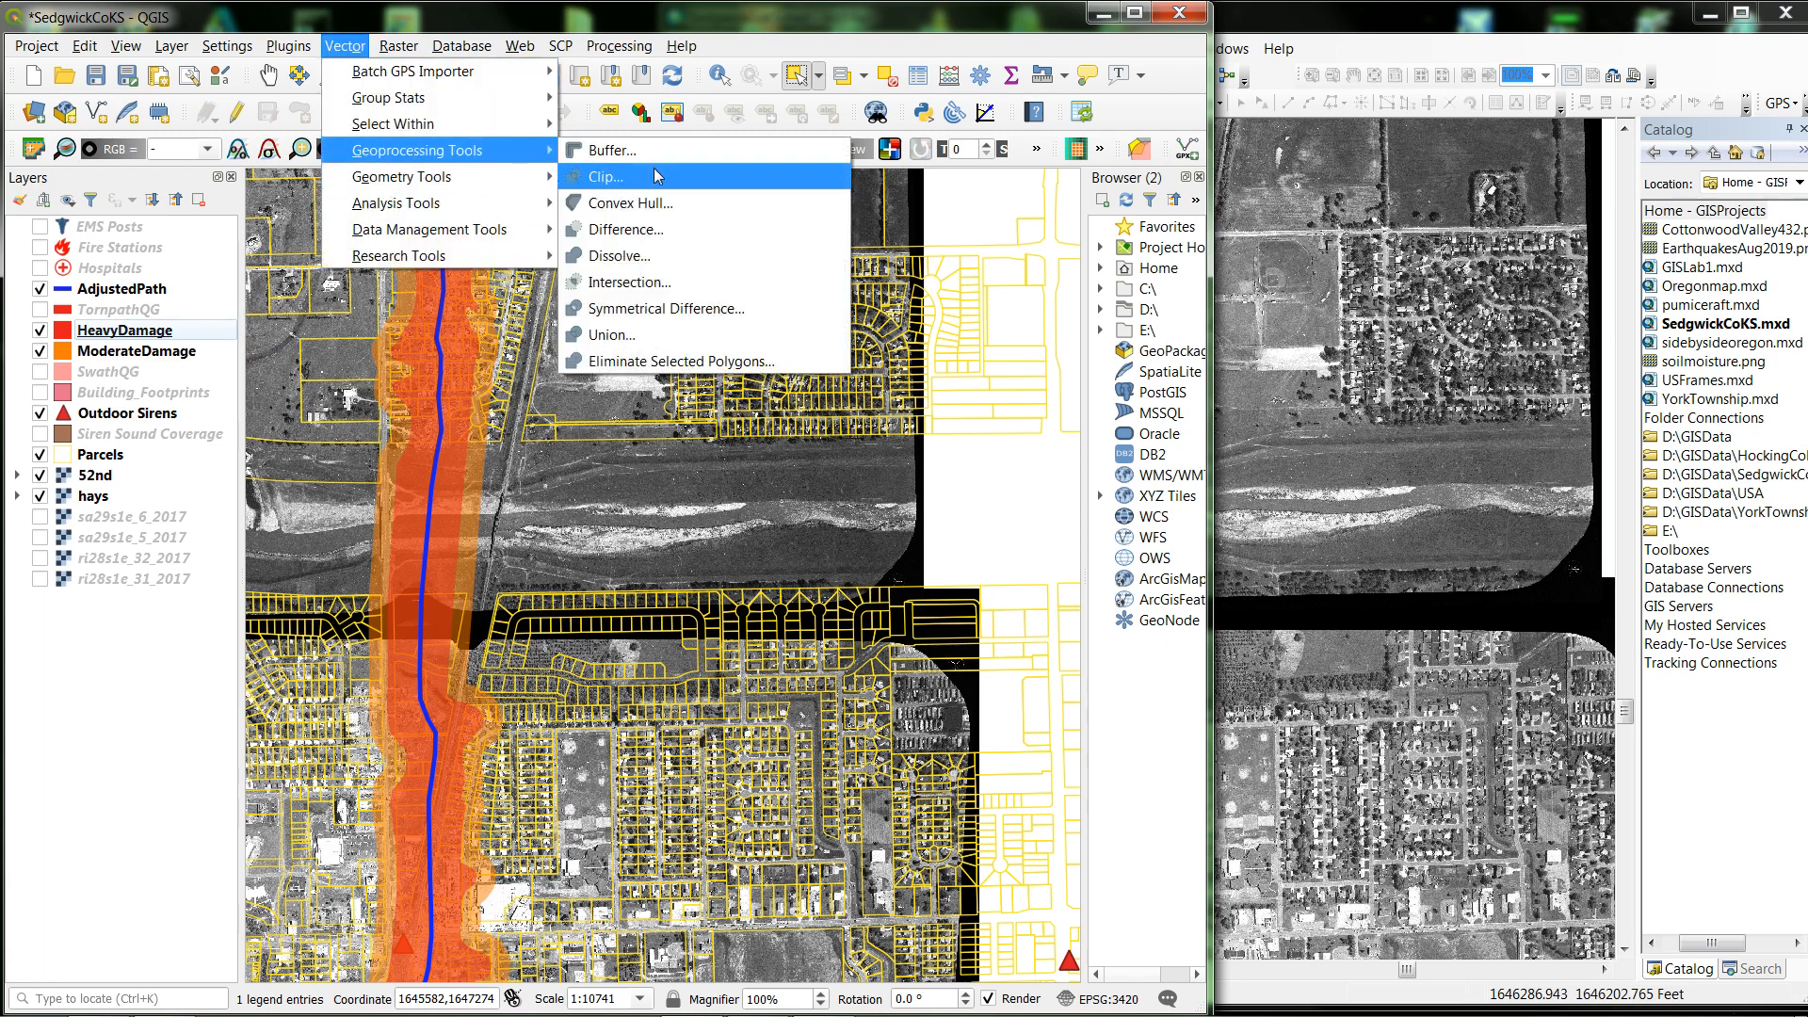
pyautogui.click(639, 235)
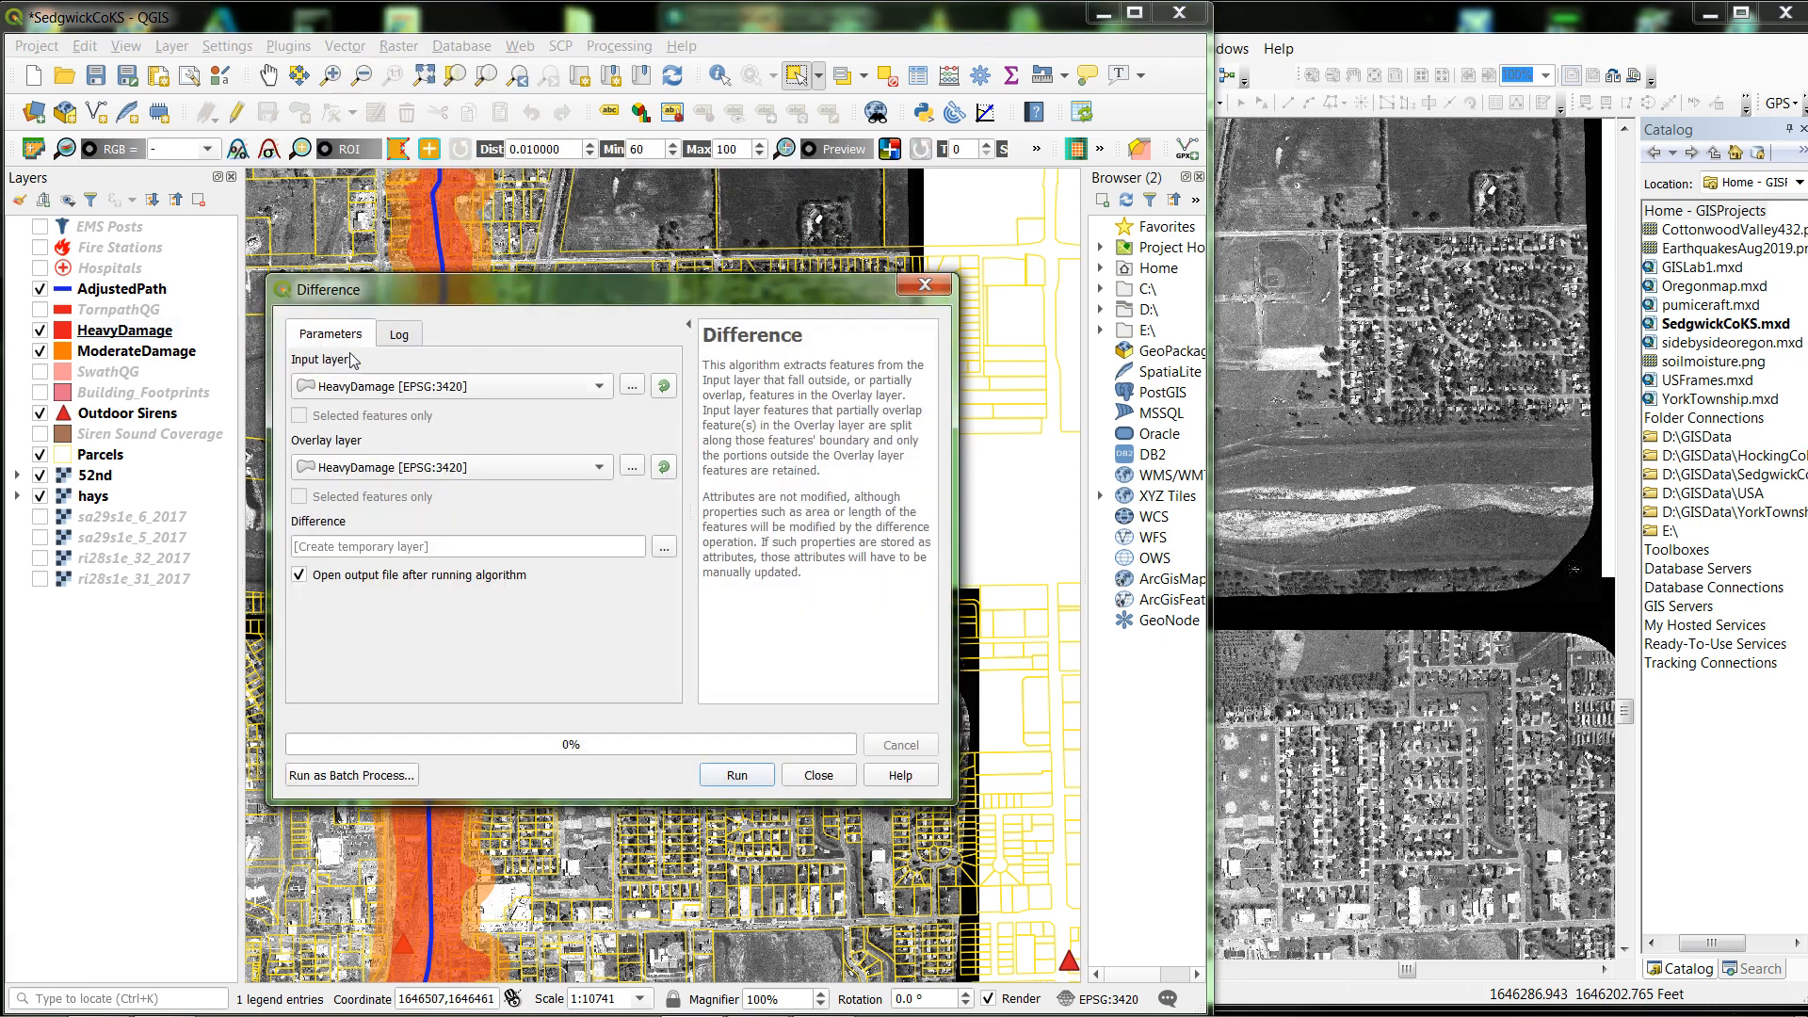
pyautogui.click(600, 388)
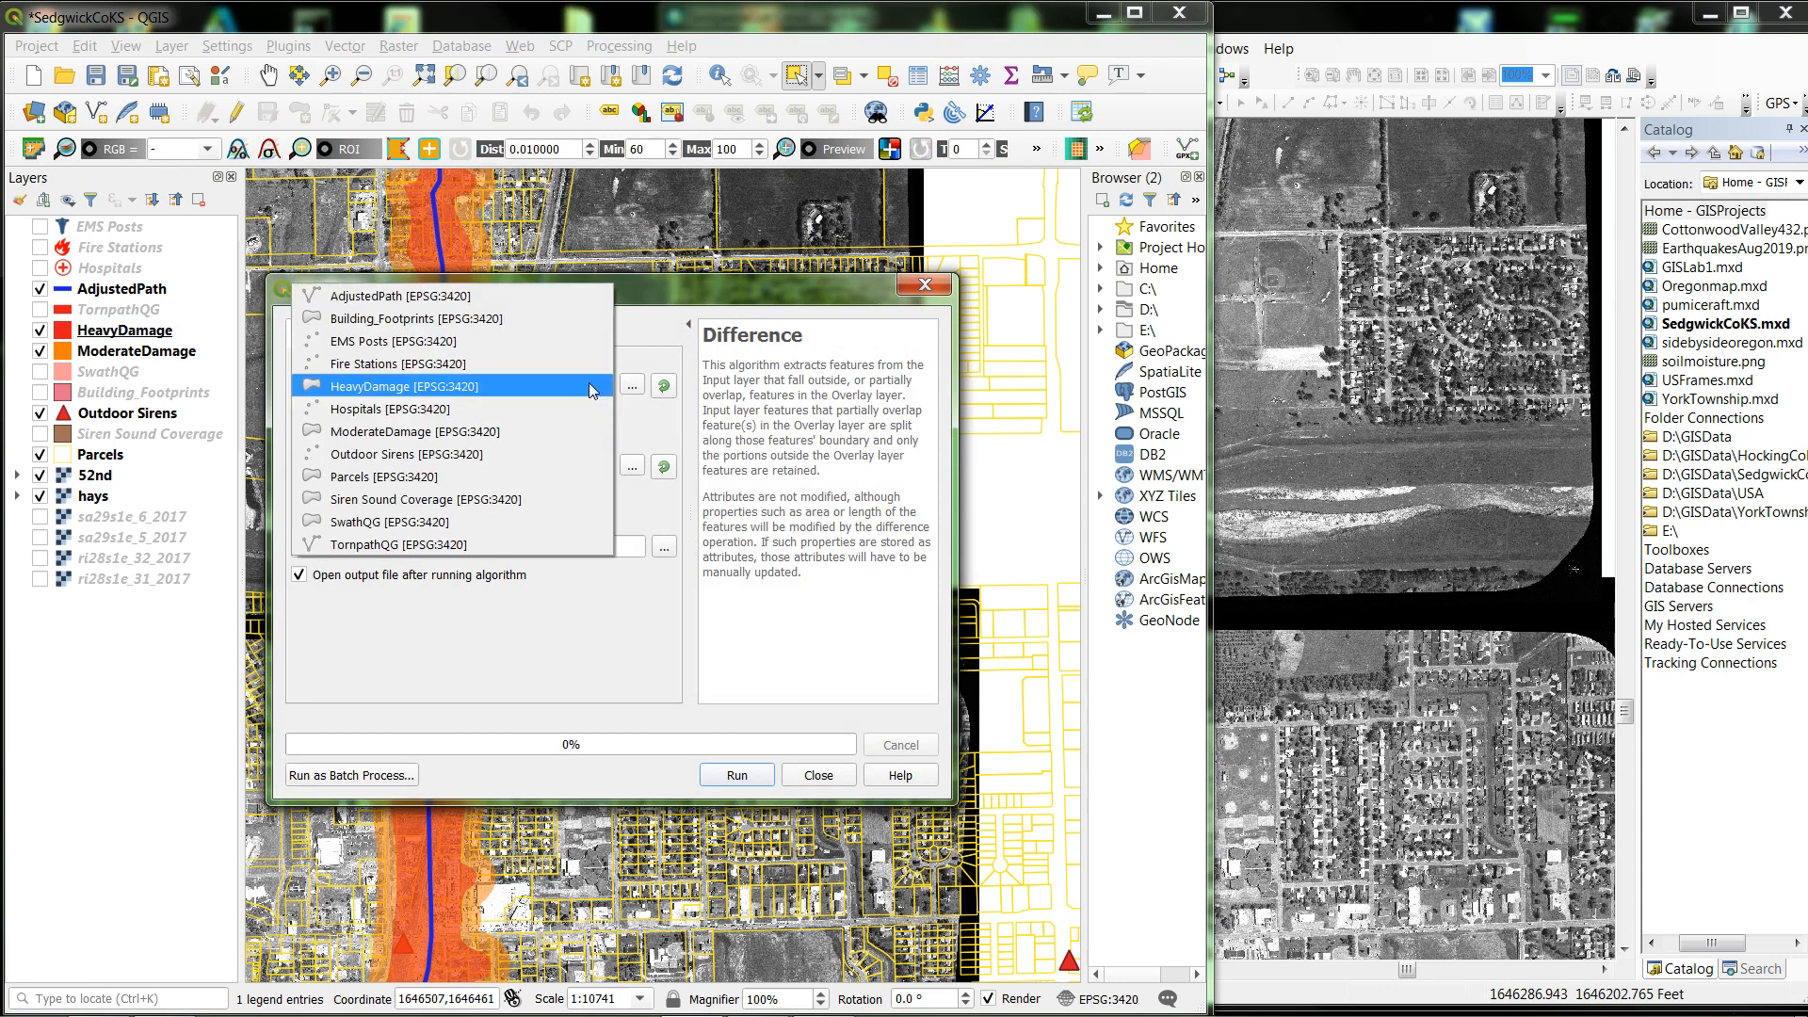
pyautogui.click(403, 434)
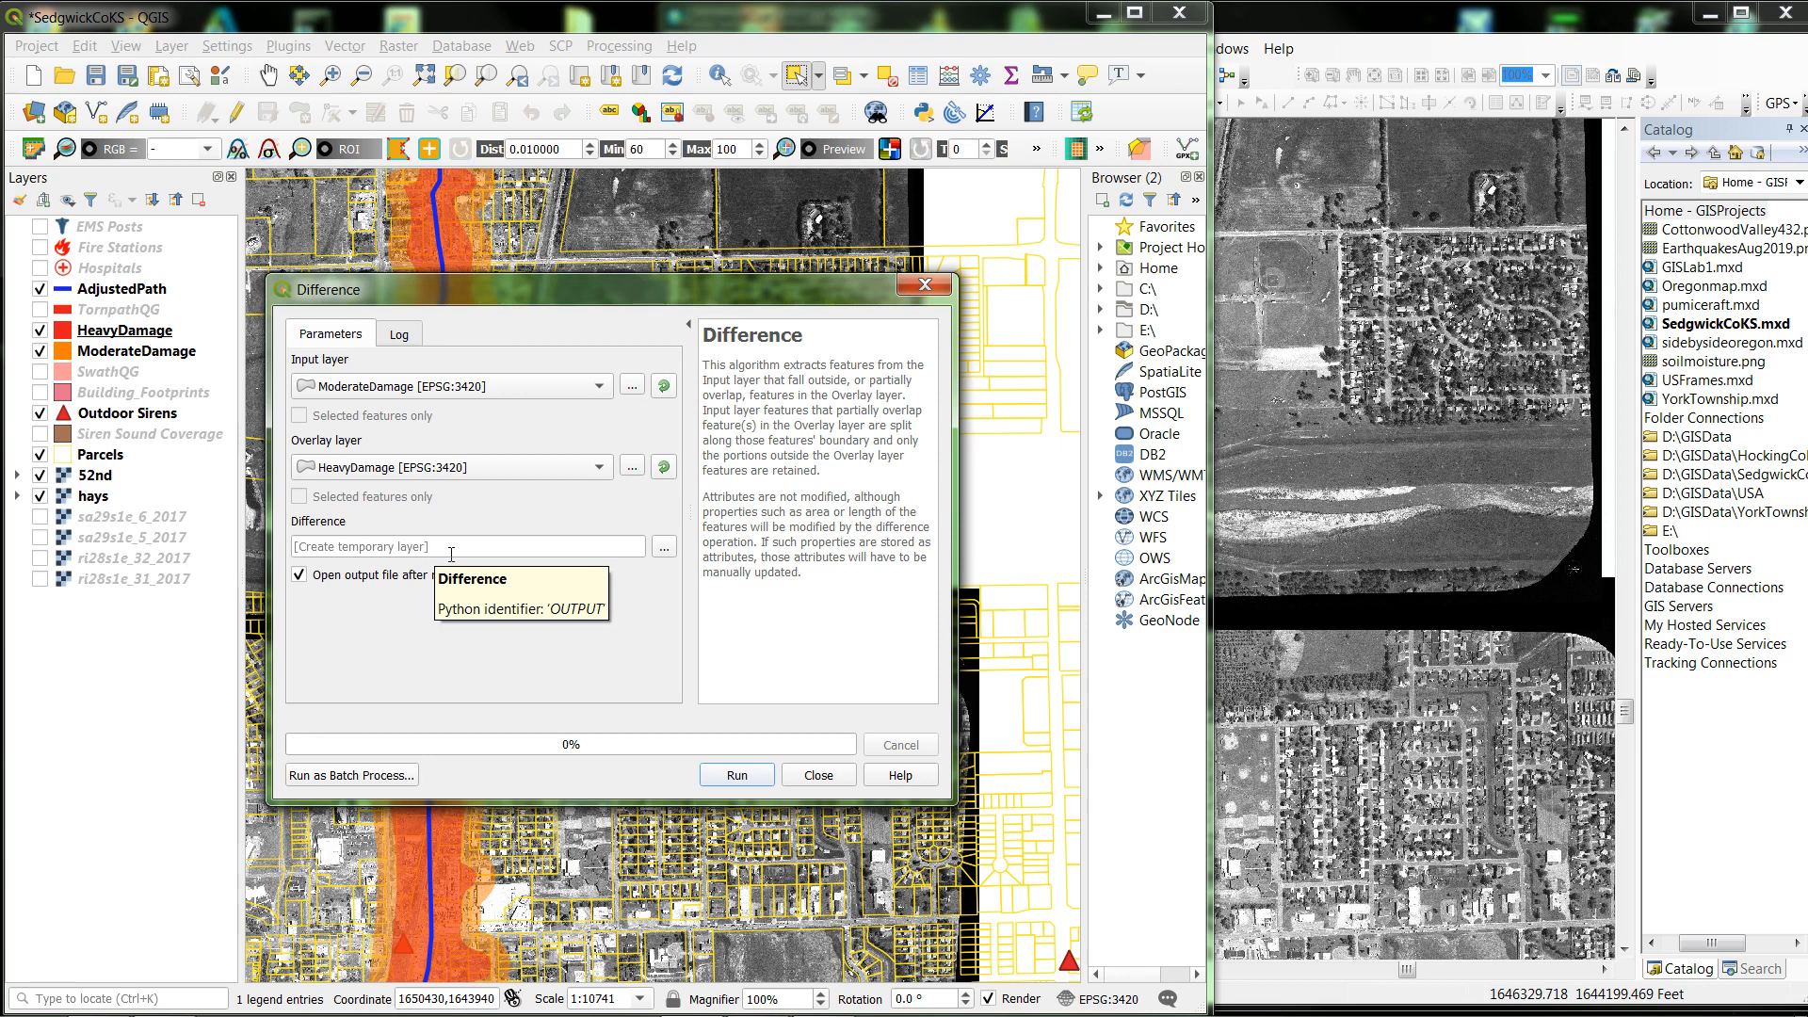
pyautogui.click(737, 778)
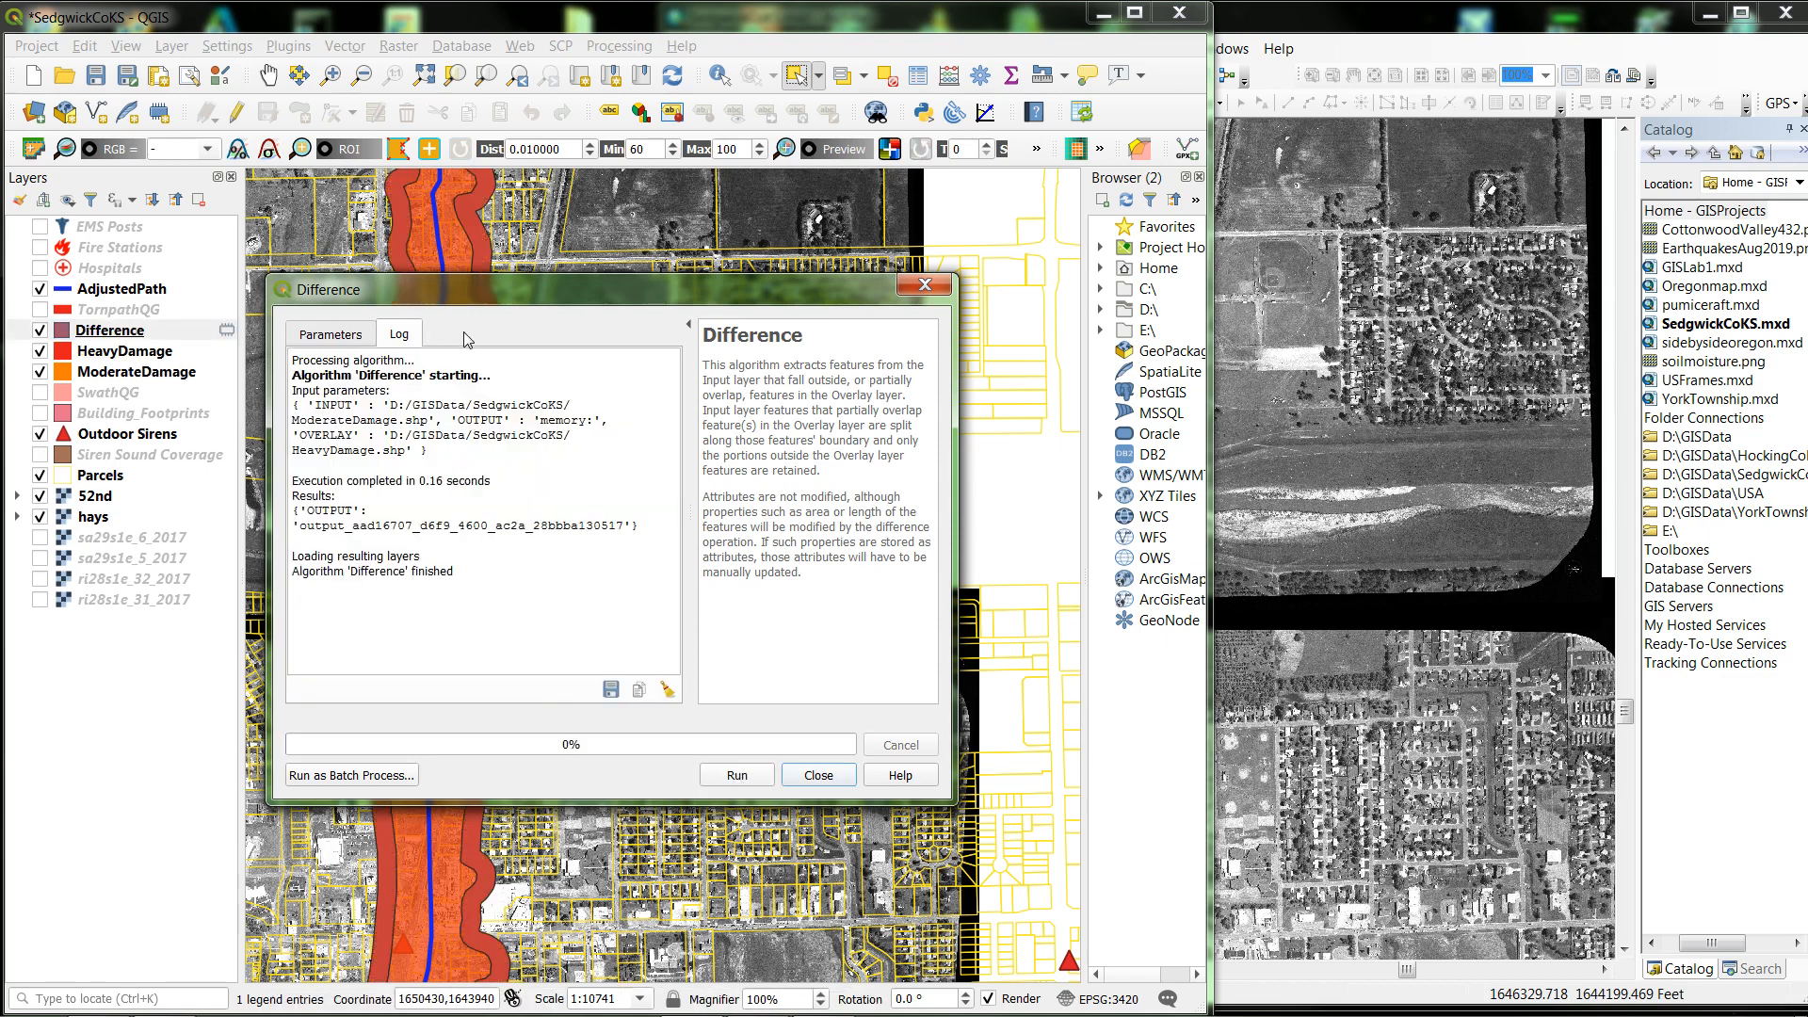
pyautogui.click(835, 775)
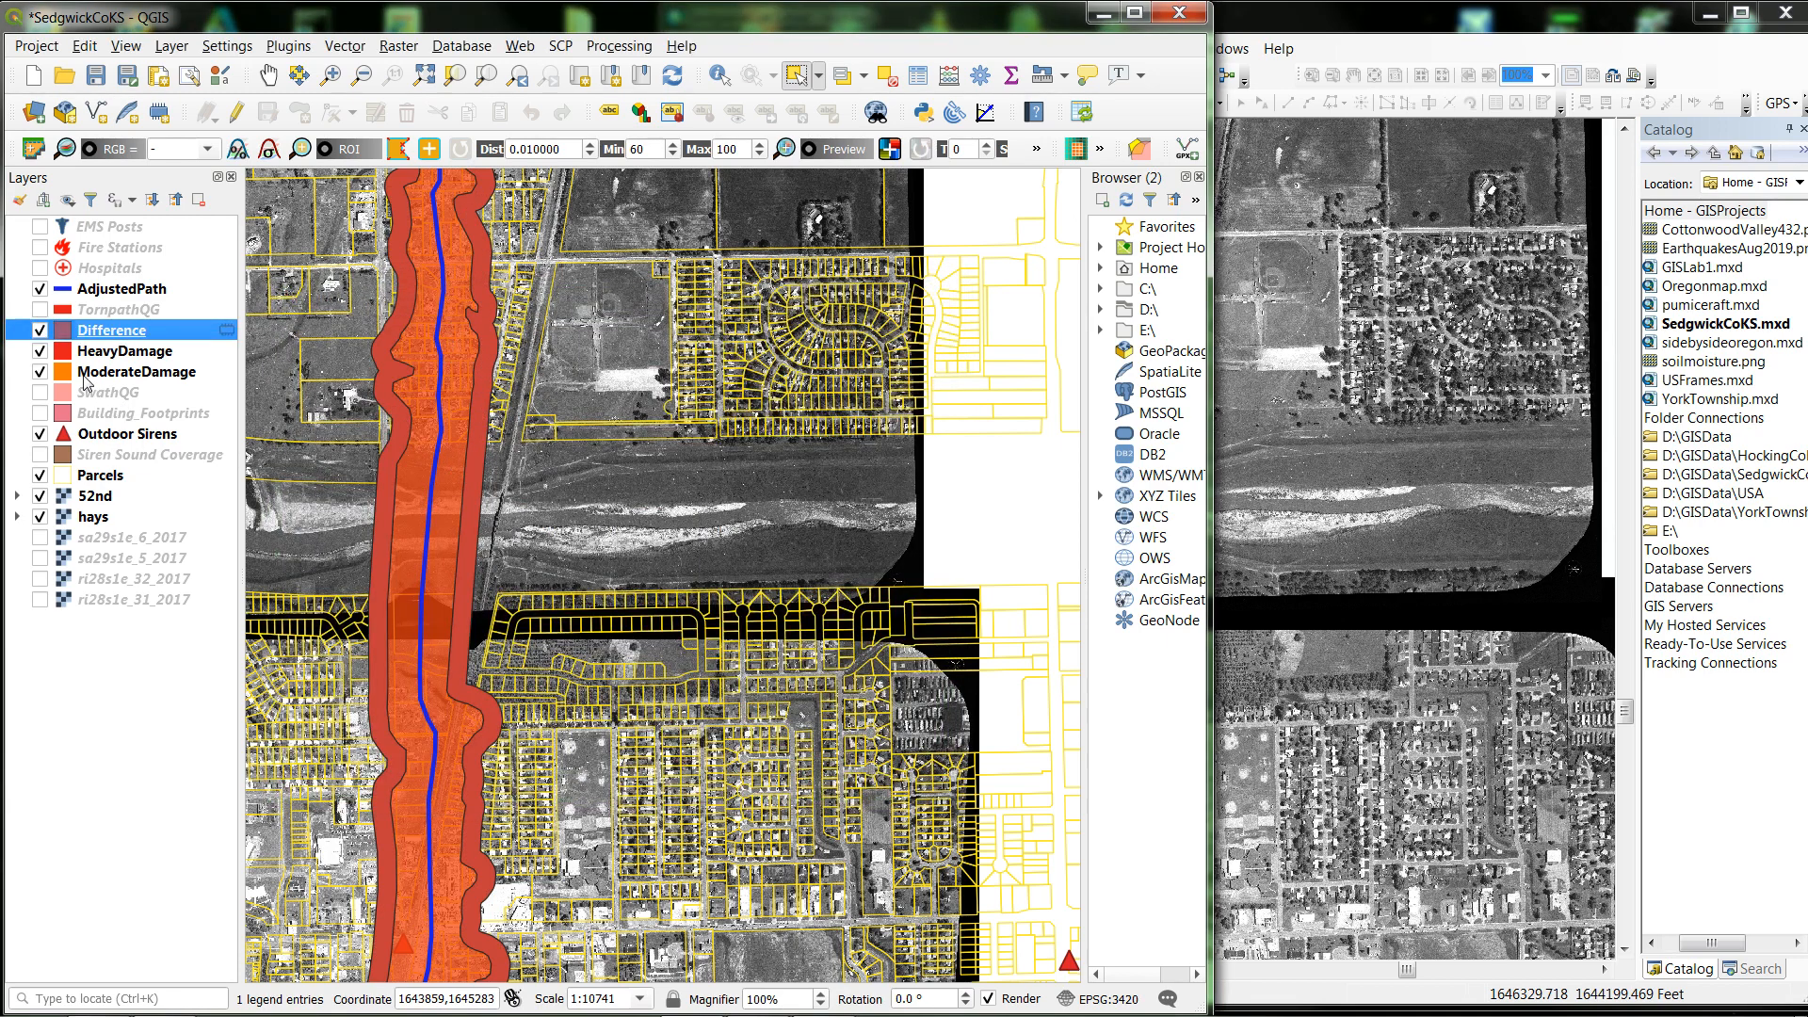
pyautogui.click(40, 351)
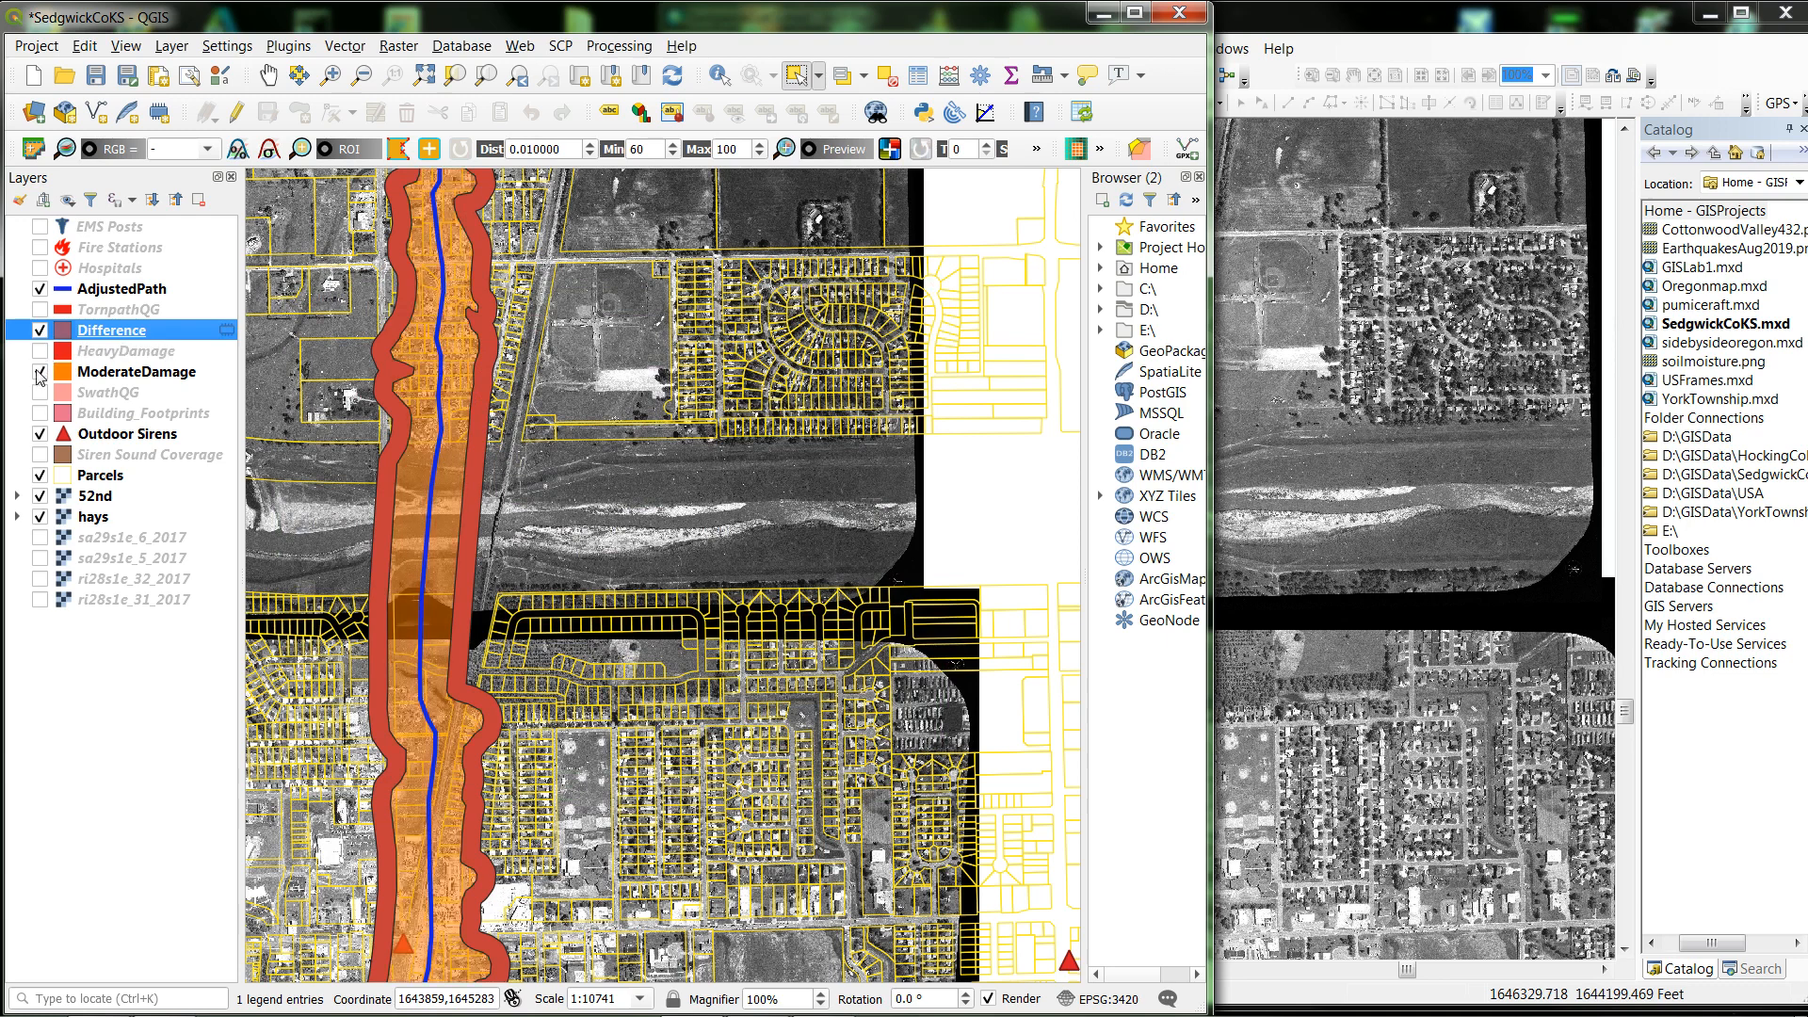
pyautogui.click(39, 372)
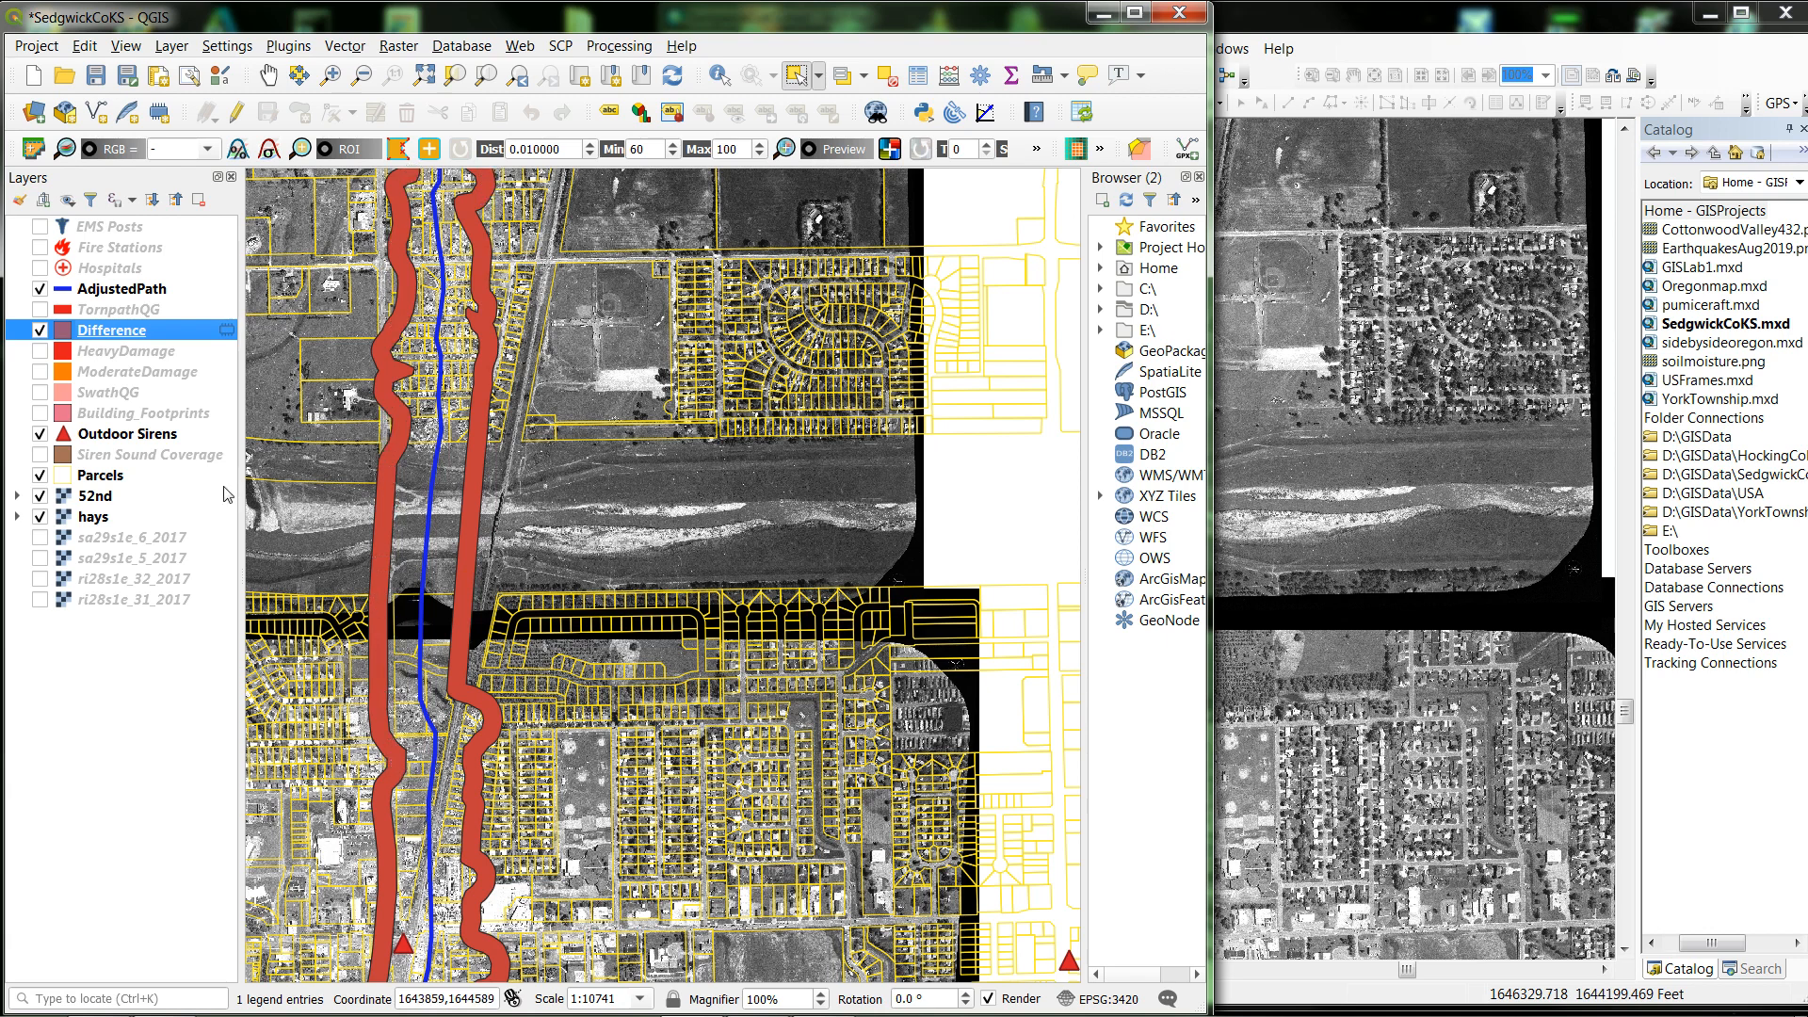
# Give the Difference layer's simple fill an orange fill colour and a transparent stroke
pyautogui.doubleClick(126, 333)
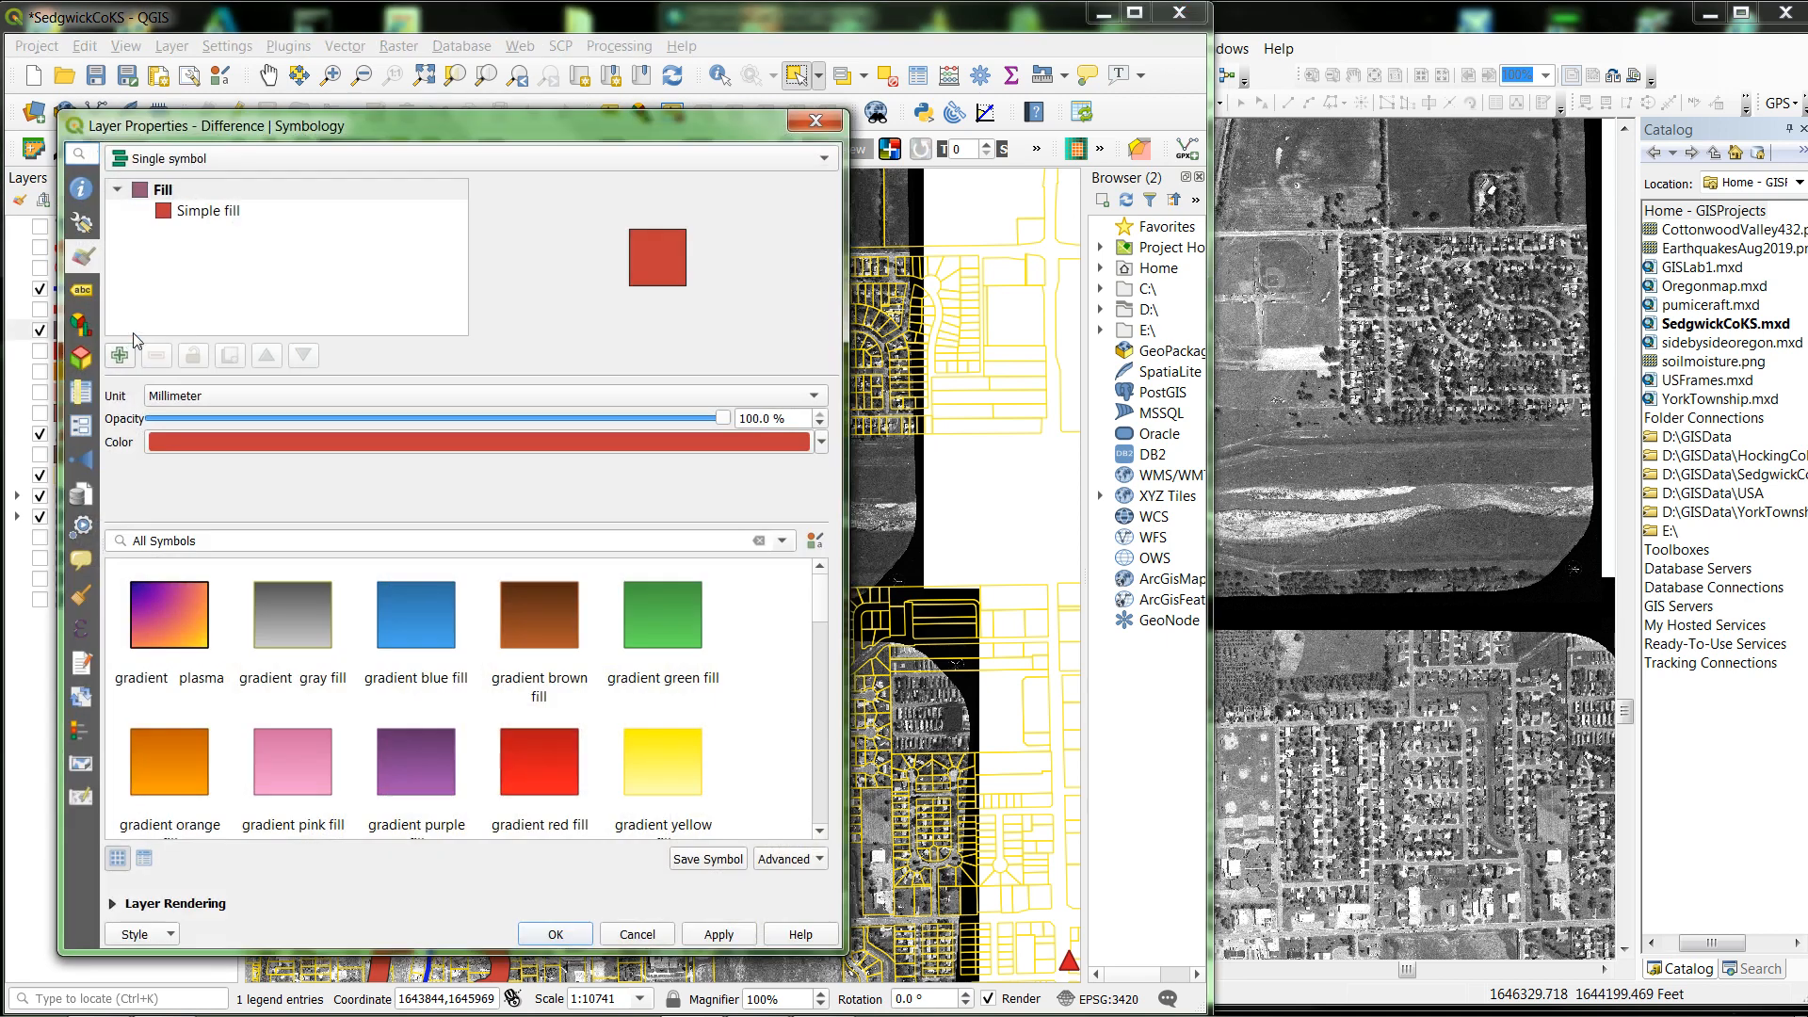
pyautogui.click(208, 212)
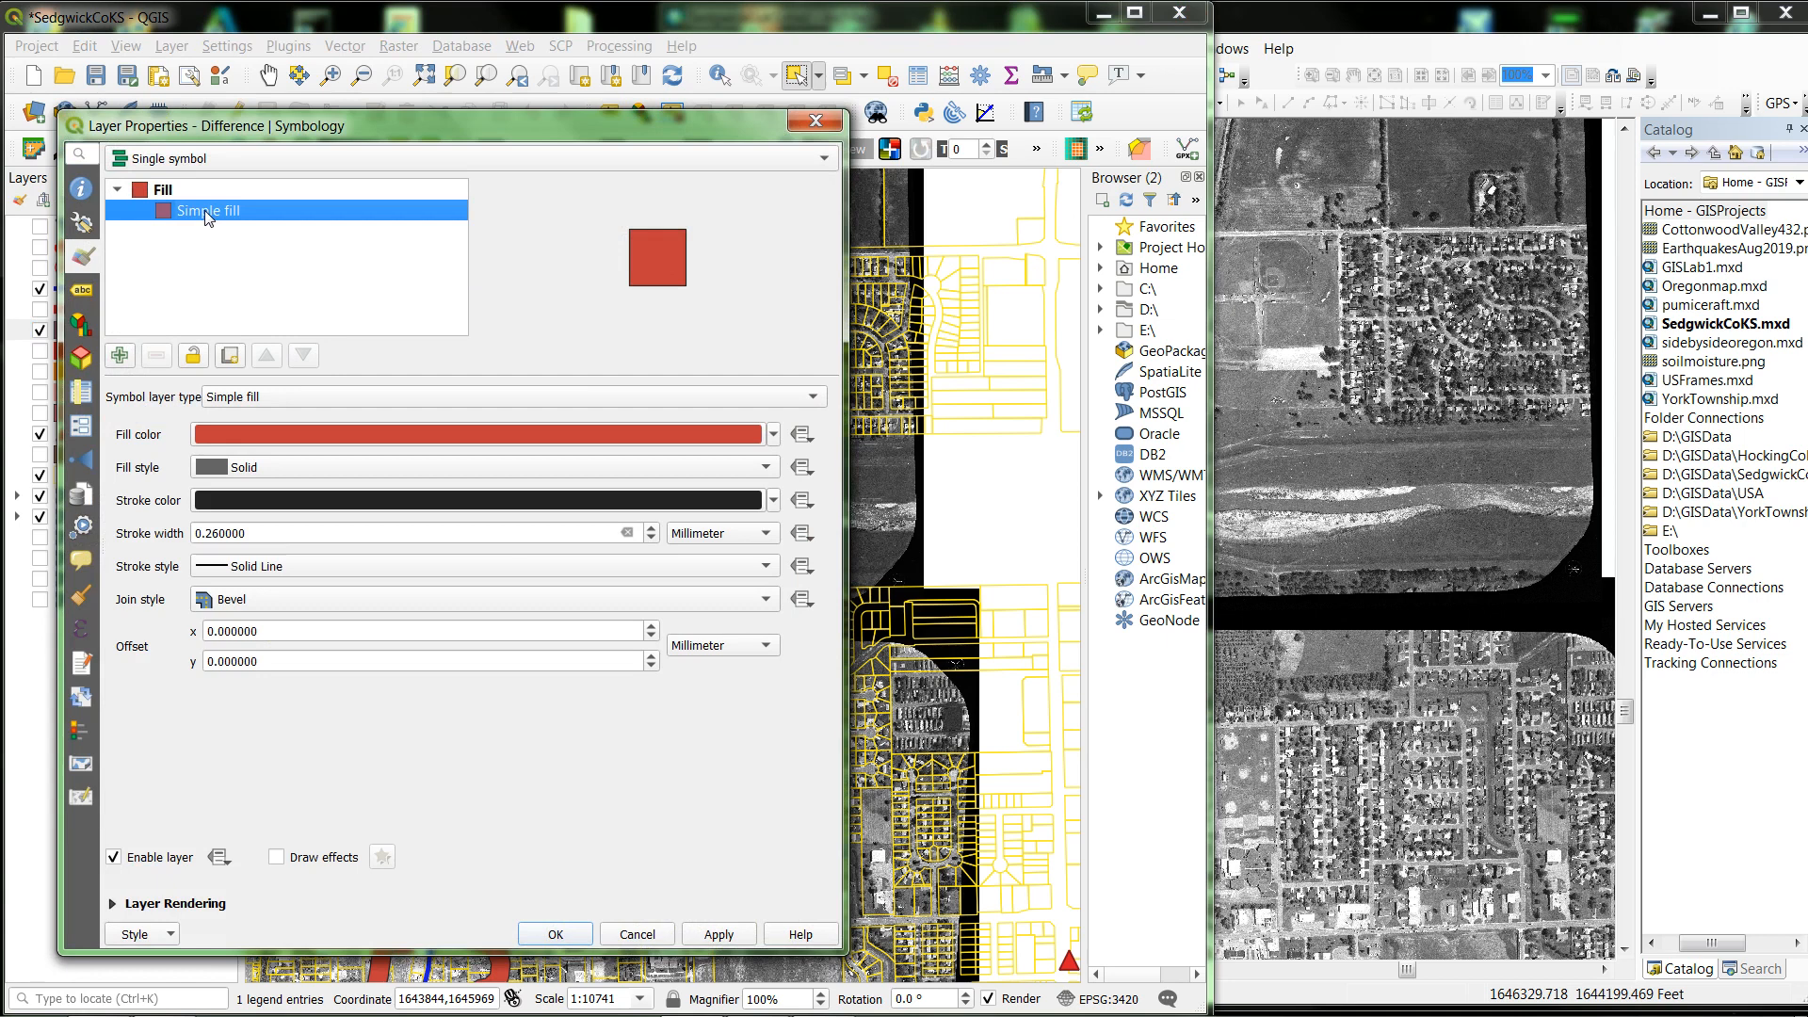
pyautogui.click(773, 436)
pyautogui.click(434, 875)
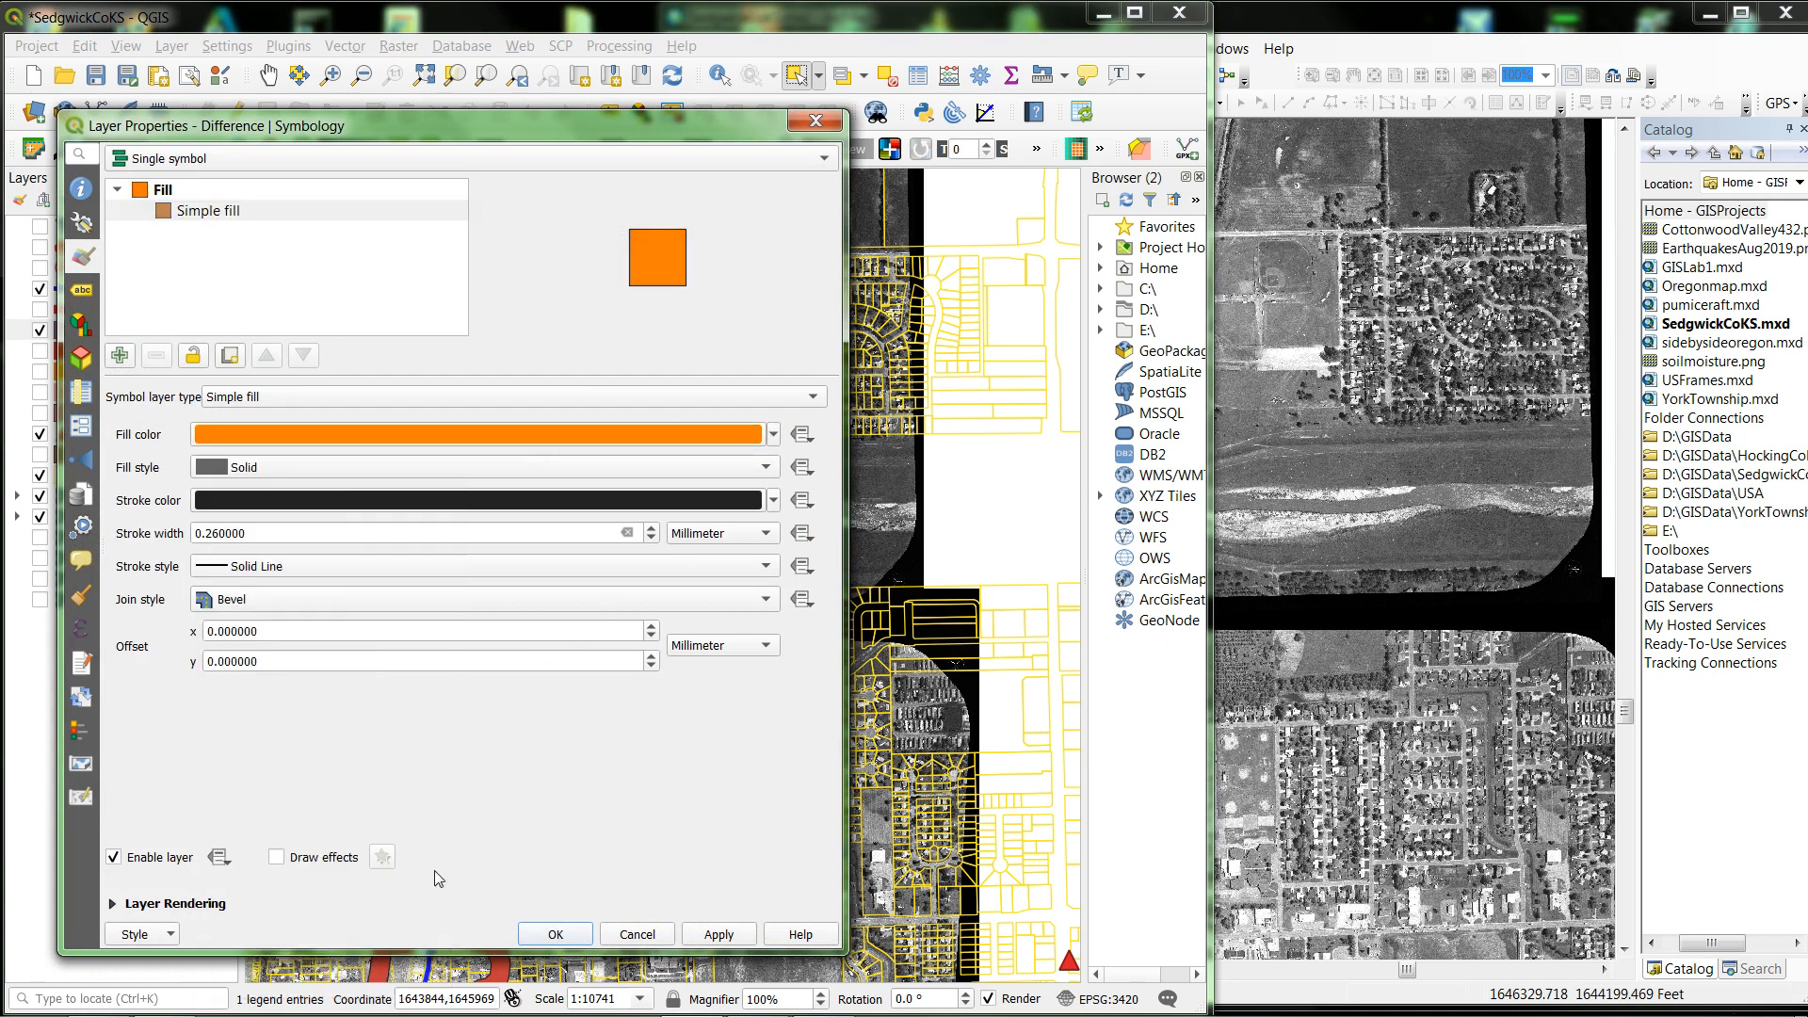
pyautogui.click(774, 503)
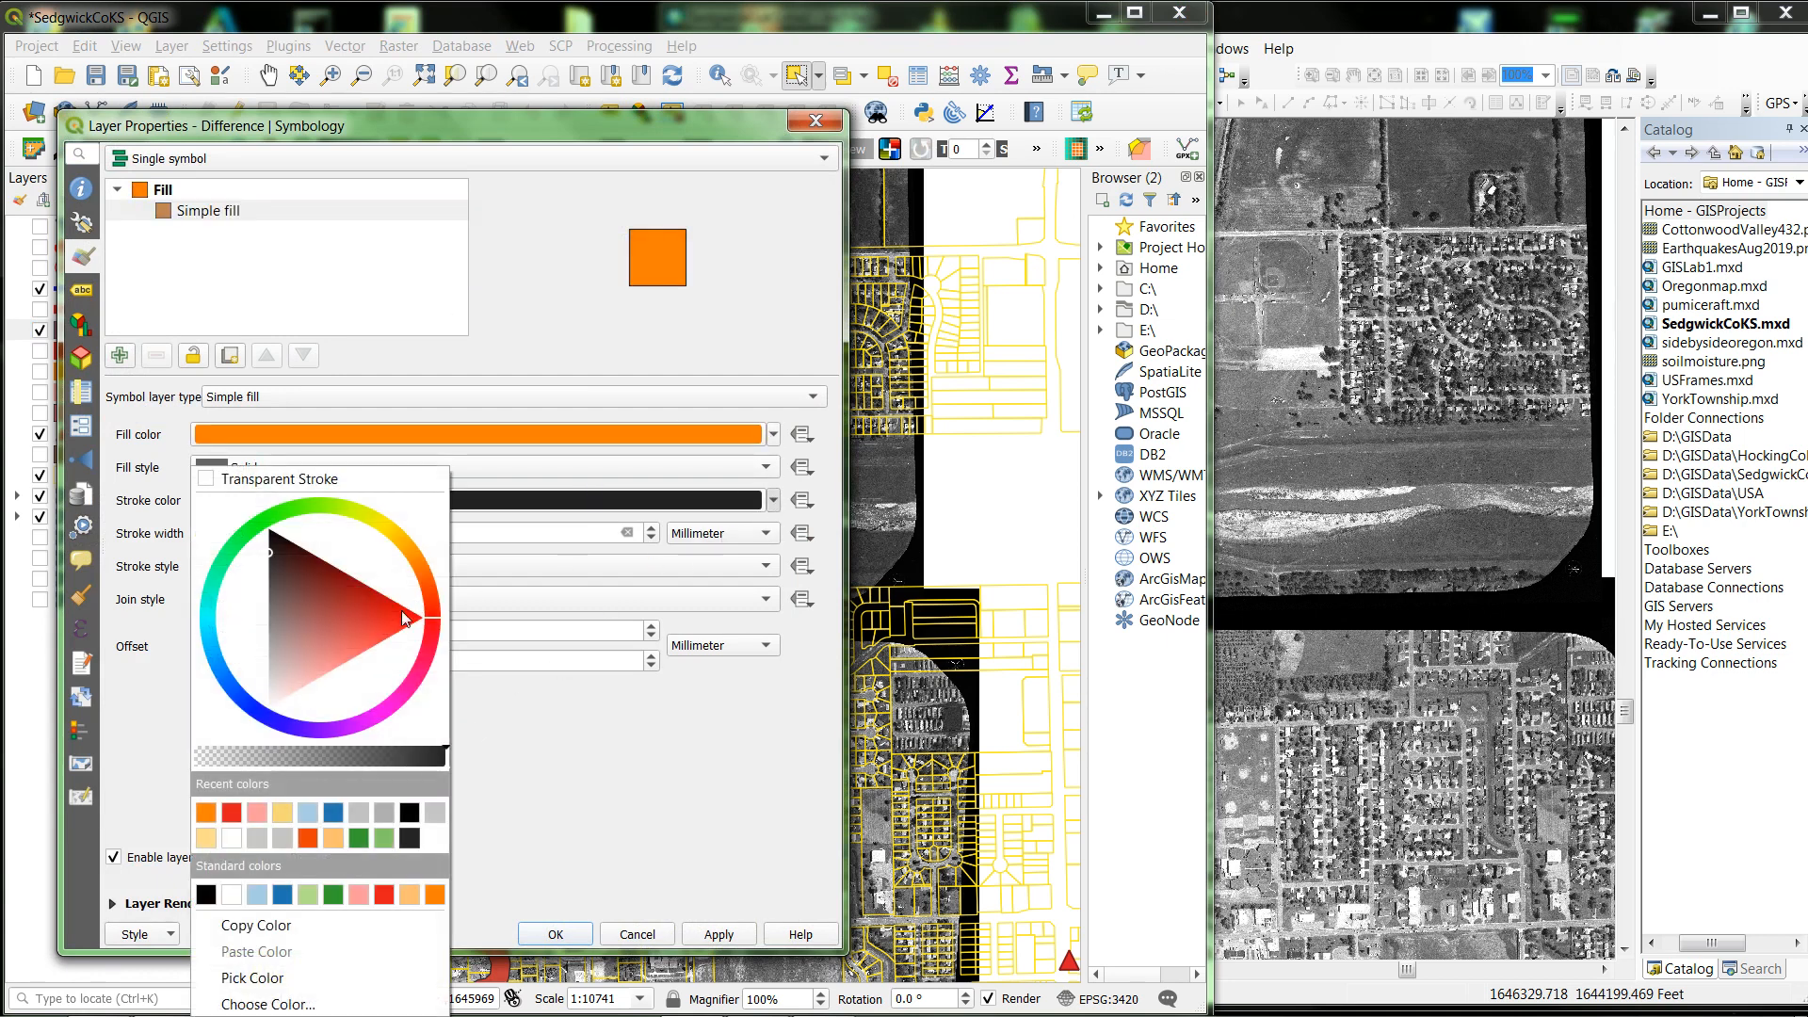
pyautogui.click(205, 480)
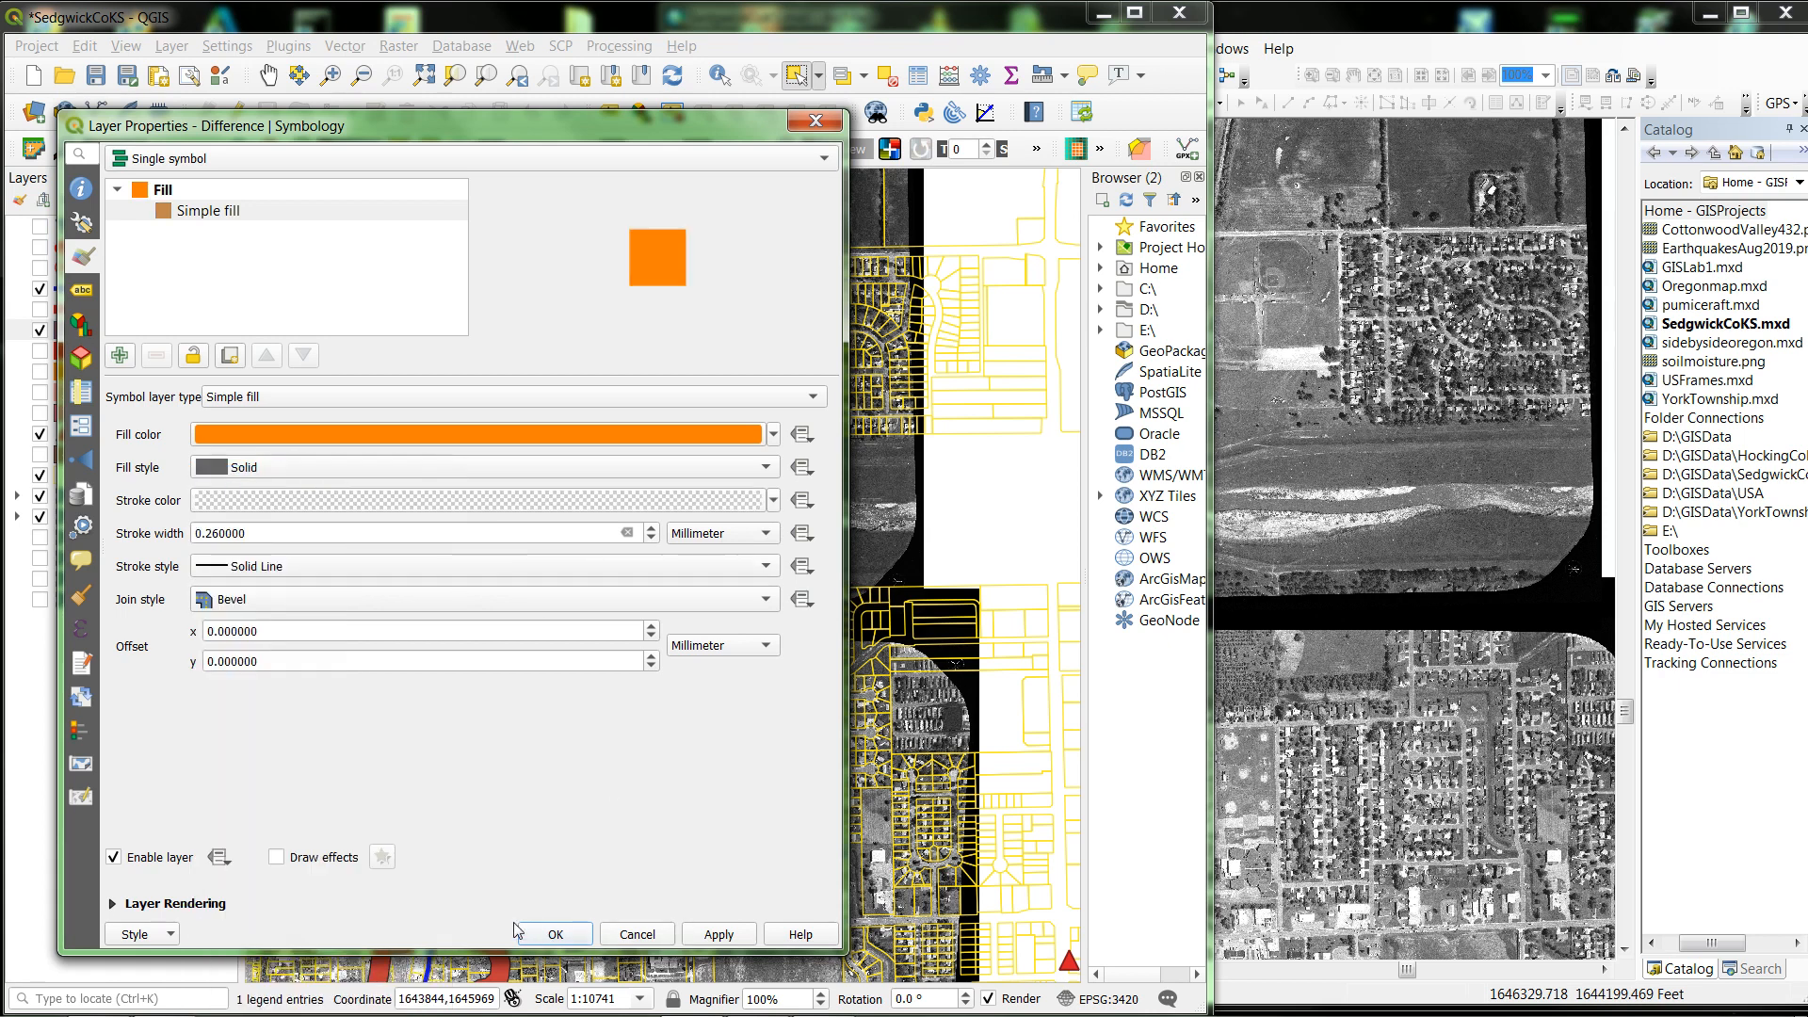
# Set the Difference layer's rendering opacity to 50% and apply the symbology changes
pyautogui.click(115, 904)
pyautogui.moveTo(799, 792); pyautogui.dragTo(697, 793)
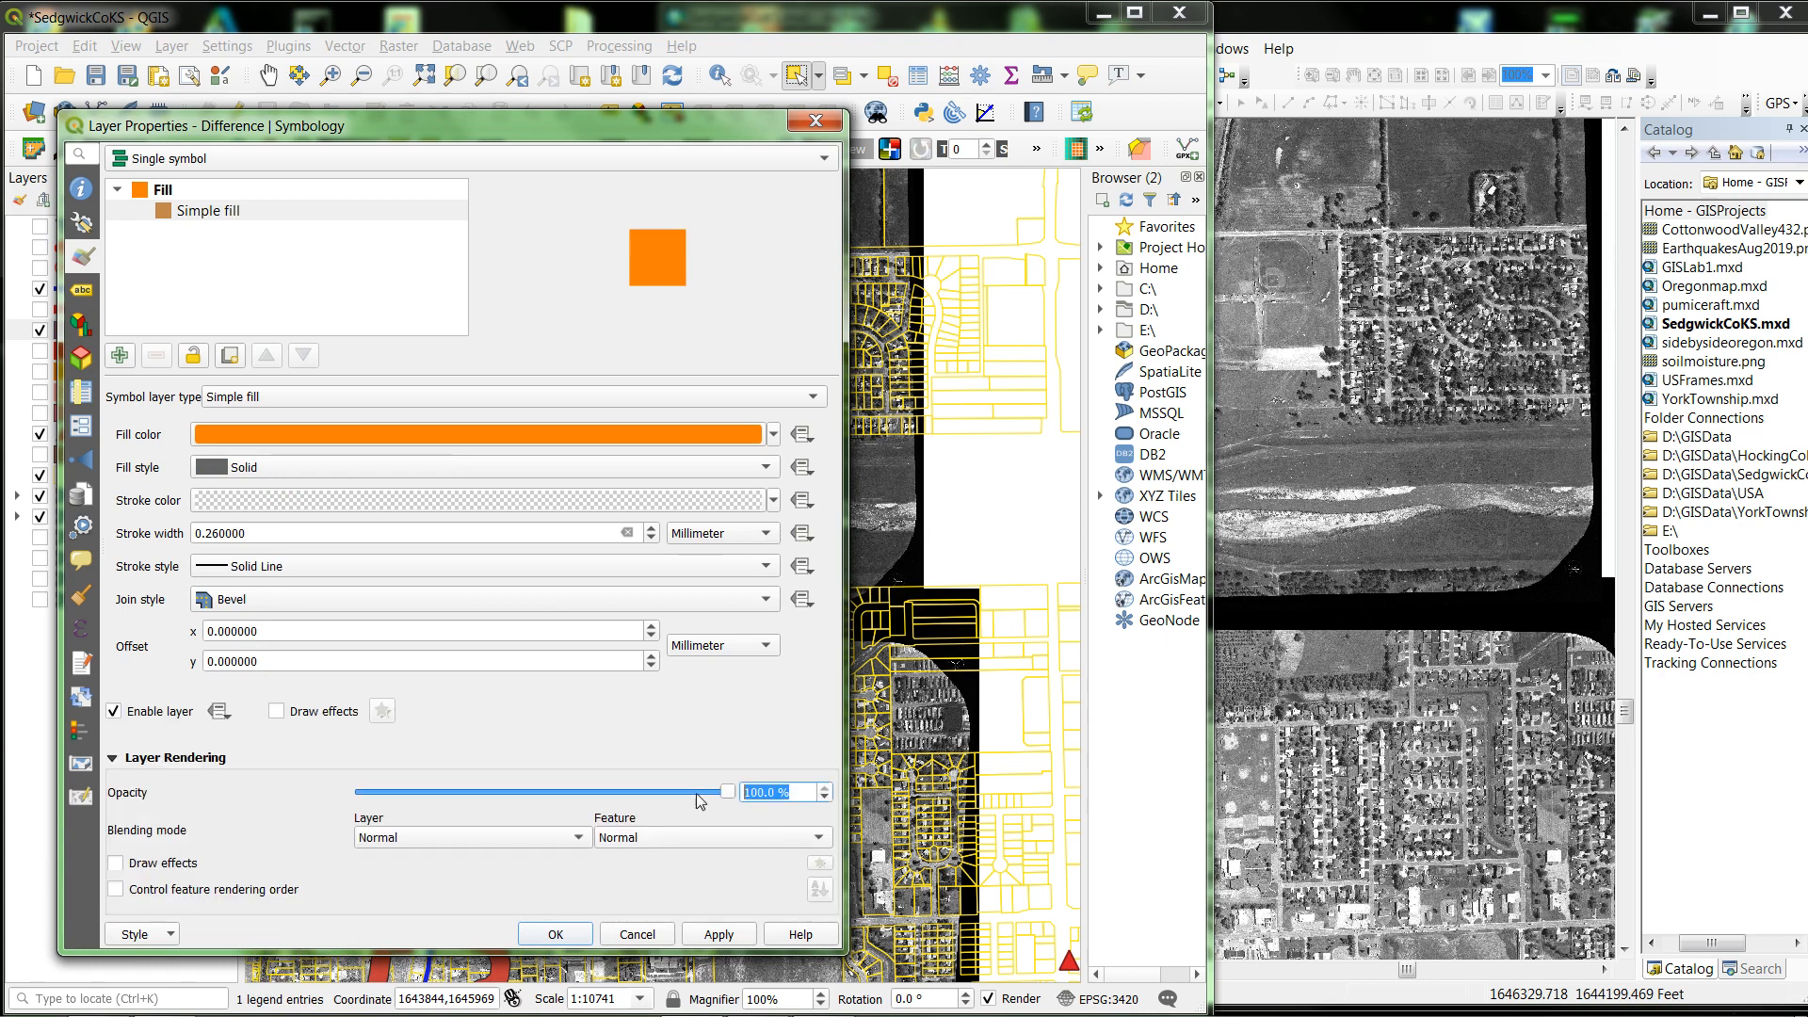
pyautogui.write('50')
pyautogui.press('Return')
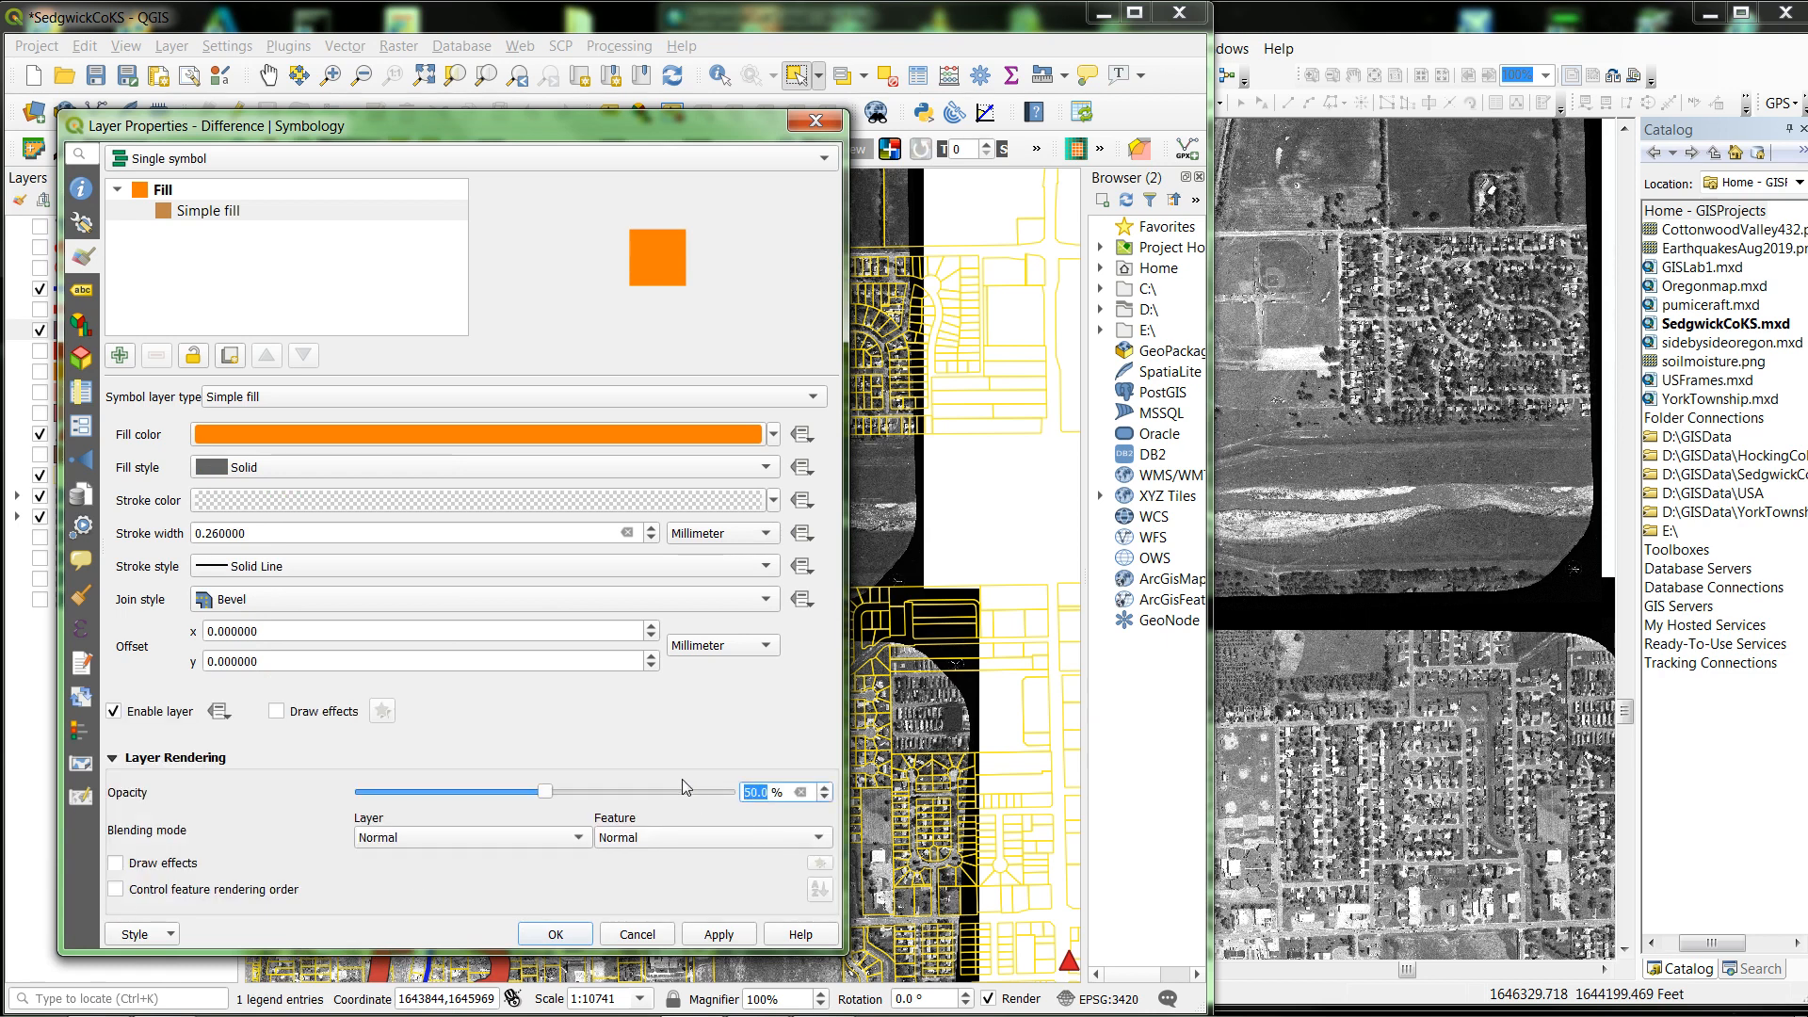
pyautogui.click(557, 935)
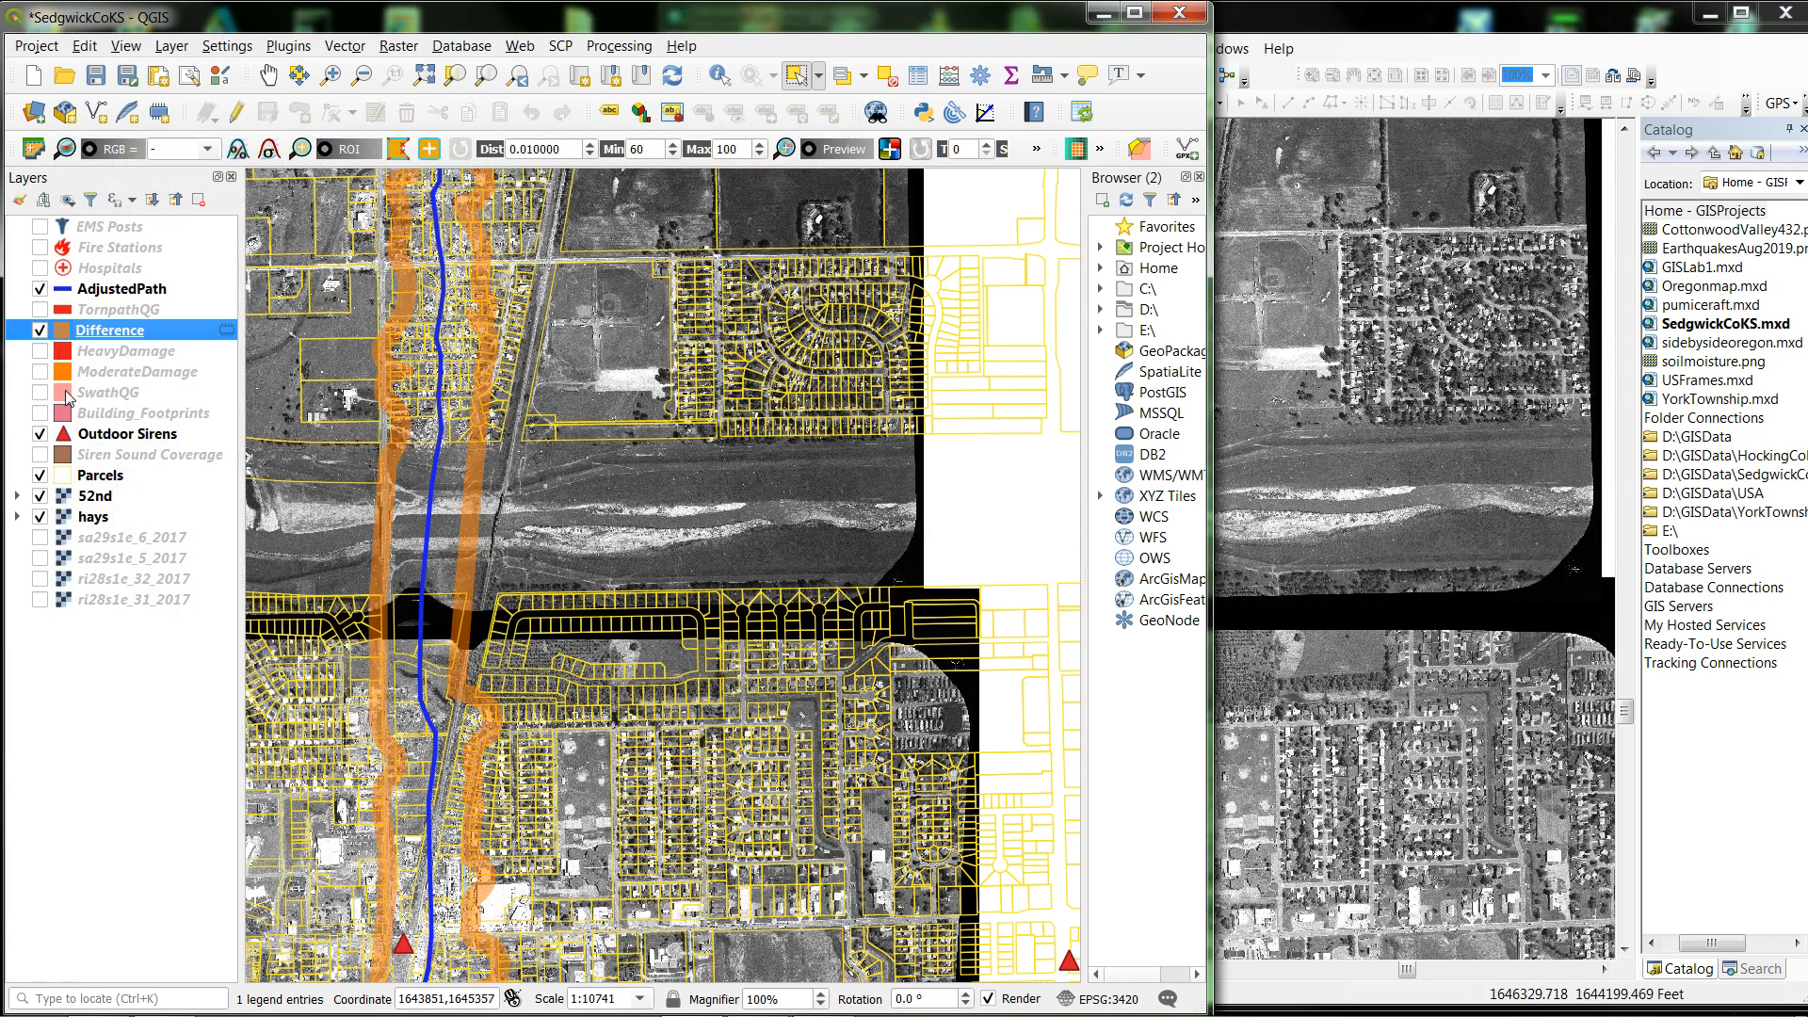
# Toggle ModerateDamage to compare it with the Difference layer, leave it hidden, and show the HeavyDamage layer
pyautogui.click(39, 372)
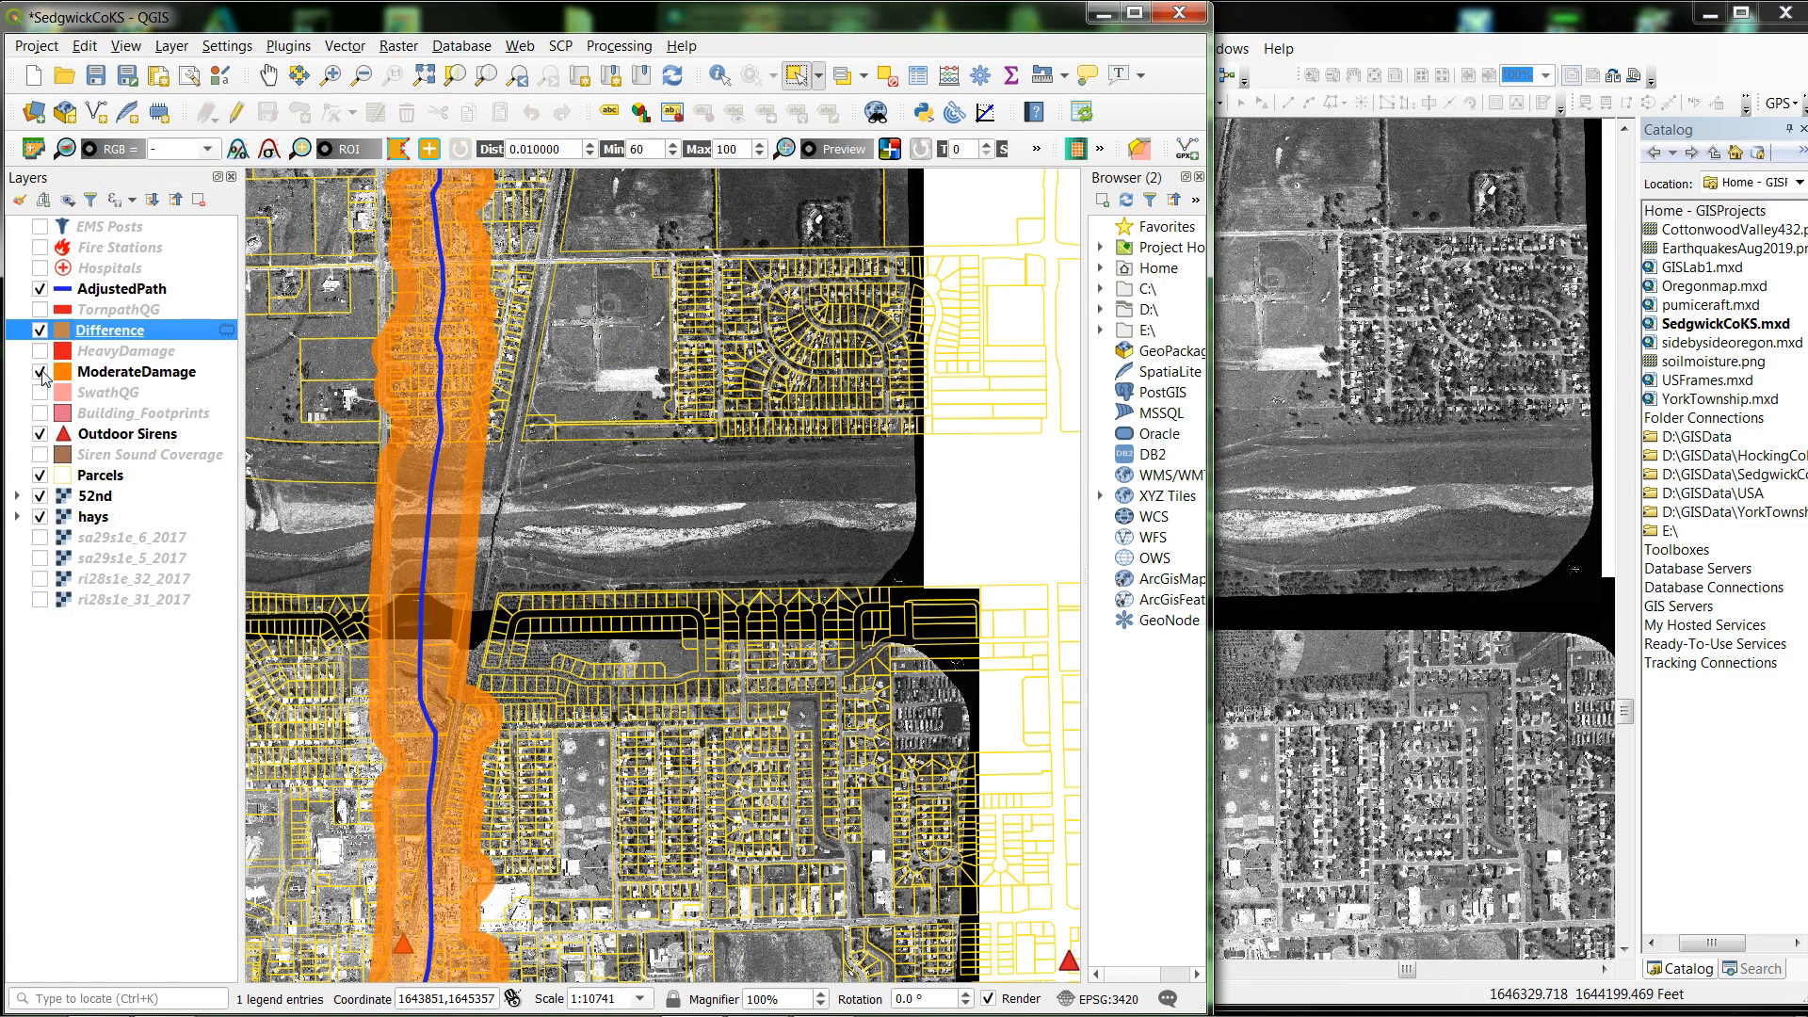
pyautogui.click(40, 372)
pyautogui.click(40, 372)
pyautogui.click(40, 372)
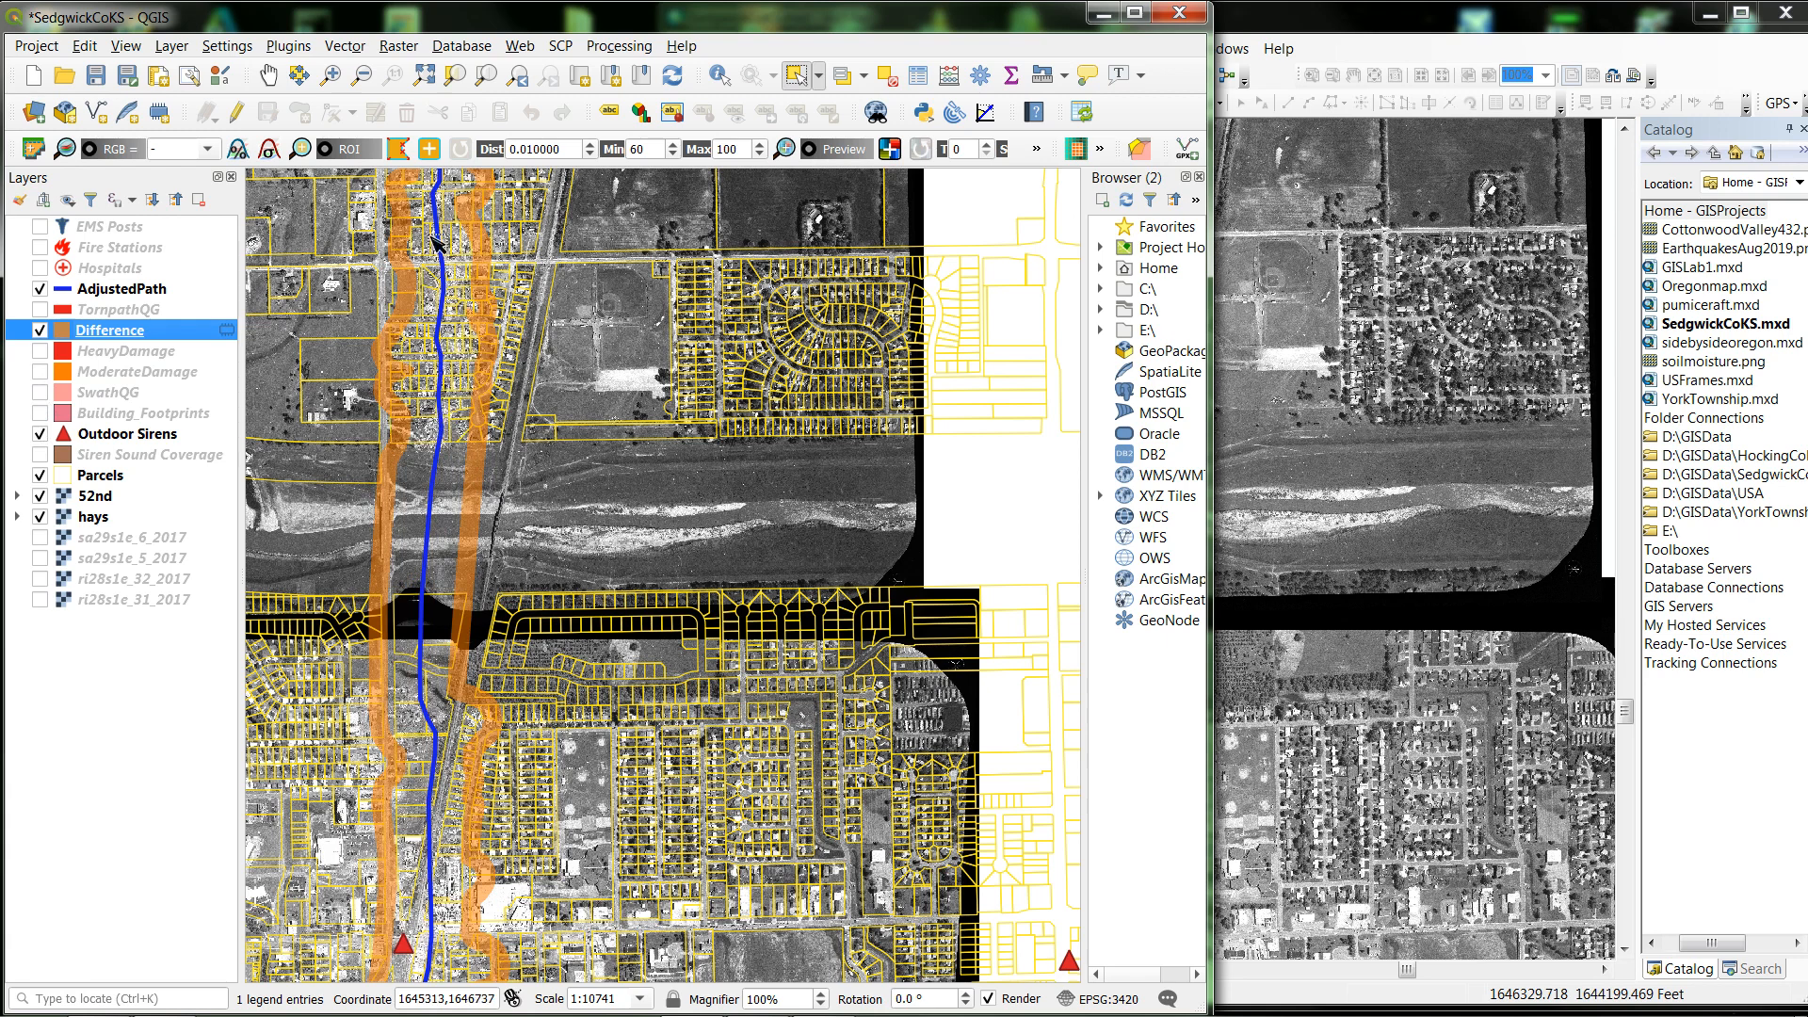
pyautogui.click(39, 351)
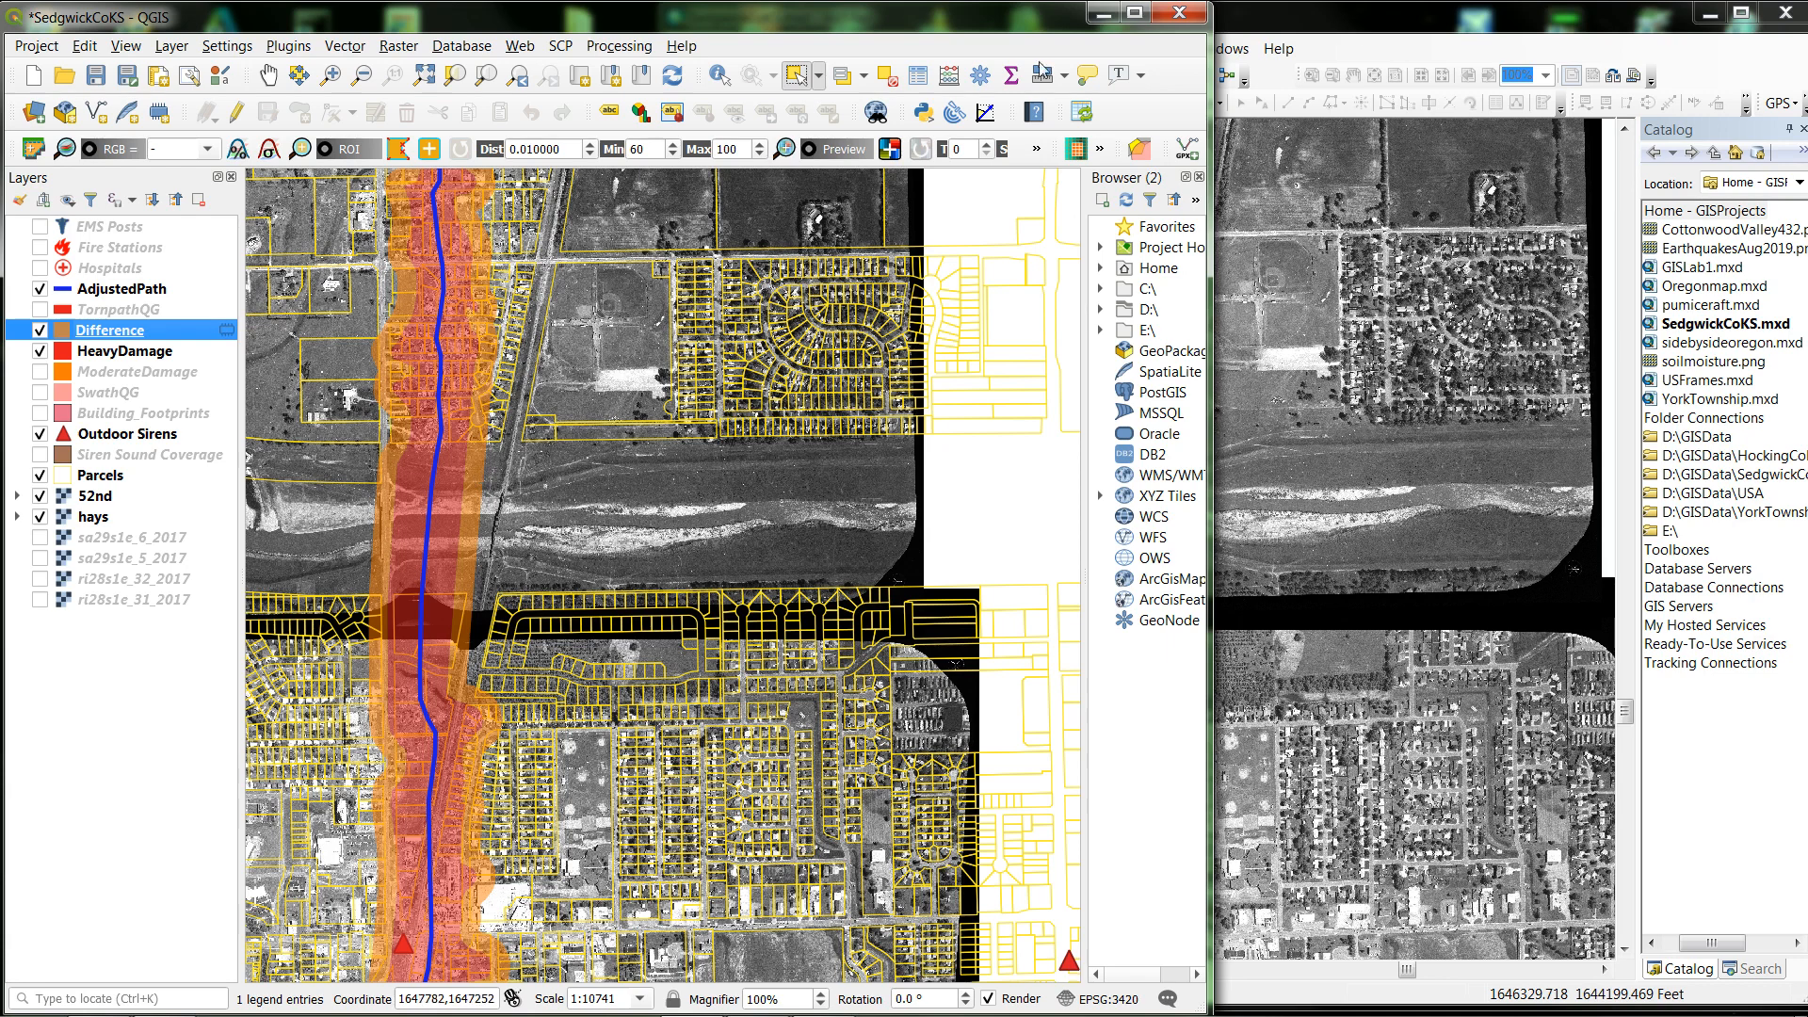
# Switch to ArcMap and open the ArcToolbox window
pyautogui.click(1361, 21)
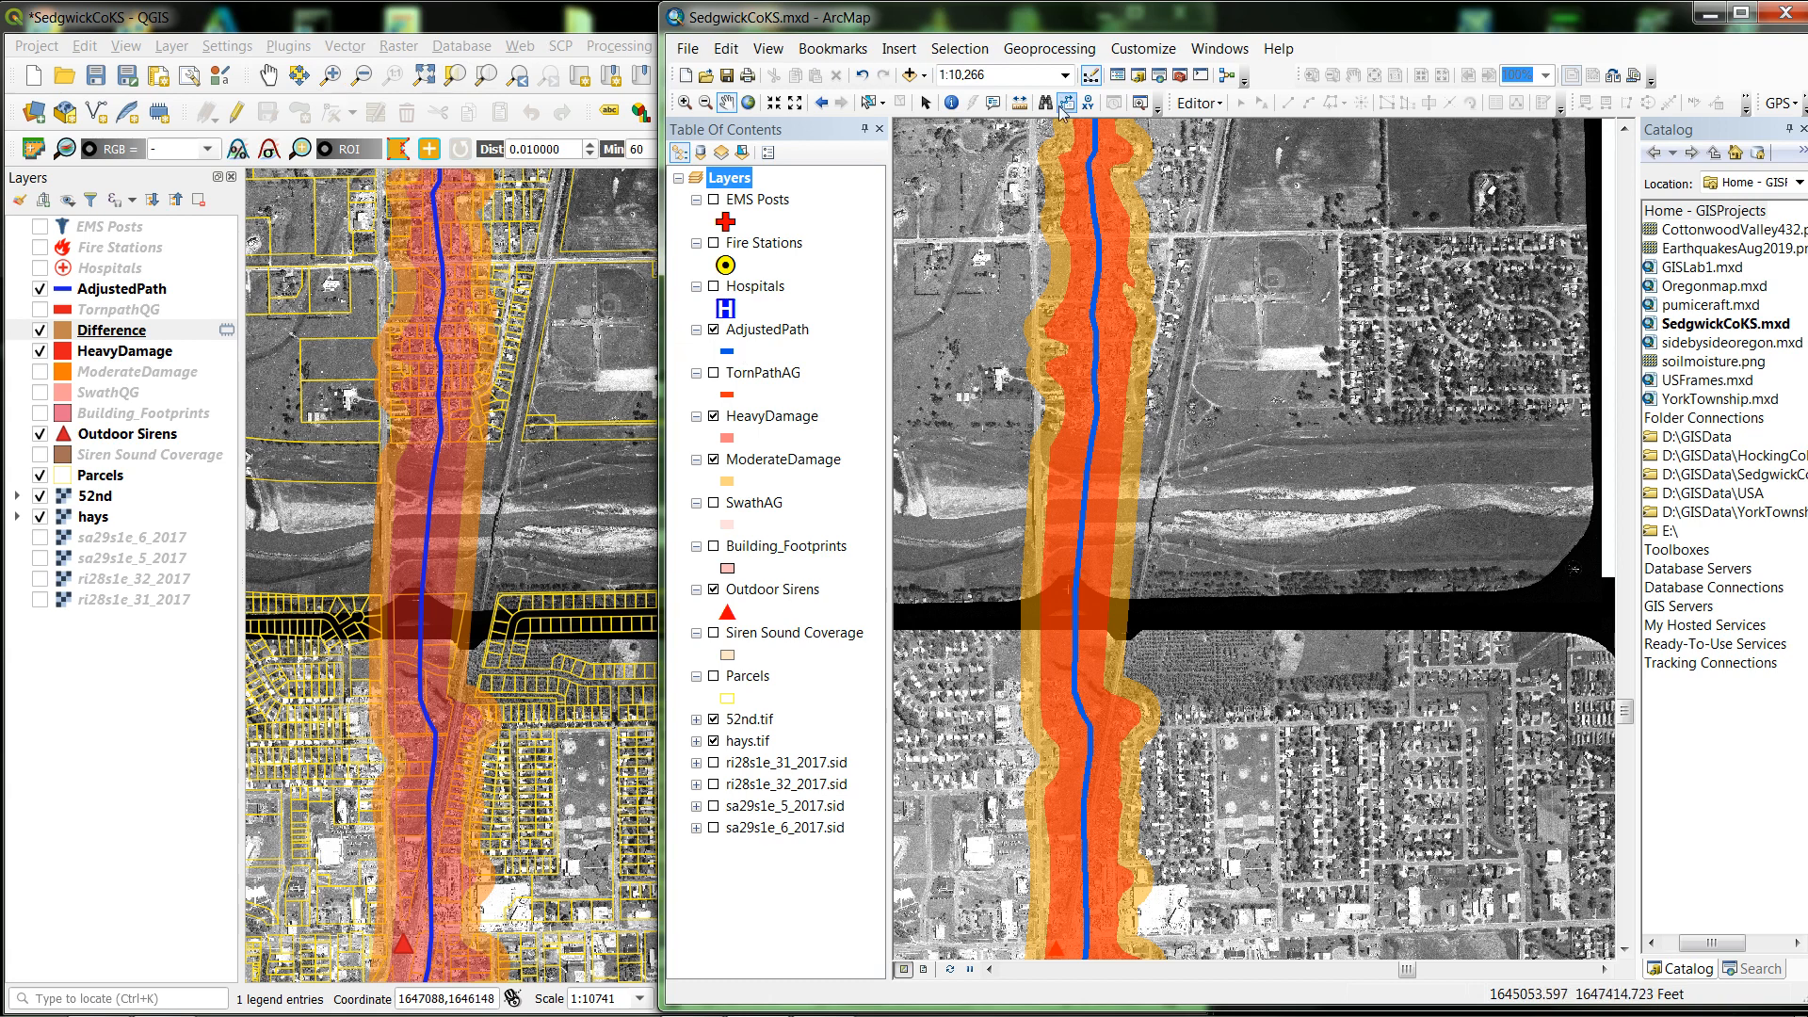
pyautogui.click(1046, 55)
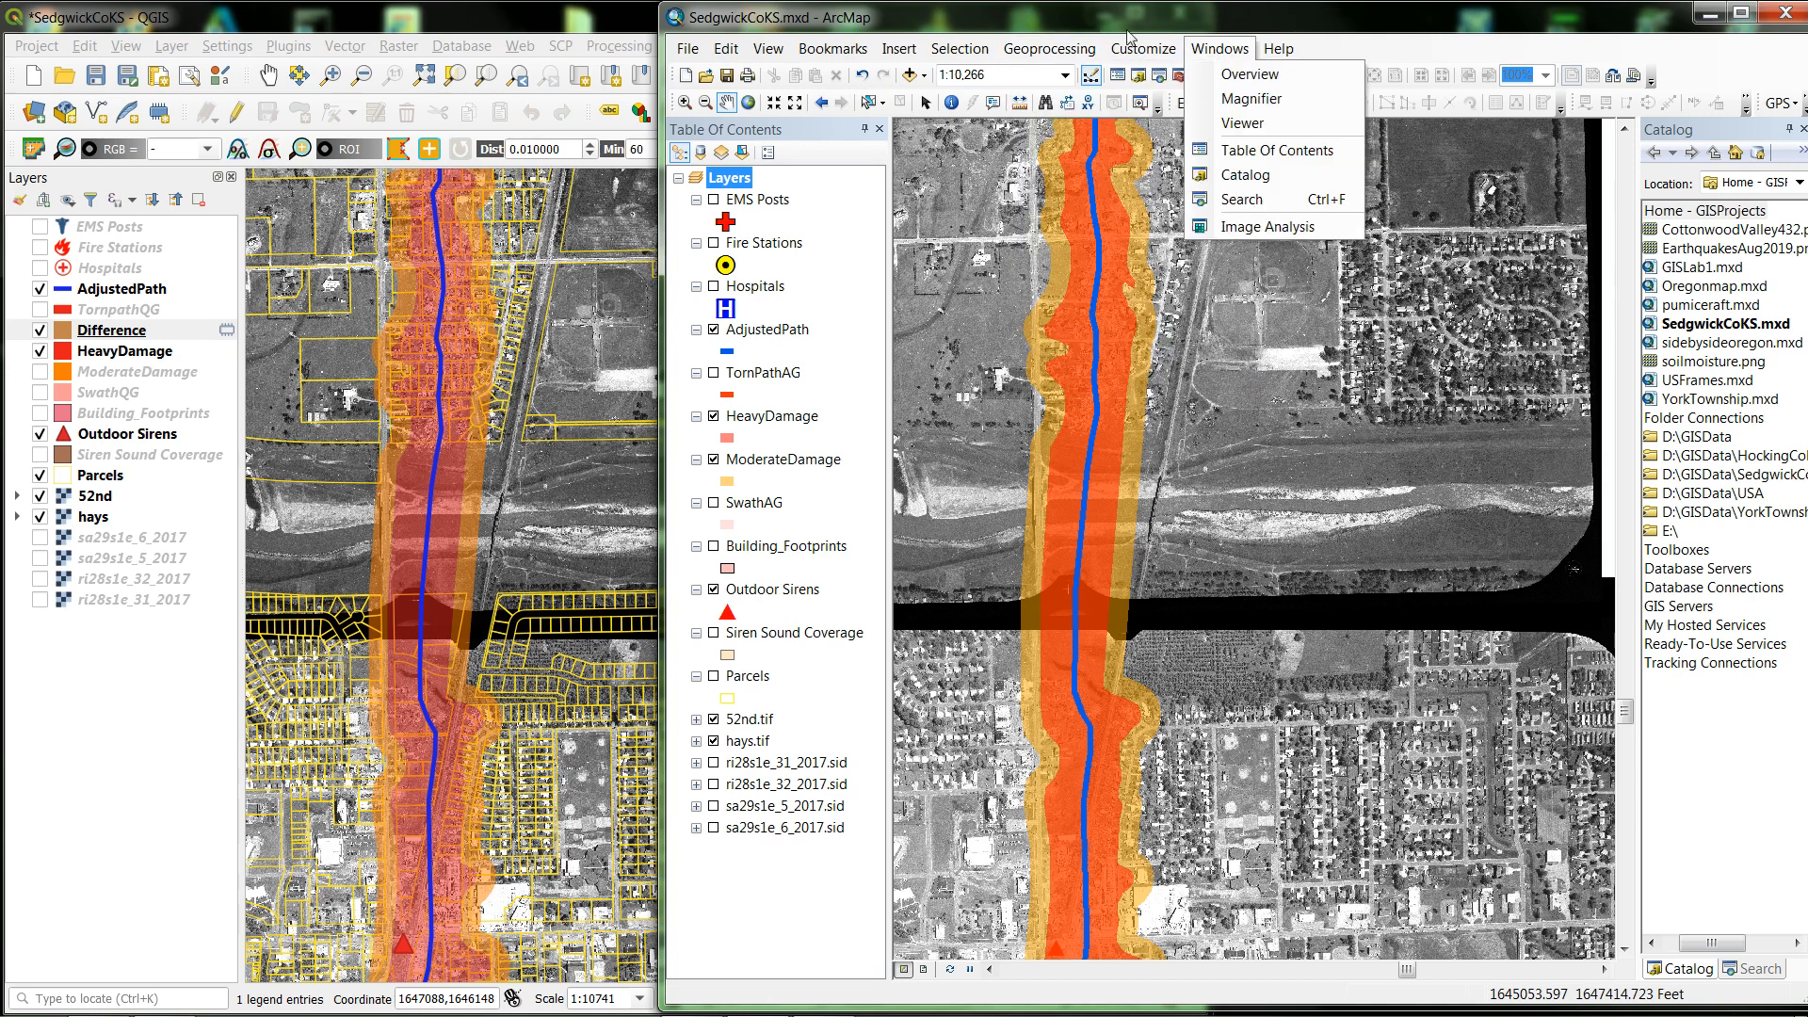
pyautogui.moveTo(1058, 54)
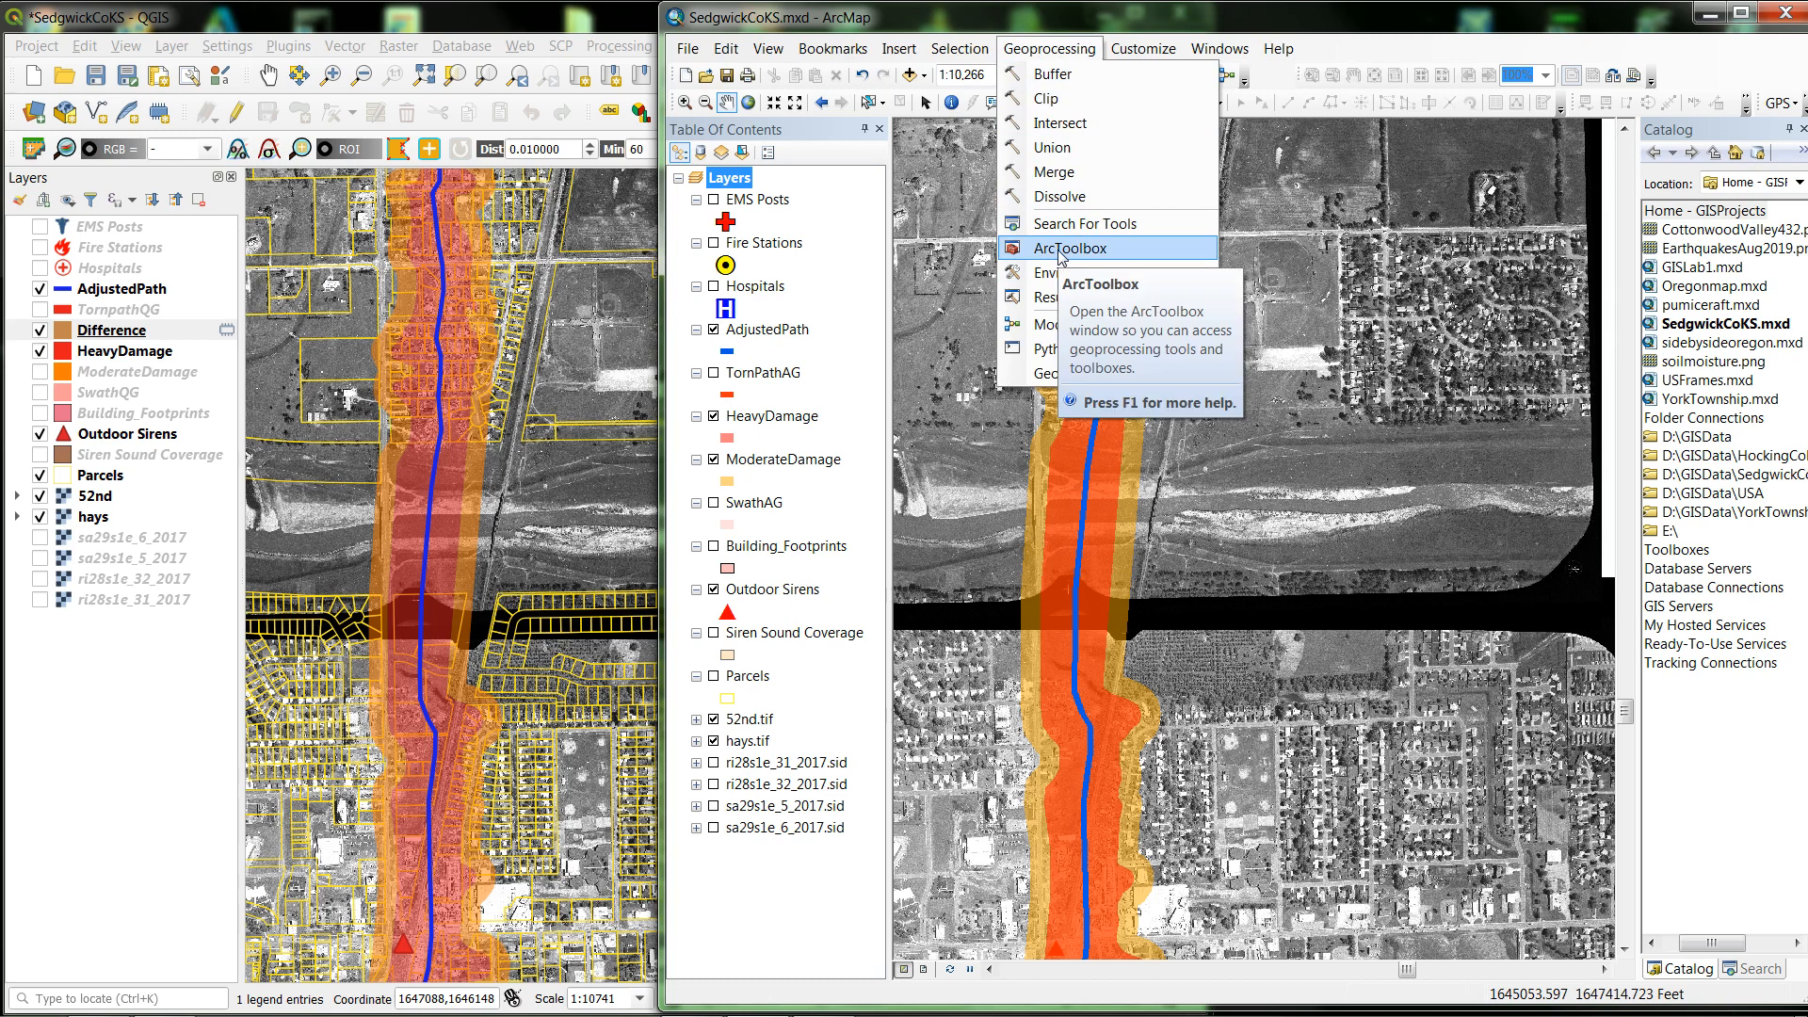
pyautogui.click(1128, 16)
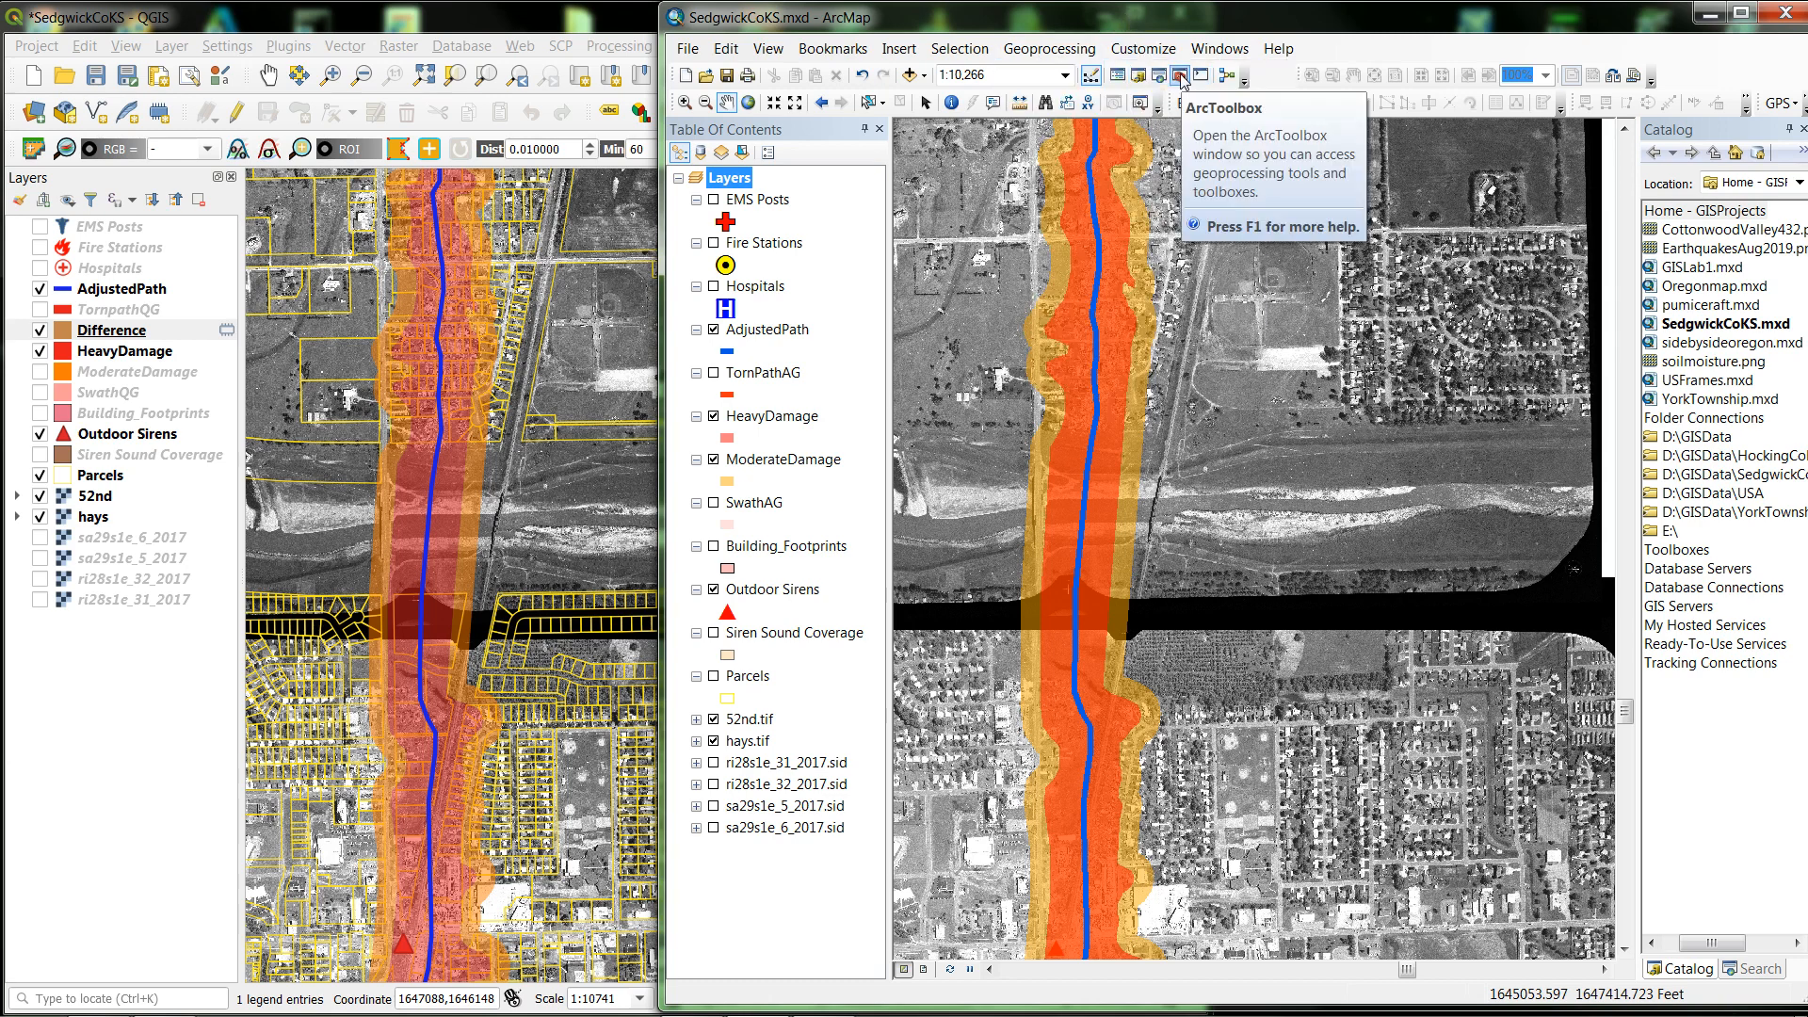
pyautogui.click(1182, 77)
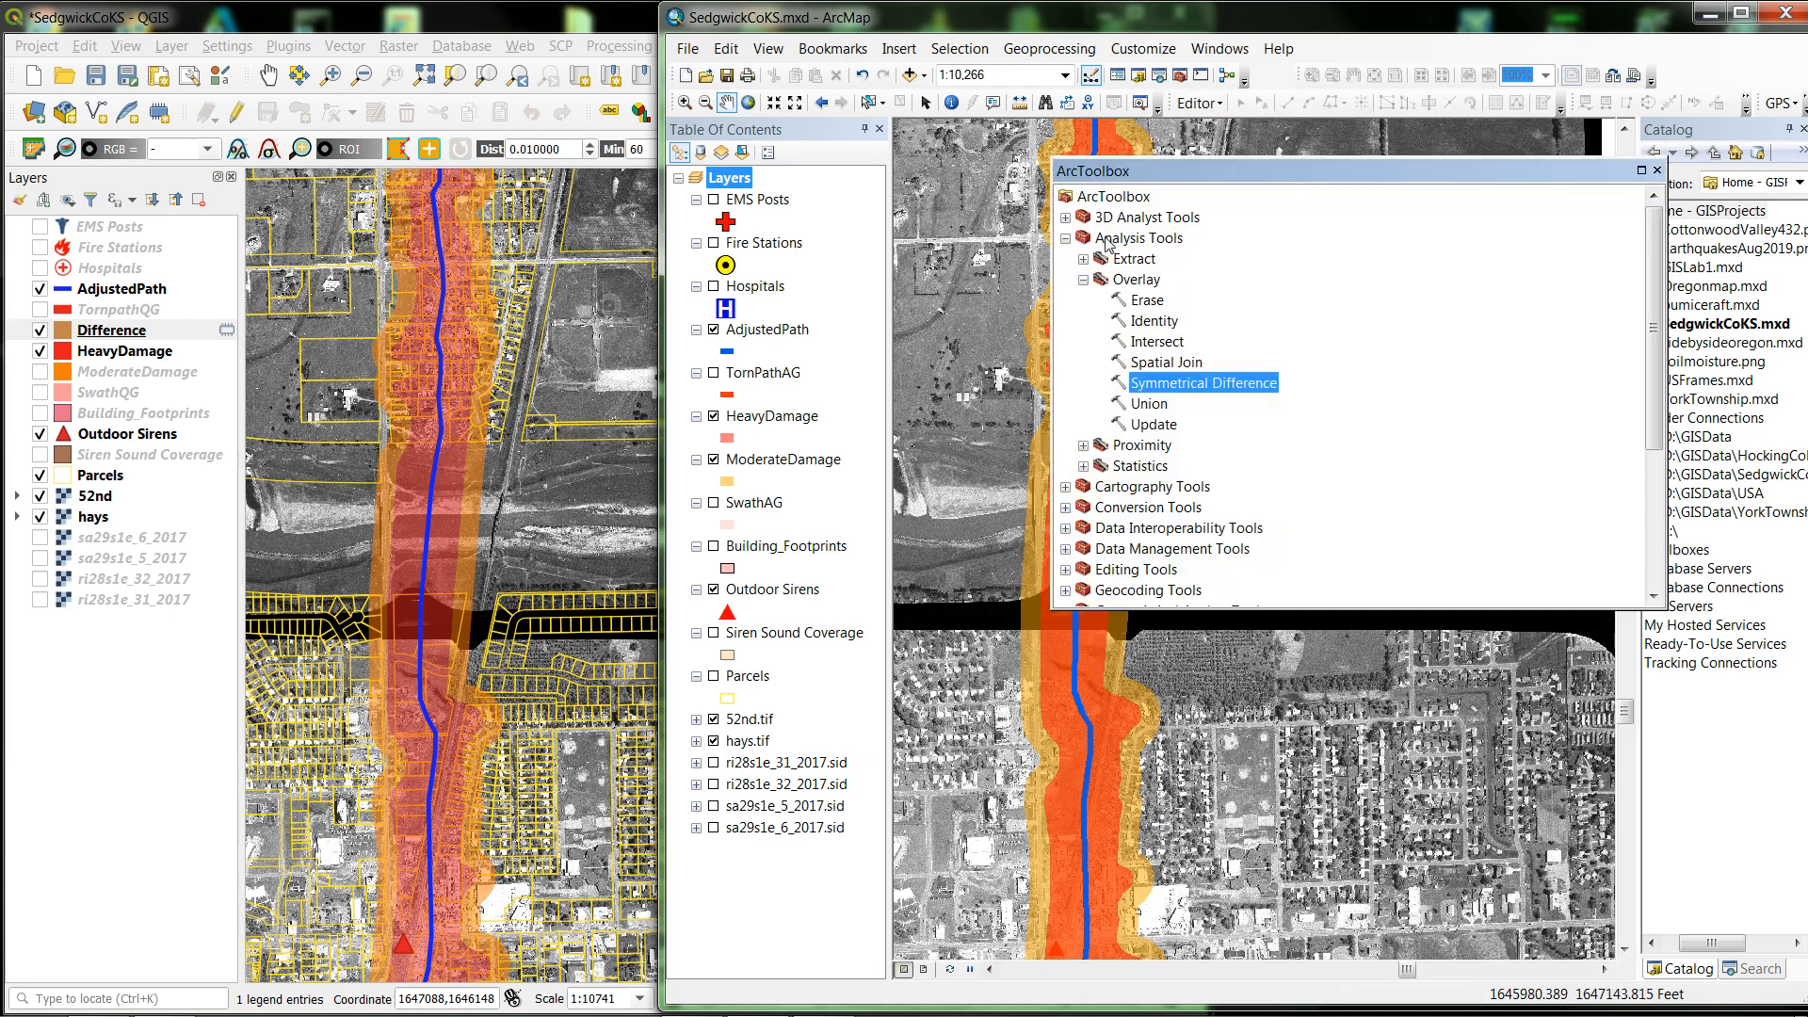
# Start the Symmetrical Difference overlay tool with HeavyDamage as the input features and ModerateDamage as the update features
pyautogui.click(1066, 238)
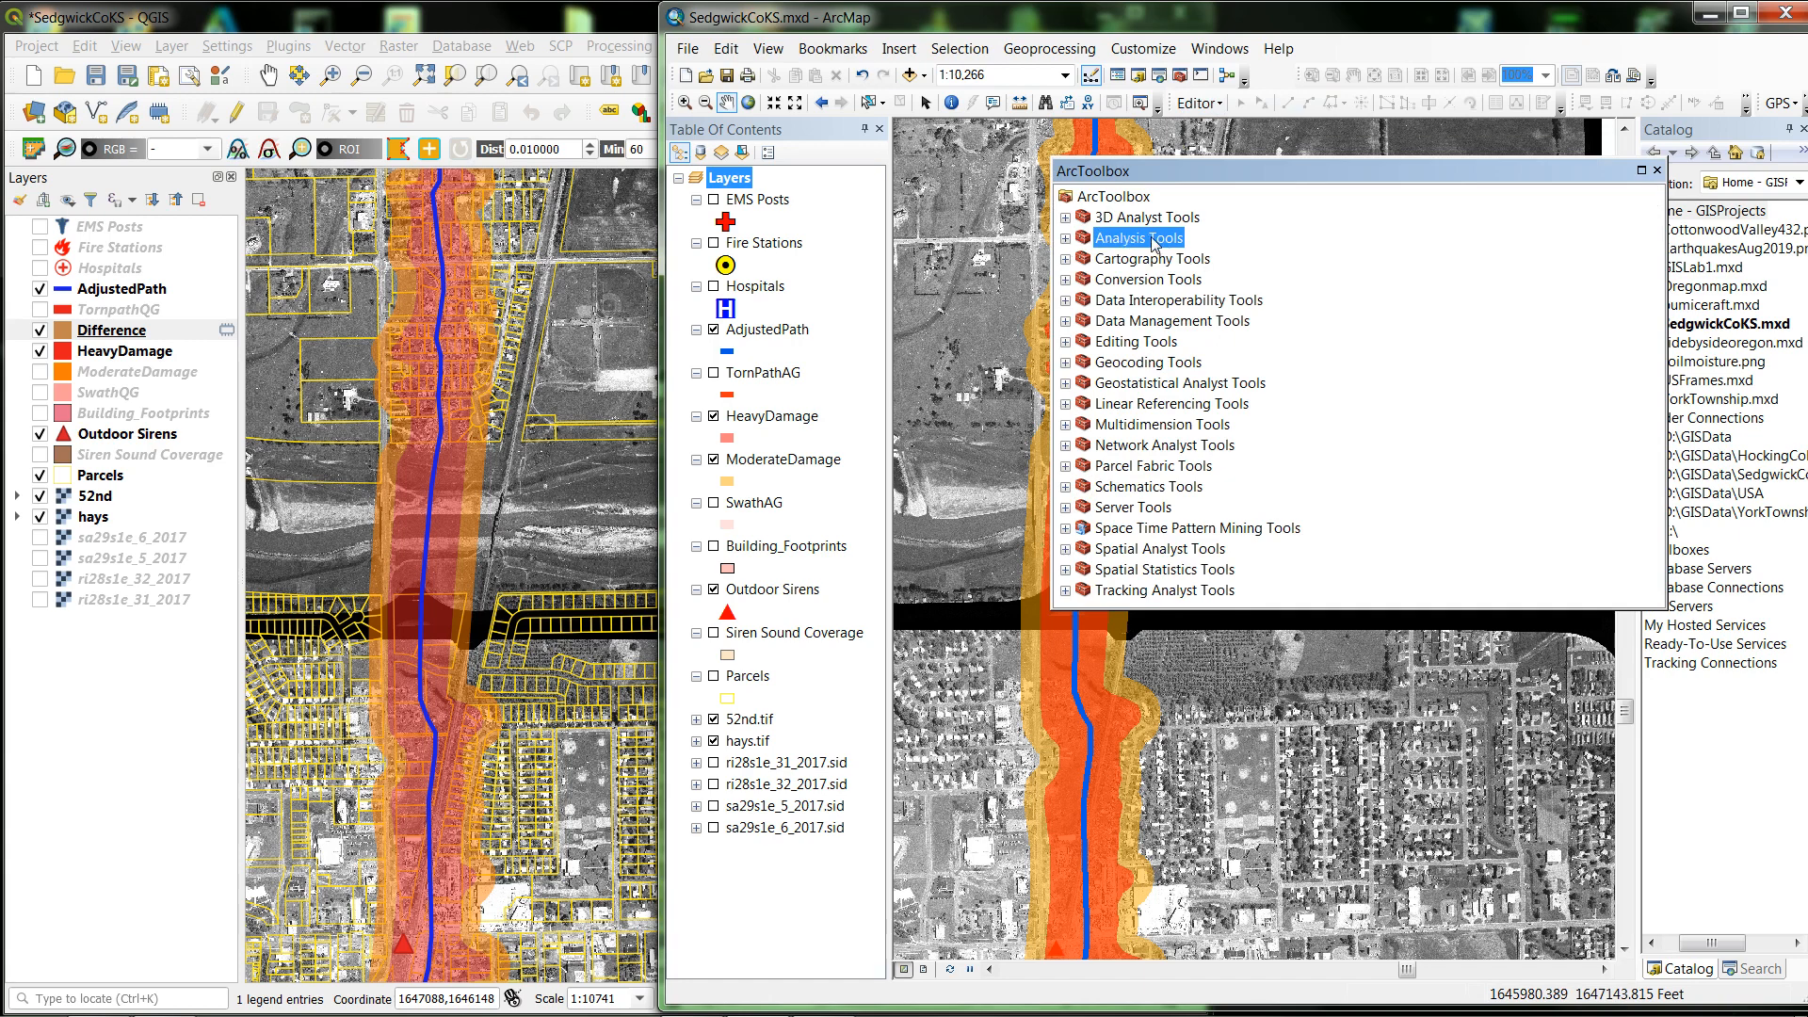
pyautogui.click(1065, 239)
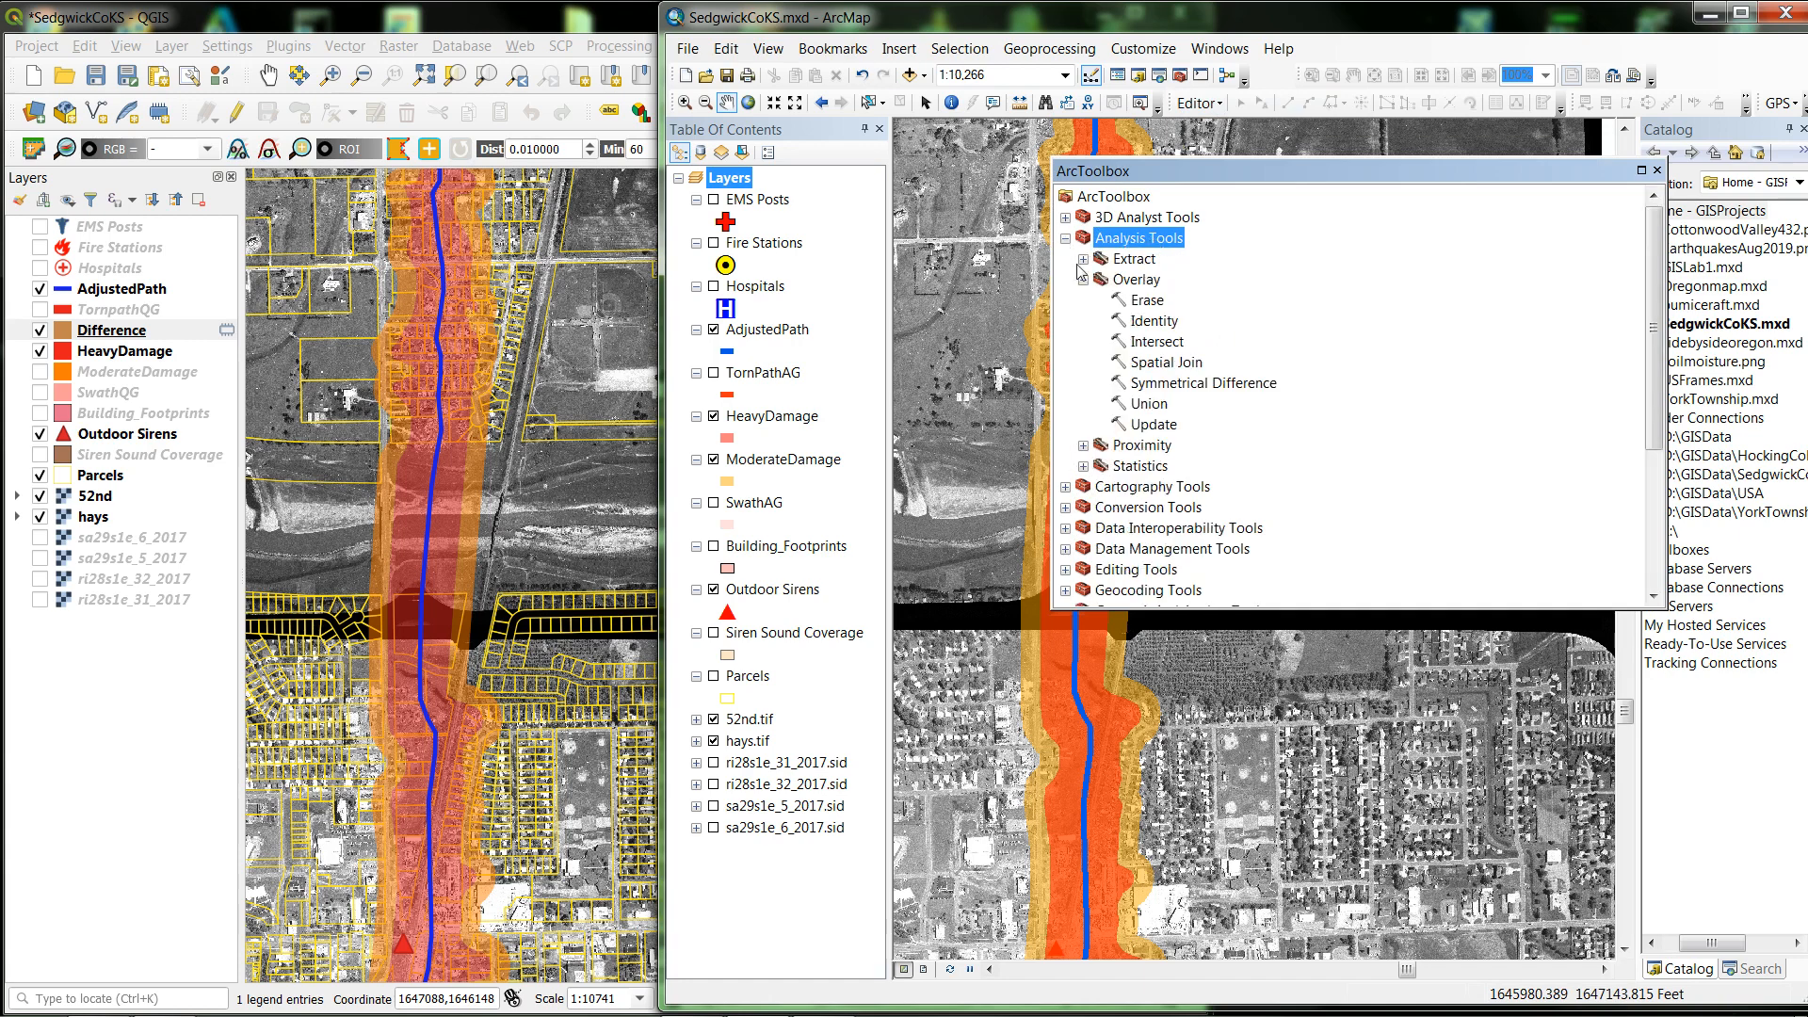
pyautogui.click(1186, 383)
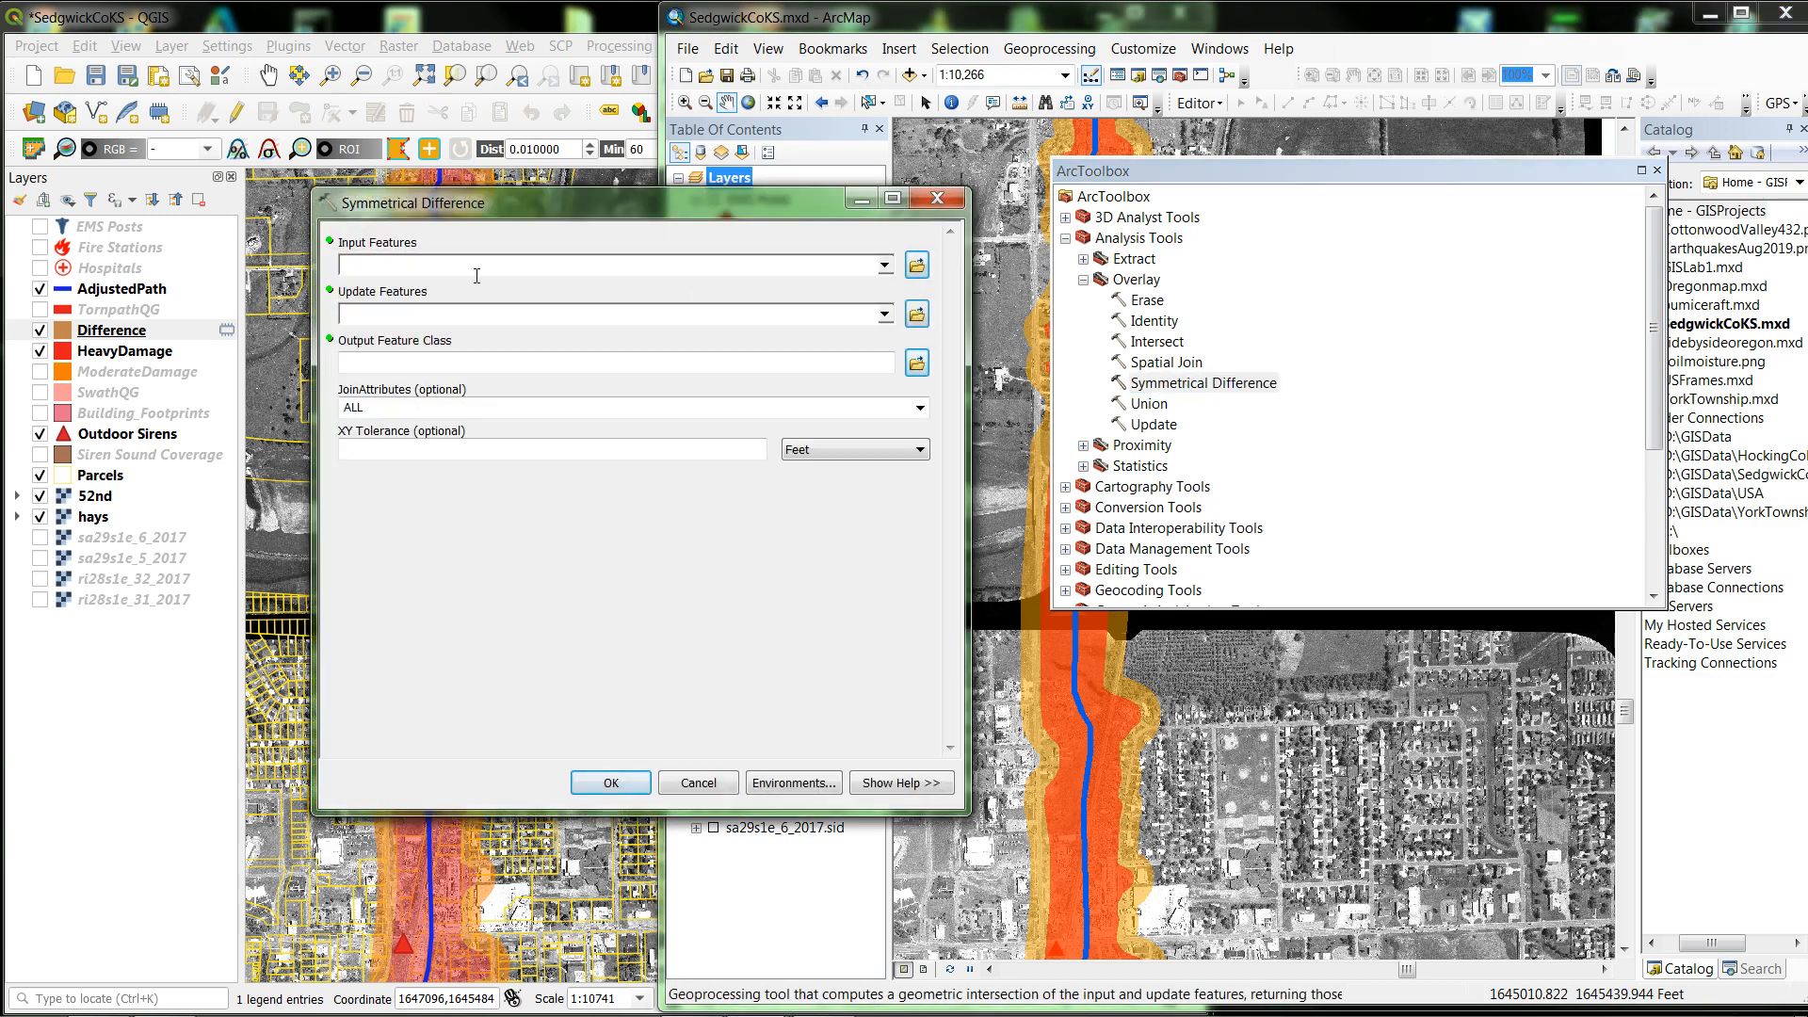
pyautogui.click(885, 267)
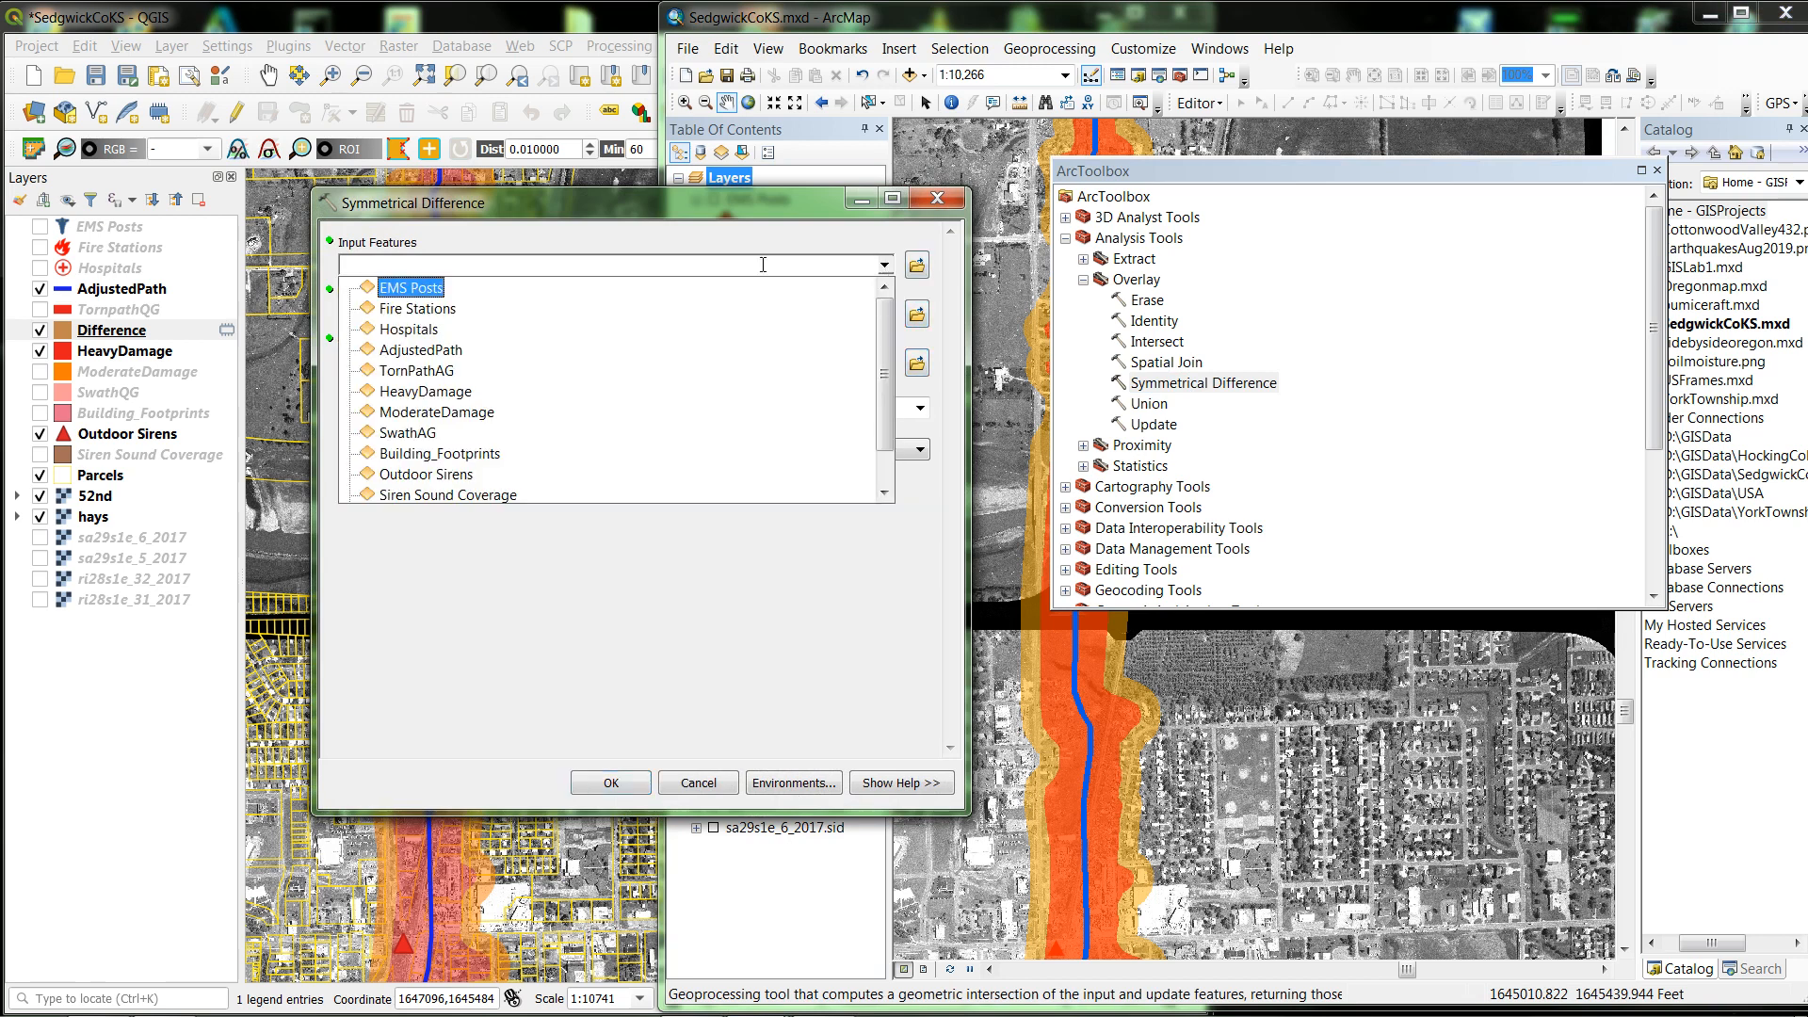
pyautogui.click(424, 391)
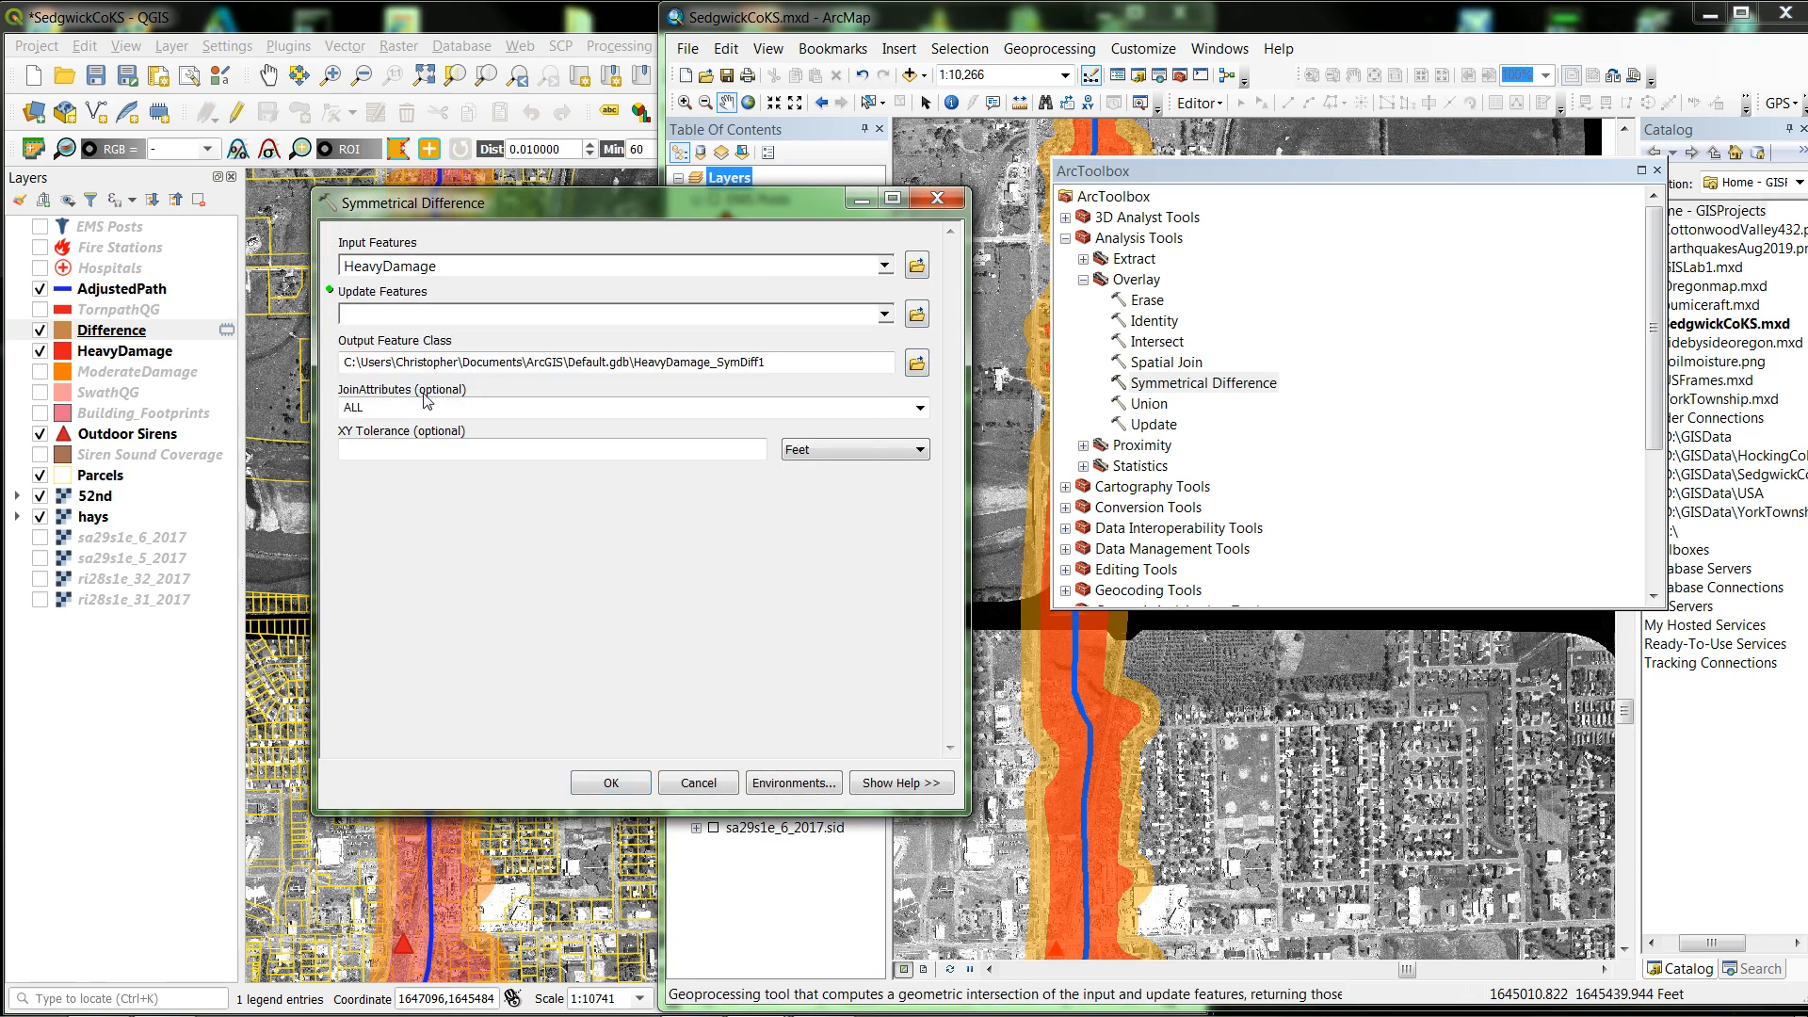
pyautogui.click(886, 316)
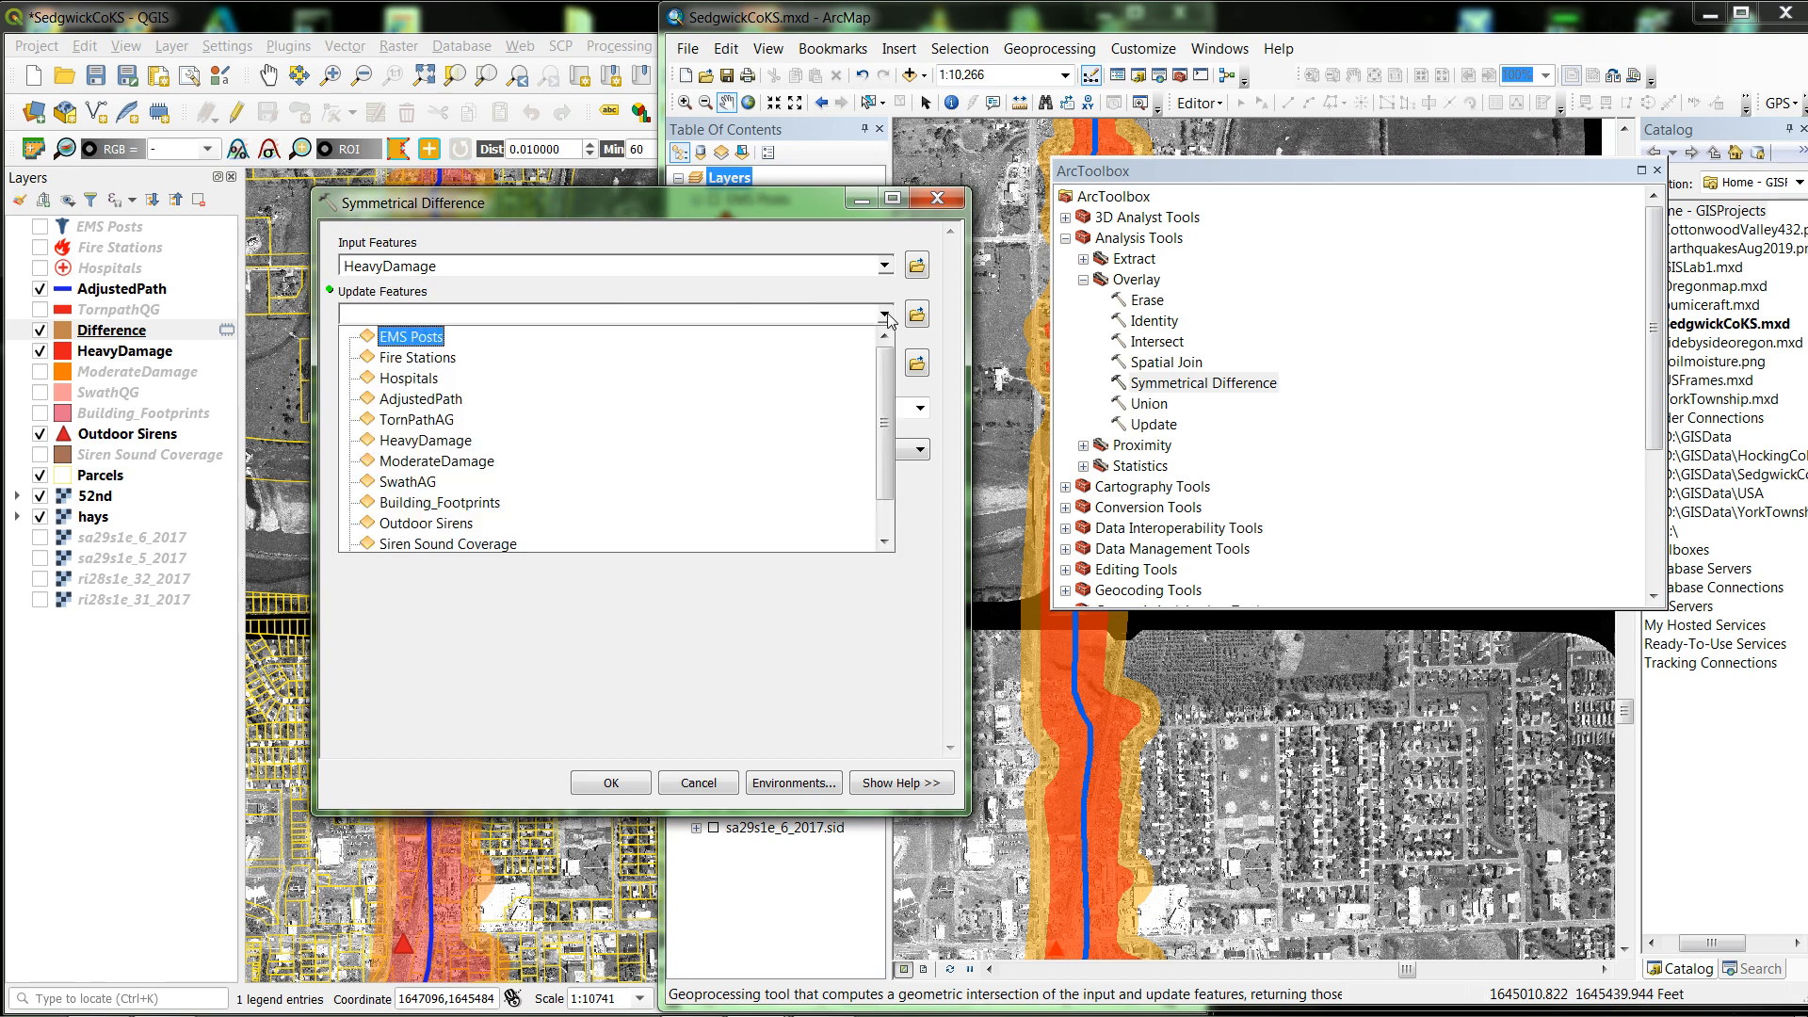
pyautogui.click(427, 461)
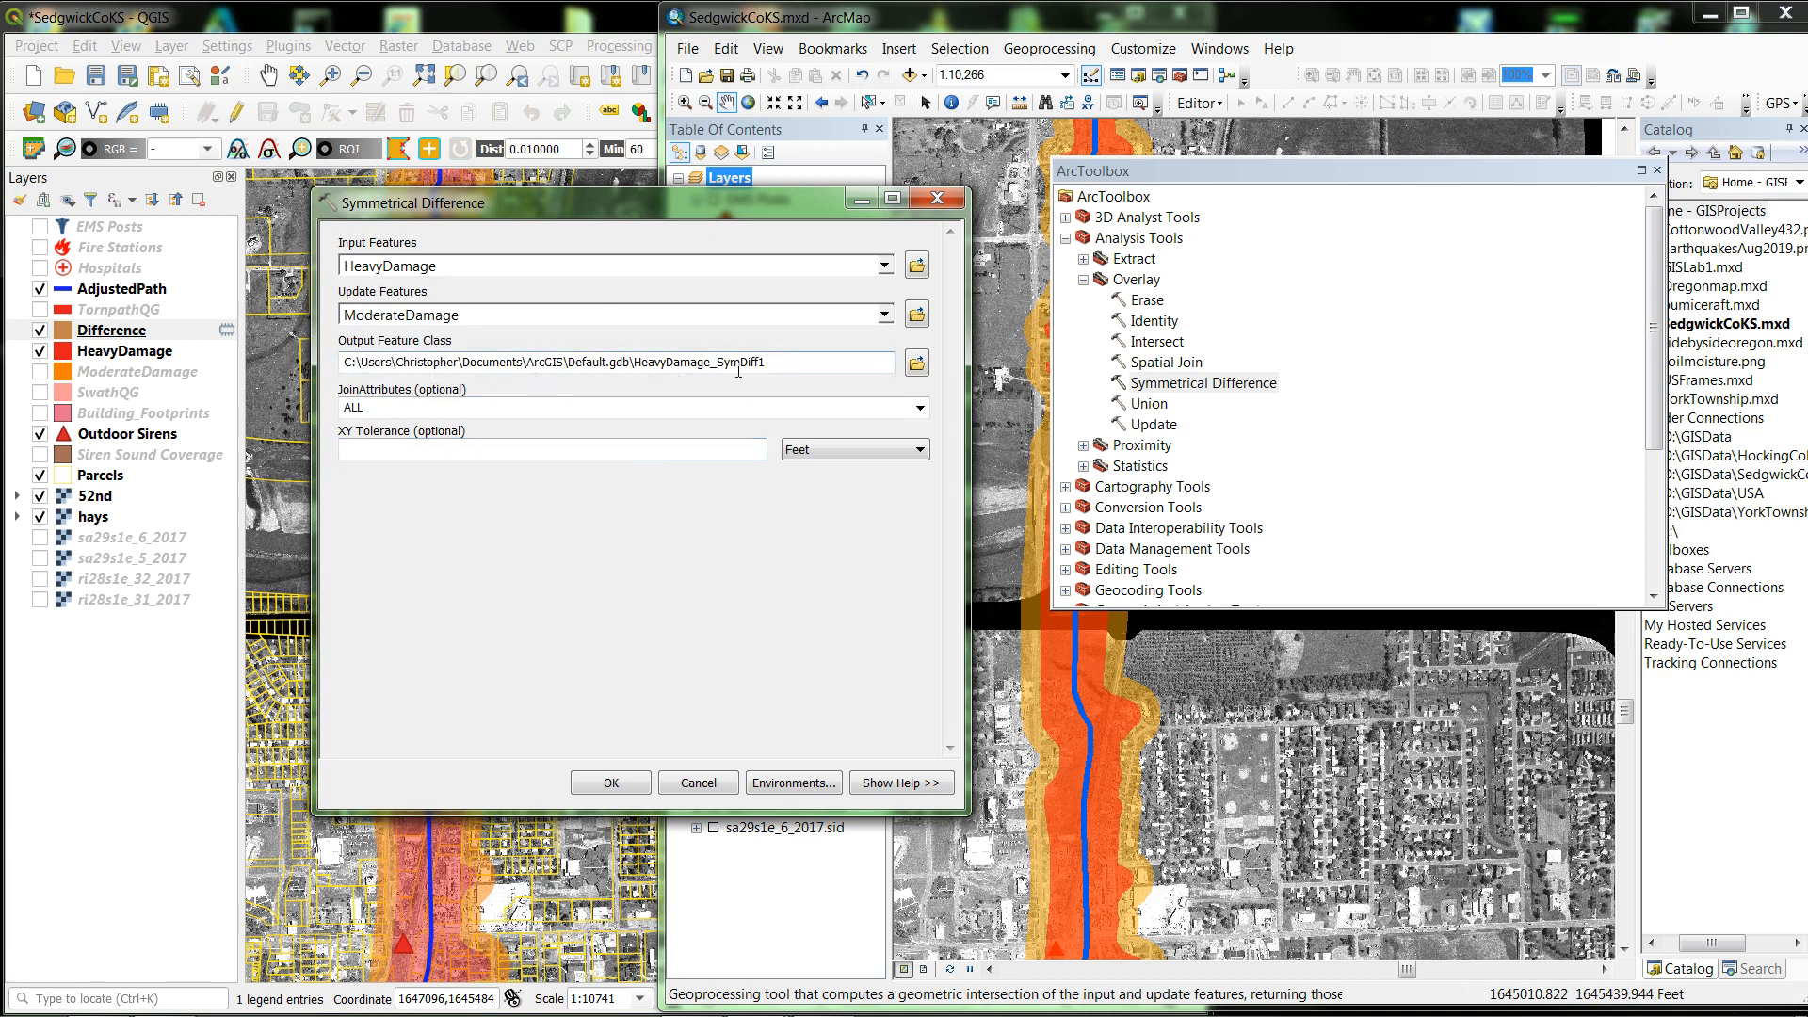
# Save the output feature class as ActualModerate in the SedgwickCoKS folder and run Symmetrical Difference
pyautogui.click(918, 366)
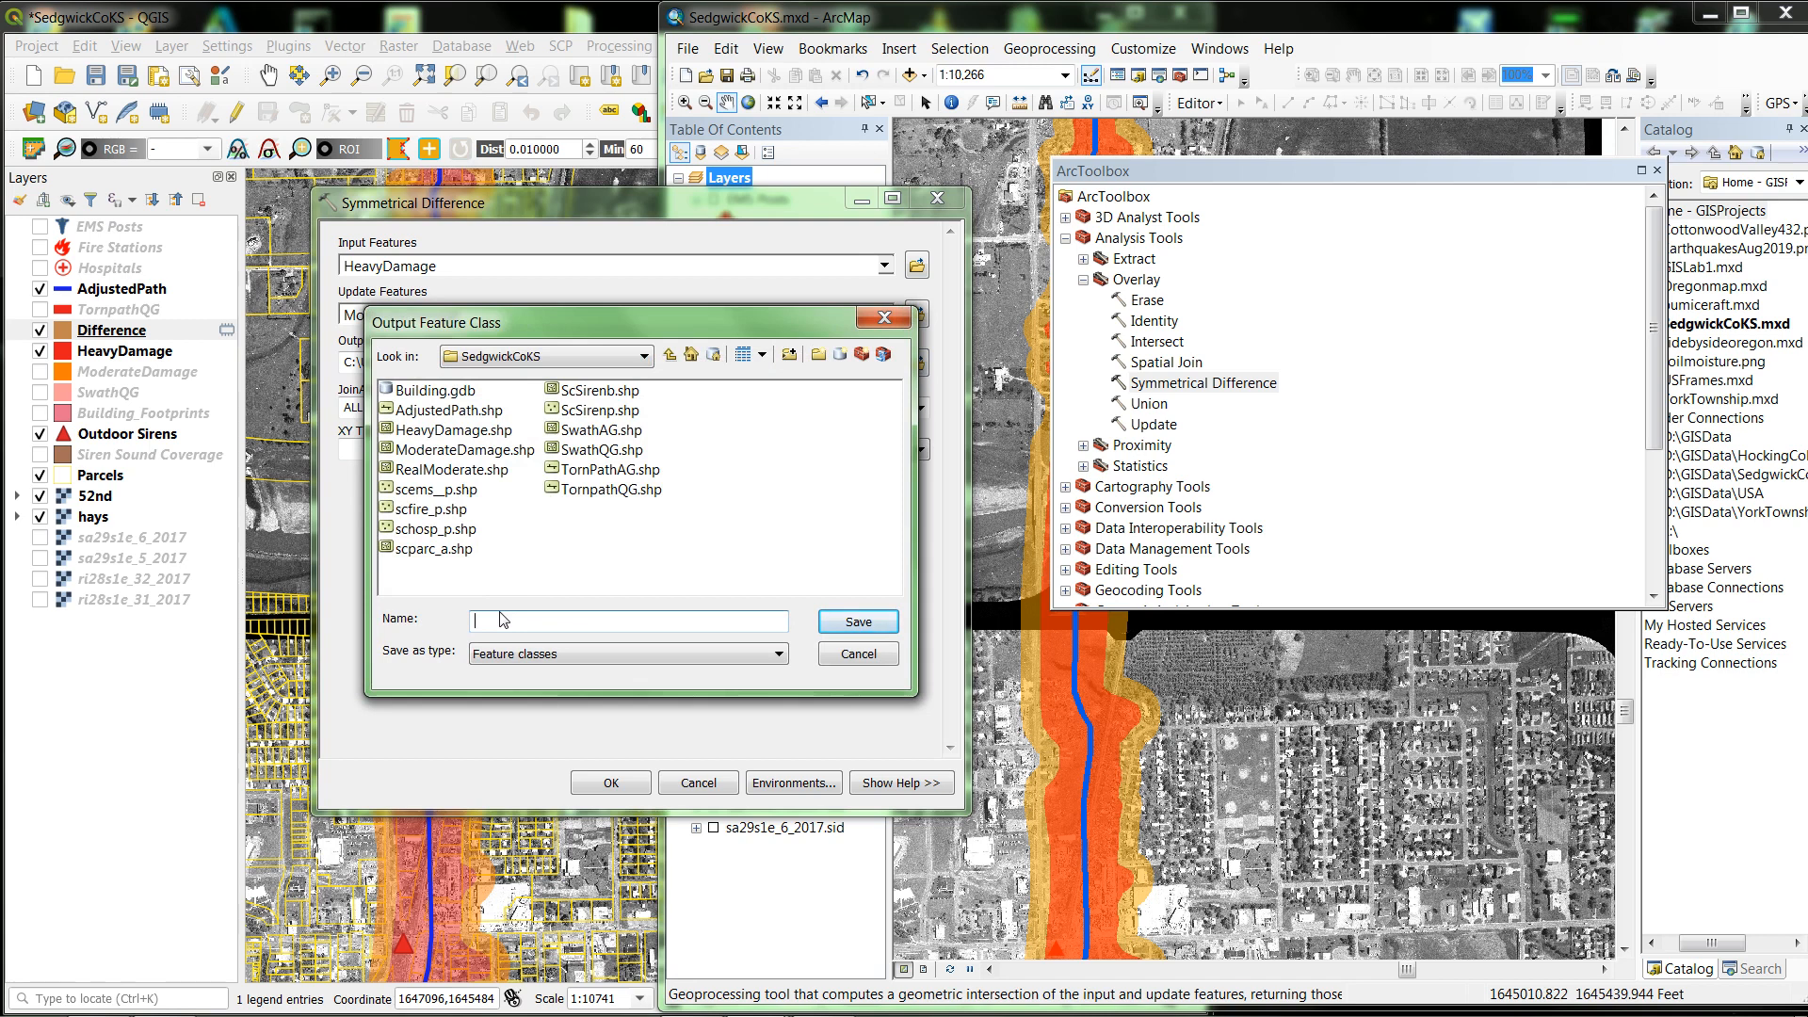
pyautogui.write('ActualModerate')
pyautogui.click(859, 621)
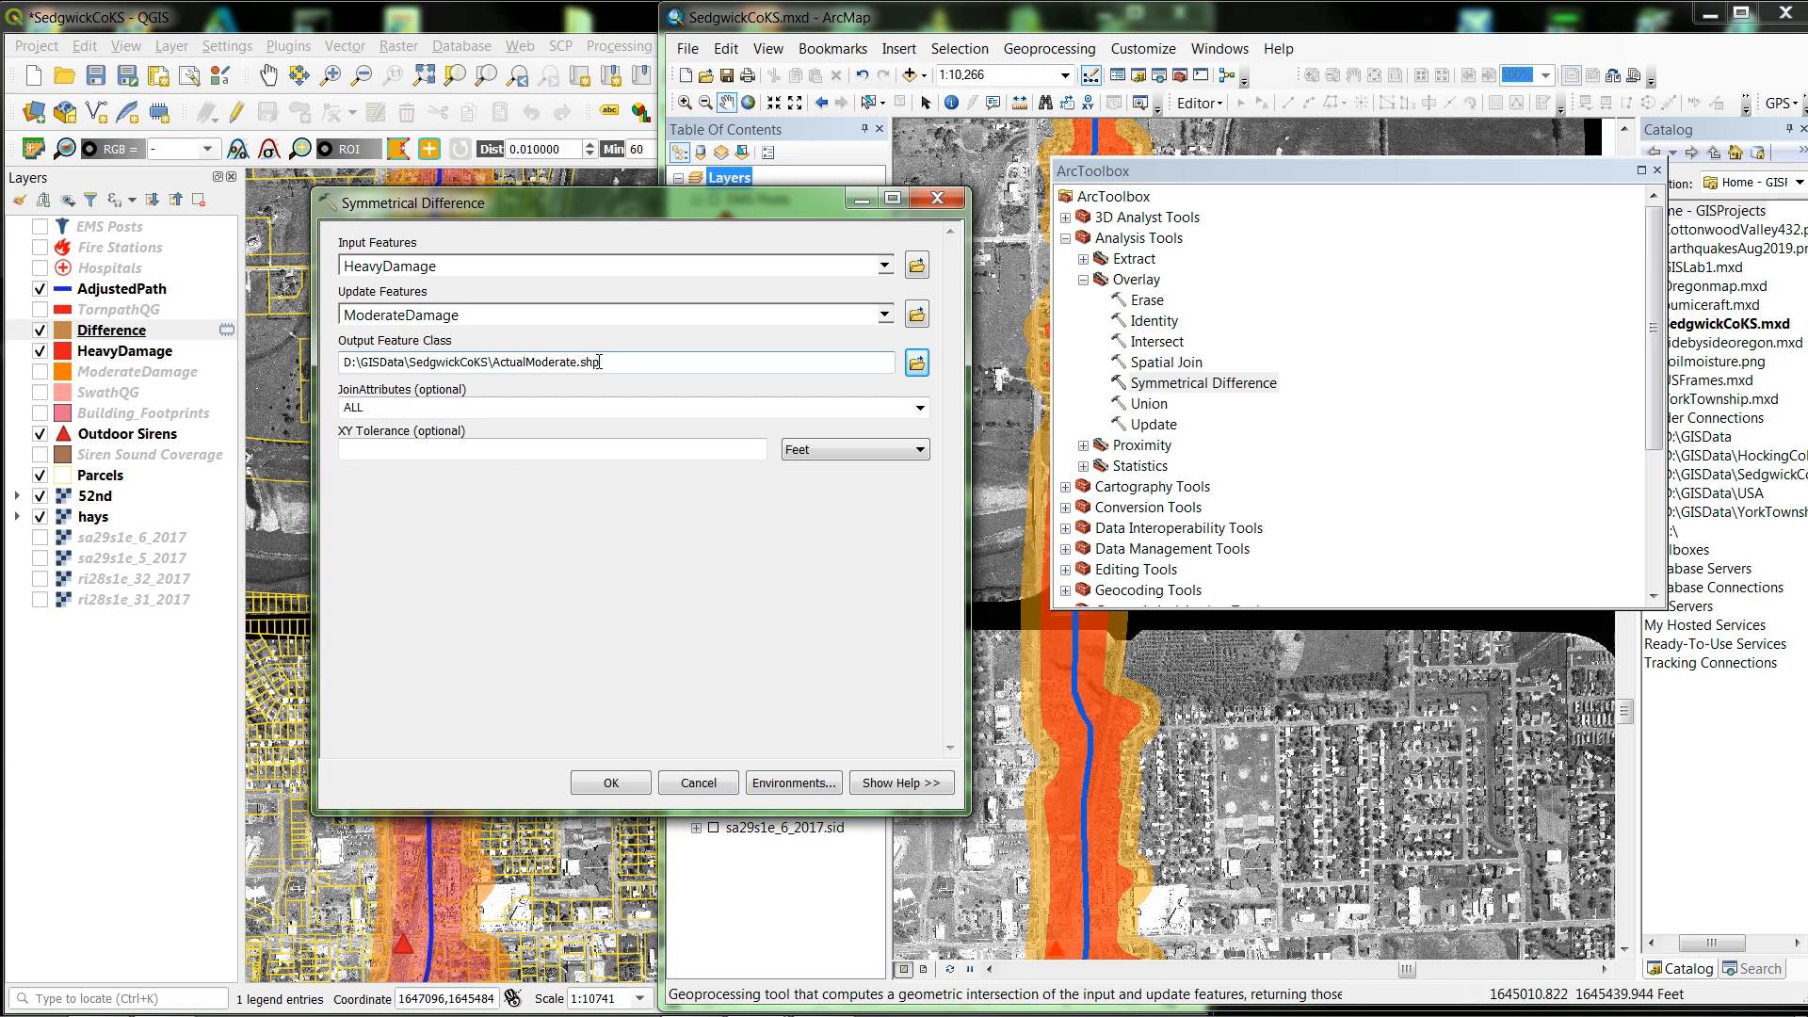
pyautogui.click(612, 782)
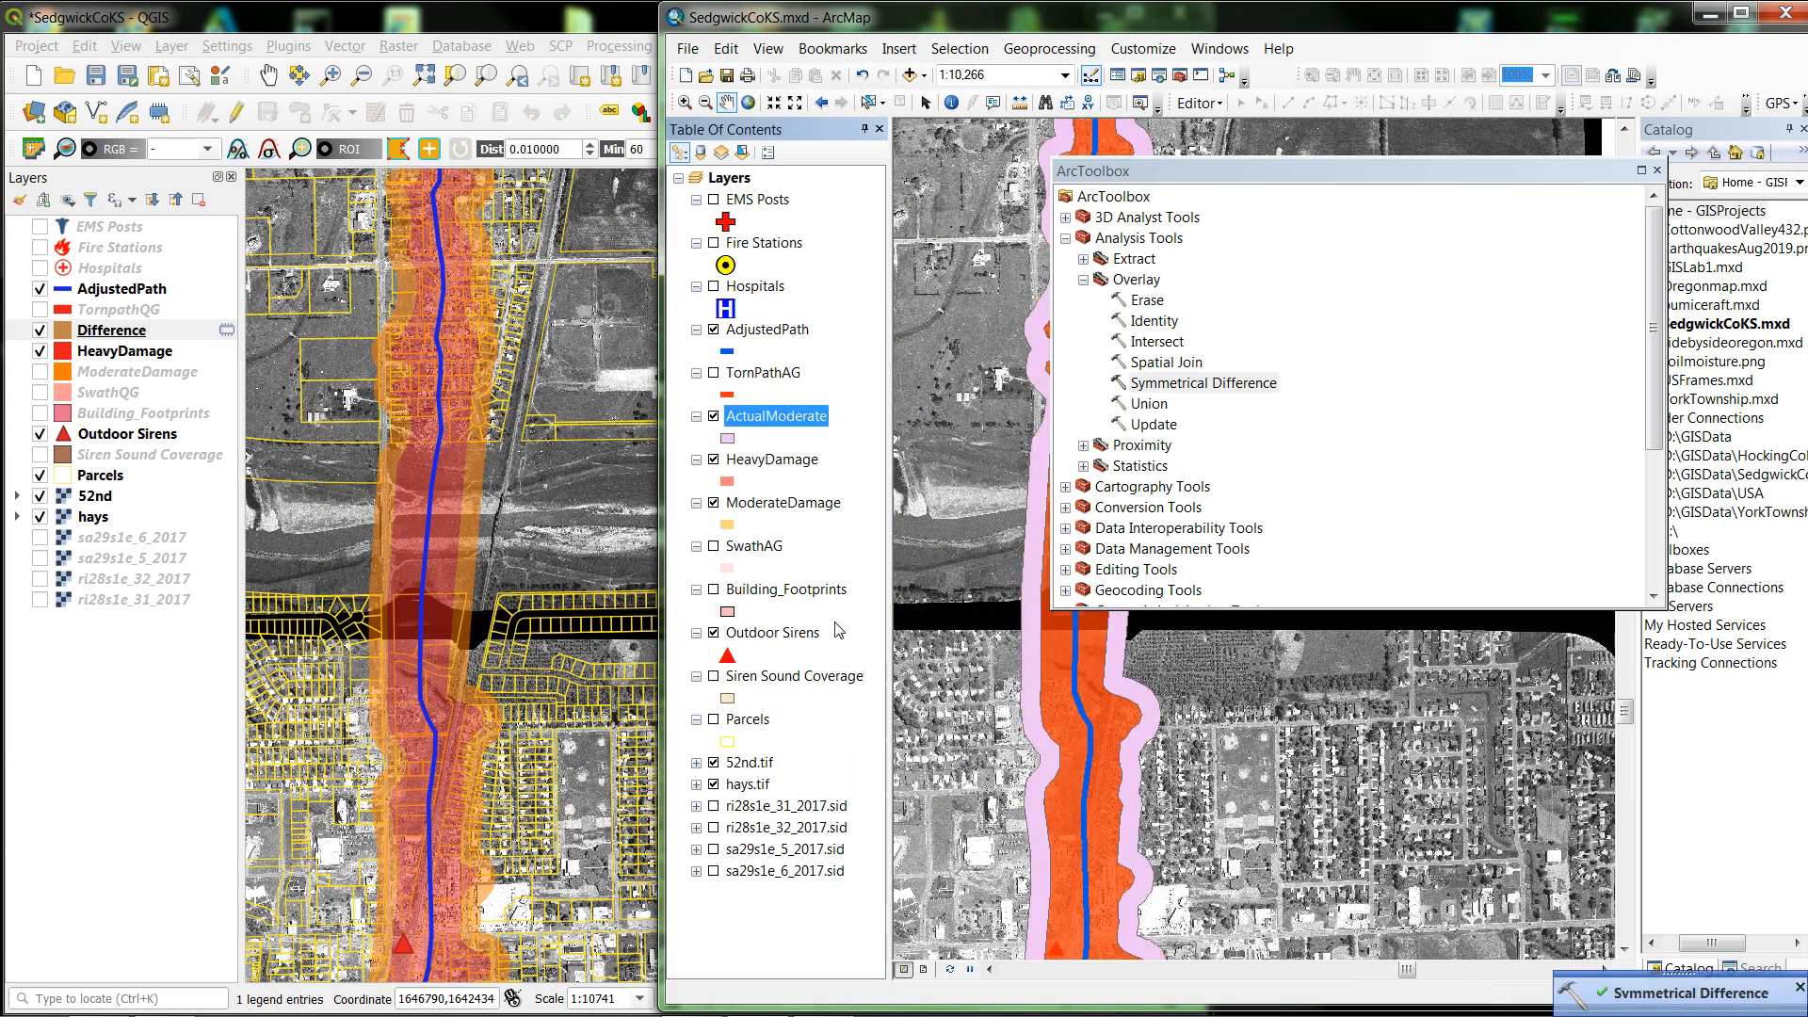
# Close ArcToolbox and hide the HeavyDamage and ModerateDamage layers, leaving ActualModerate shown
pyautogui.click(1657, 172)
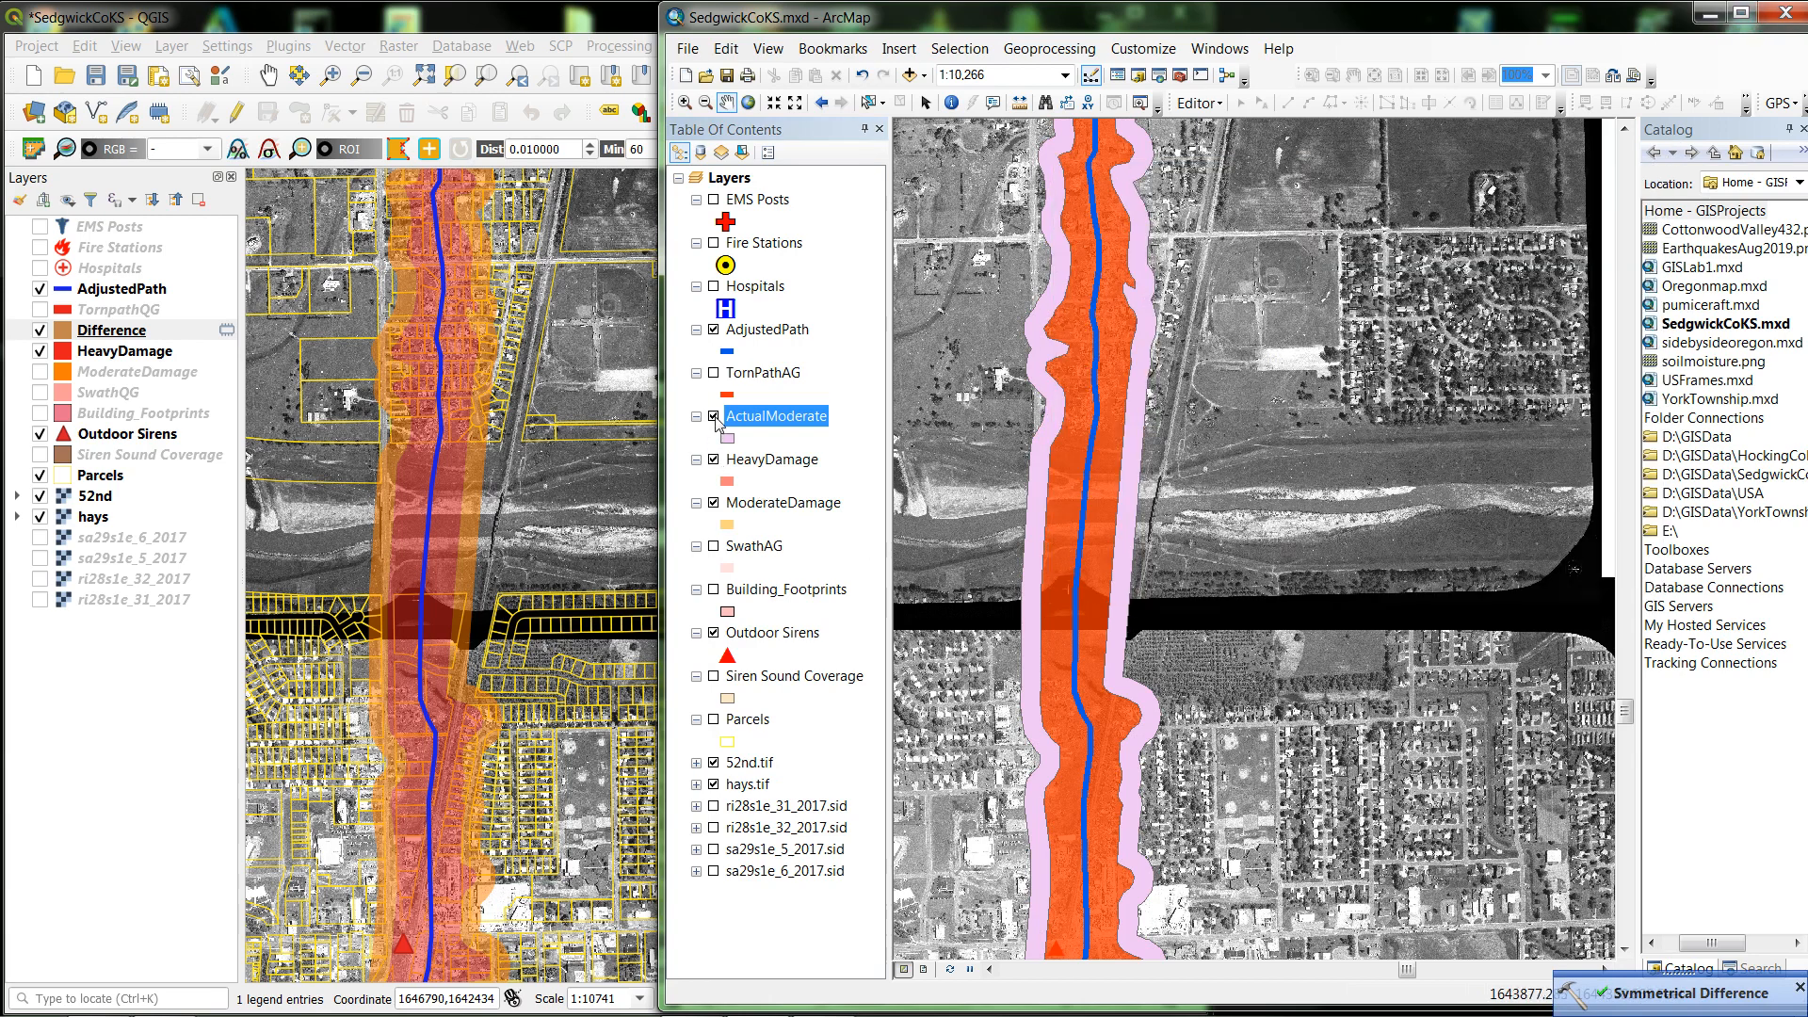
pyautogui.click(713, 460)
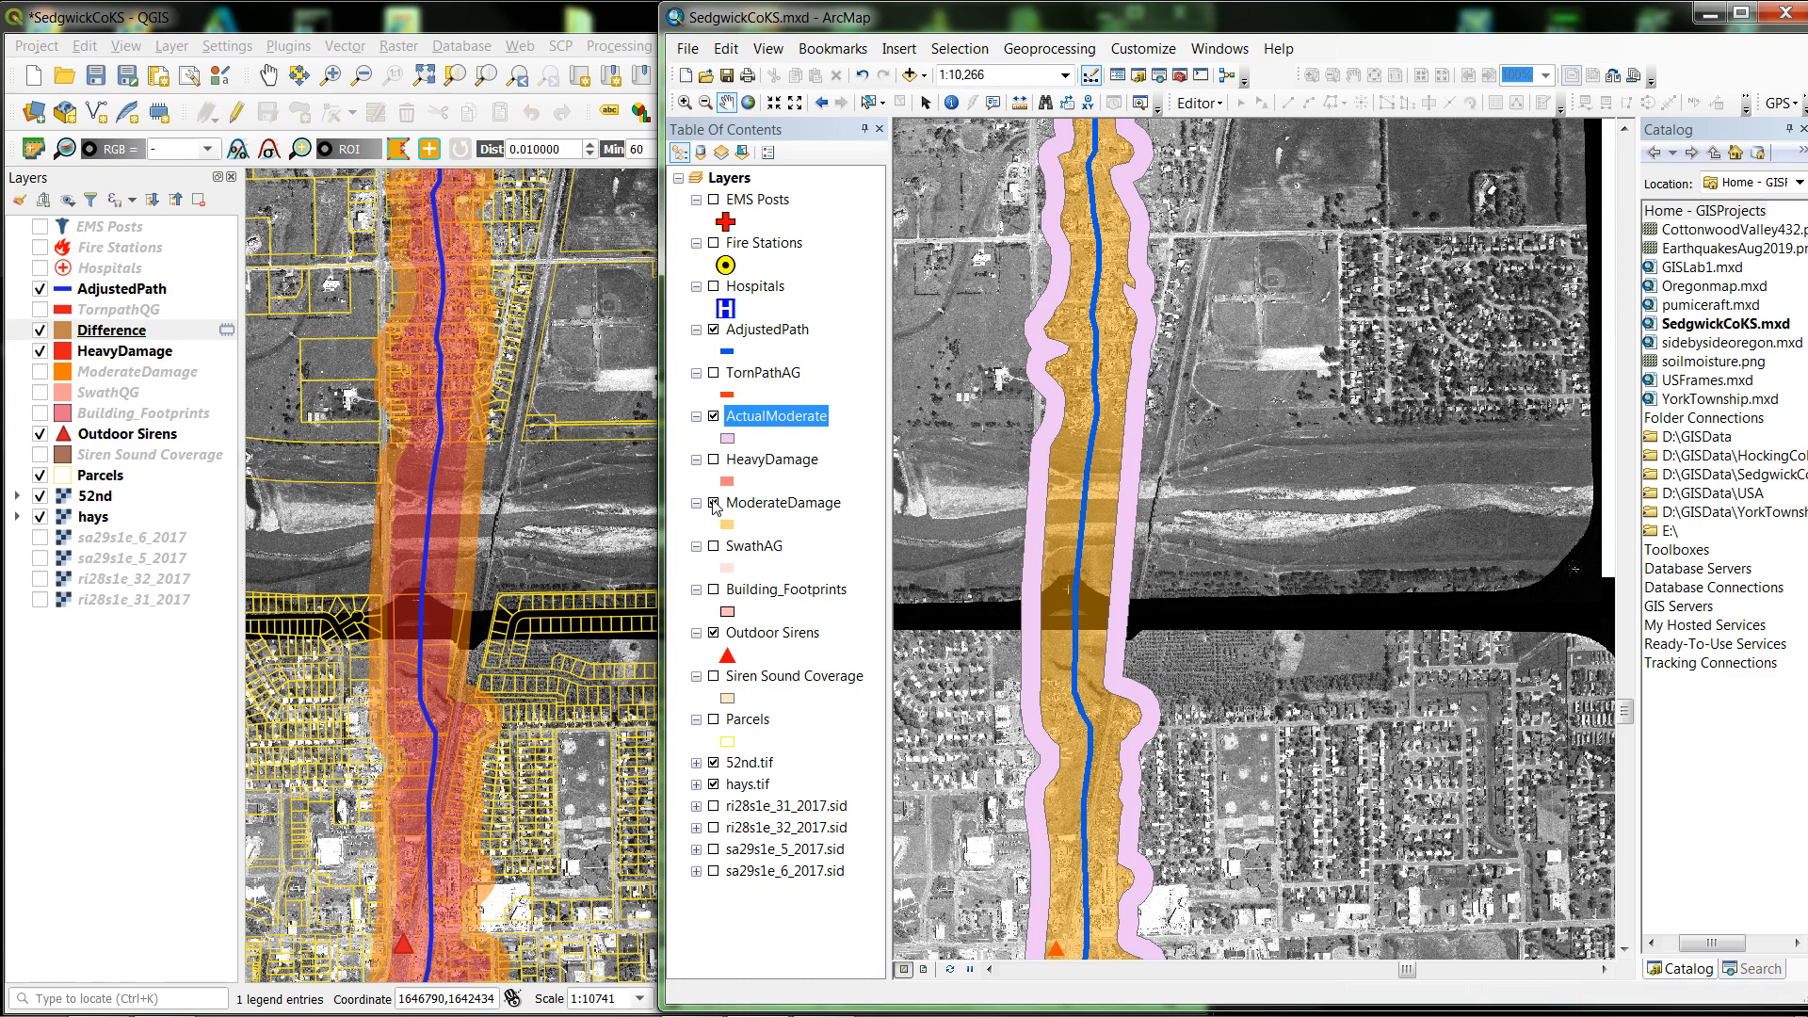
pyautogui.click(713, 504)
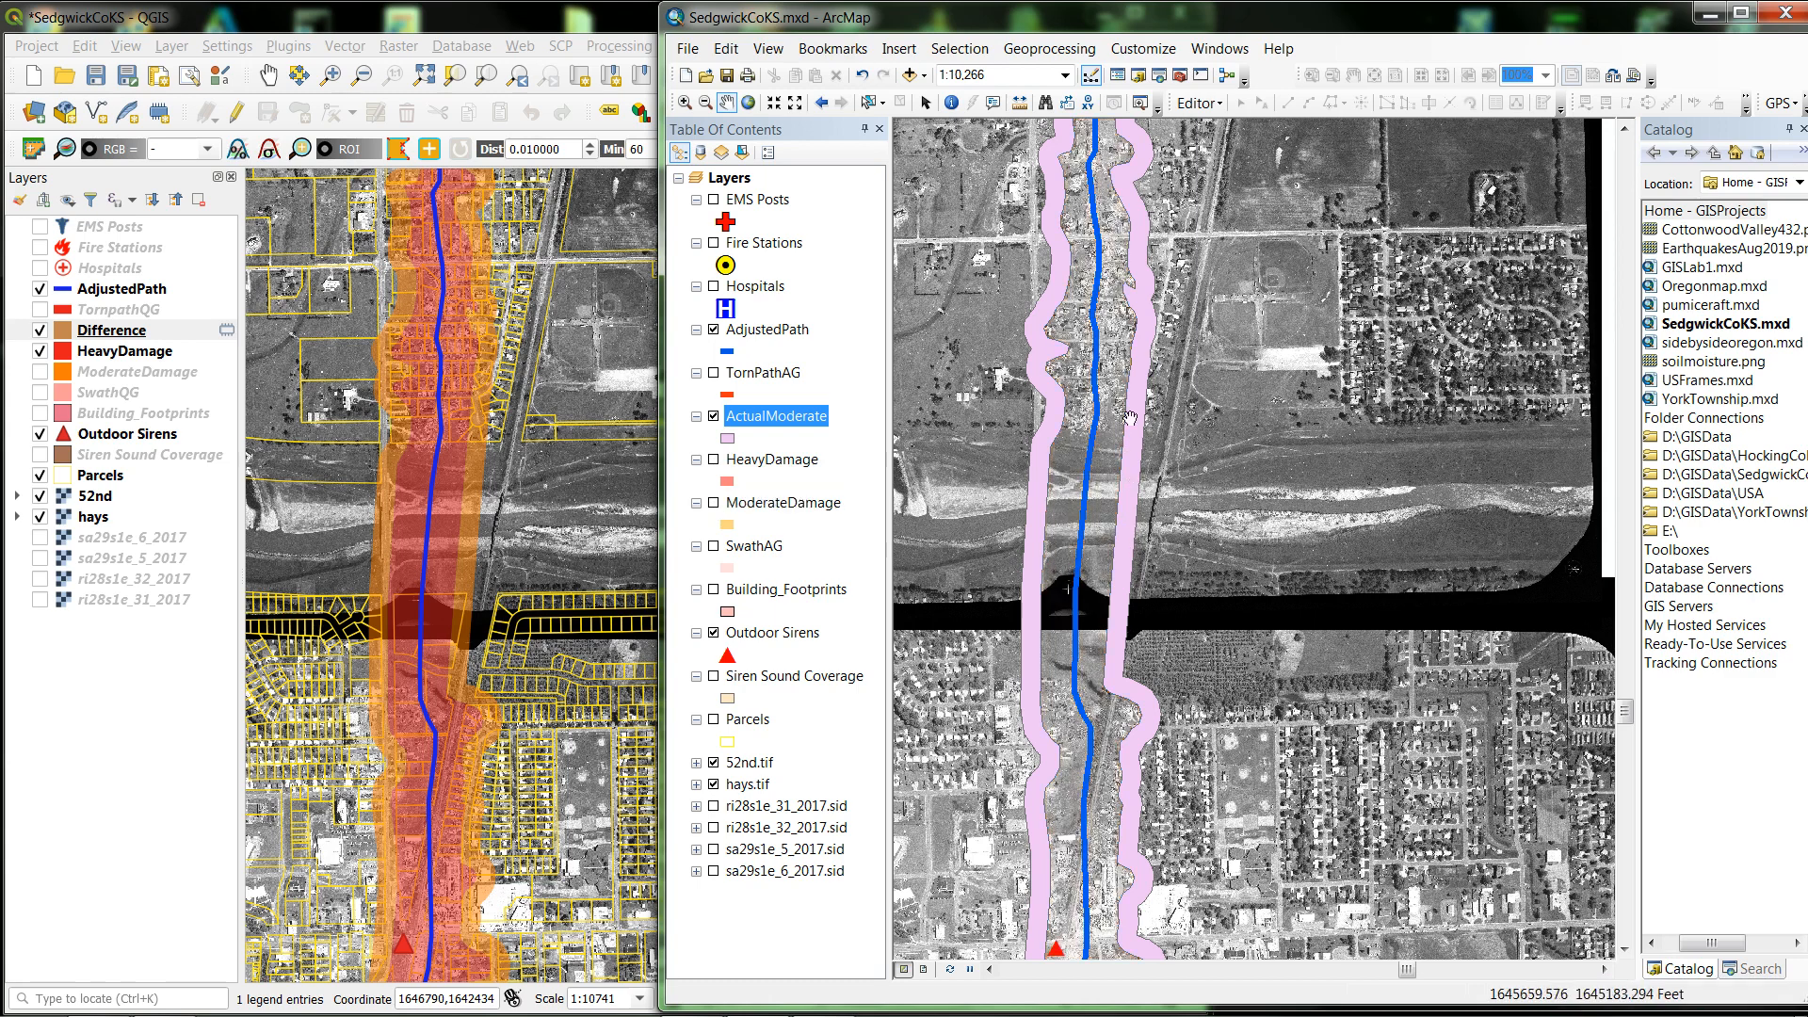
# Give the ActualModerate layer's symbol an orange fill and no outline colour
pyautogui.doubleClick(774, 419)
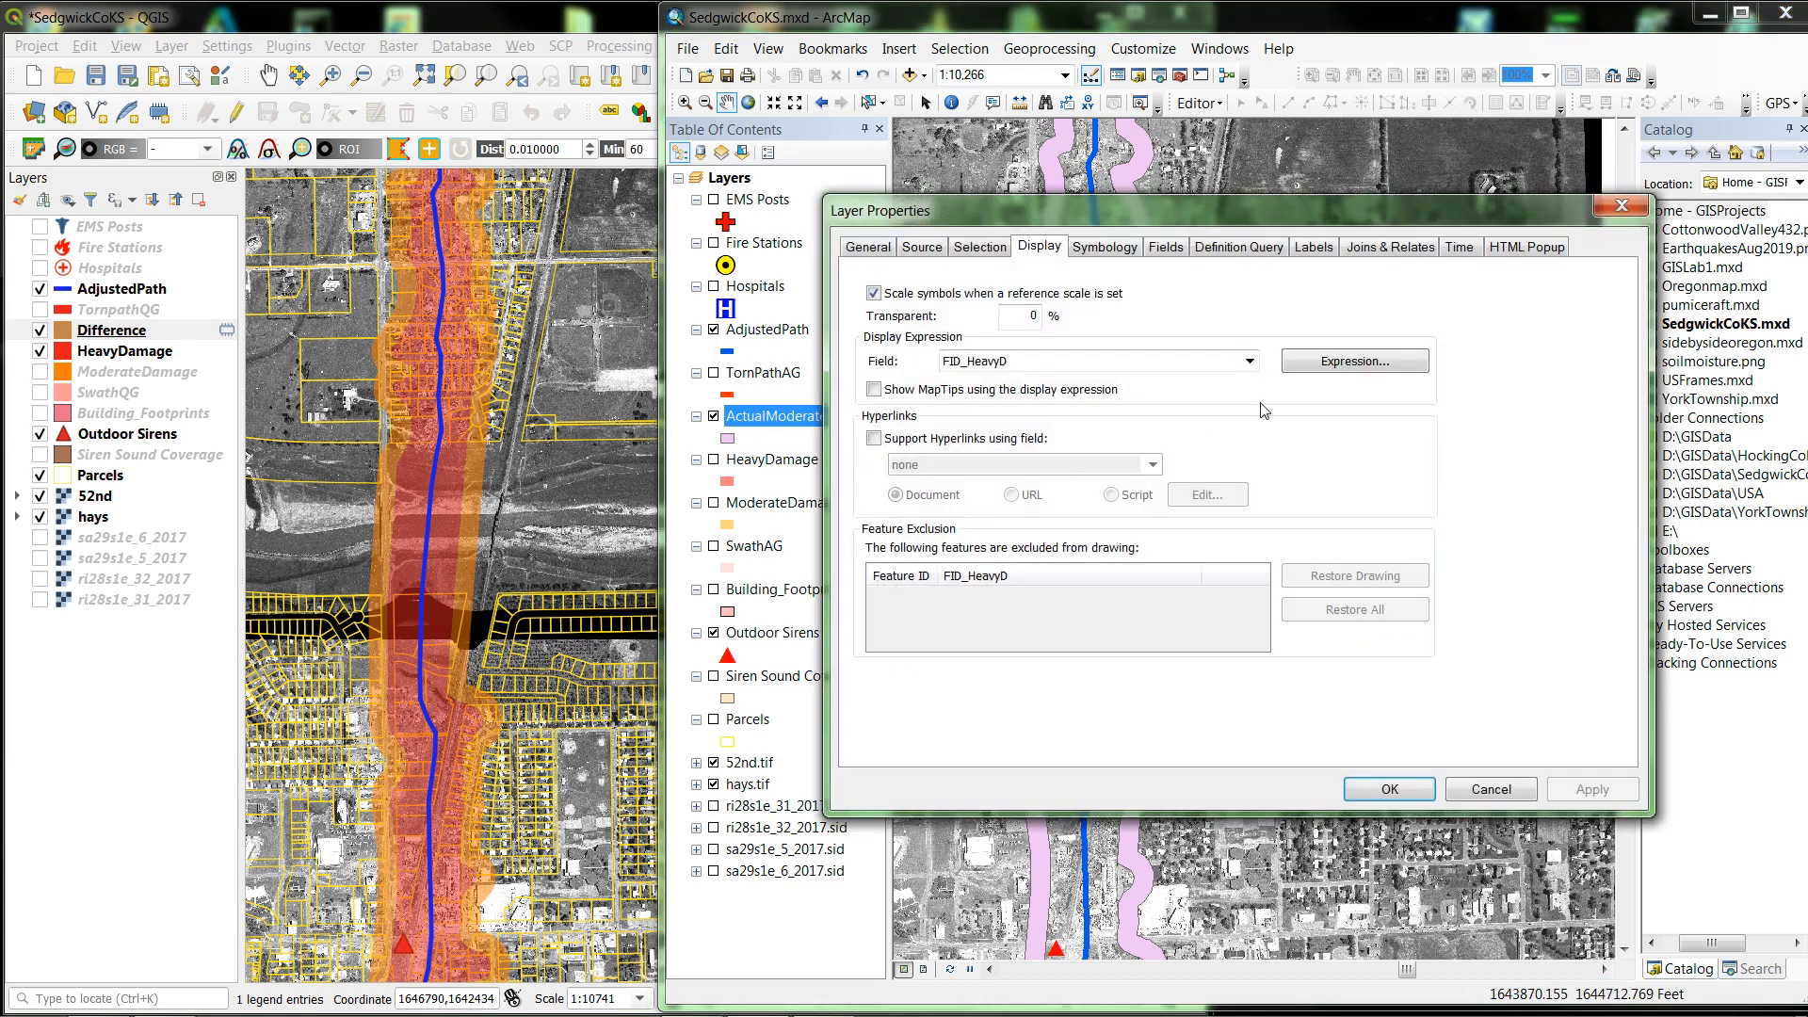
pyautogui.click(1115, 250)
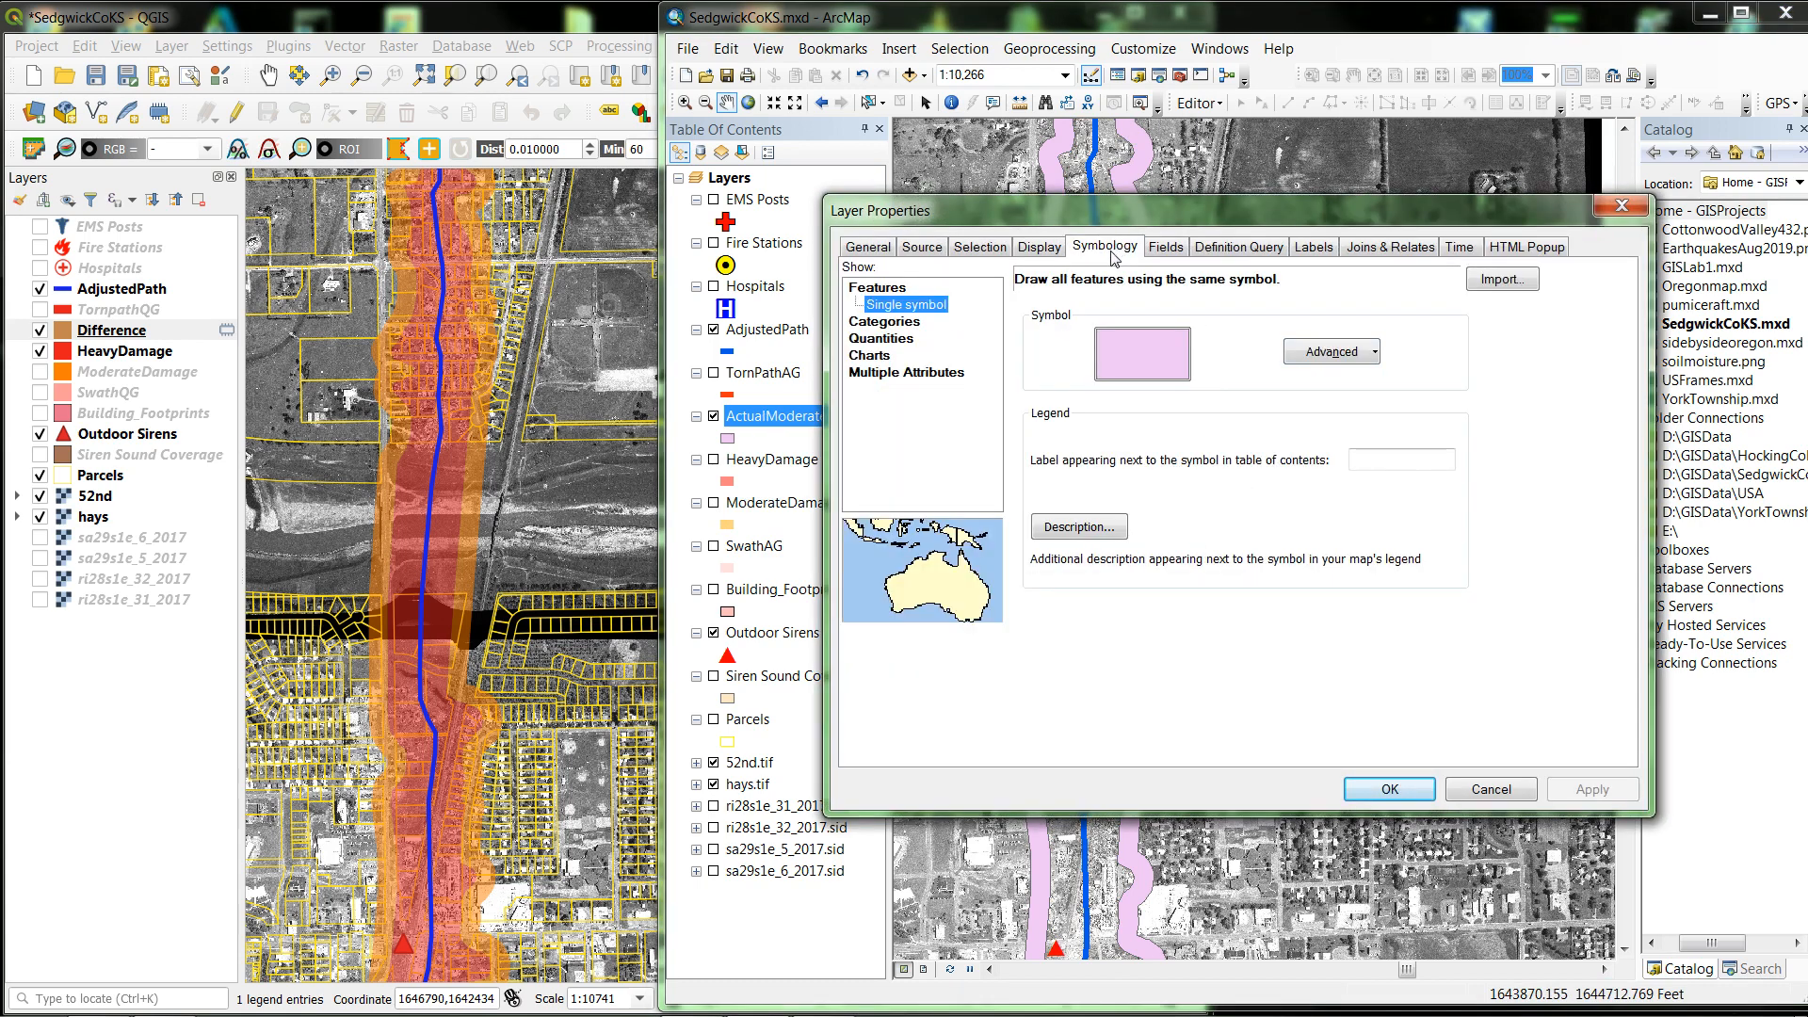
pyautogui.click(1142, 365)
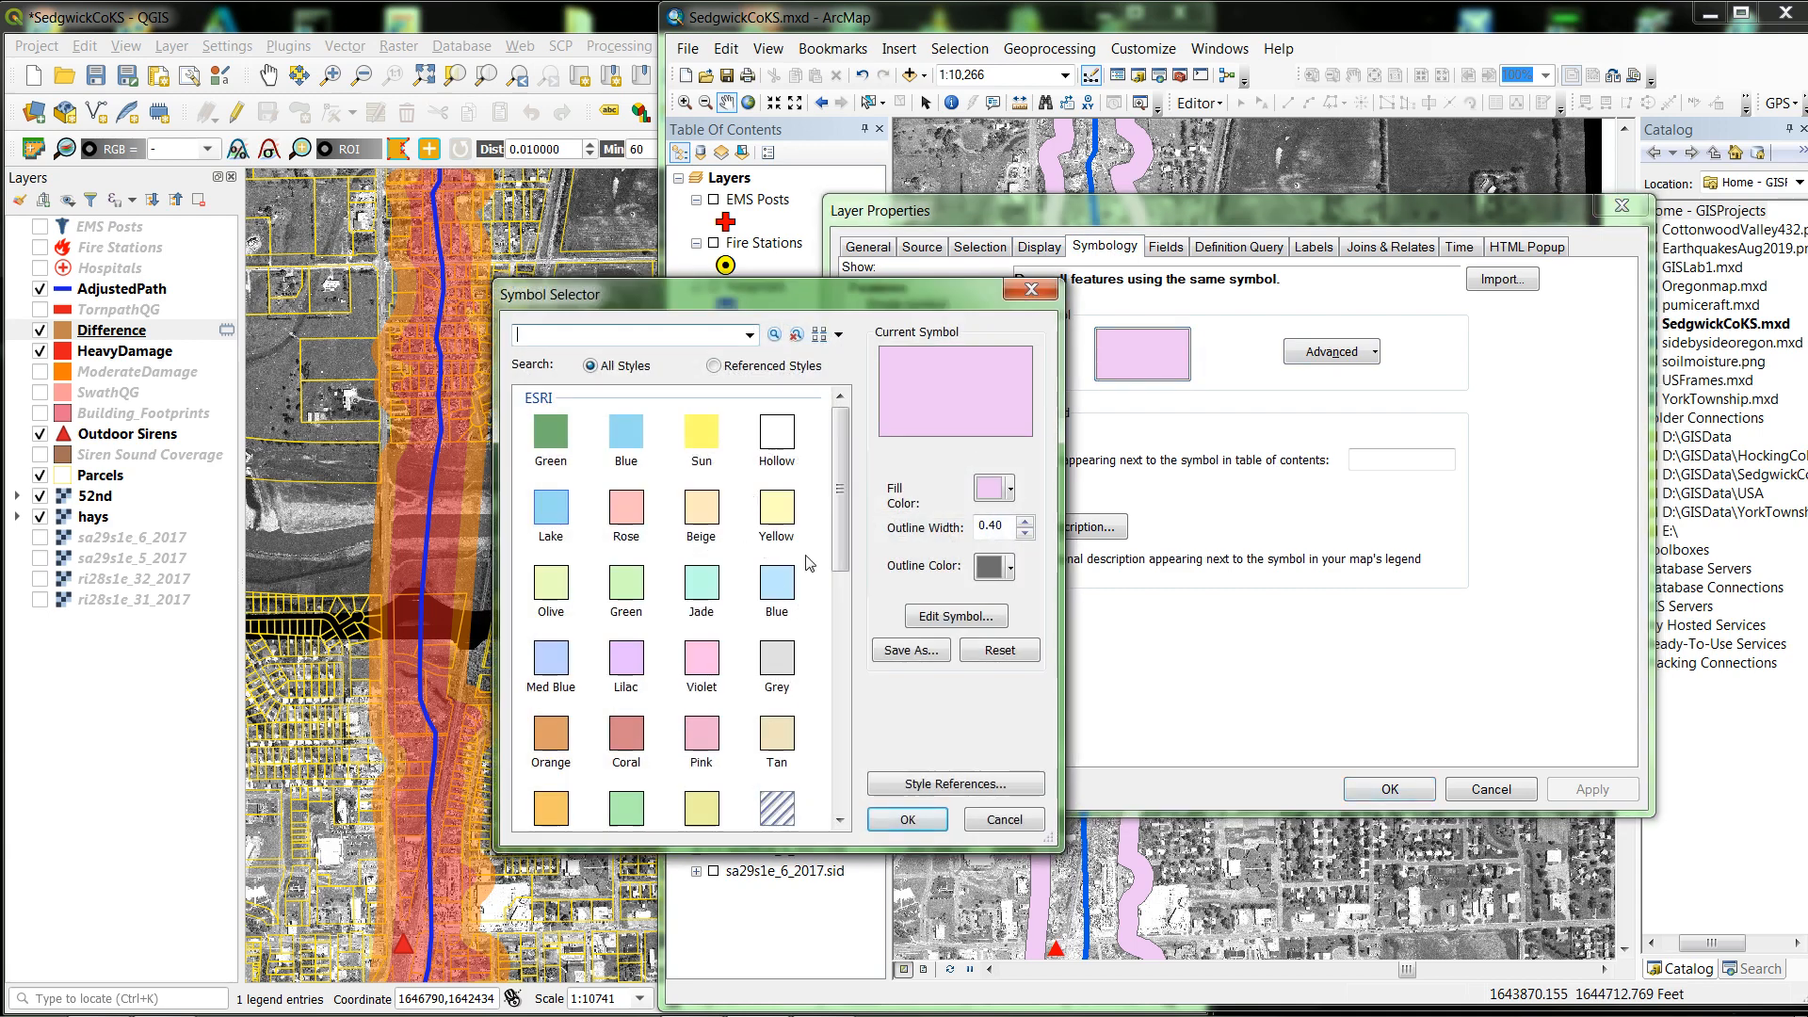
pyautogui.click(1010, 491)
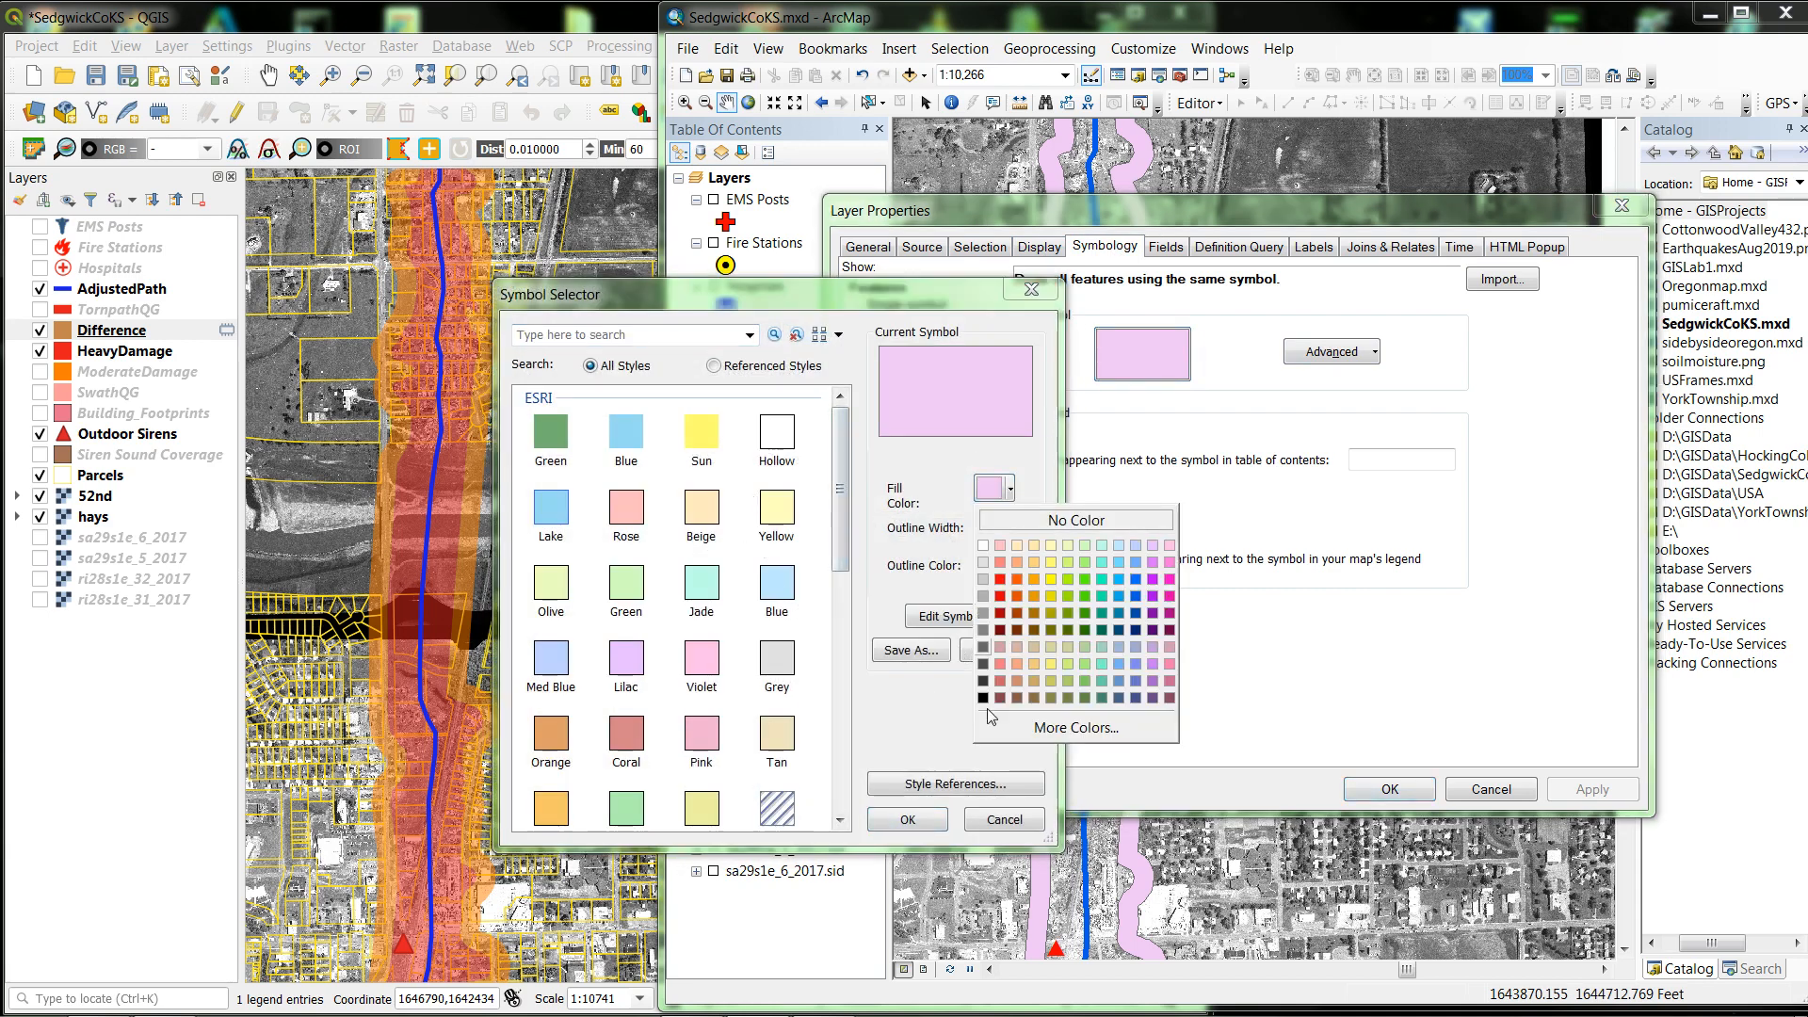
pyautogui.click(1034, 579)
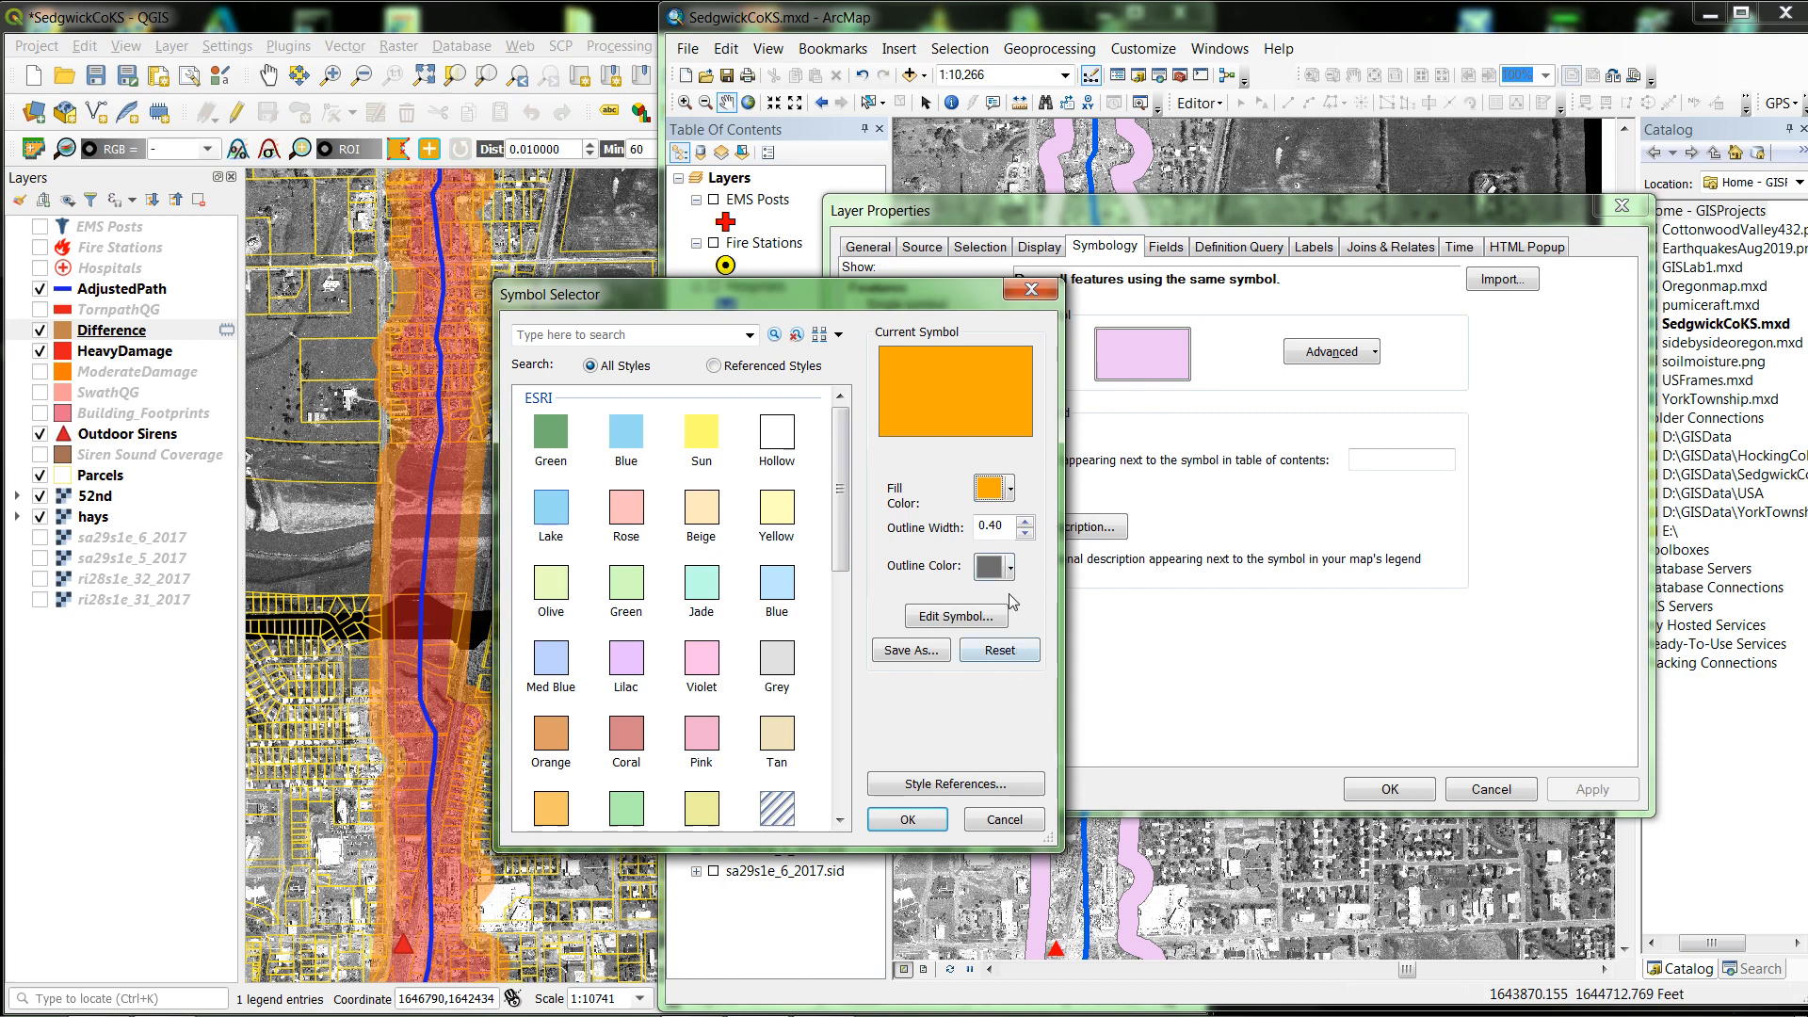
pyautogui.click(1010, 567)
pyautogui.click(1051, 601)
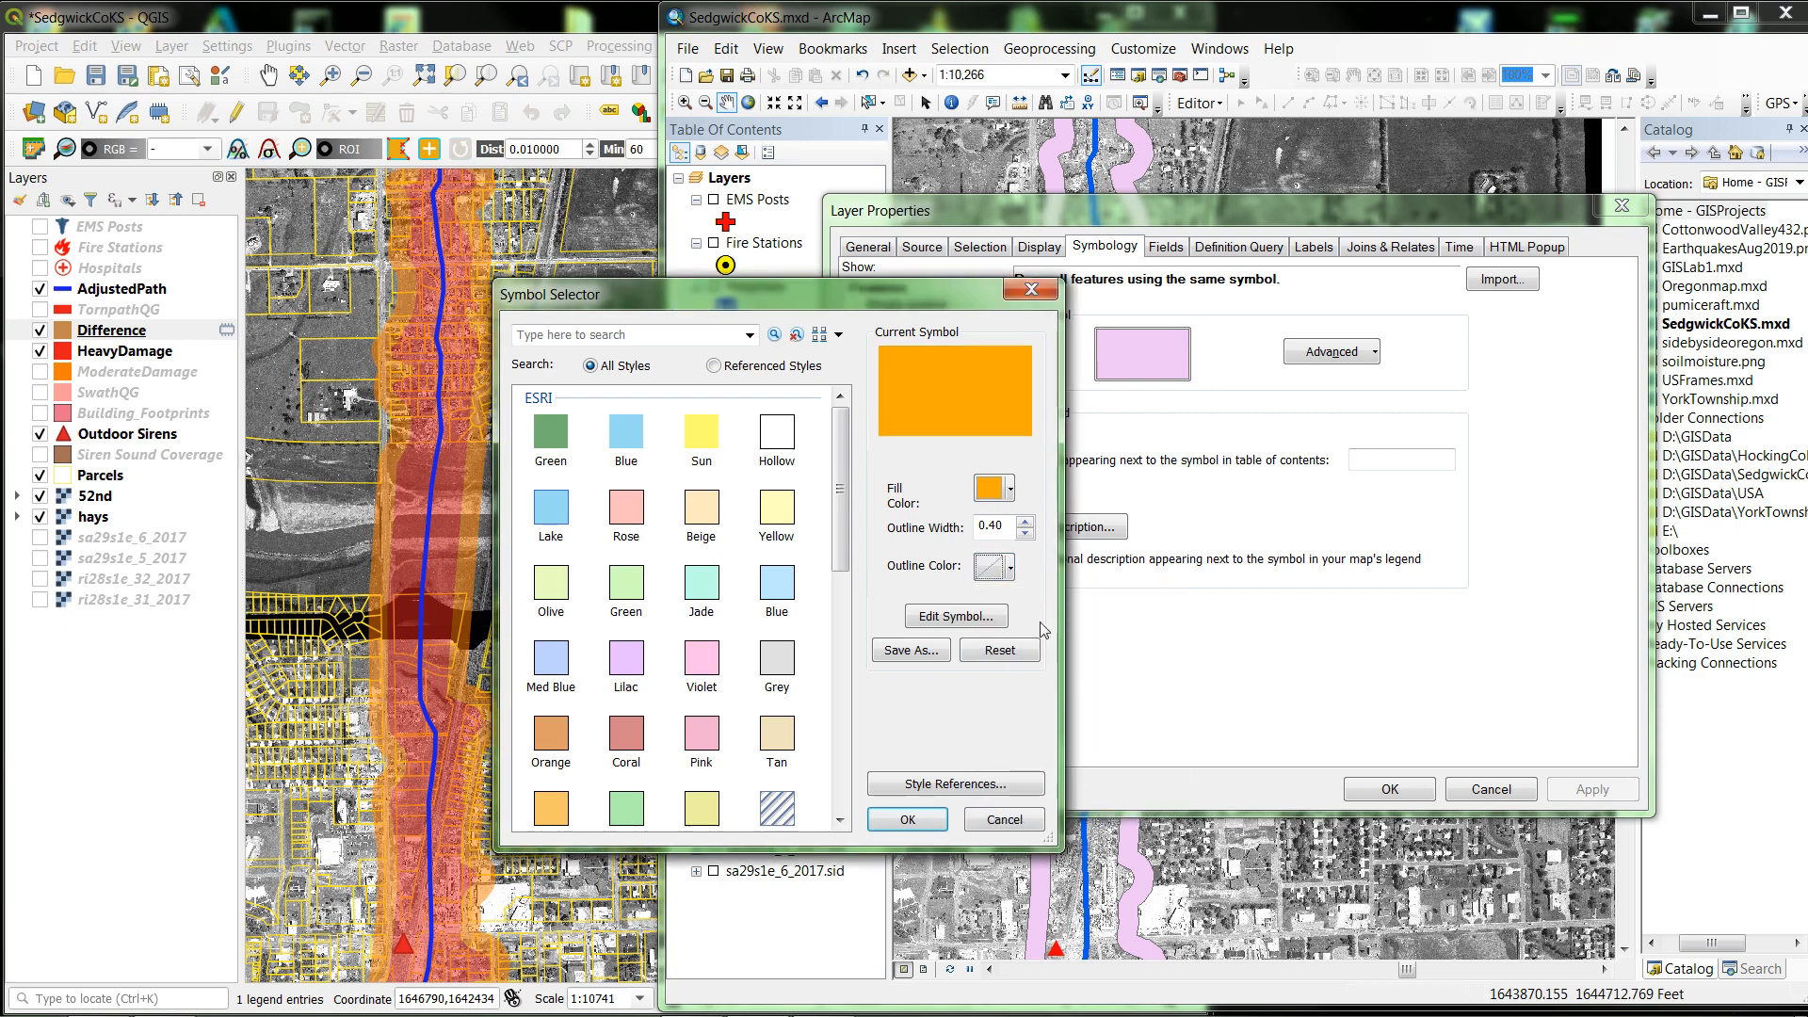
pyautogui.click(907, 820)
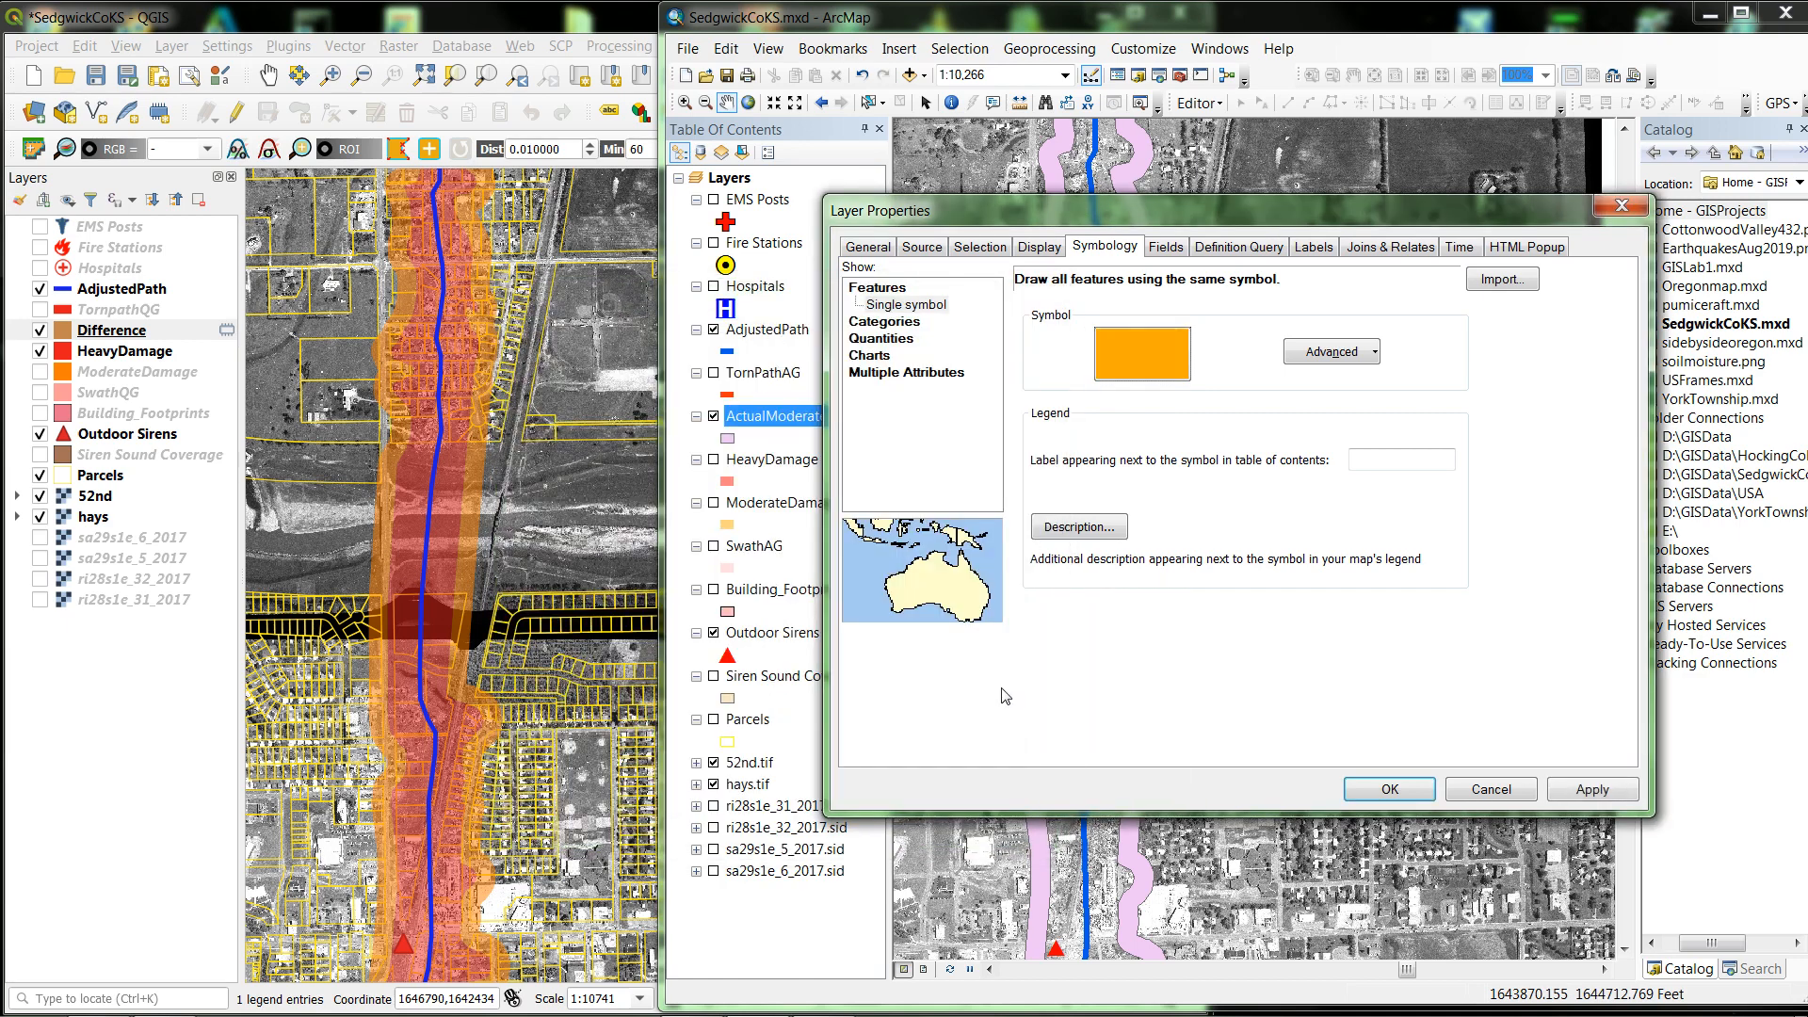
# Set the ActualModerate layer's transparency to 50% and accept the layer properties
pyautogui.click(1040, 248)
pyautogui.doubleClick(1025, 297)
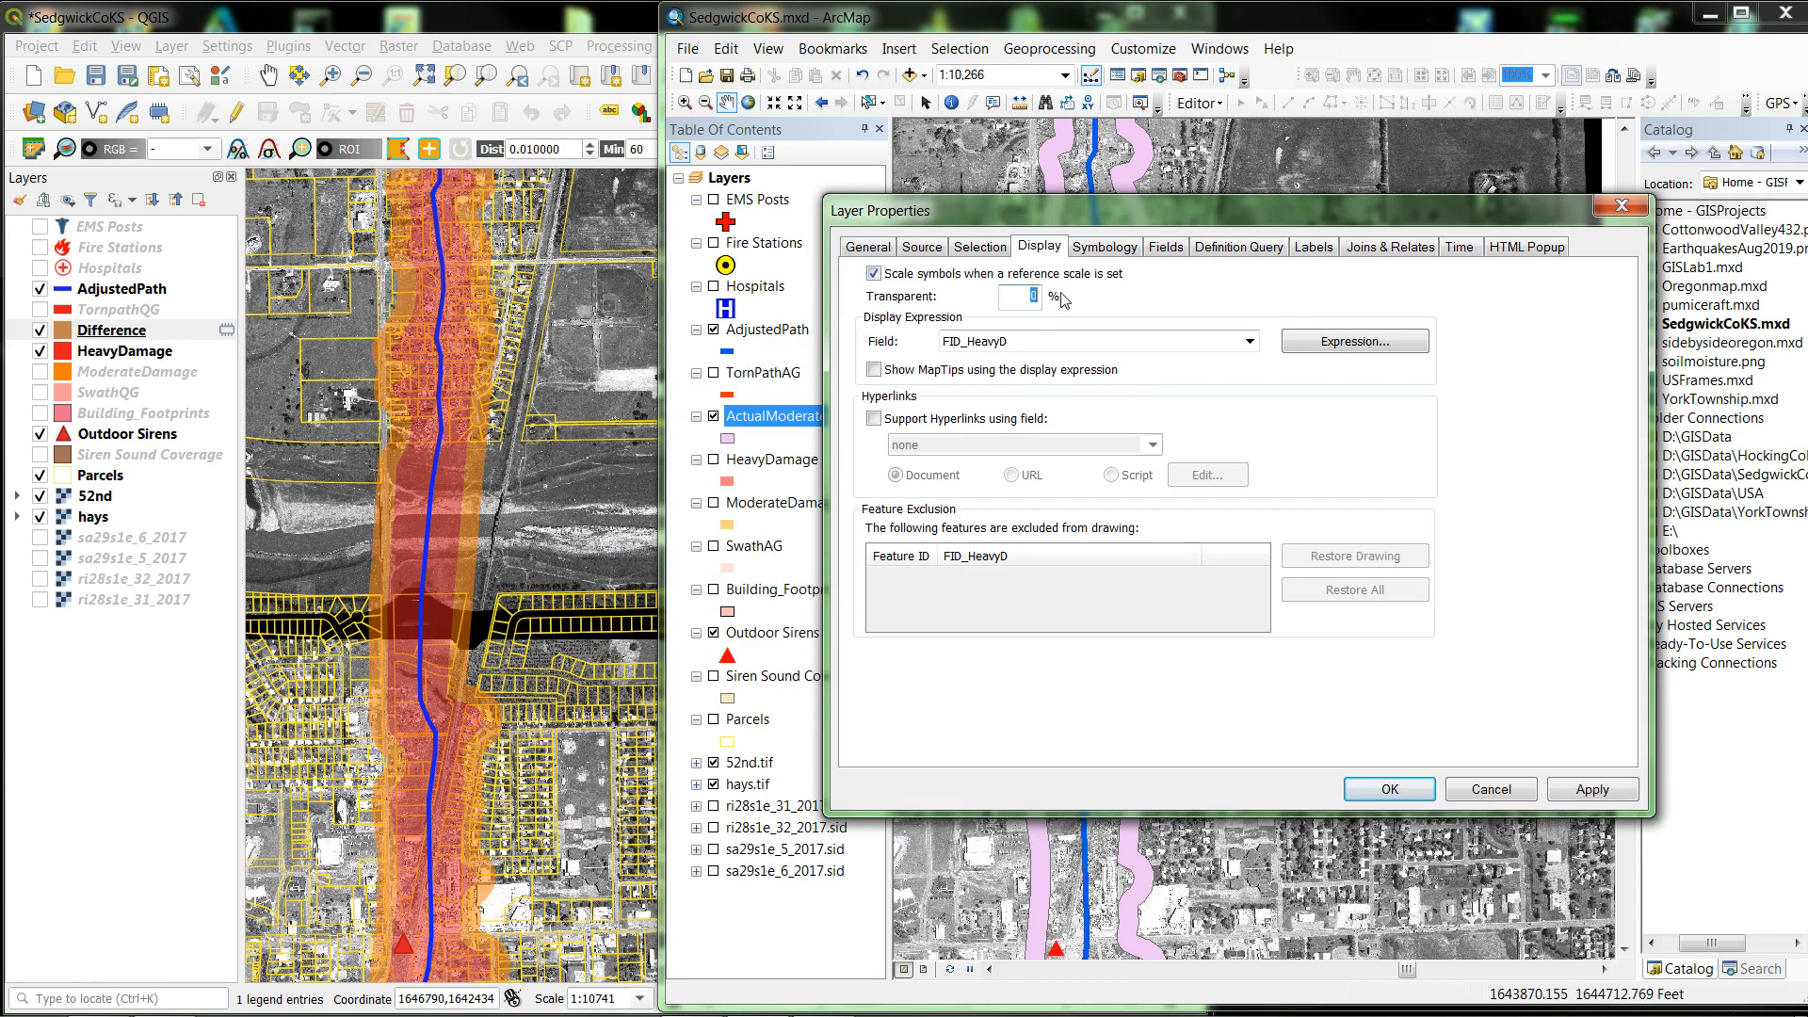
pyautogui.write('50')
pyautogui.press('Return')
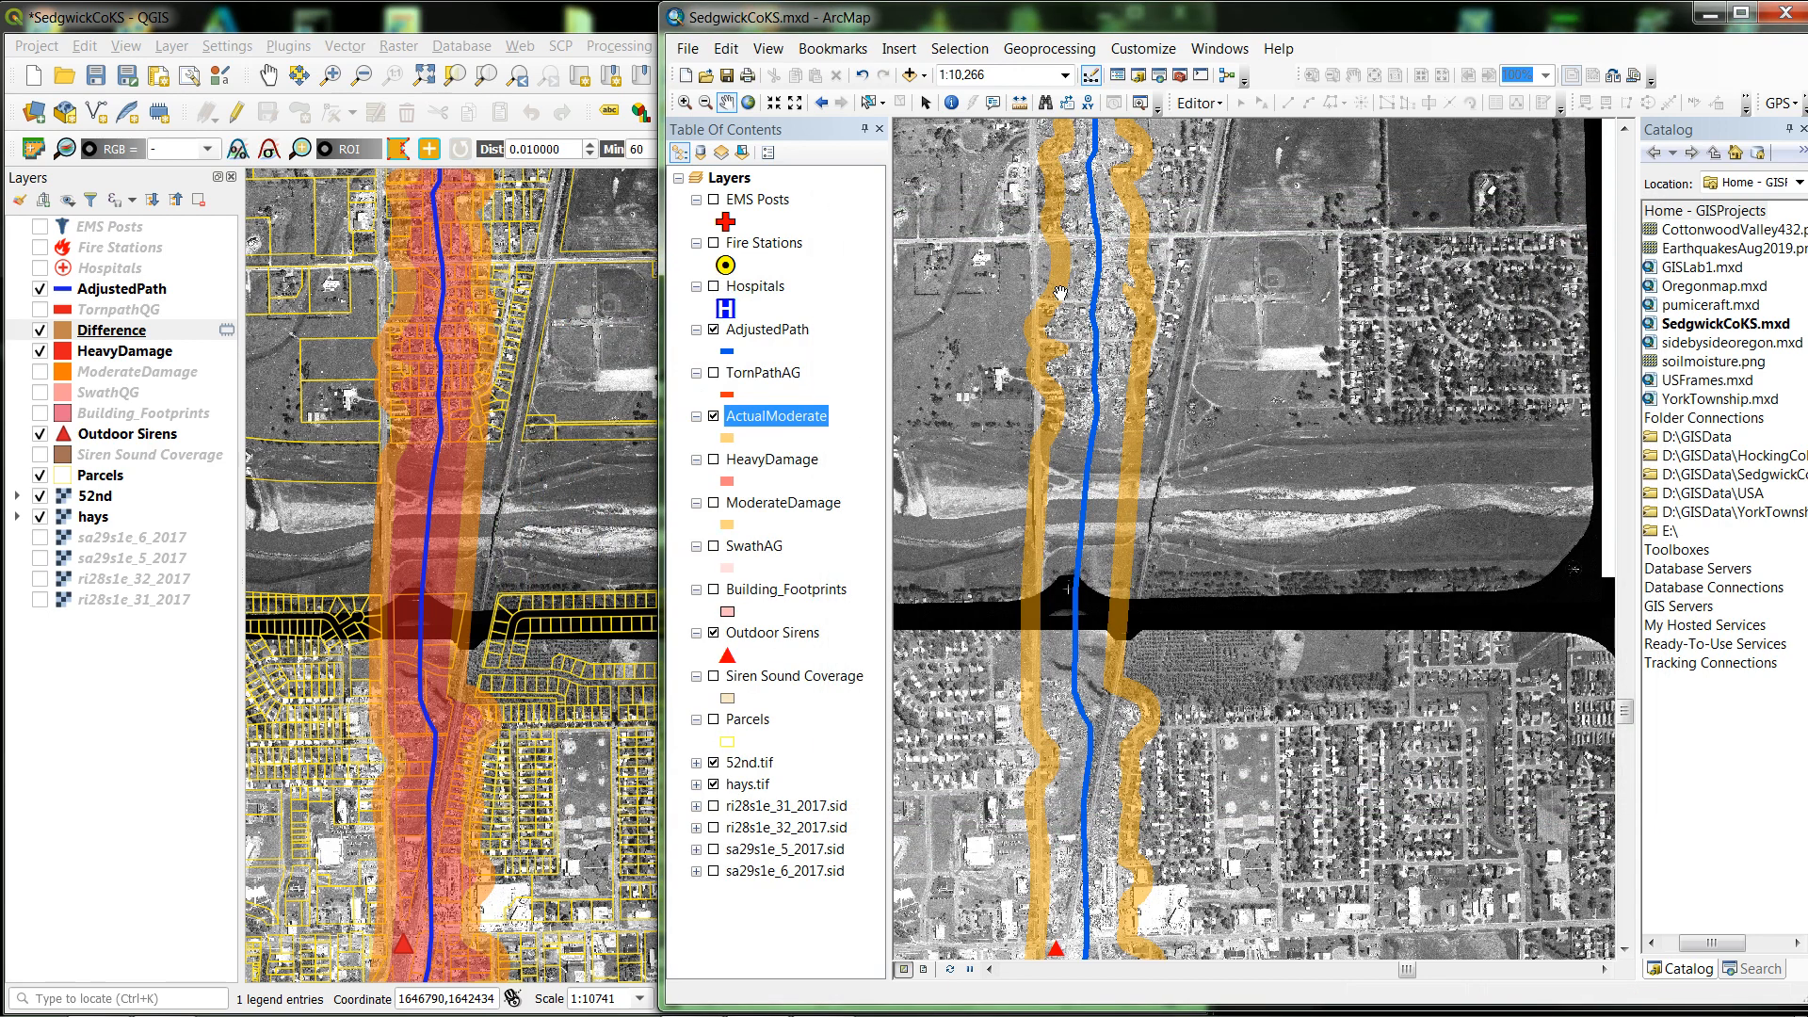
# Show the HeavyDamage and Parcels layers alongside ActualModerate in ArcMap
pyautogui.keyDown('ctrl'); pyautogui.click(718, 462); pyautogui.keyUp('ctrl')
pyautogui.click(713, 461)
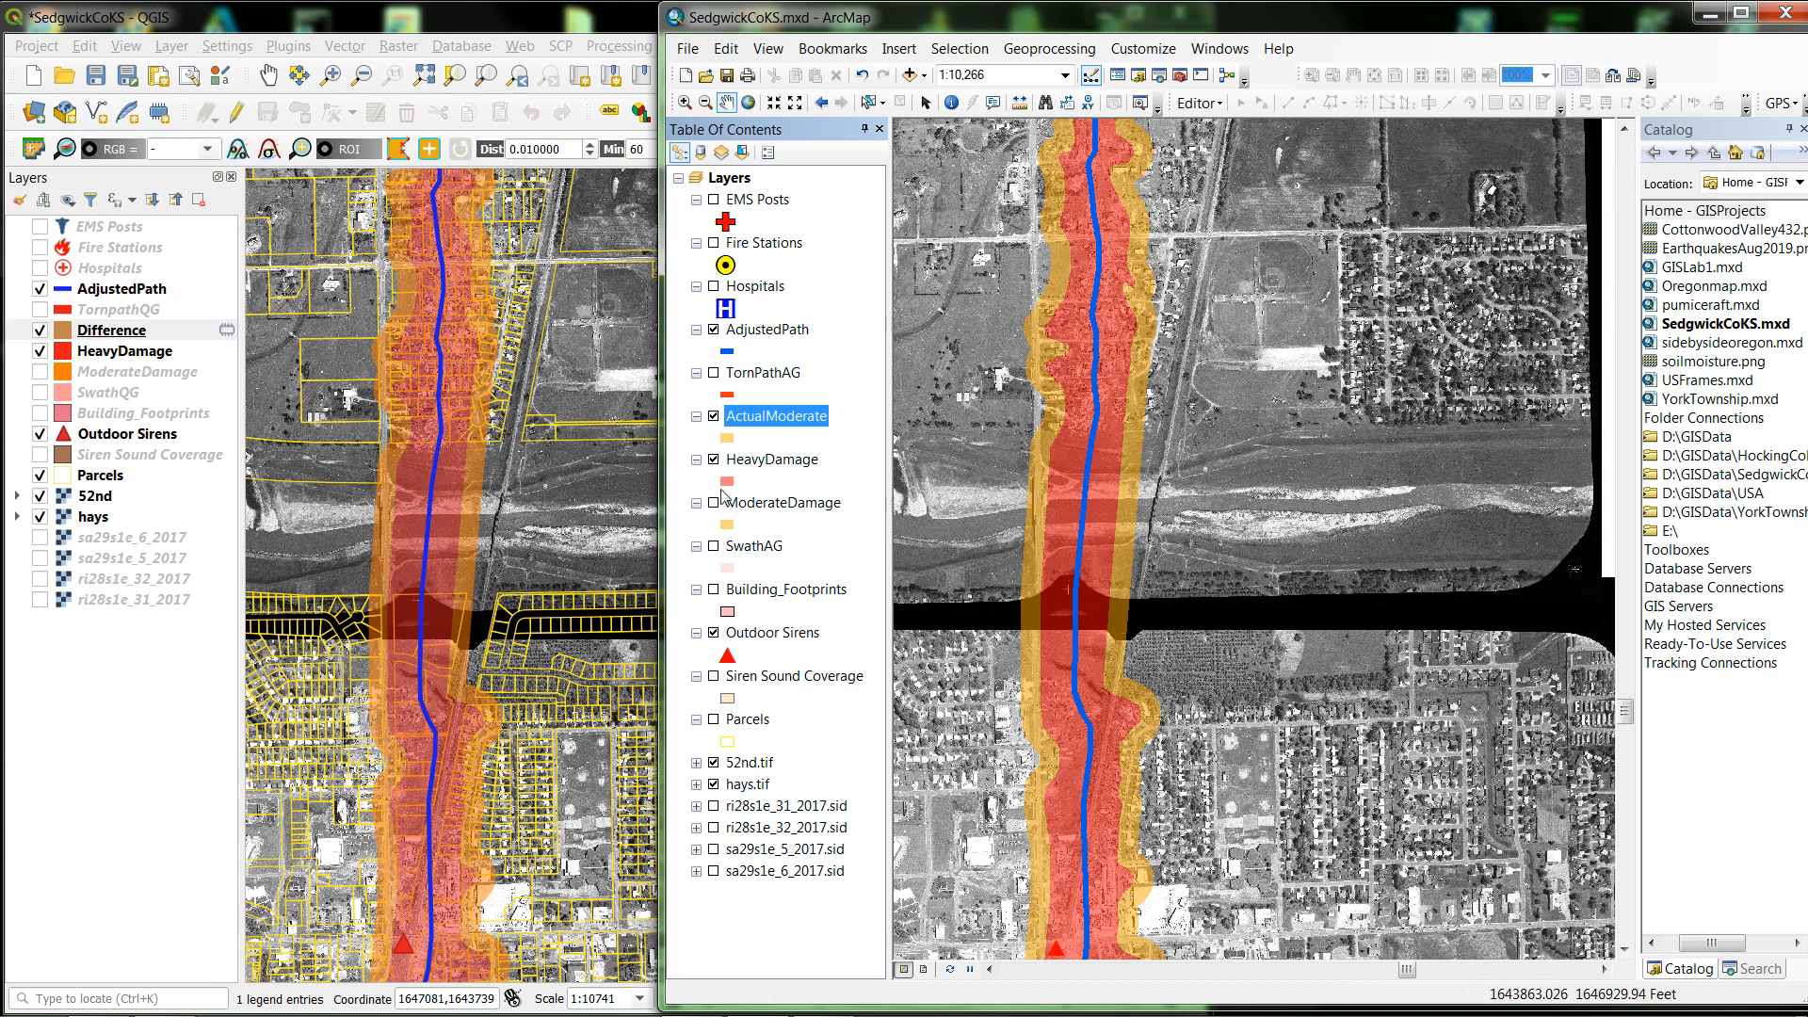
pyautogui.click(713, 721)
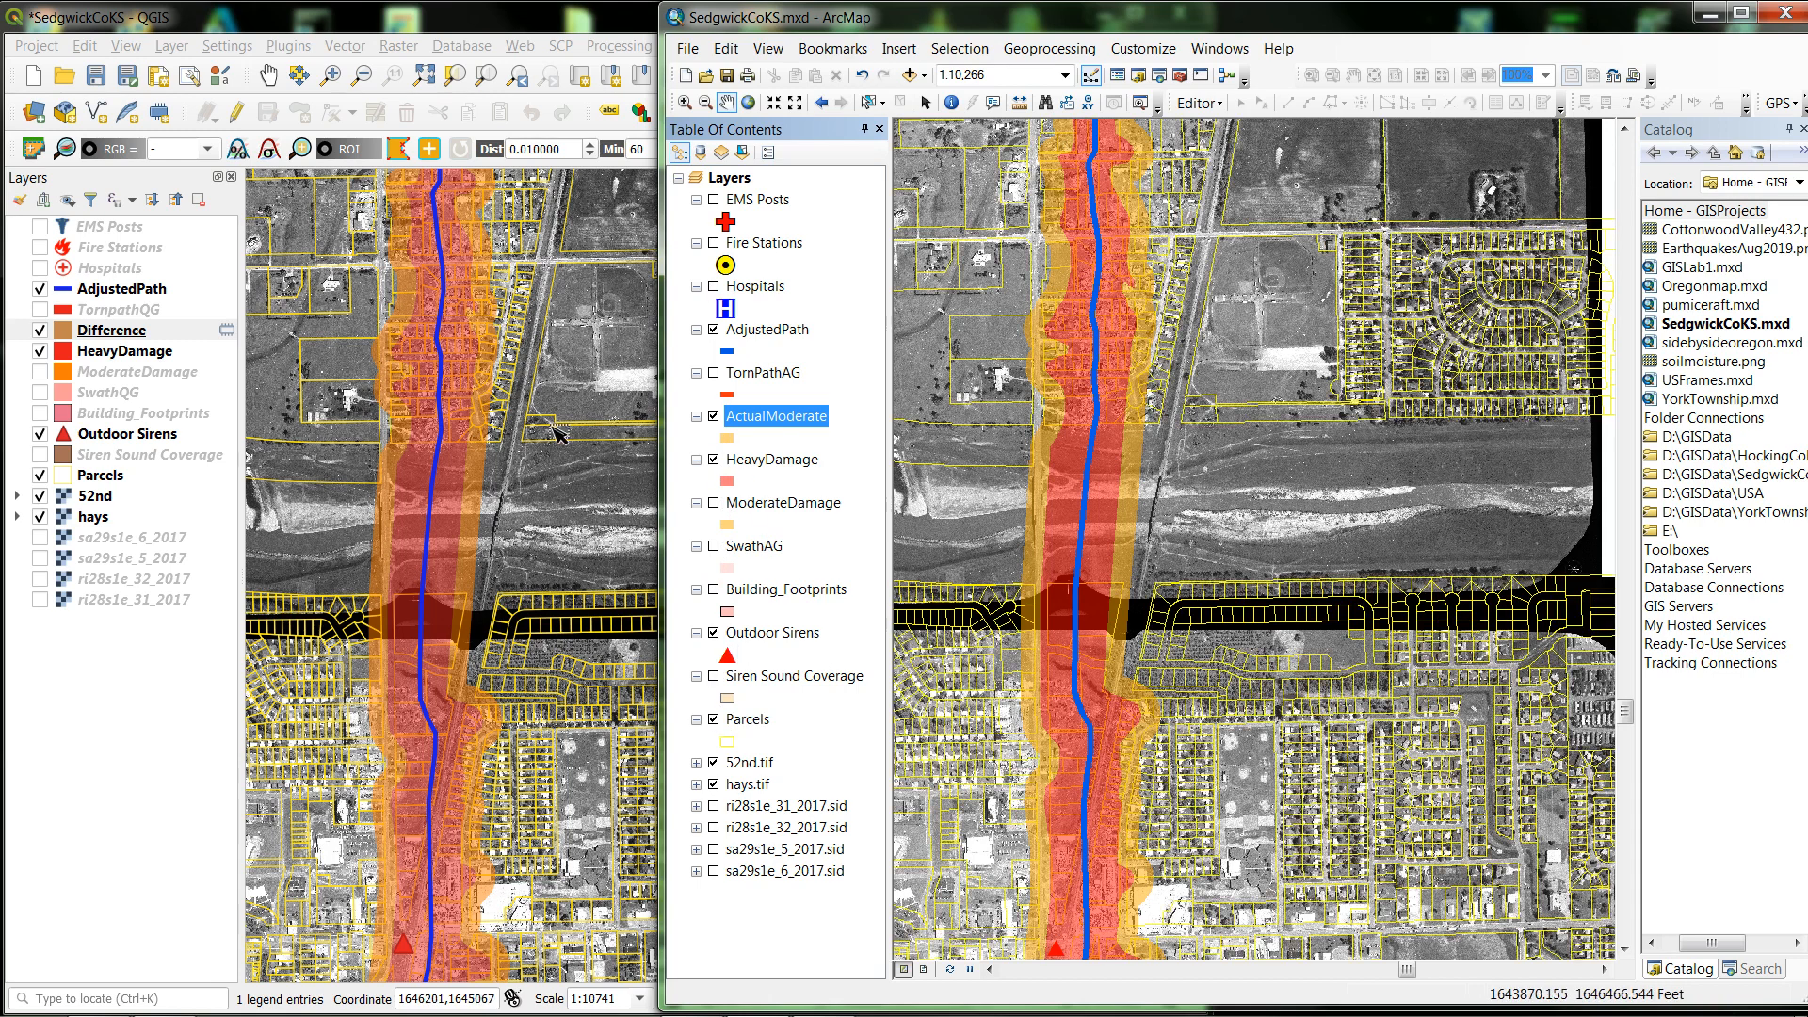
# Switch to QGIS and use Select Within to make a new selection of Parcels whose centroid is within the Difference layer
pyautogui.click(596, 20)
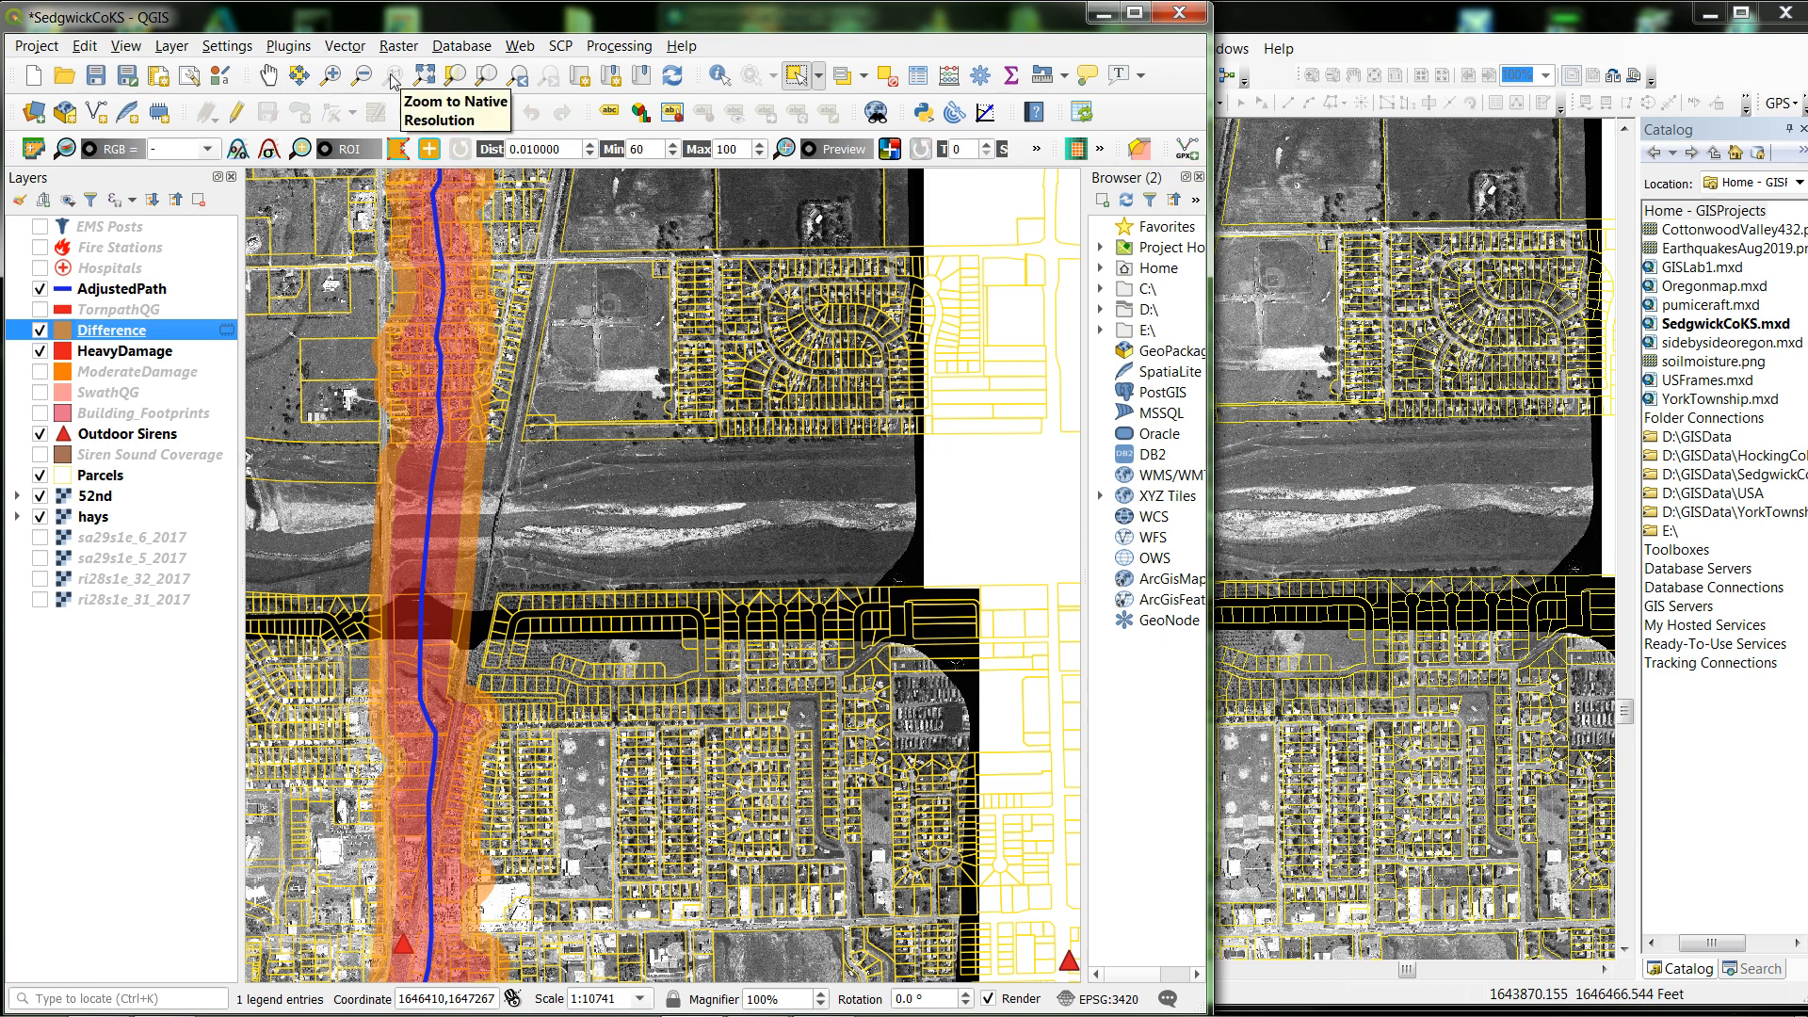
pyautogui.click(287, 47)
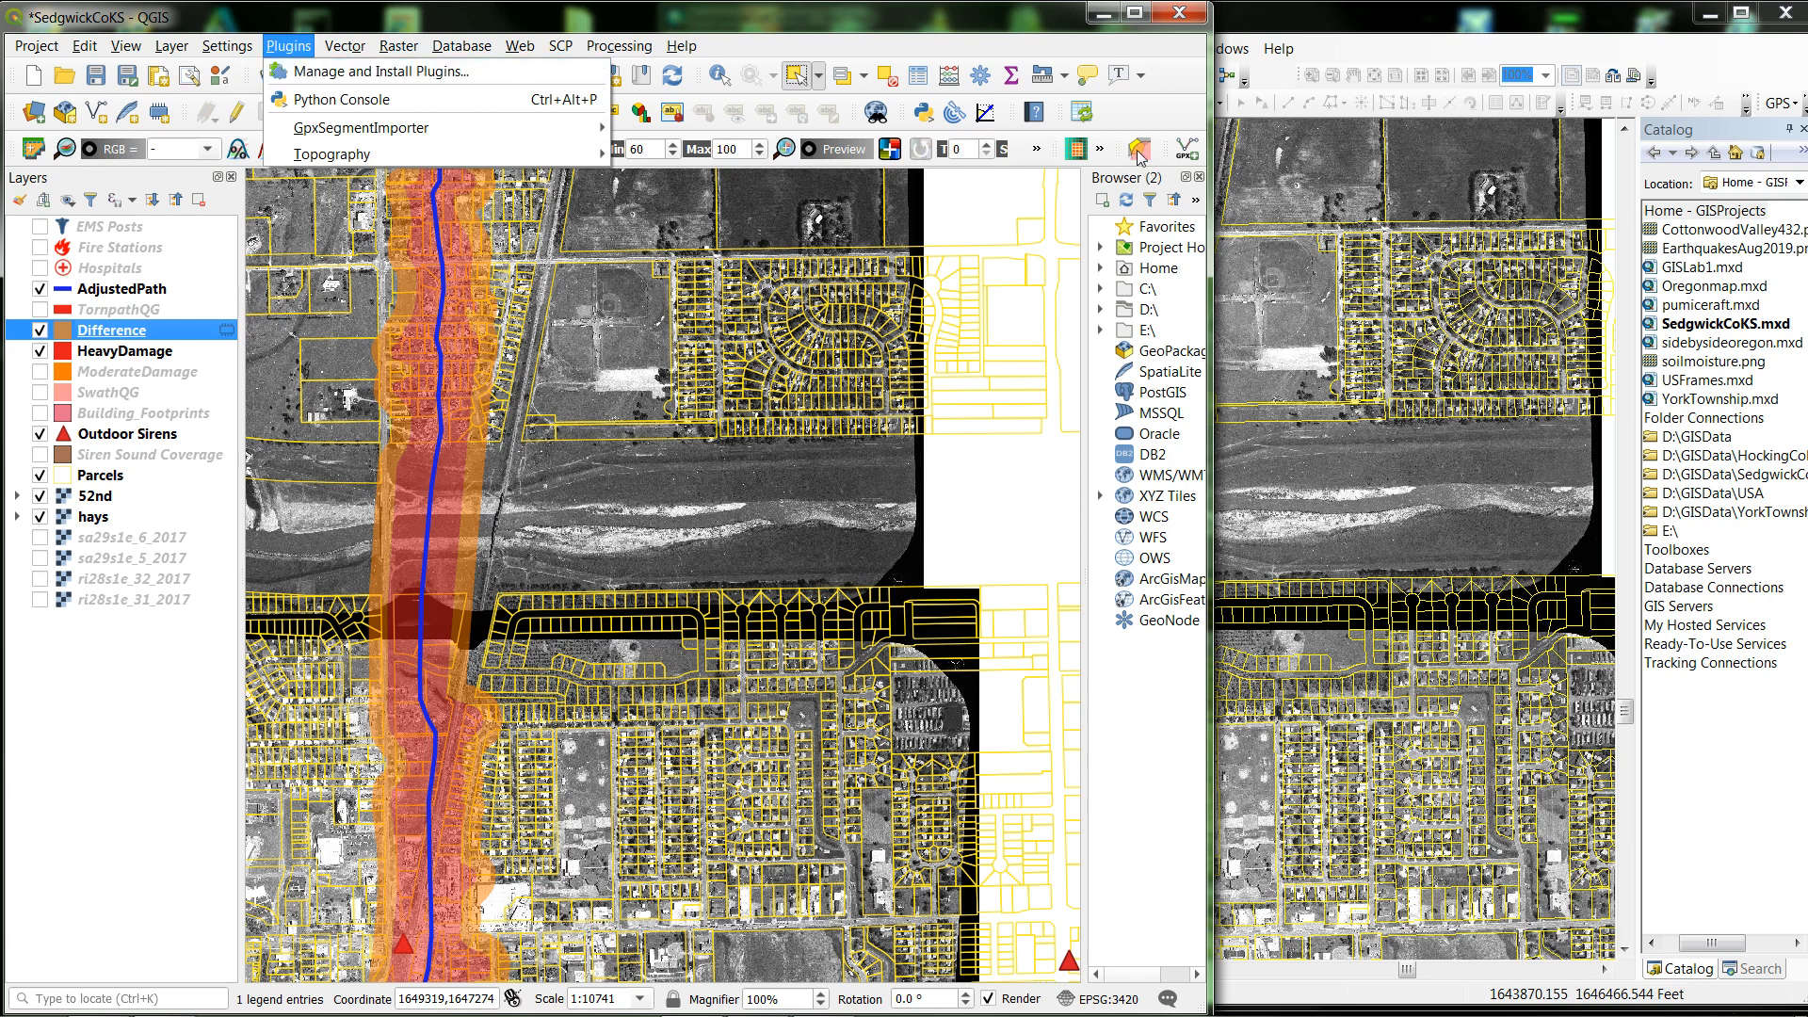
pyautogui.click(986, 36)
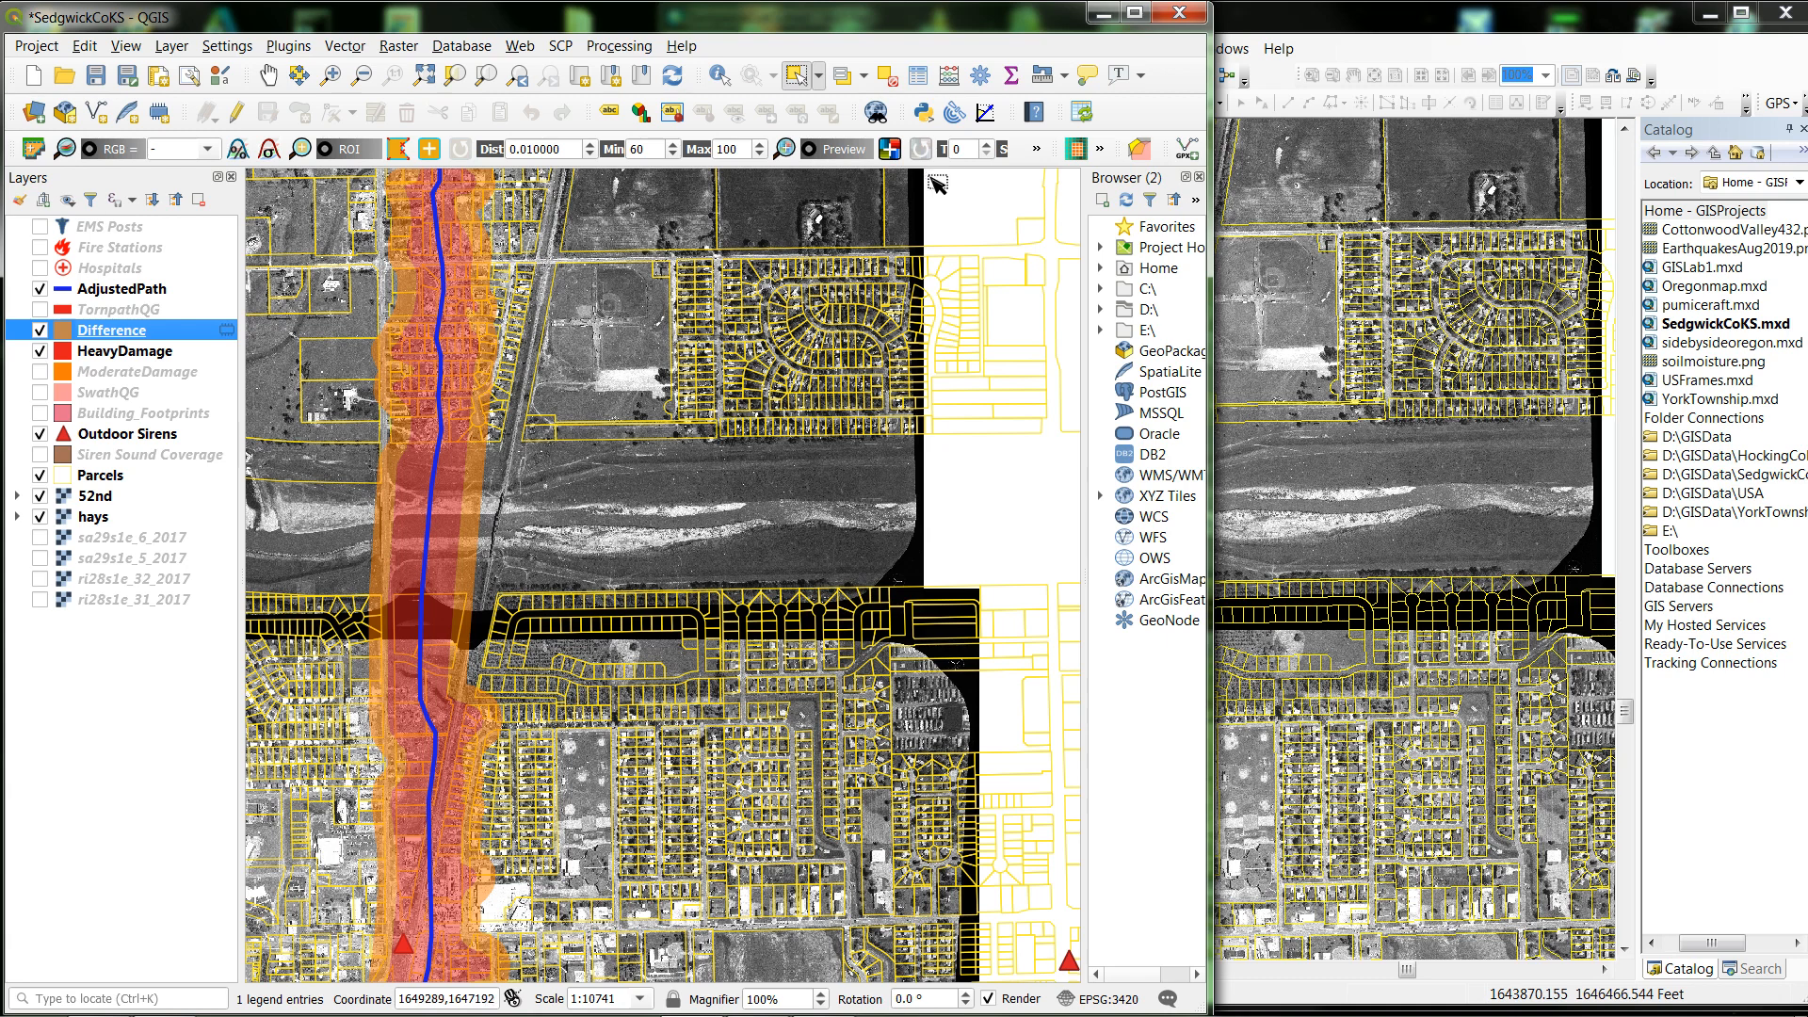
pyautogui.click(1136, 151)
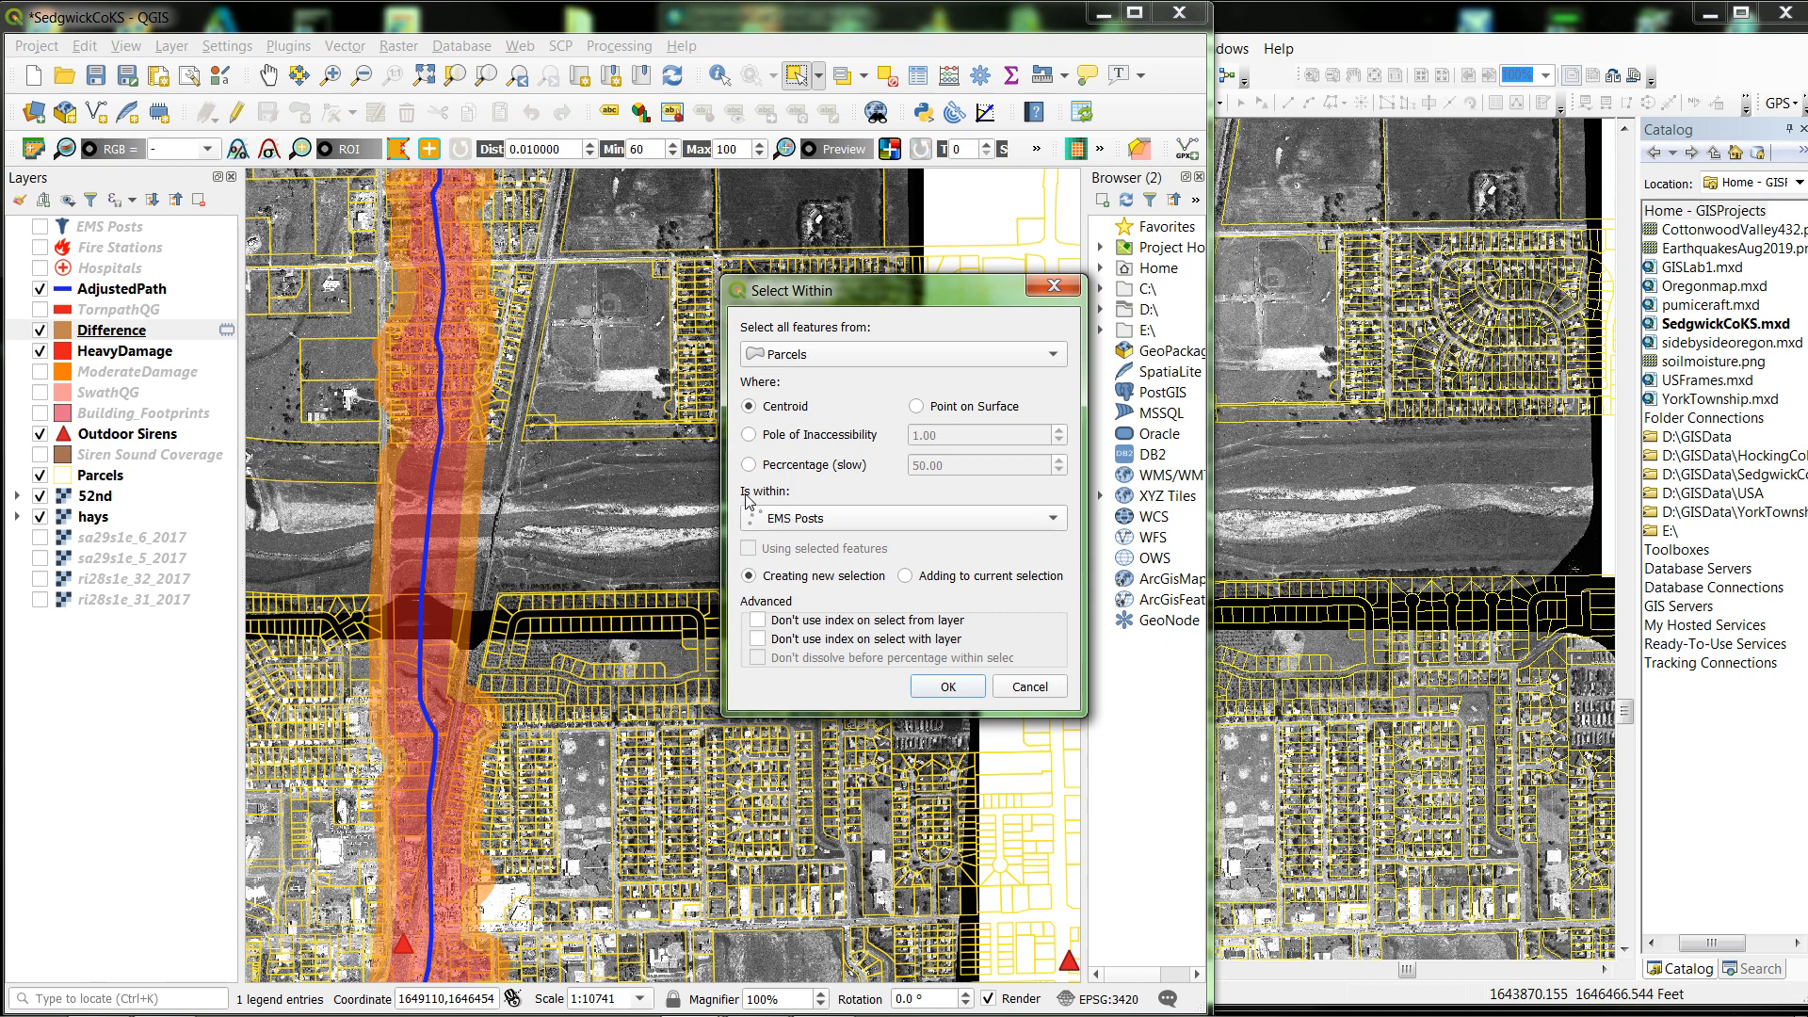
pyautogui.click(1056, 524)
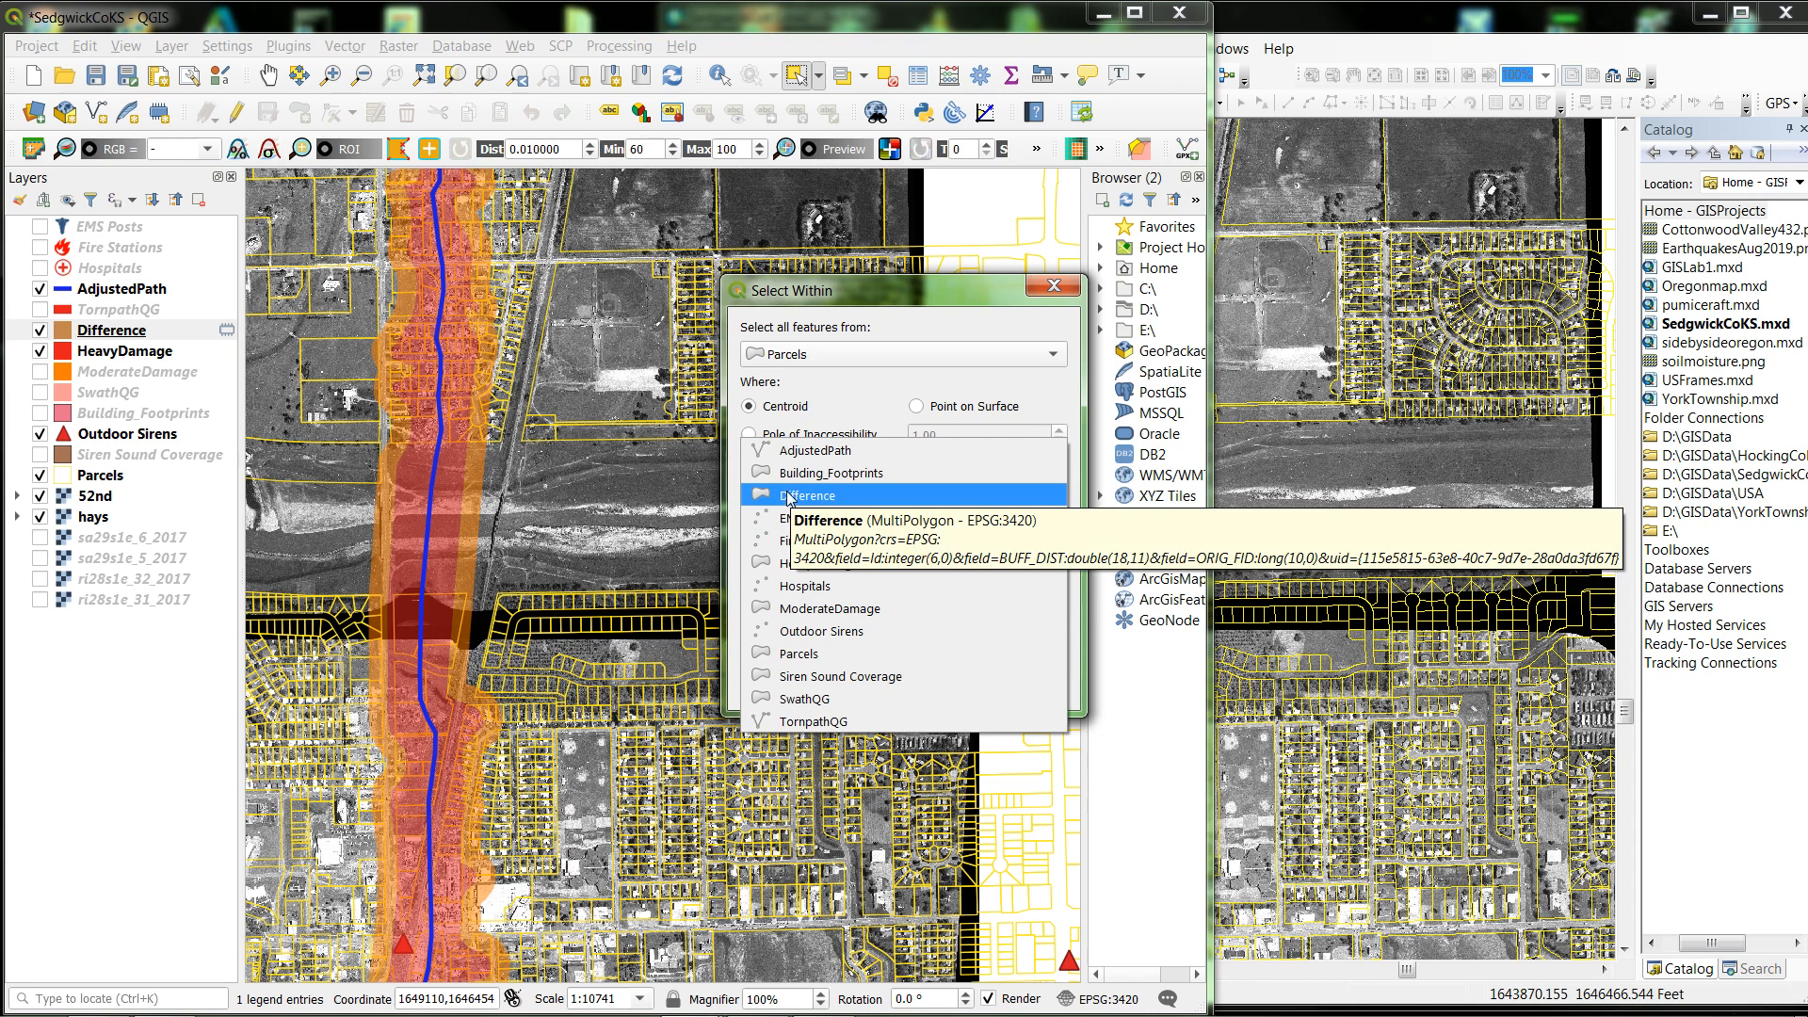
pyautogui.click(789, 496)
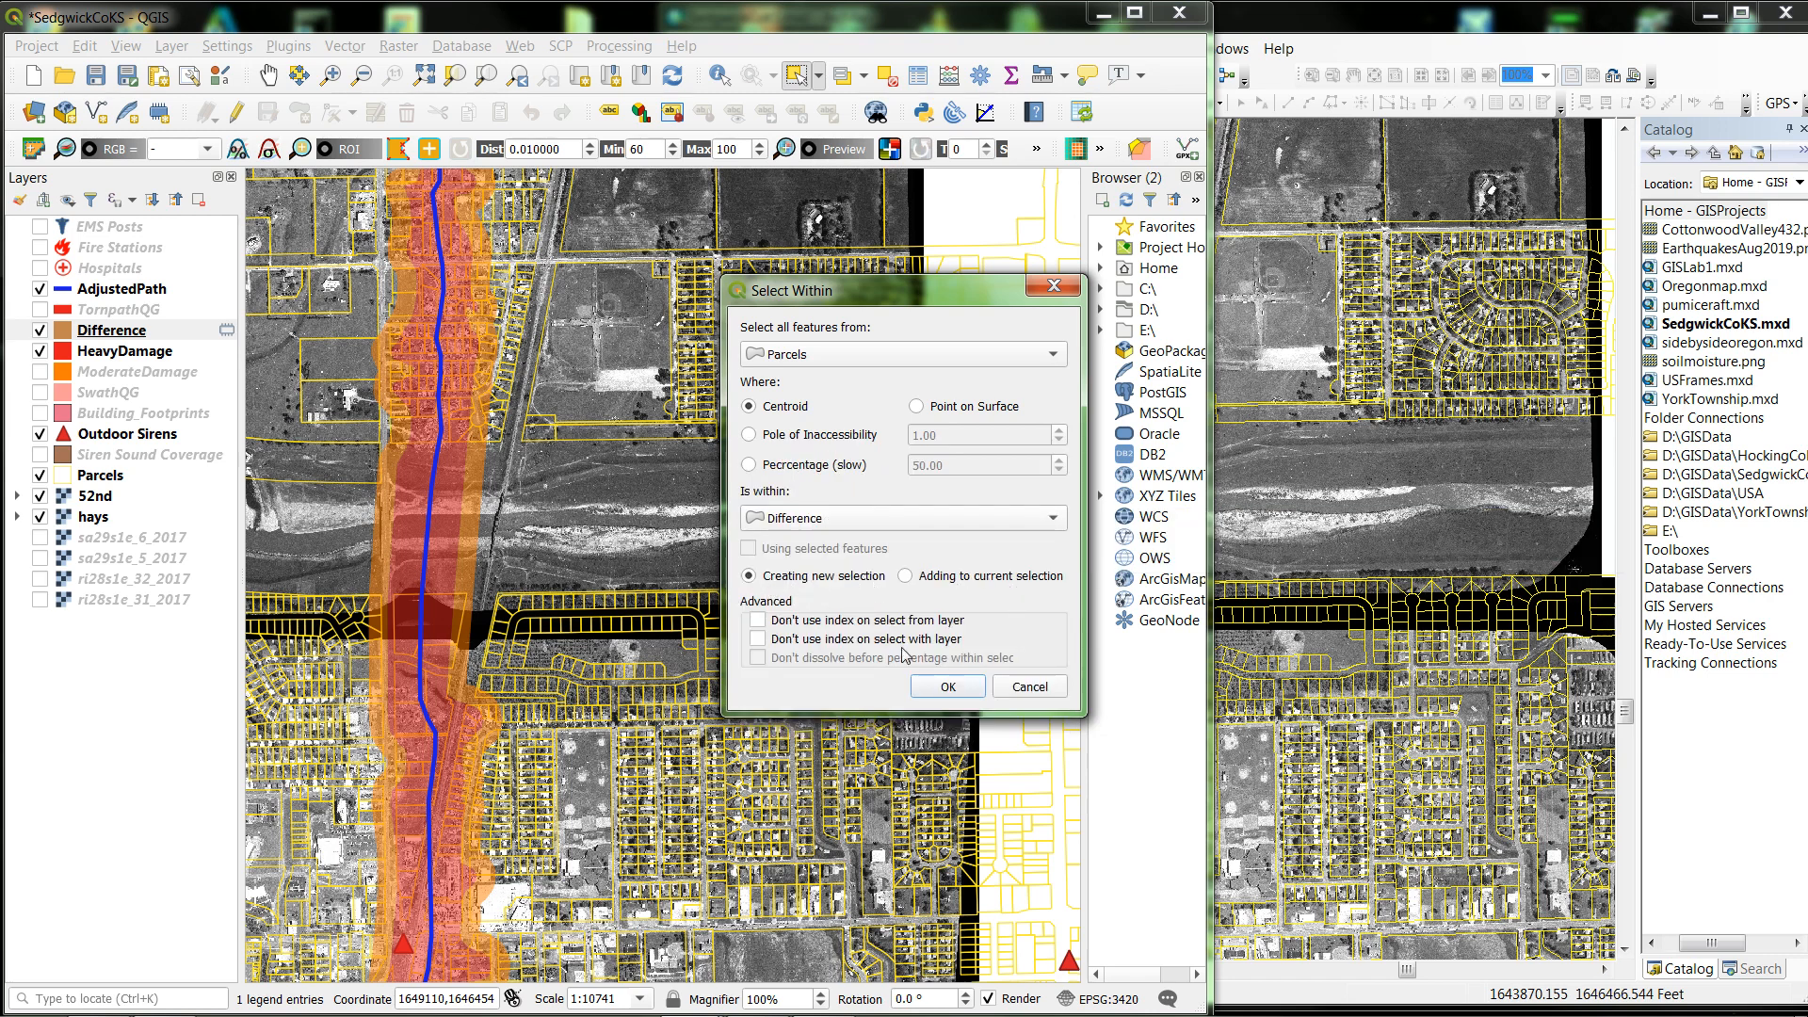
pyautogui.click(1189, 278)
pyautogui.click(947, 689)
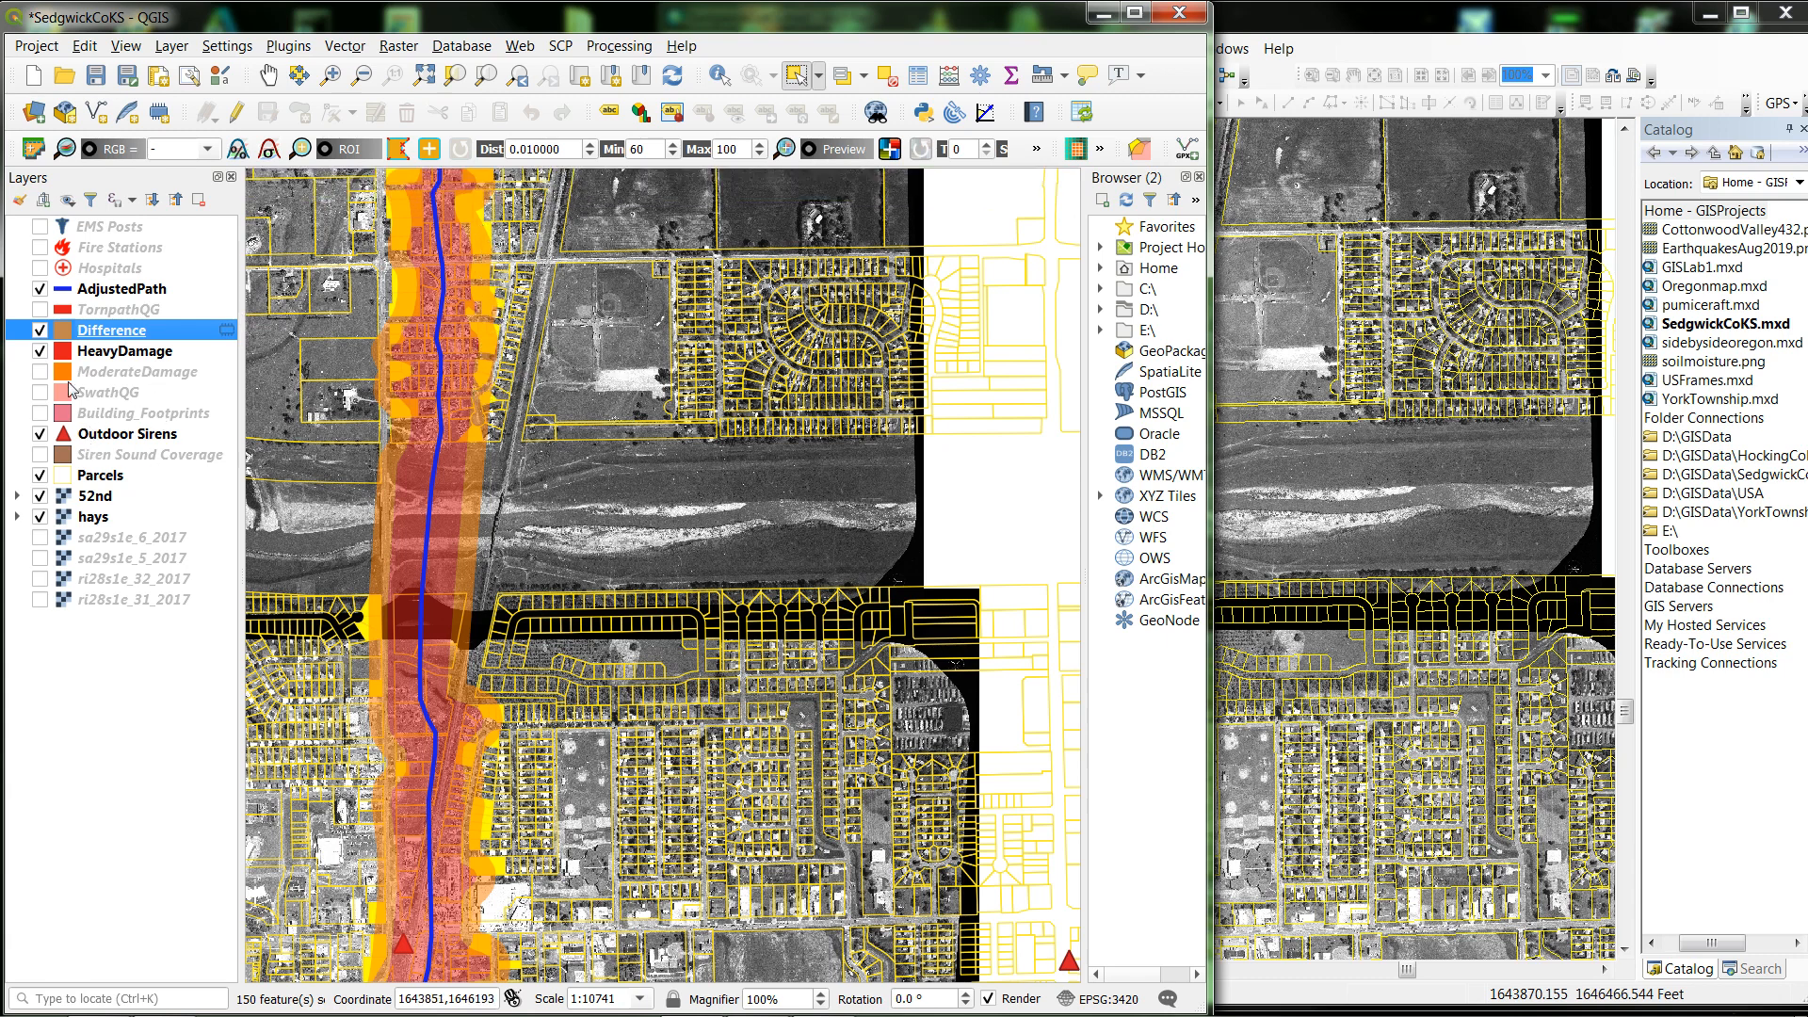
# Hide HeavyDamage and toggle Difference off and on again to examine the selected parcels beneath it
pyautogui.click(40, 332)
pyautogui.click(39, 351)
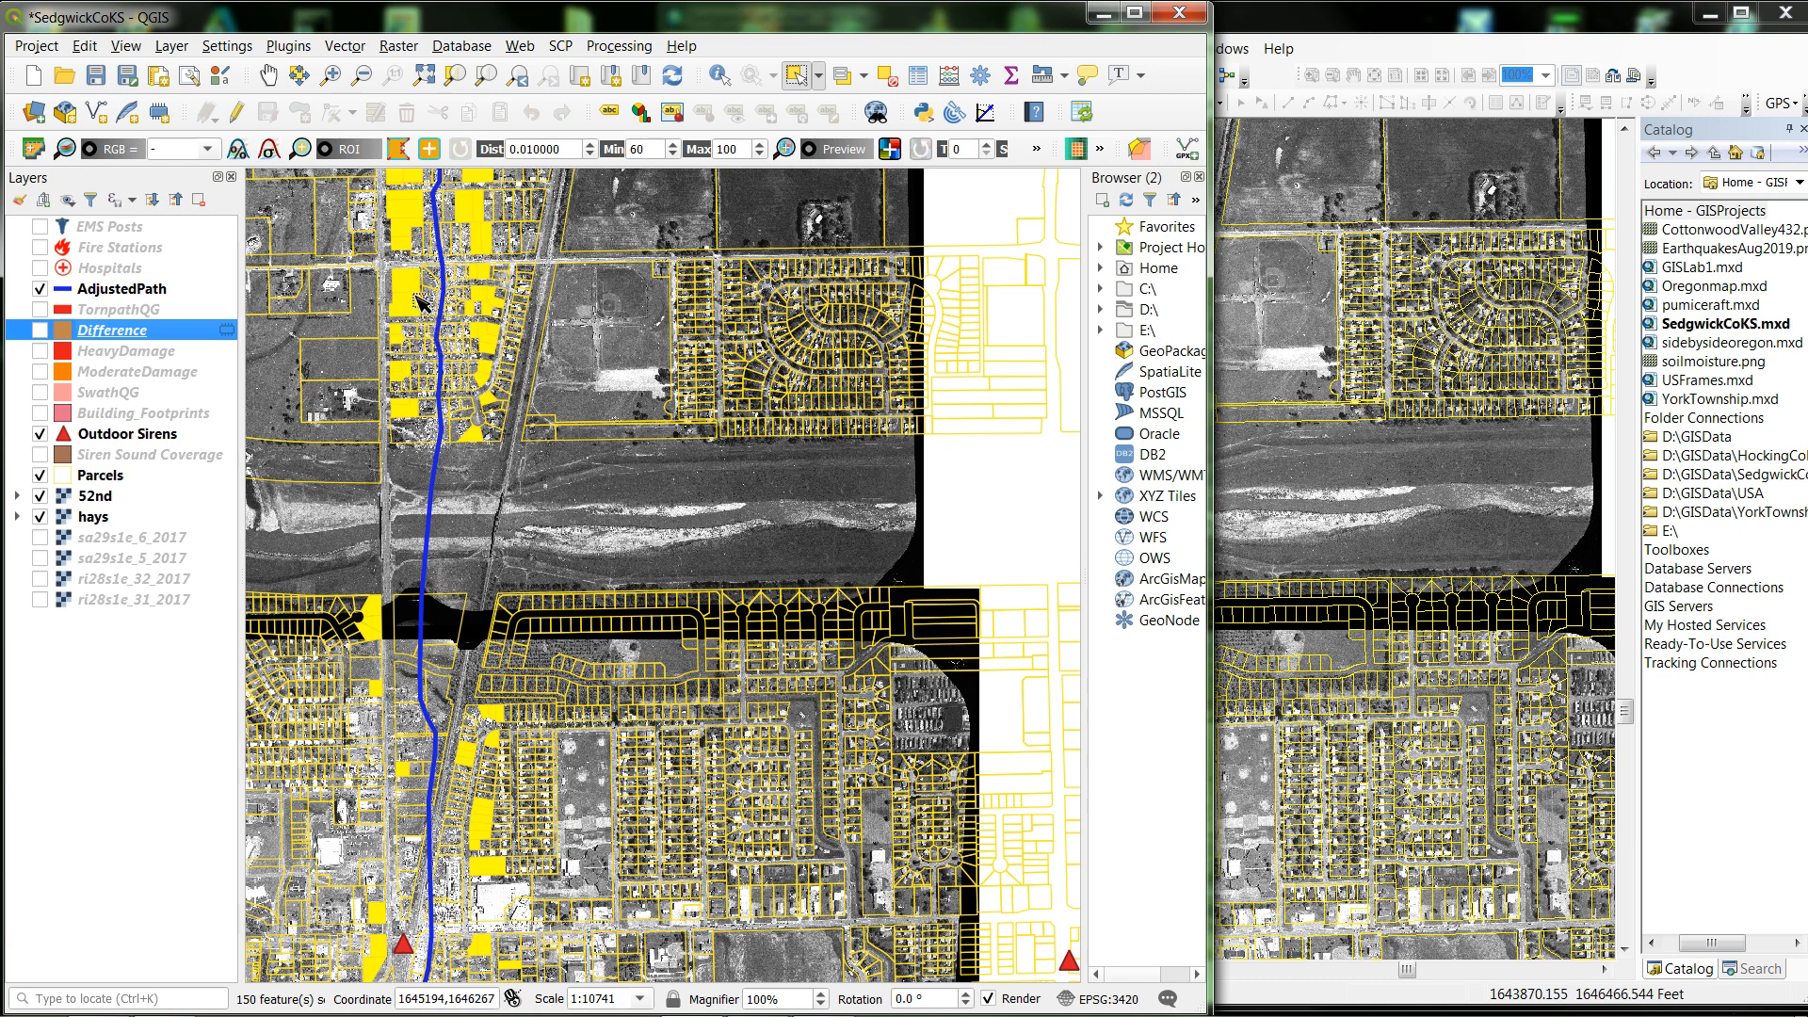
pyautogui.click(39, 330)
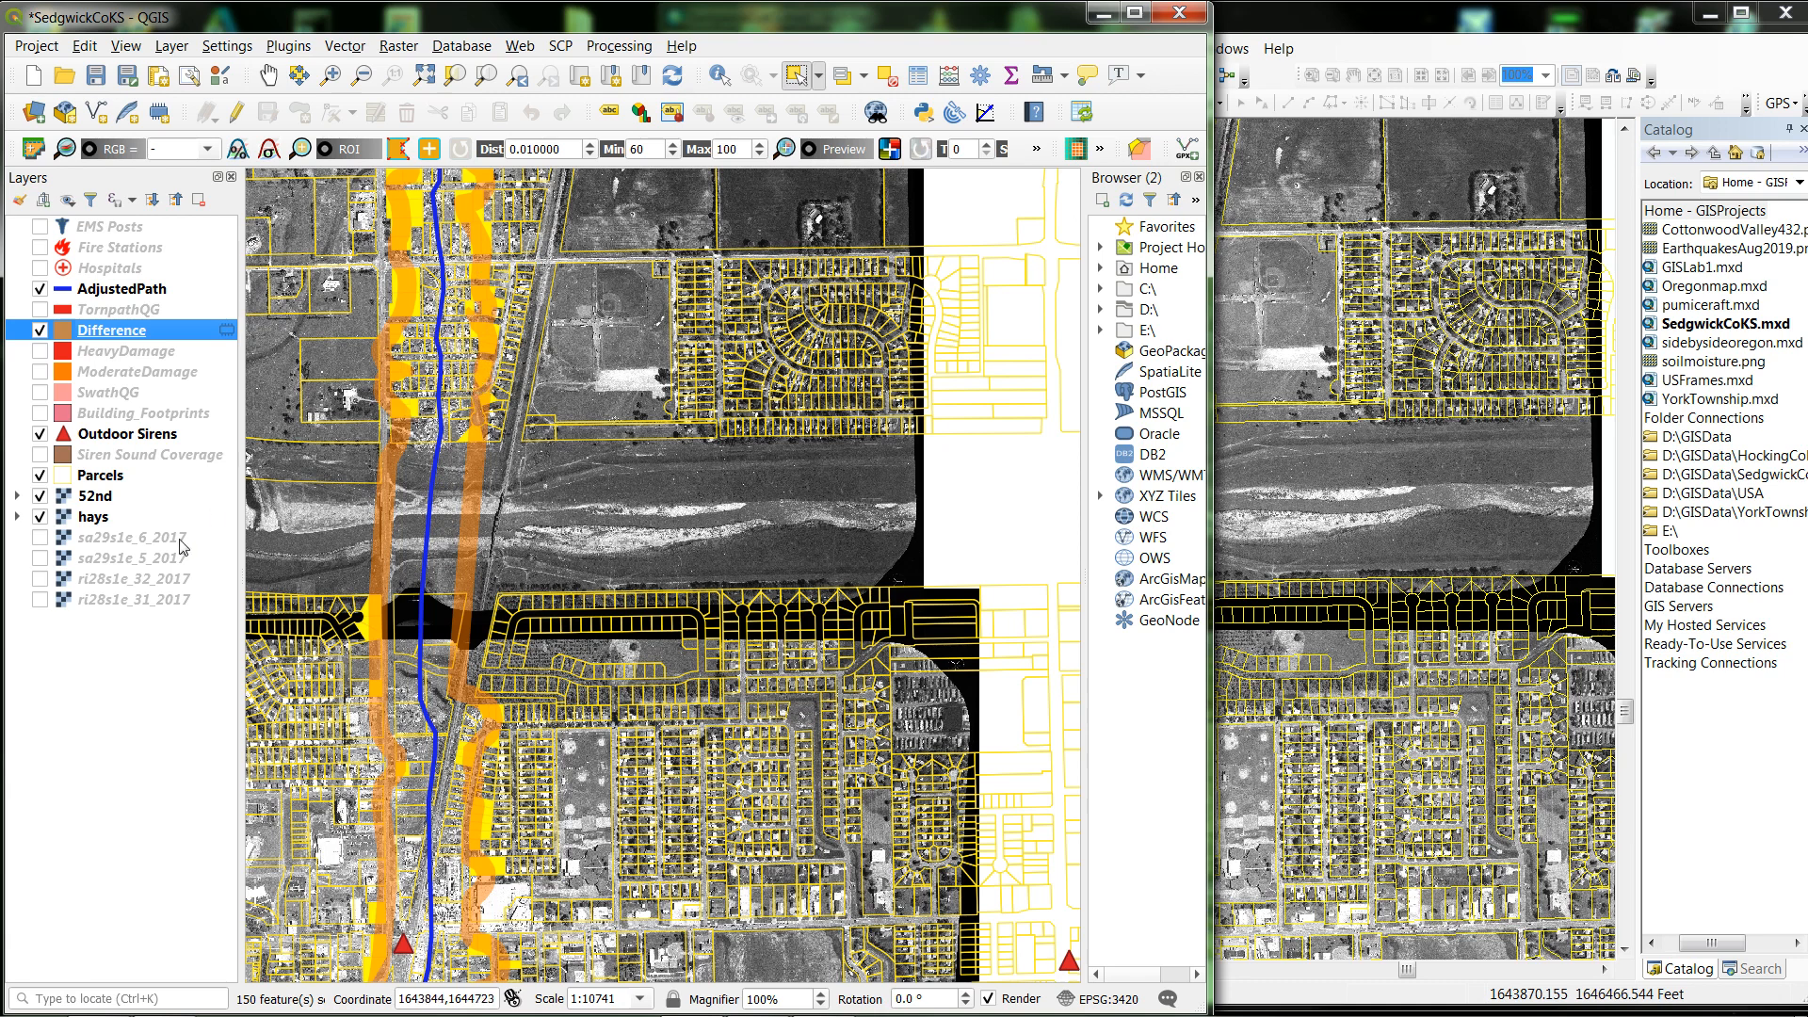
# Export only the selected Parcels features as the ESRI Shapefile ModerateParQG in D:\GISData\SedgwickCoKS and add it to the map
pyautogui.click(112, 483)
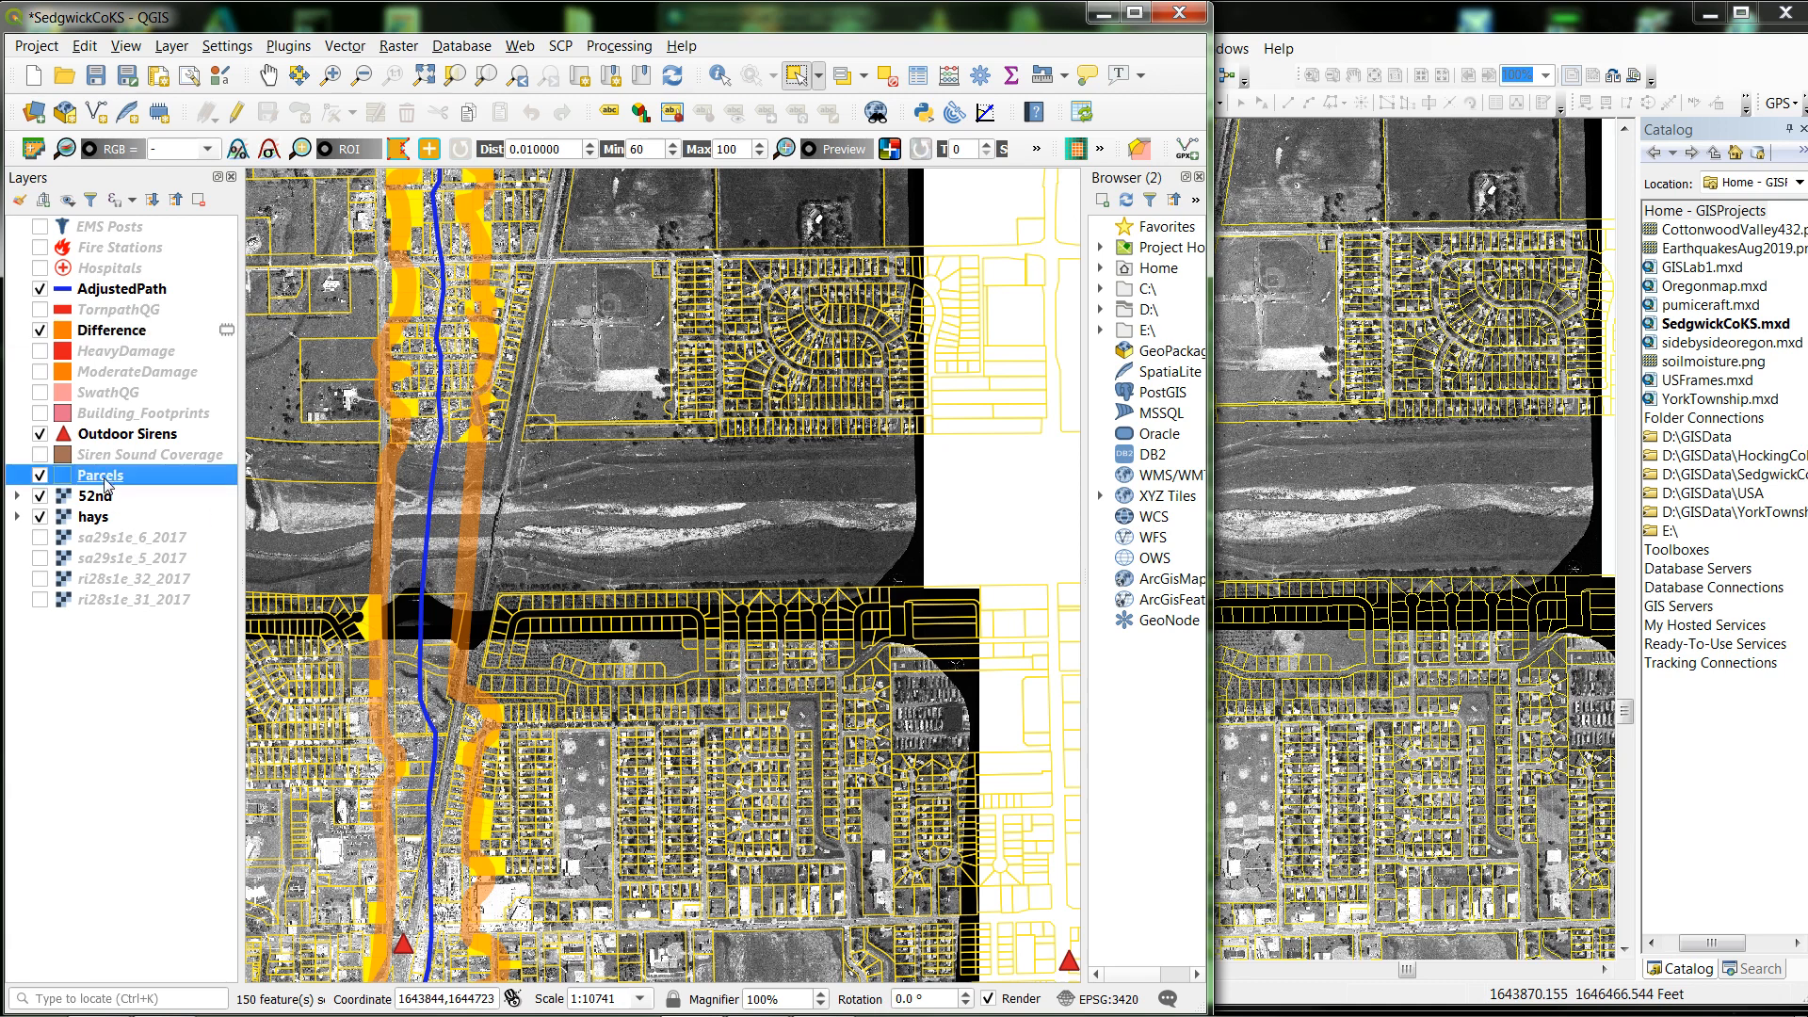
pyautogui.rightClick(107, 482)
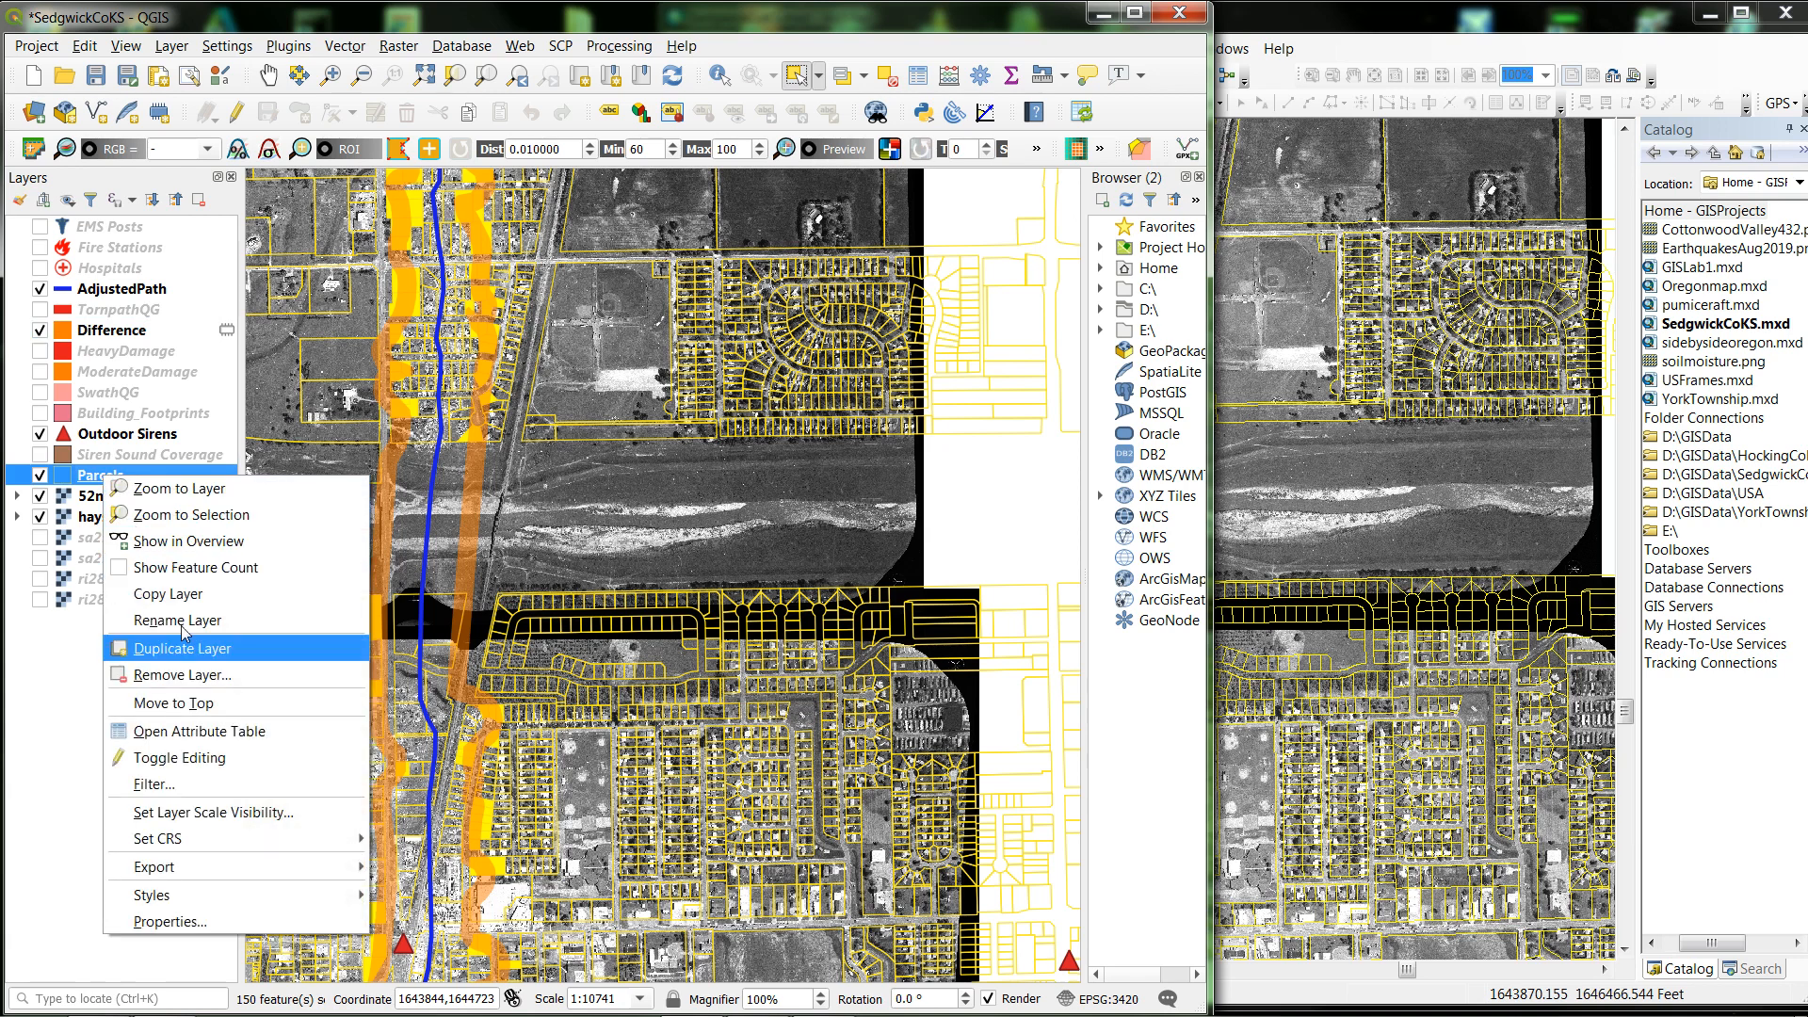
pyautogui.moveTo(171, 872)
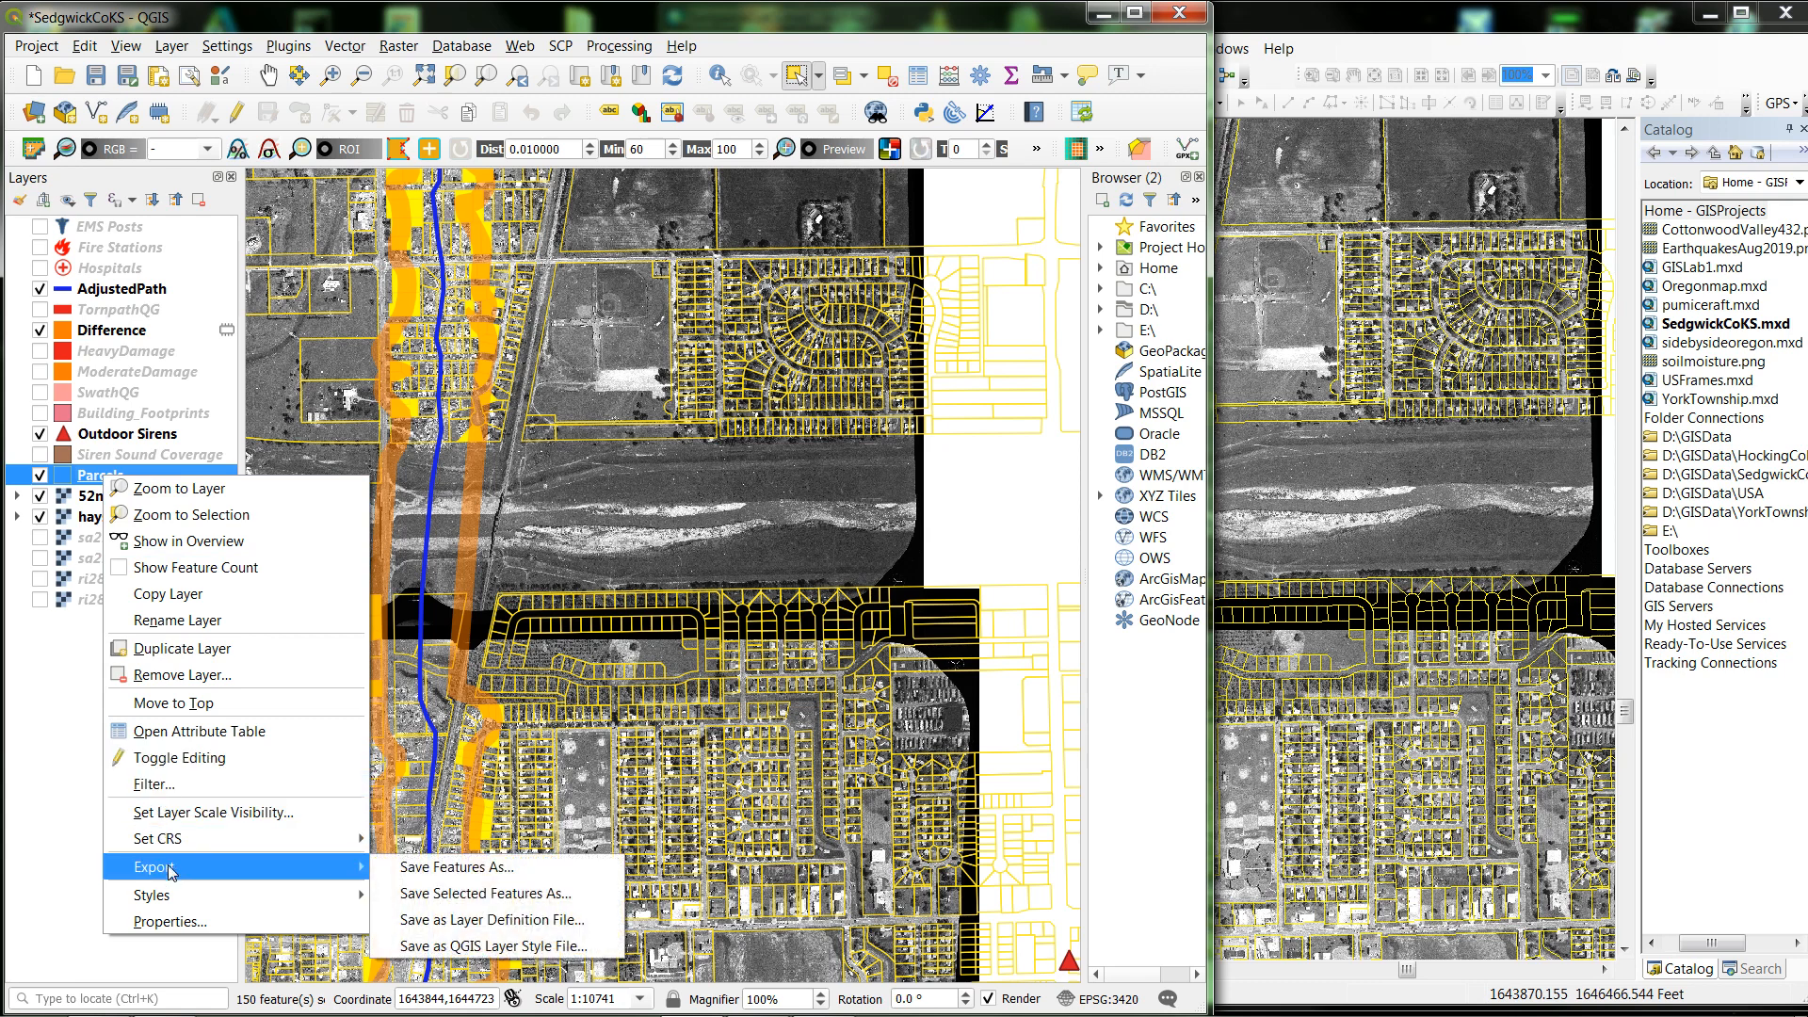
pyautogui.click(519, 895)
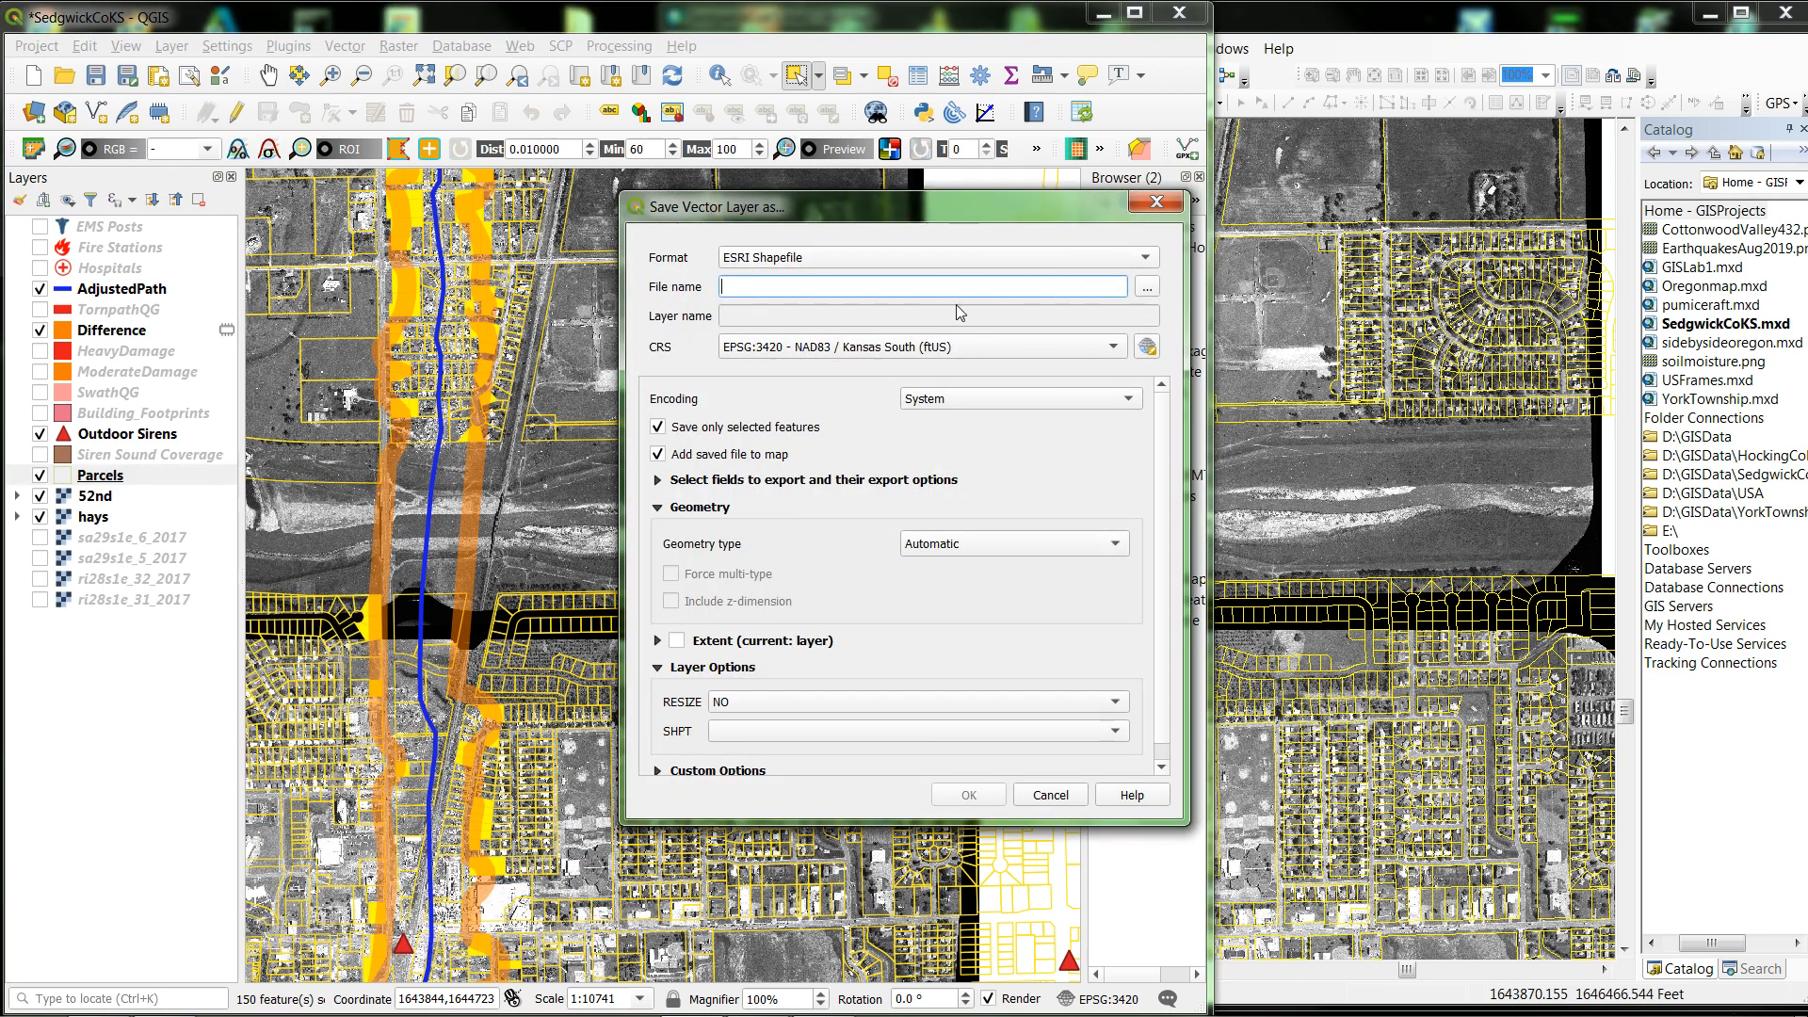
pyautogui.click(1147, 289)
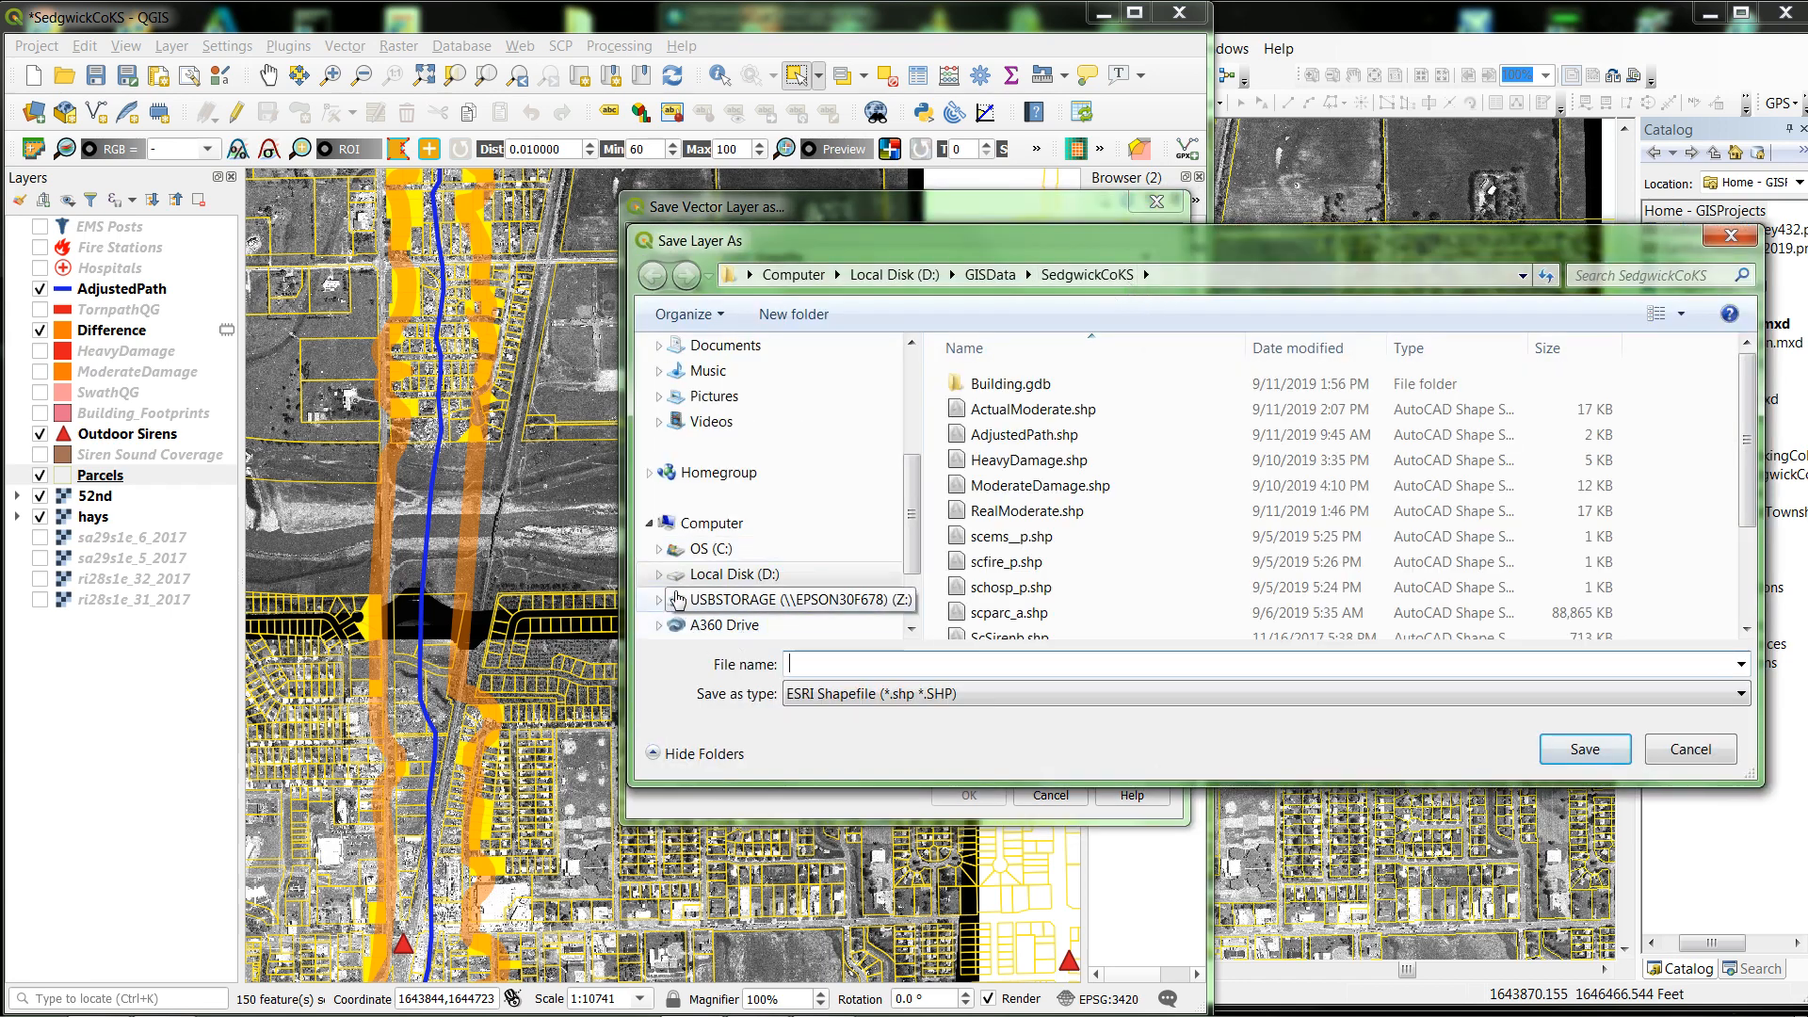
pyautogui.click(660, 576)
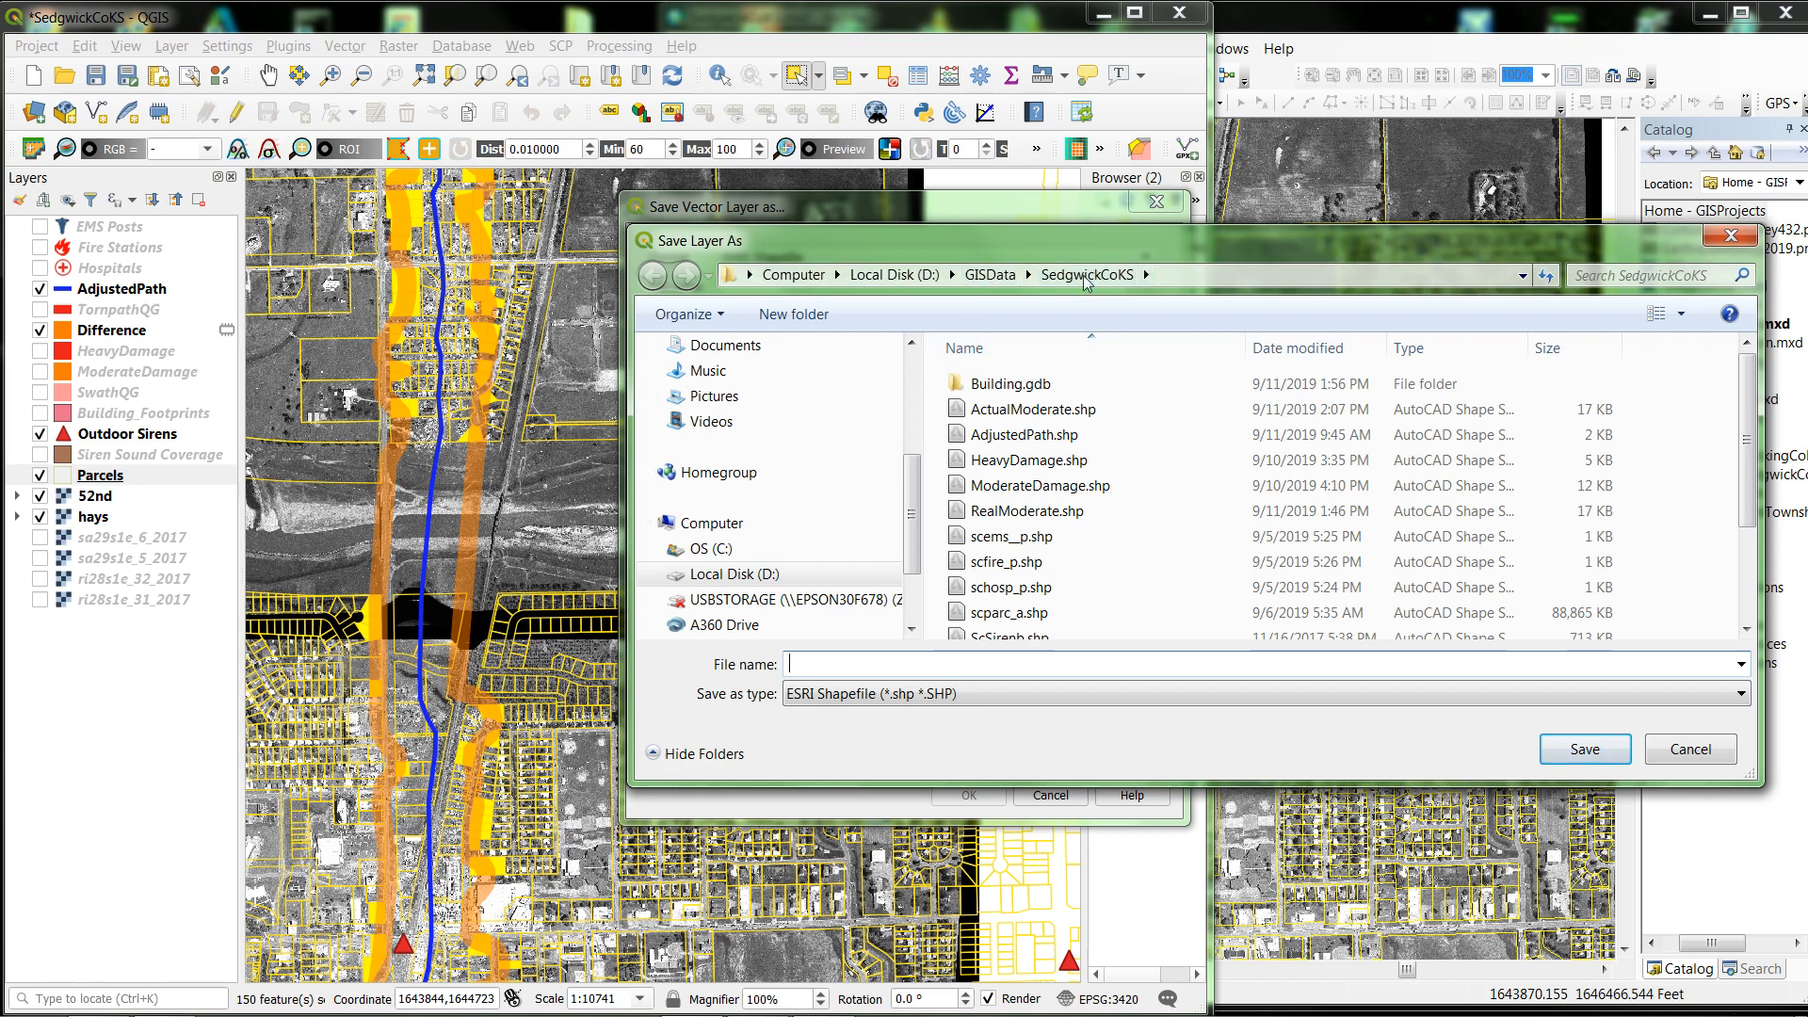
pyautogui.click(829, 666)
pyautogui.write('Mod')
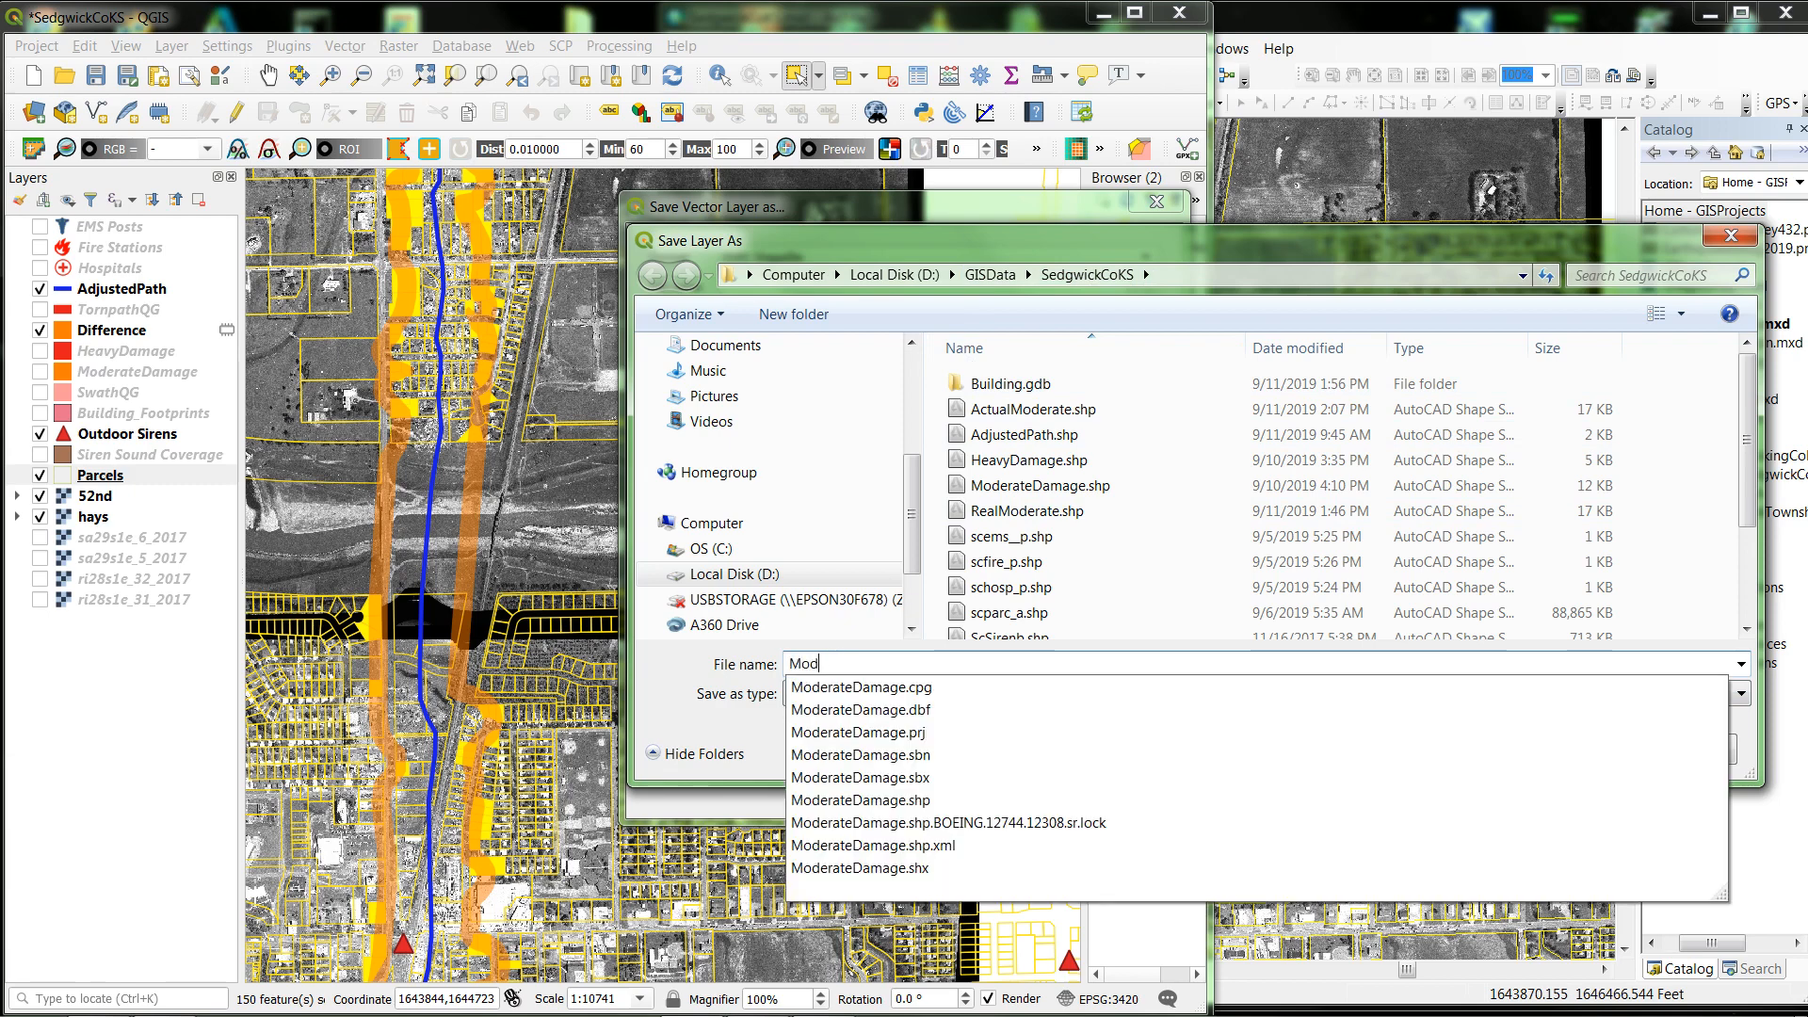
pyautogui.write('erateParQG')
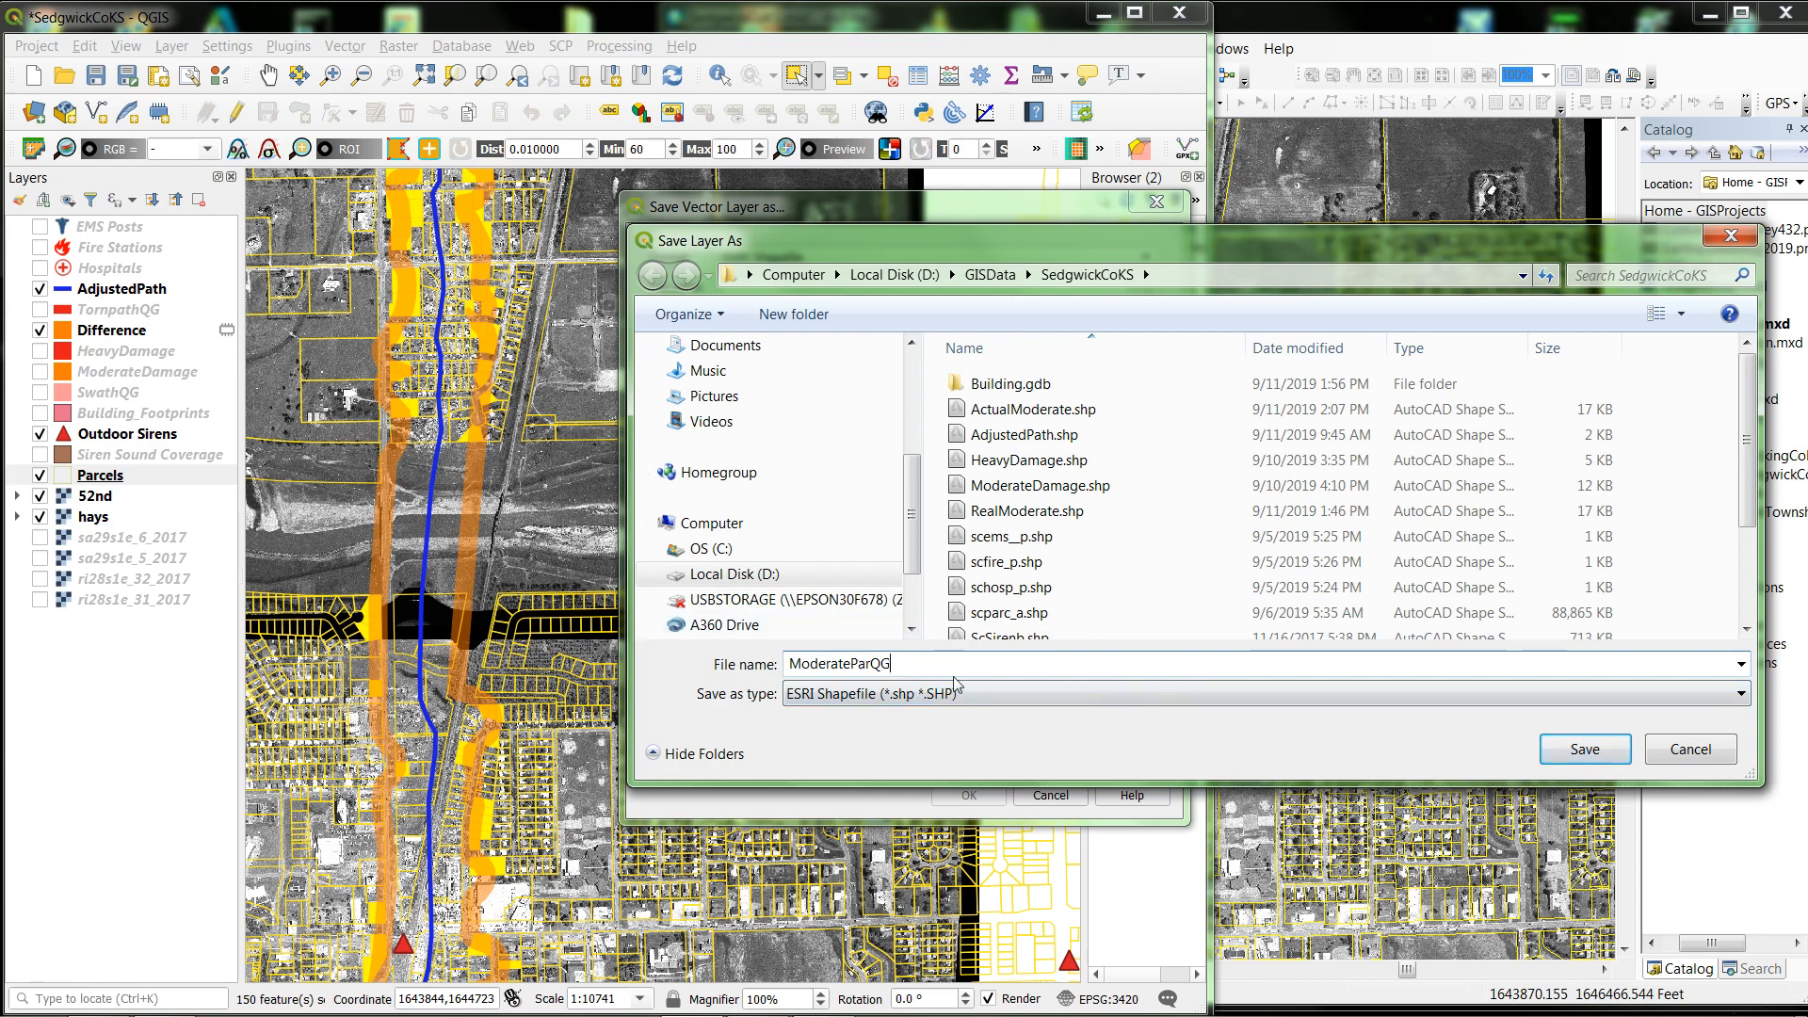
pyautogui.click(1585, 751)
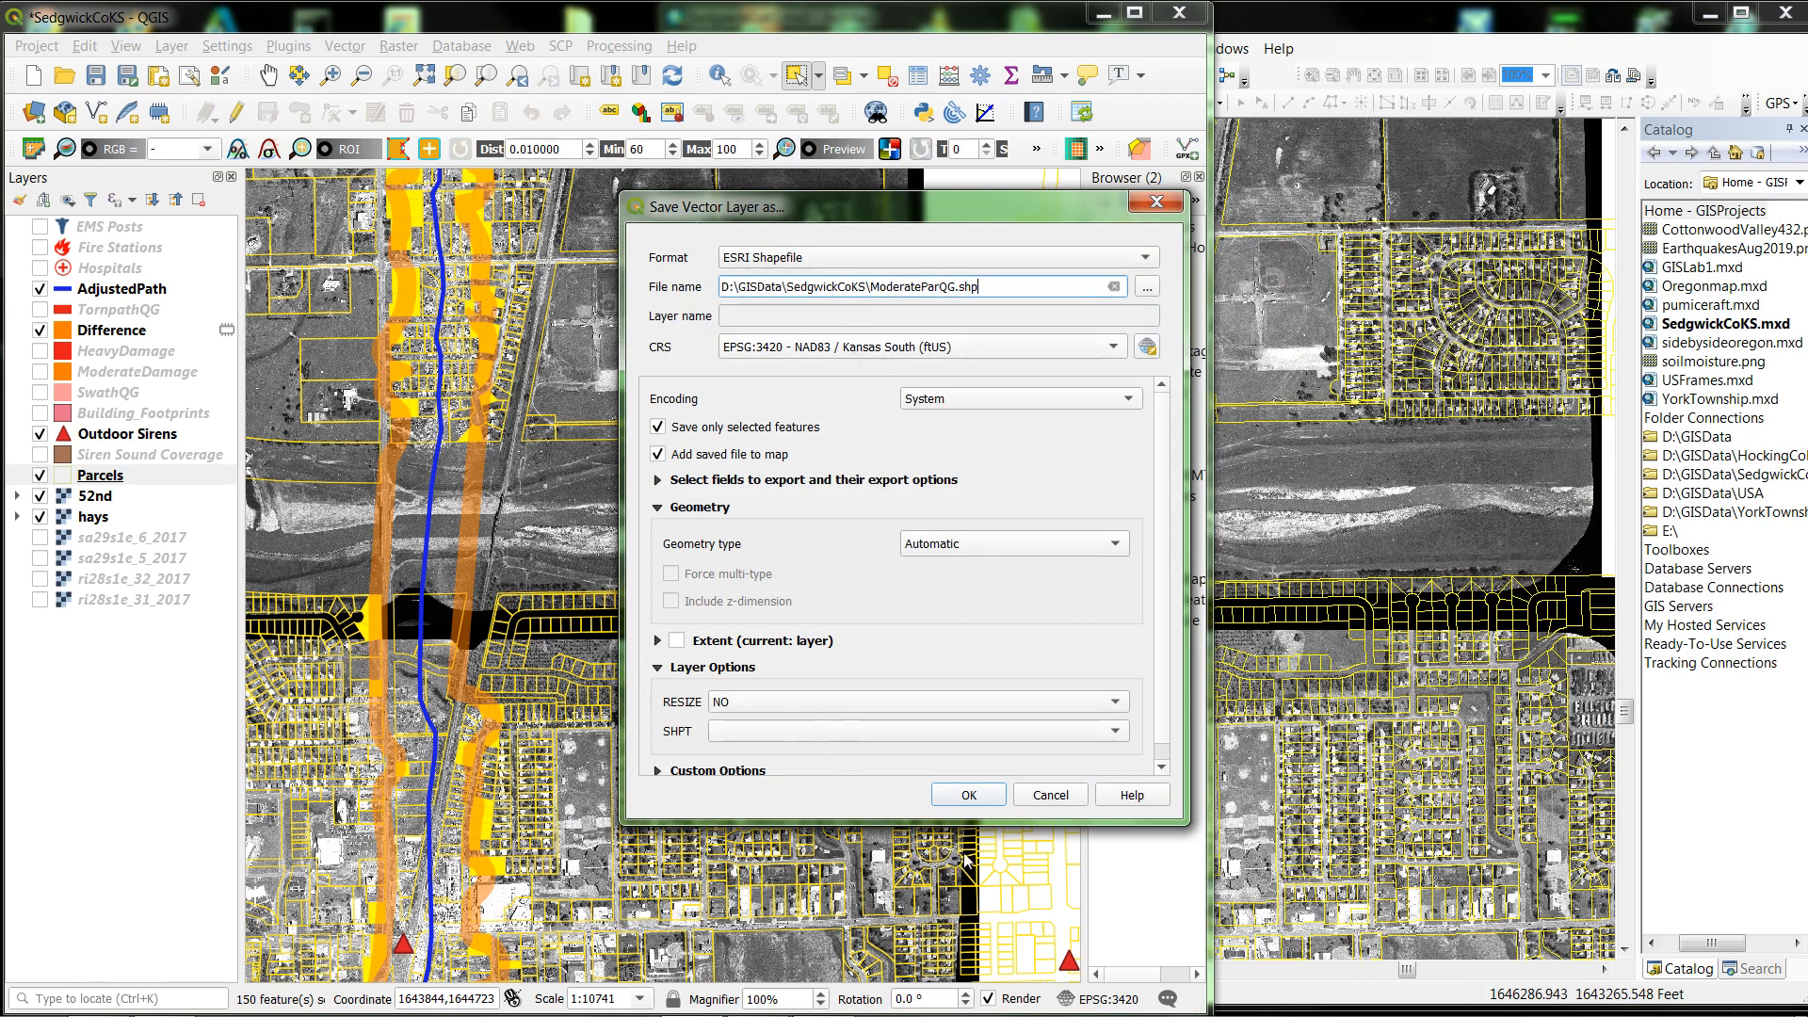
pyautogui.click(969, 797)
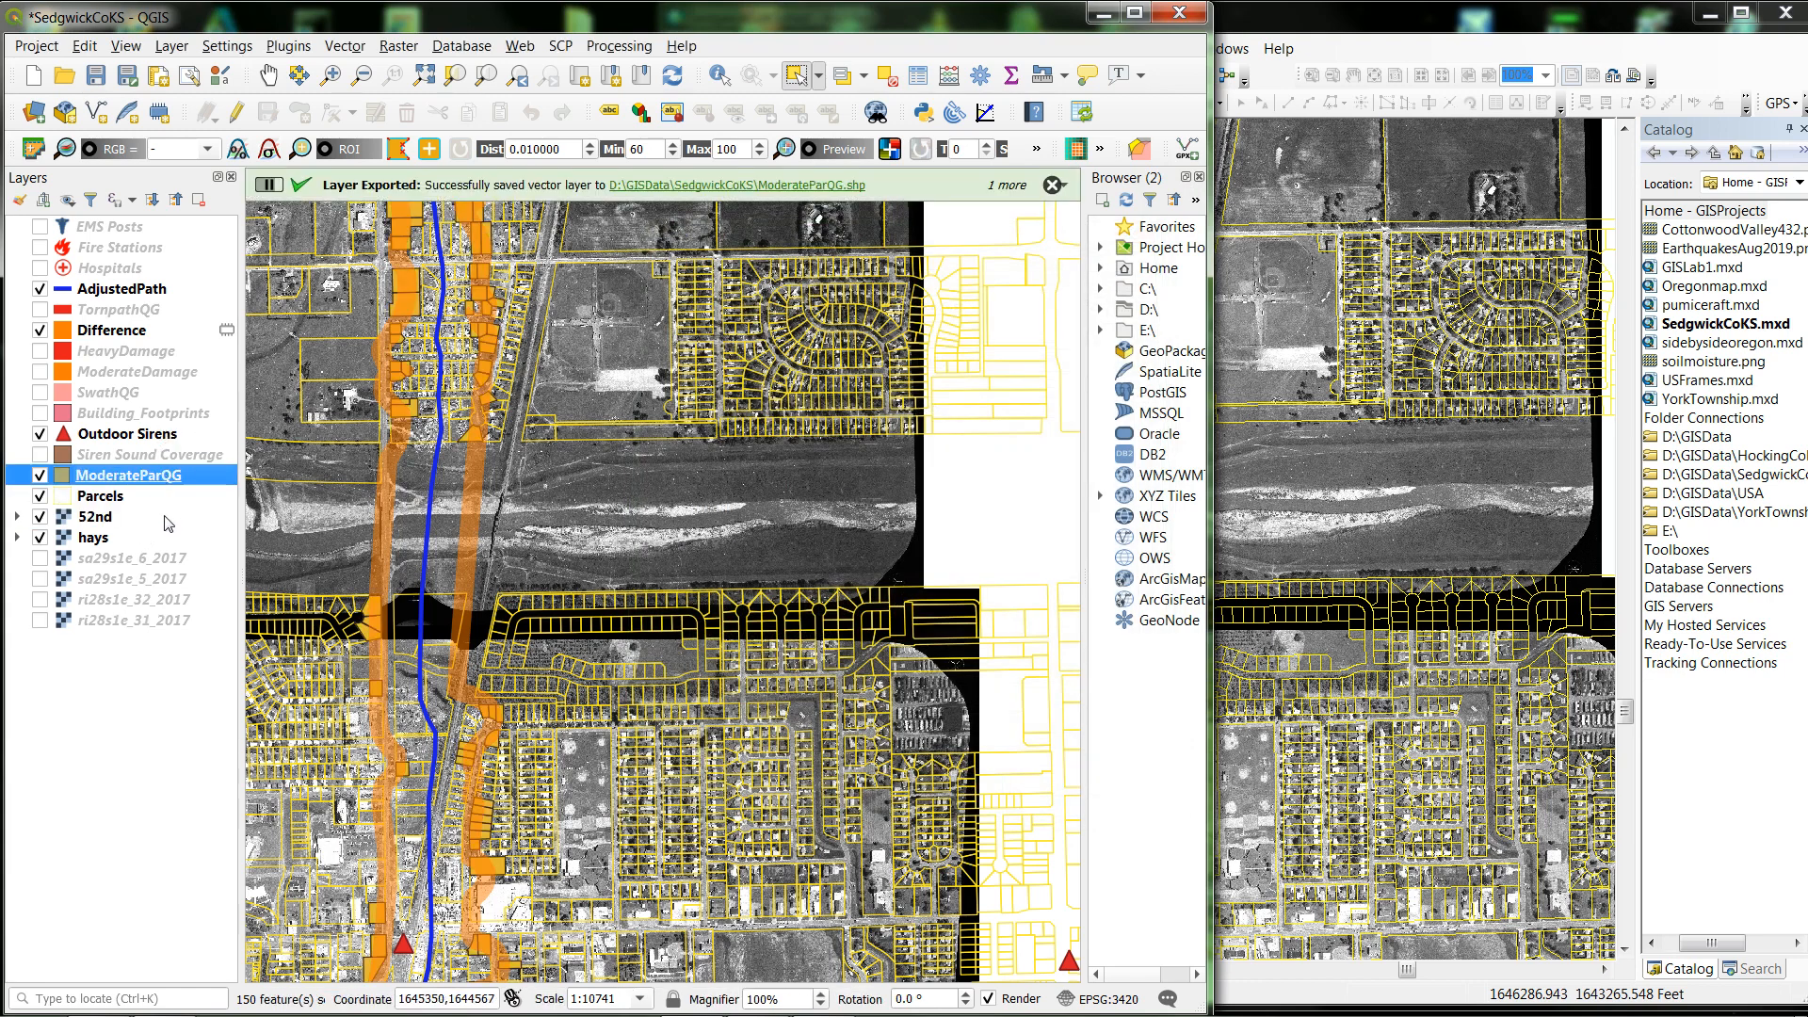
# Toggle Parcels off and on to examine the ModerateParQG parcels, and show HeavyDamage in place of Difference
pyautogui.click(40, 496)
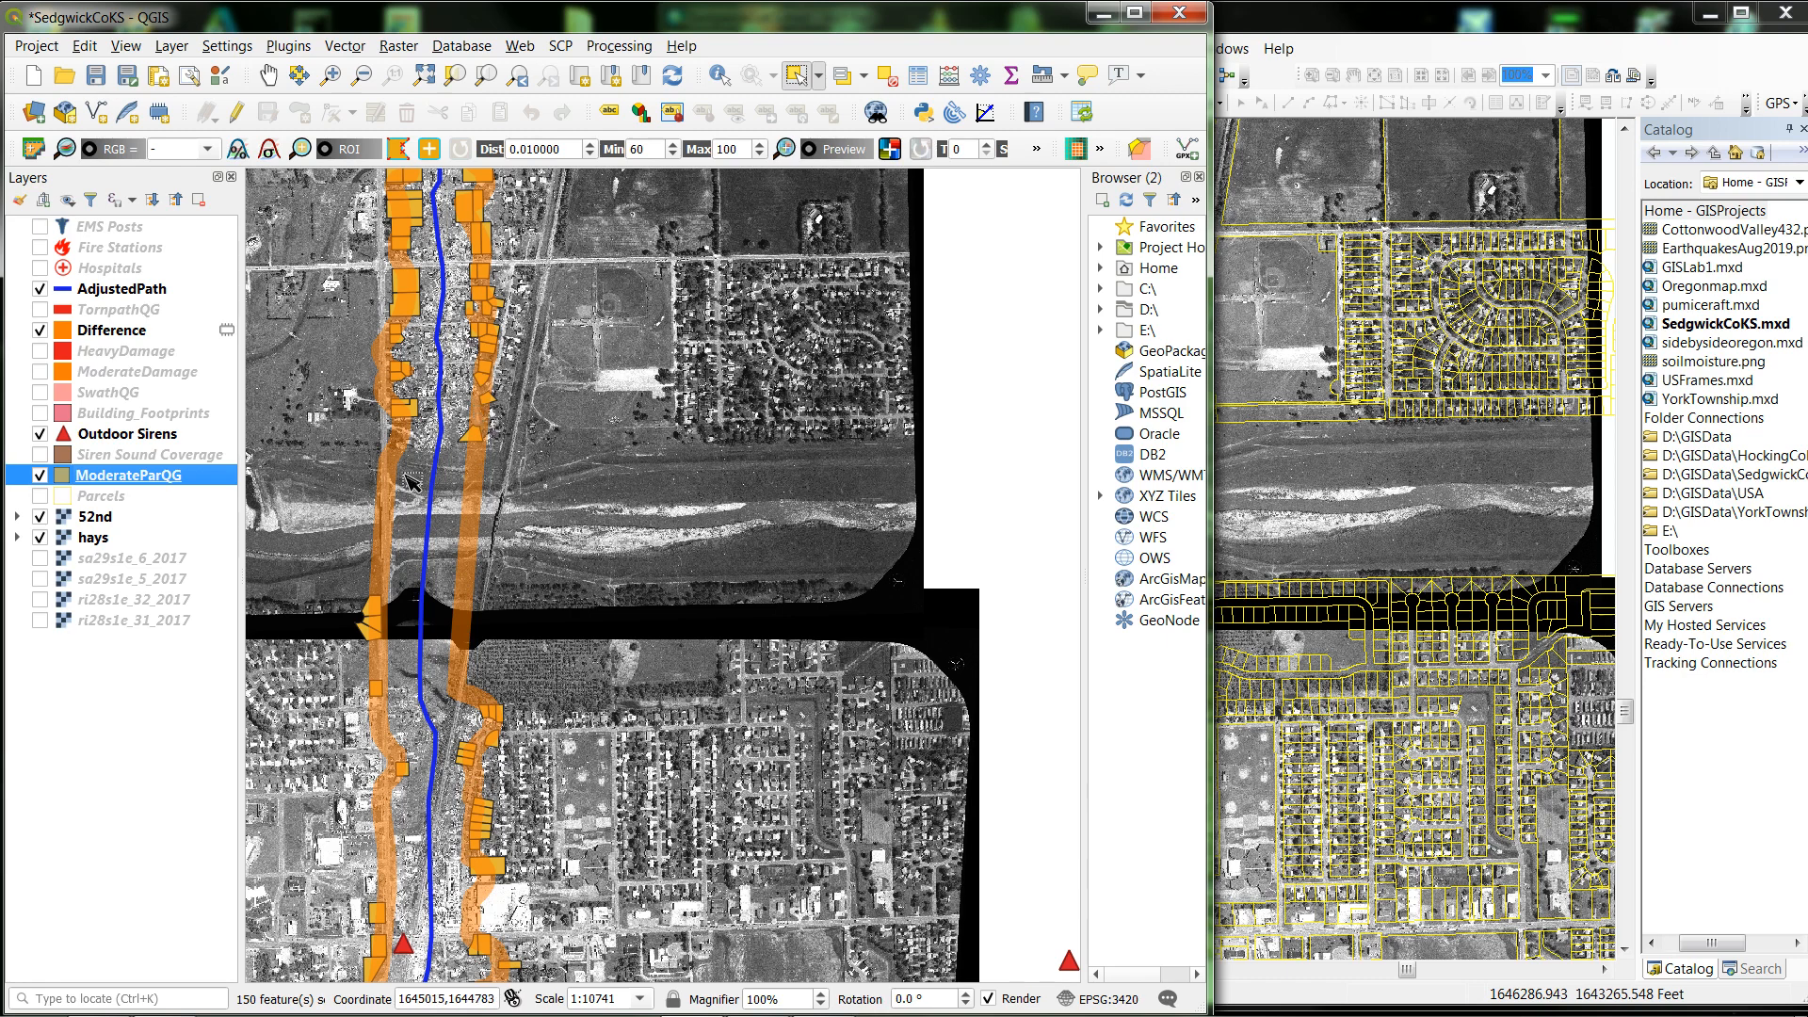
pyautogui.click(41, 497)
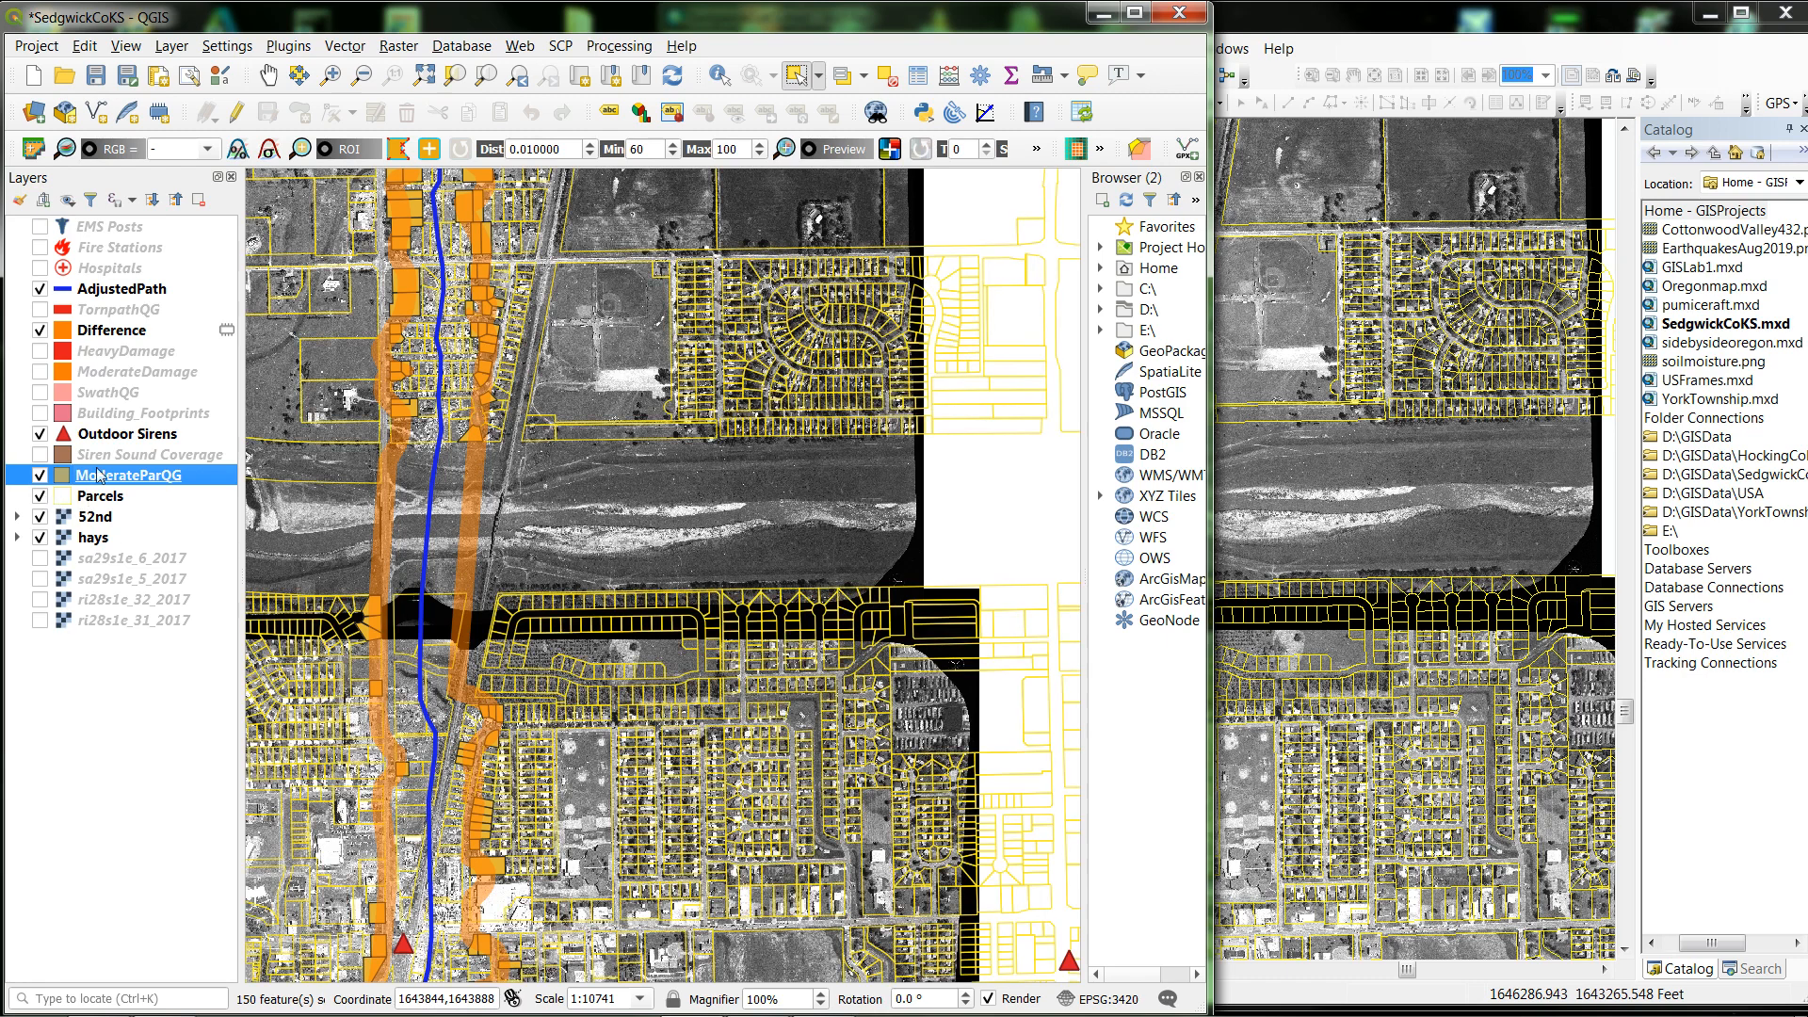
pyautogui.click(41, 333)
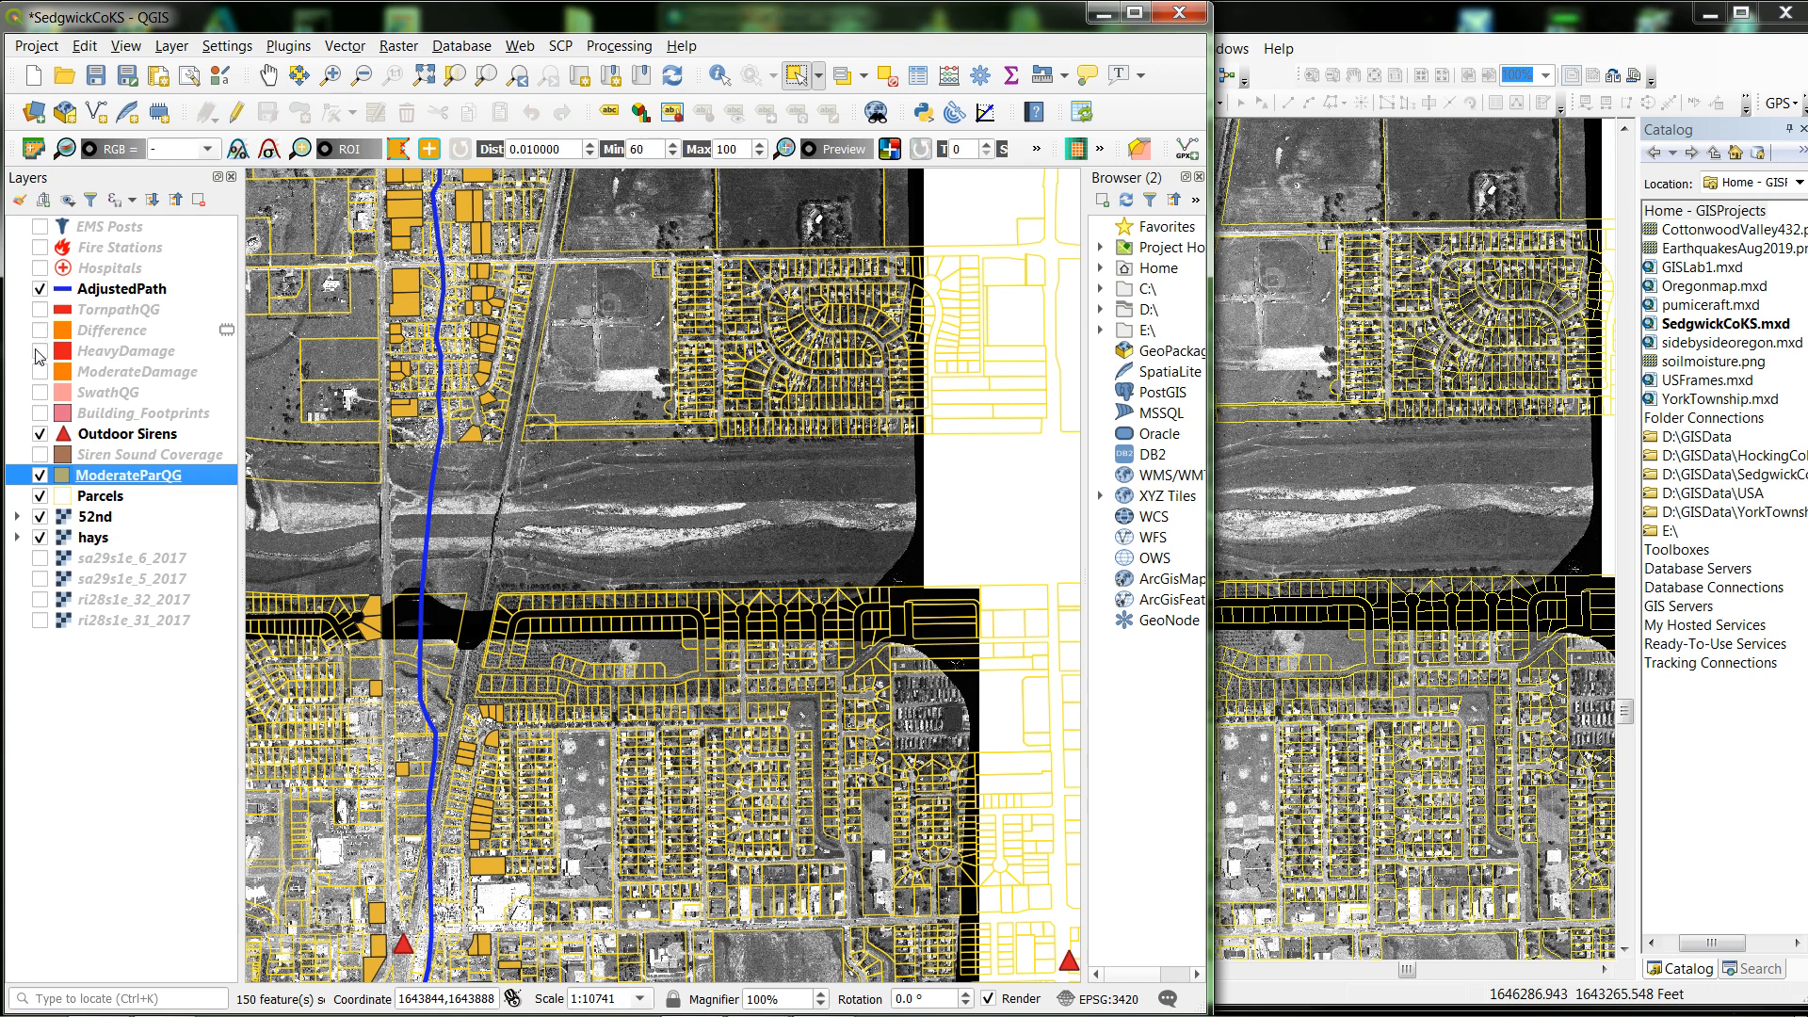
pyautogui.click(40, 352)
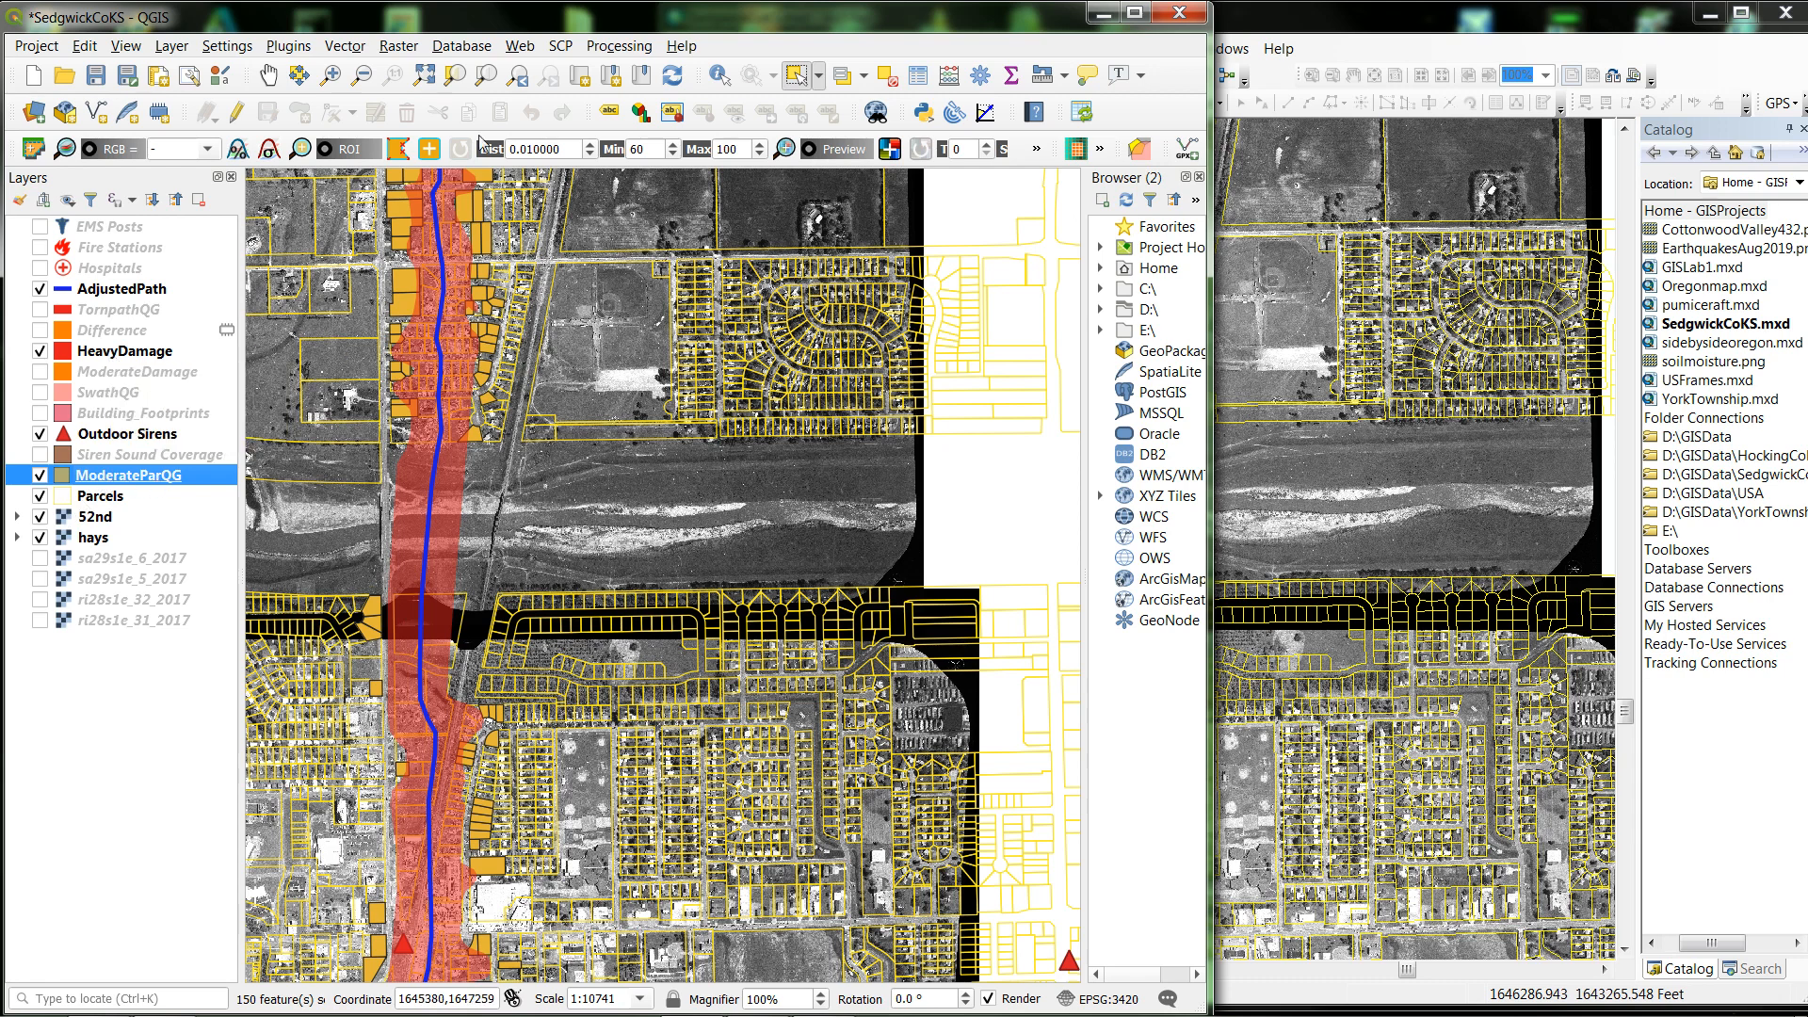
# Use Select Within to create a new selection of Parcels whose centroid is within the HeavyDamage layer
pyautogui.click(130, 352)
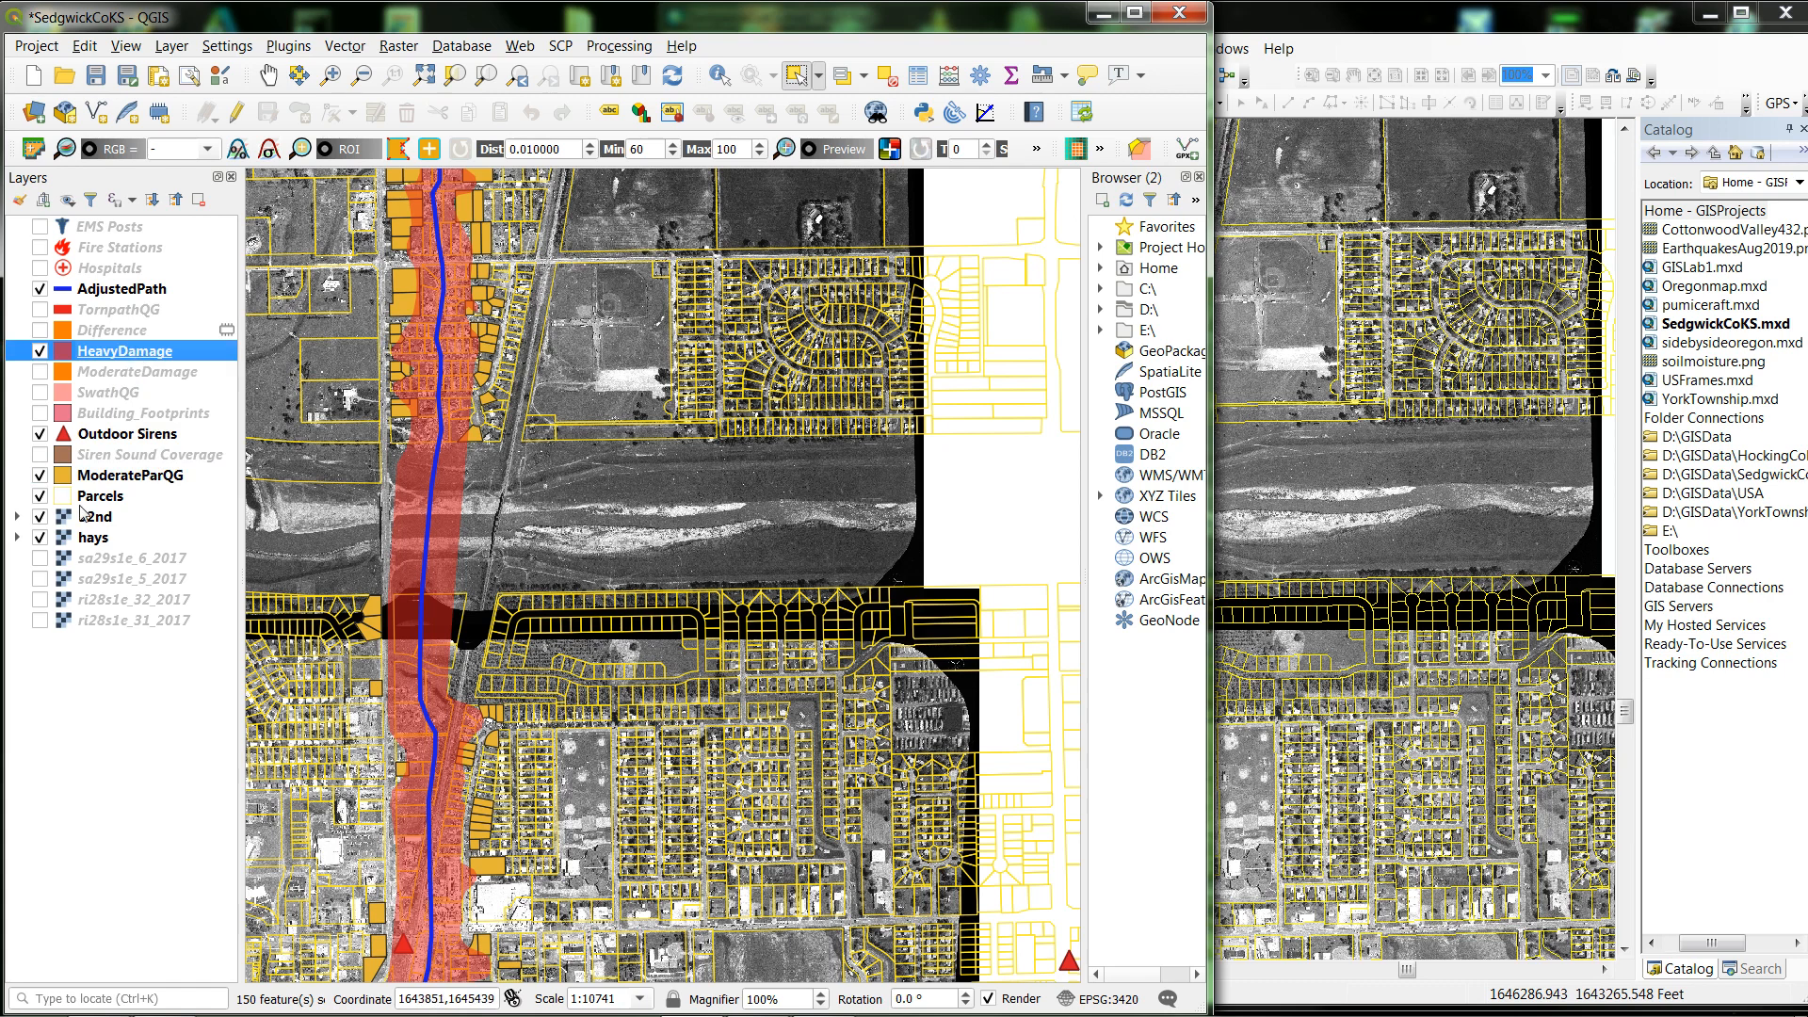
pyautogui.click(1139, 154)
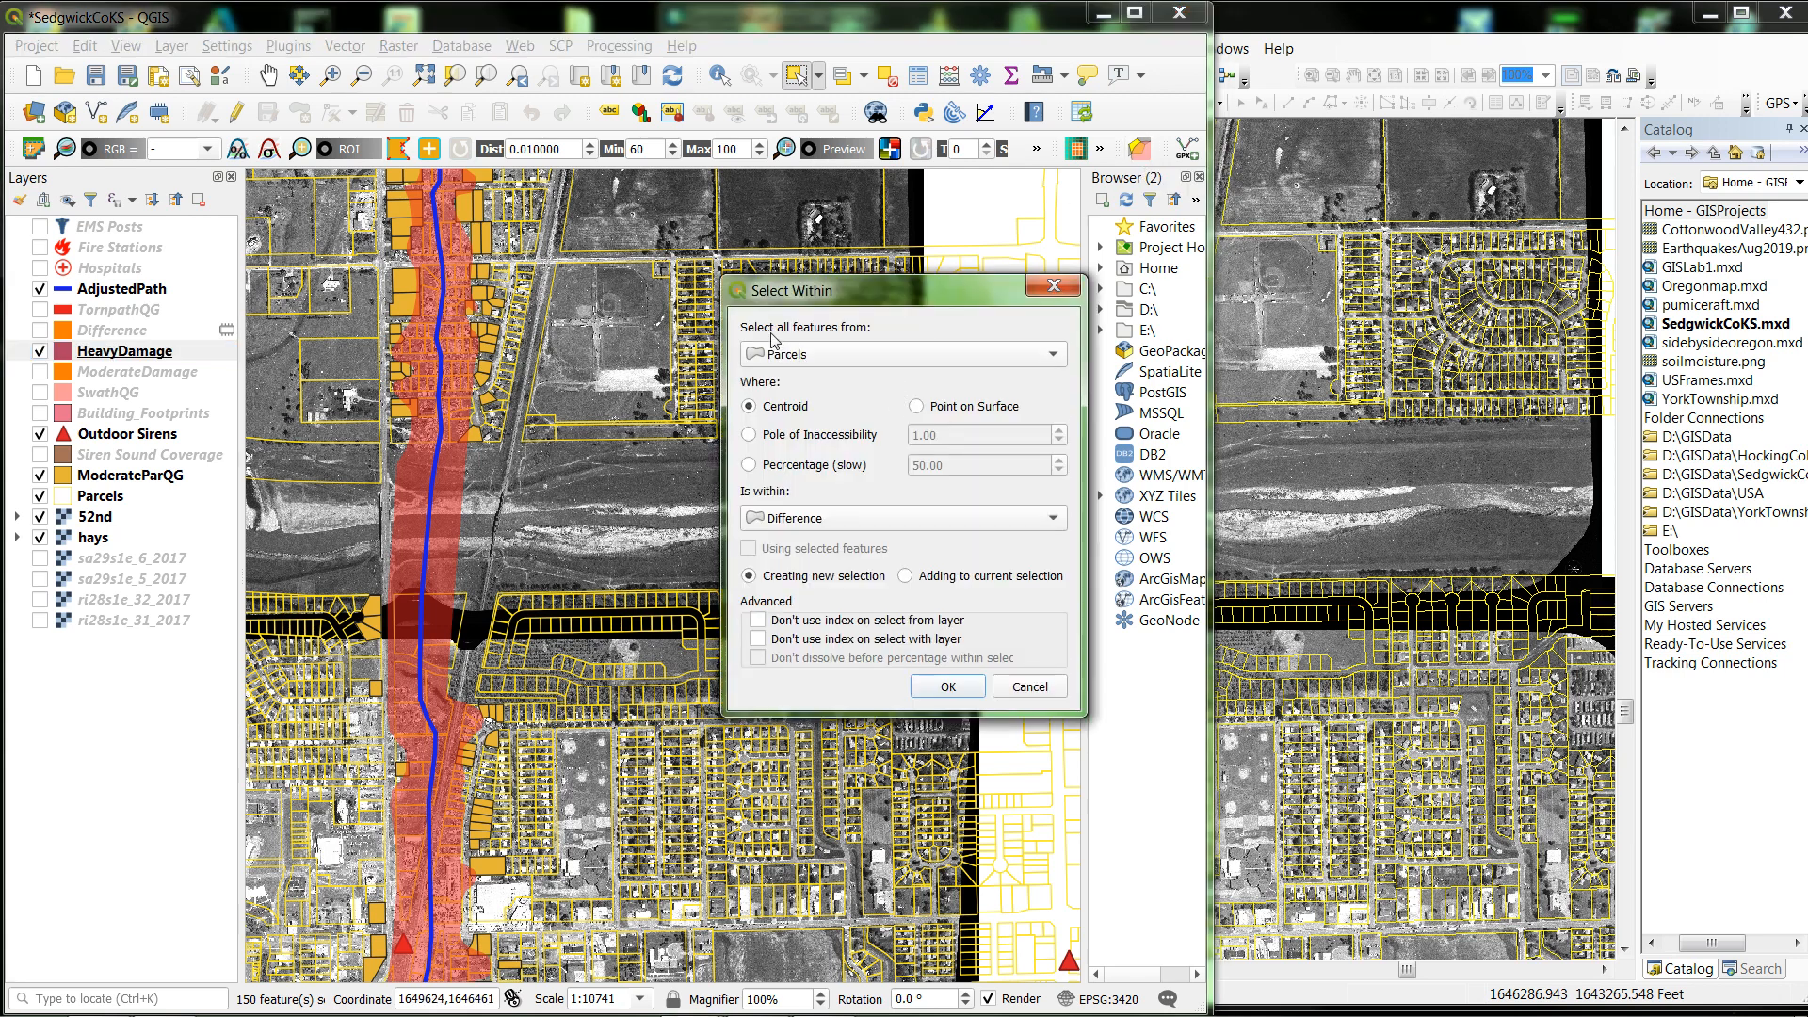
pyautogui.click(1052, 517)
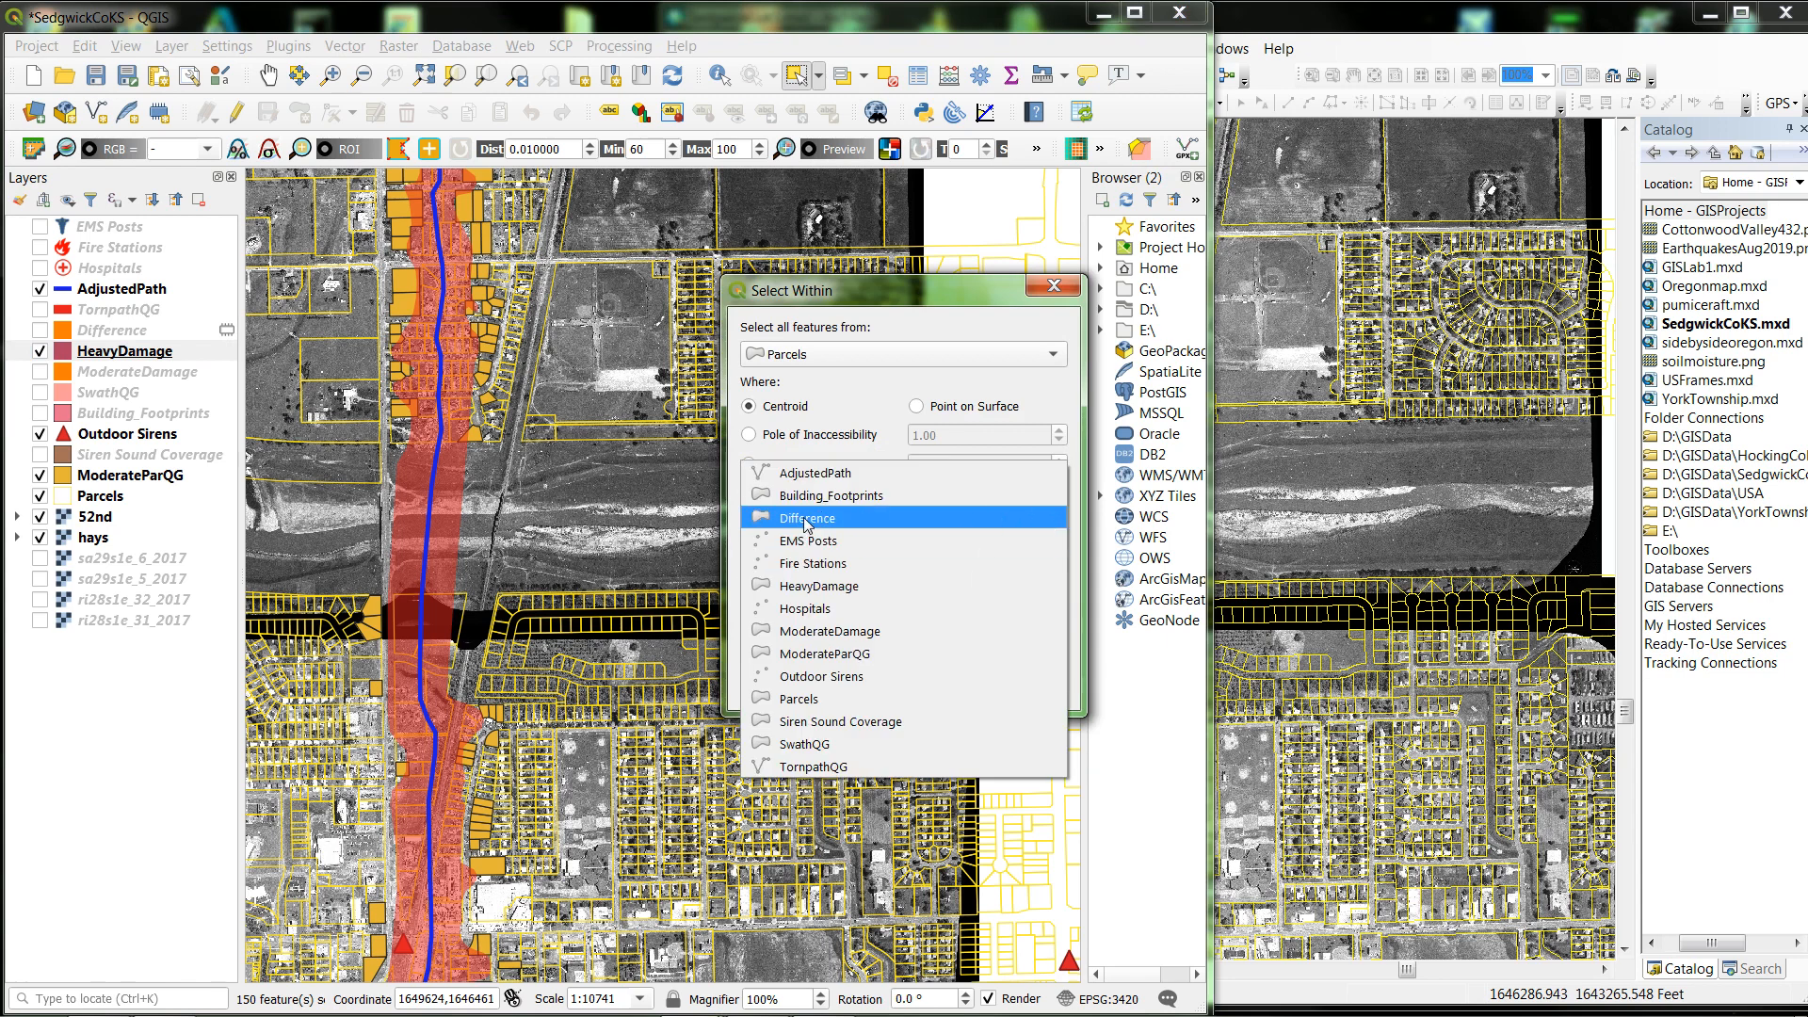
pyautogui.click(808, 586)
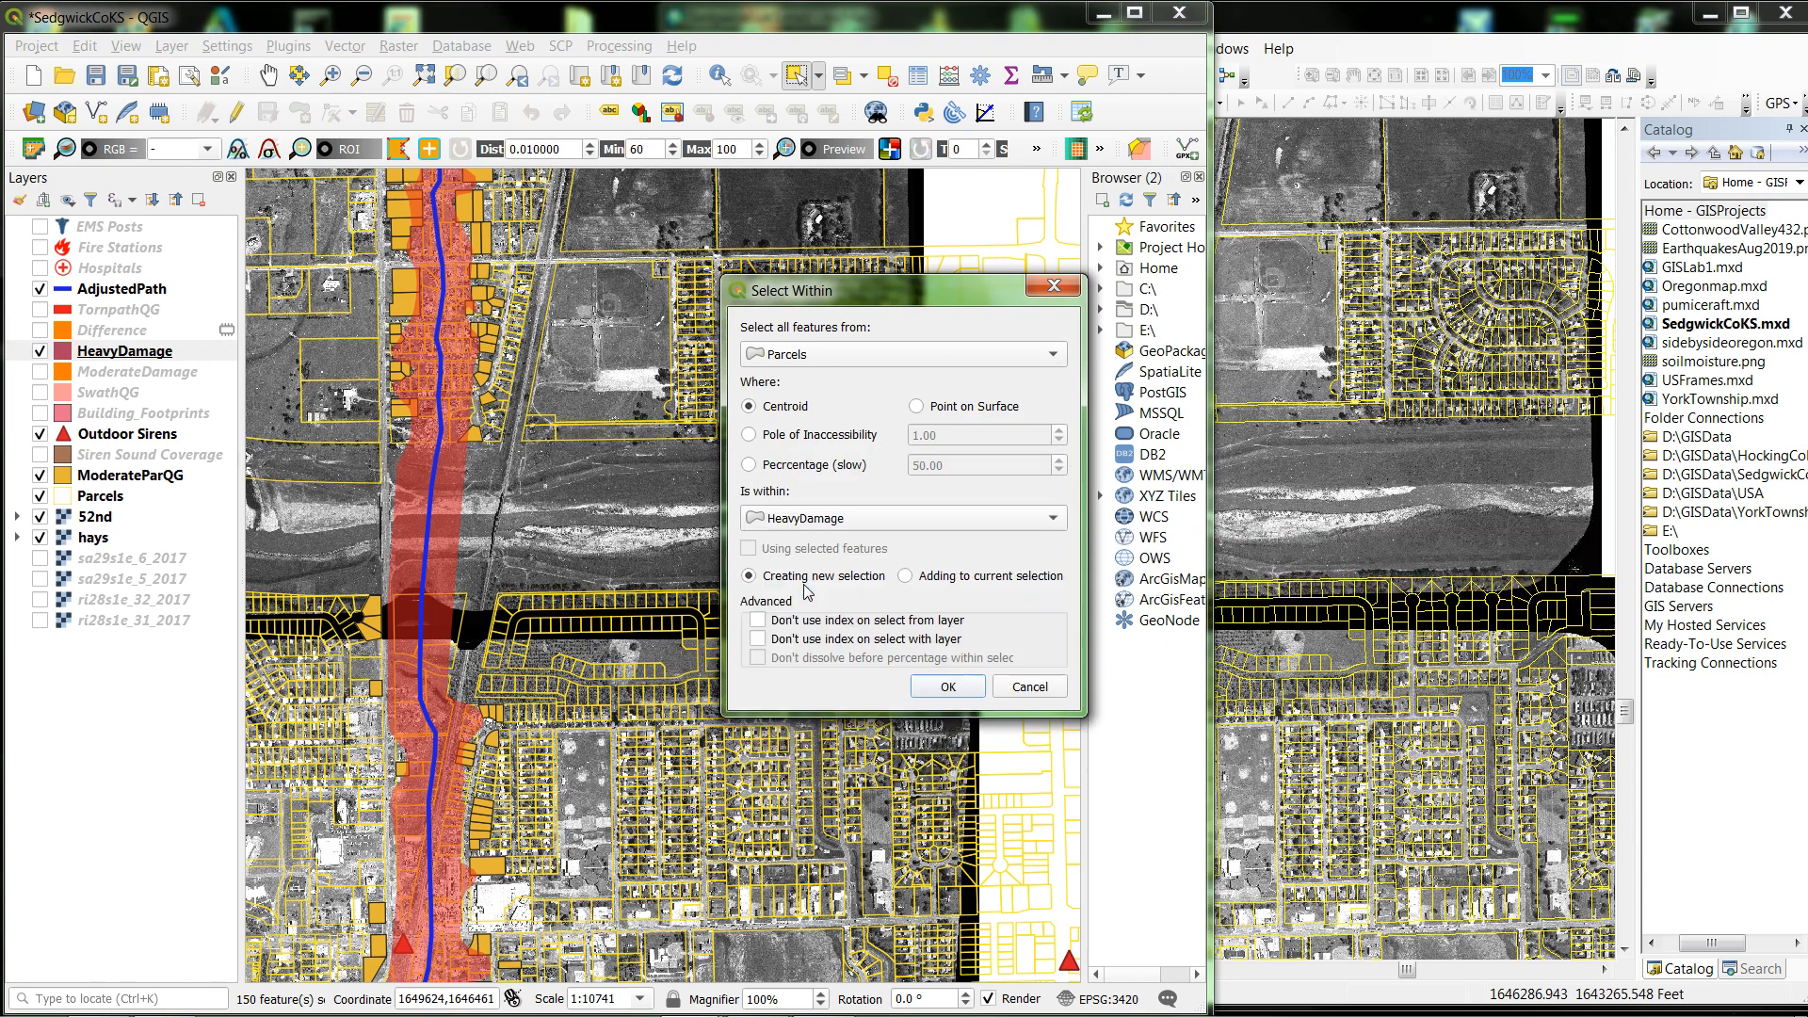
pyautogui.click(946, 687)
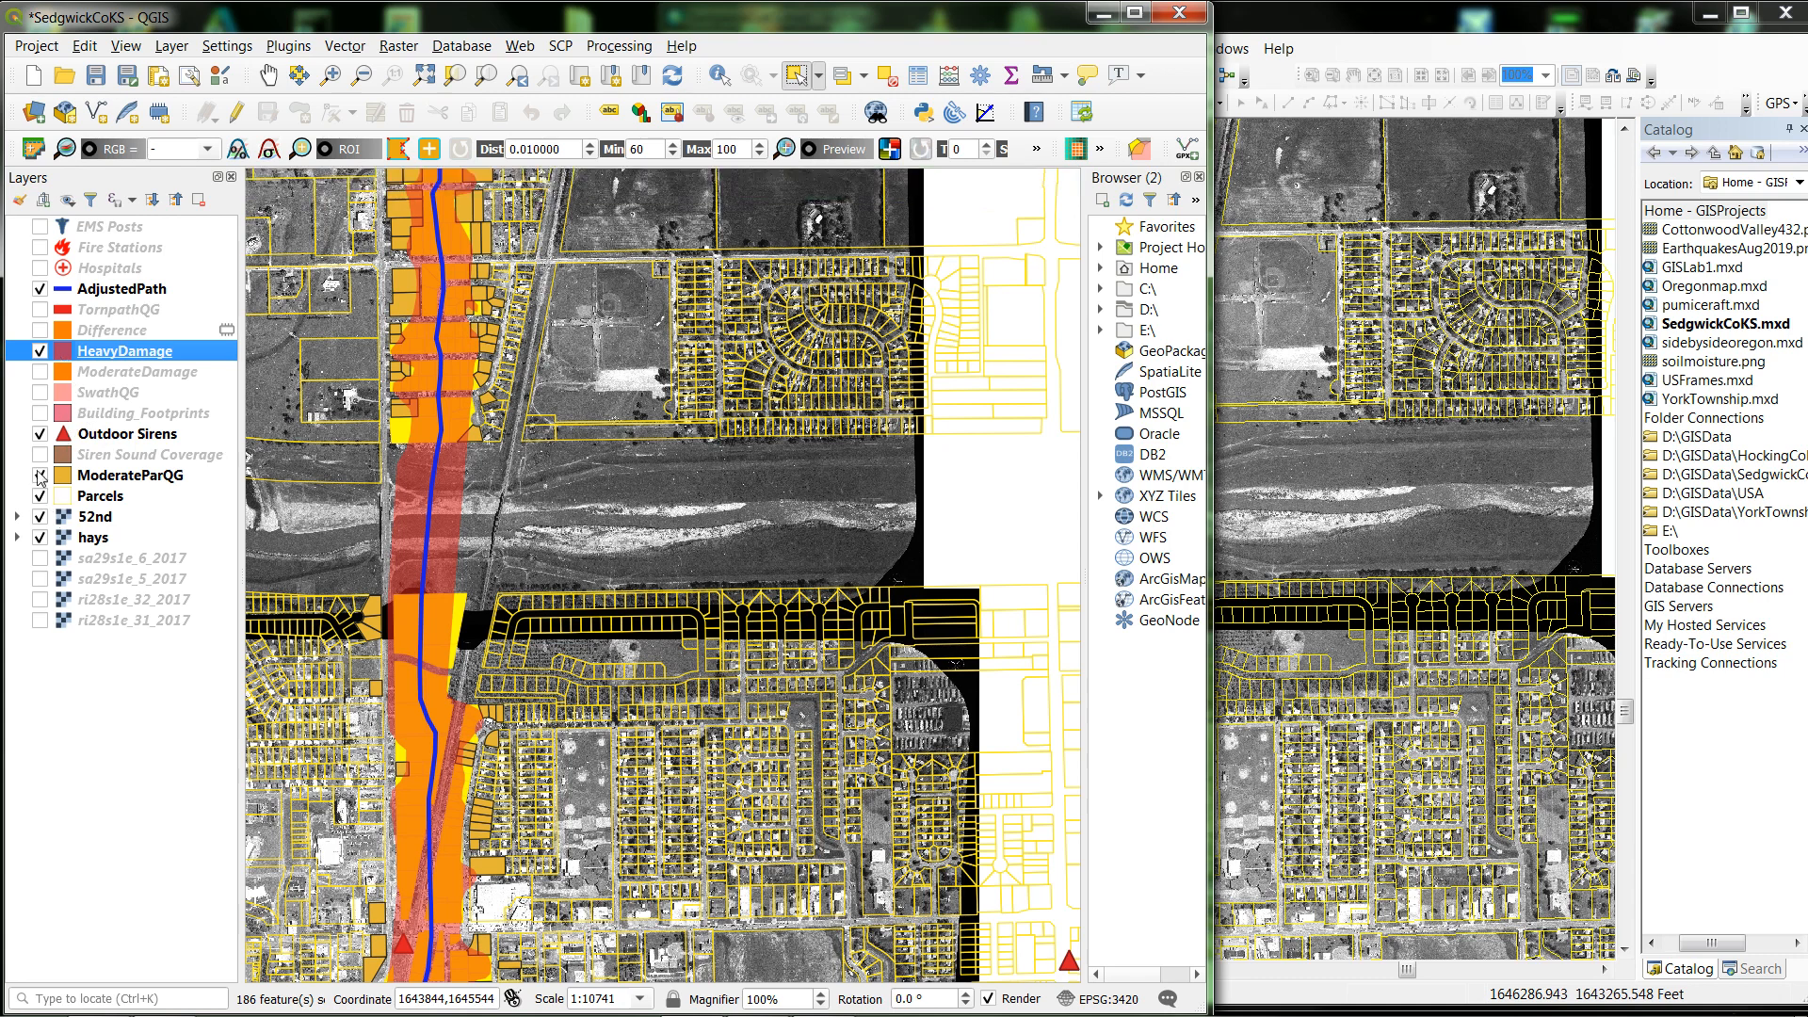
# Toggle ModerateParQG off and on repeatedly to compare it with the parcels selected in the heavy damage zone, leaving it hidden
pyautogui.click(40, 475)
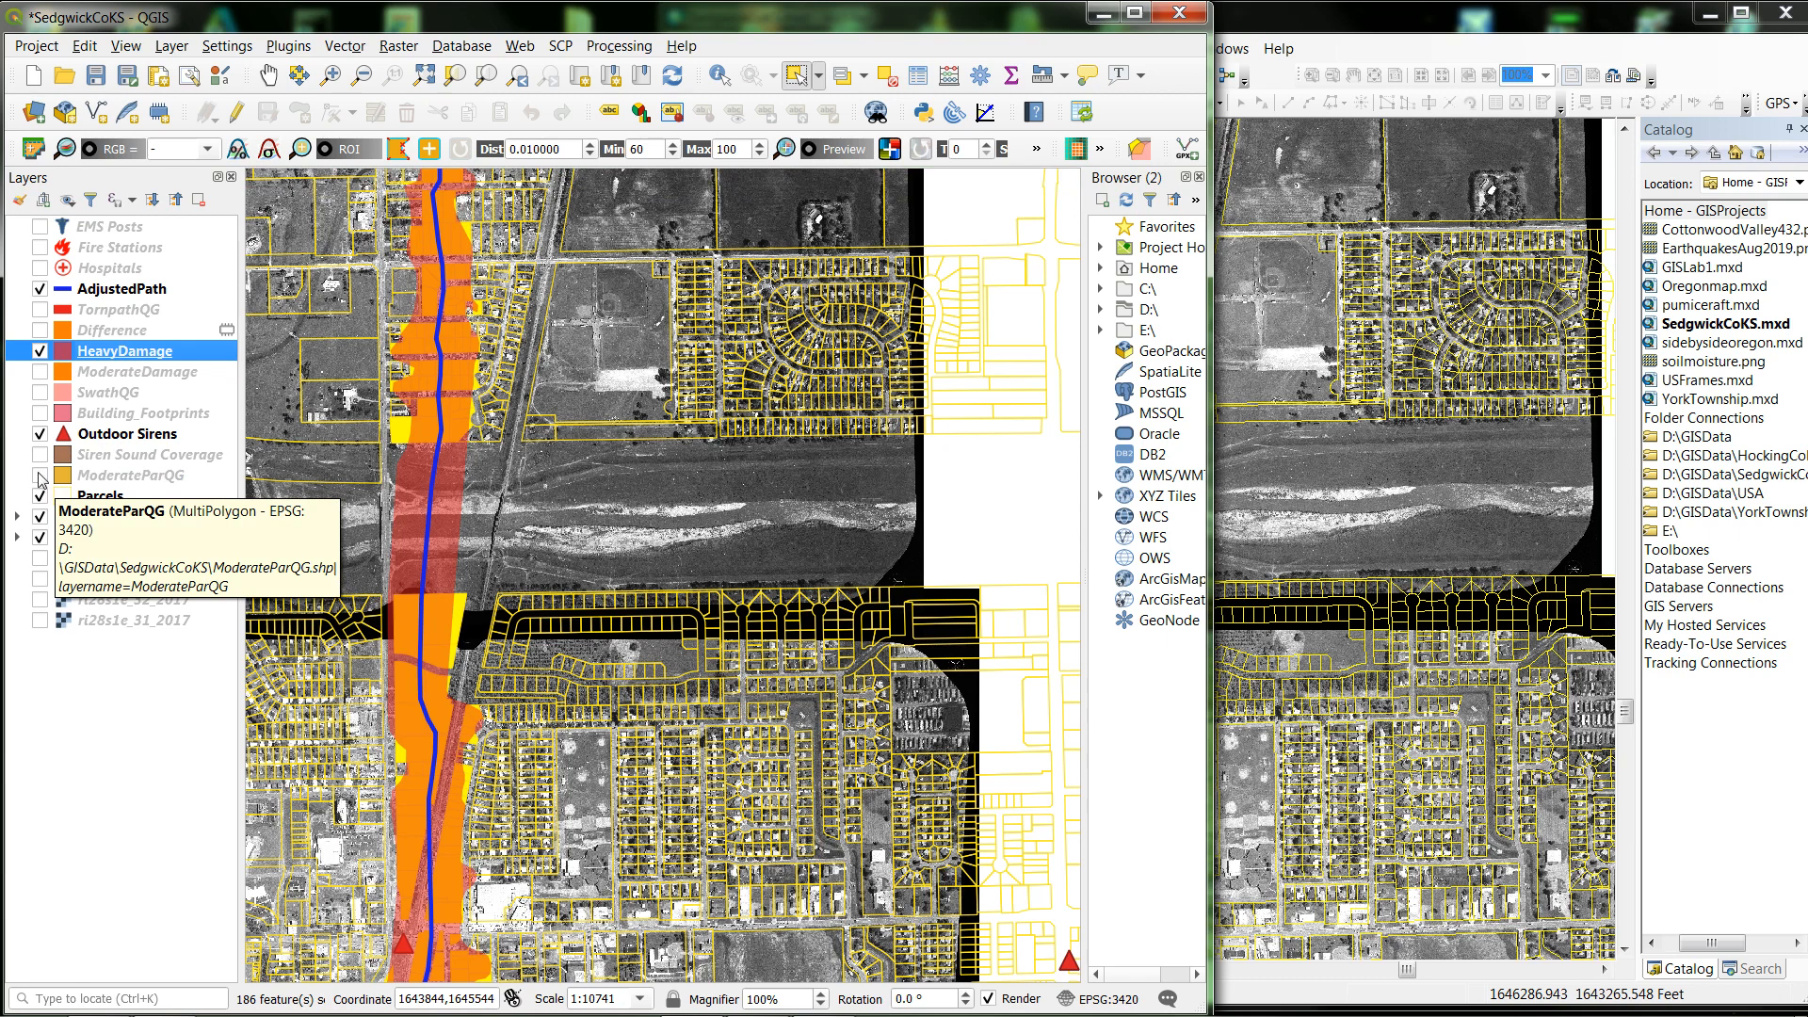
pyautogui.click(39, 476)
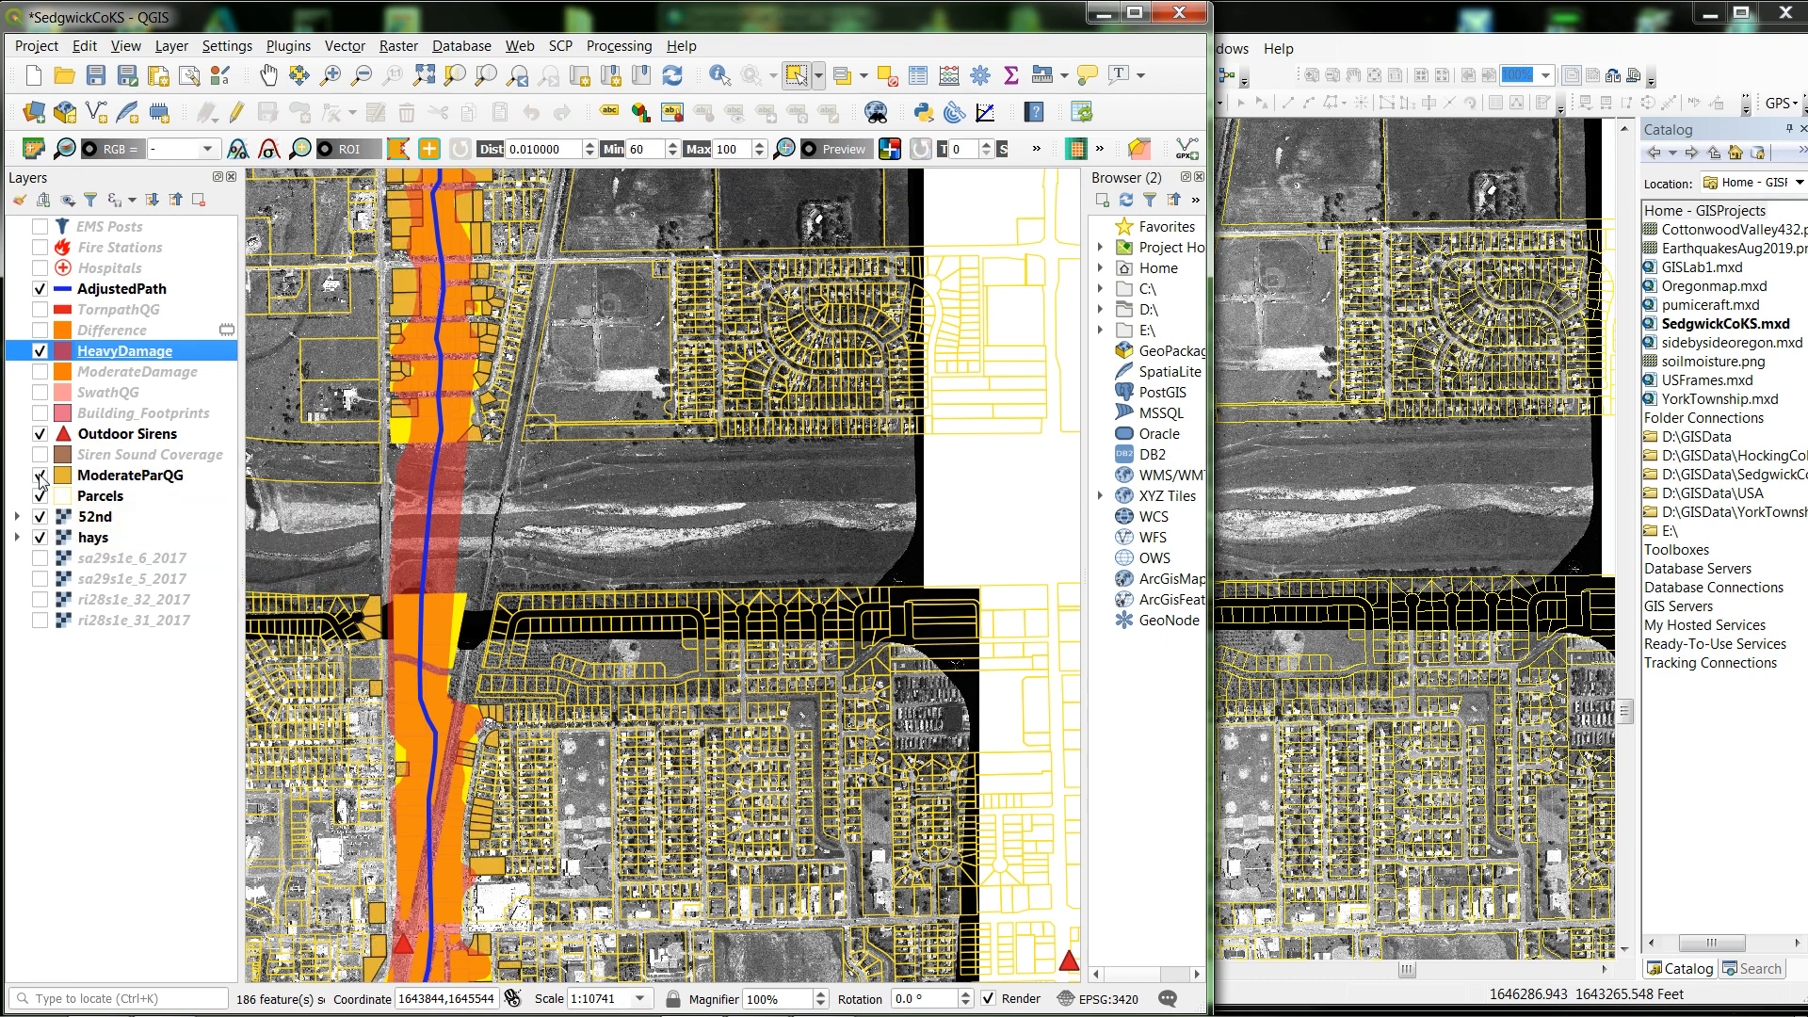
pyautogui.click(39, 476)
pyautogui.click(39, 476)
pyautogui.click(39, 476)
pyautogui.click(39, 477)
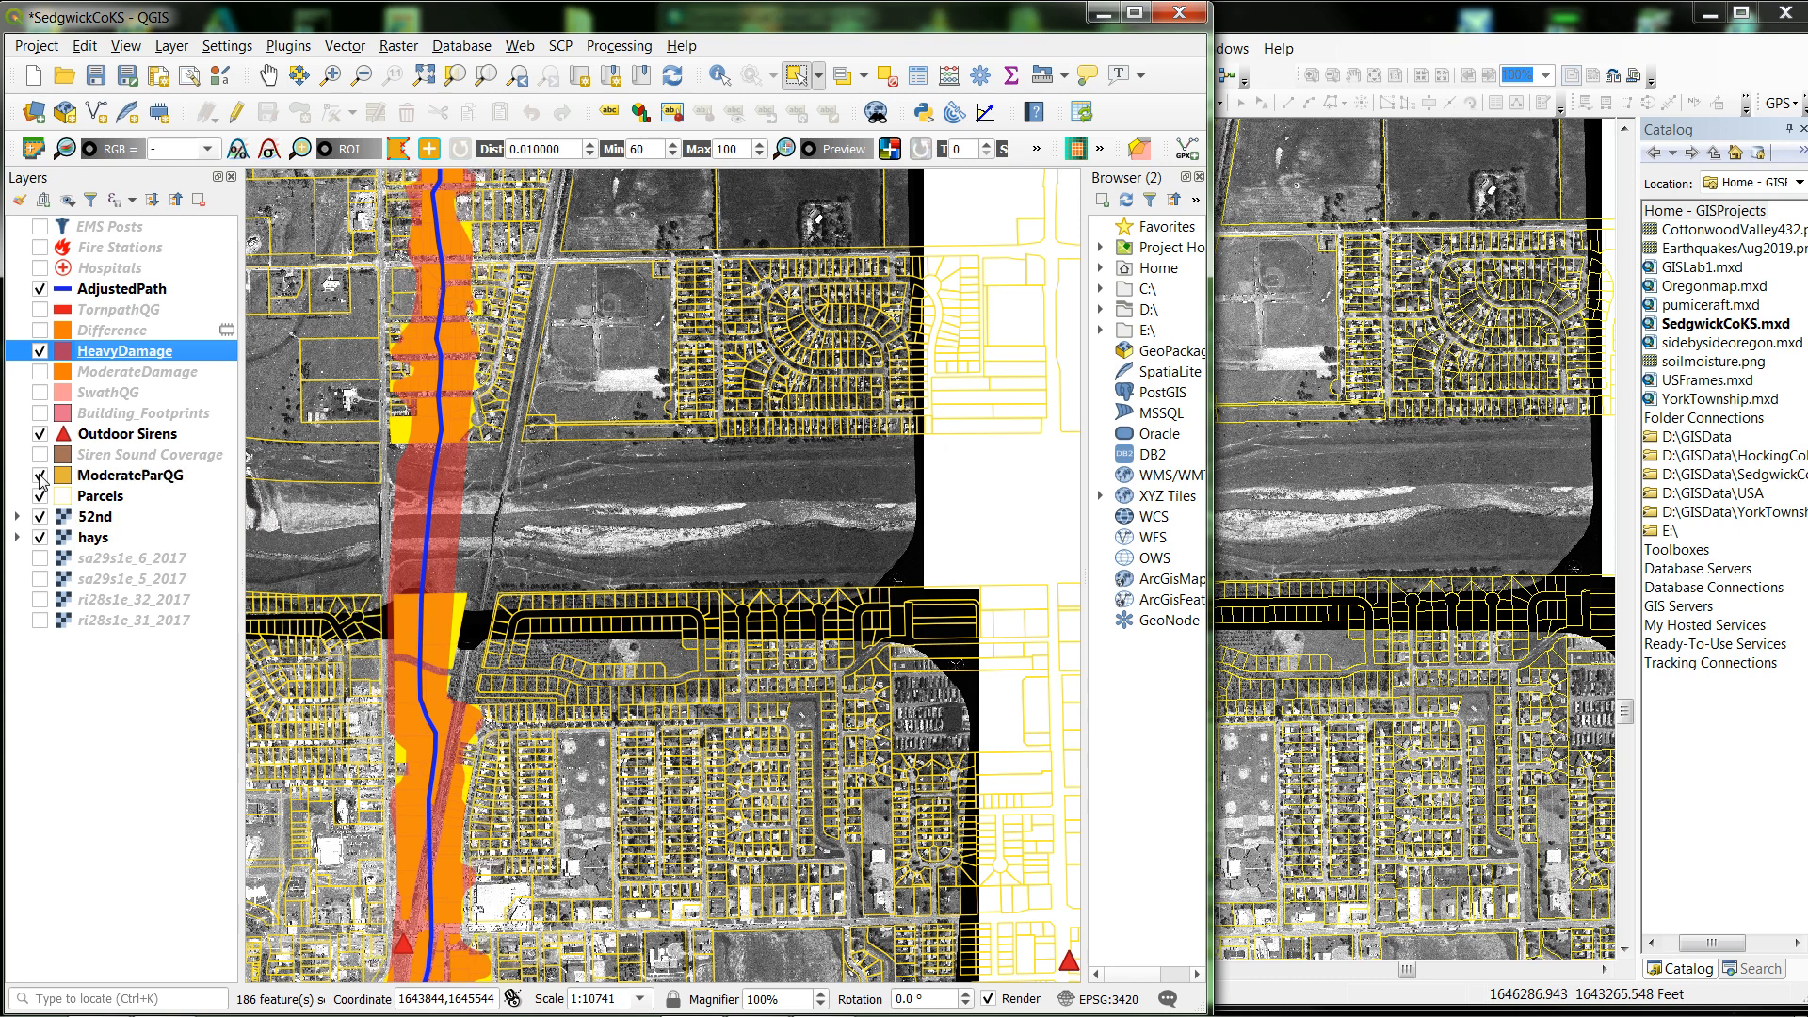
pyautogui.click(40, 477)
pyautogui.click(39, 476)
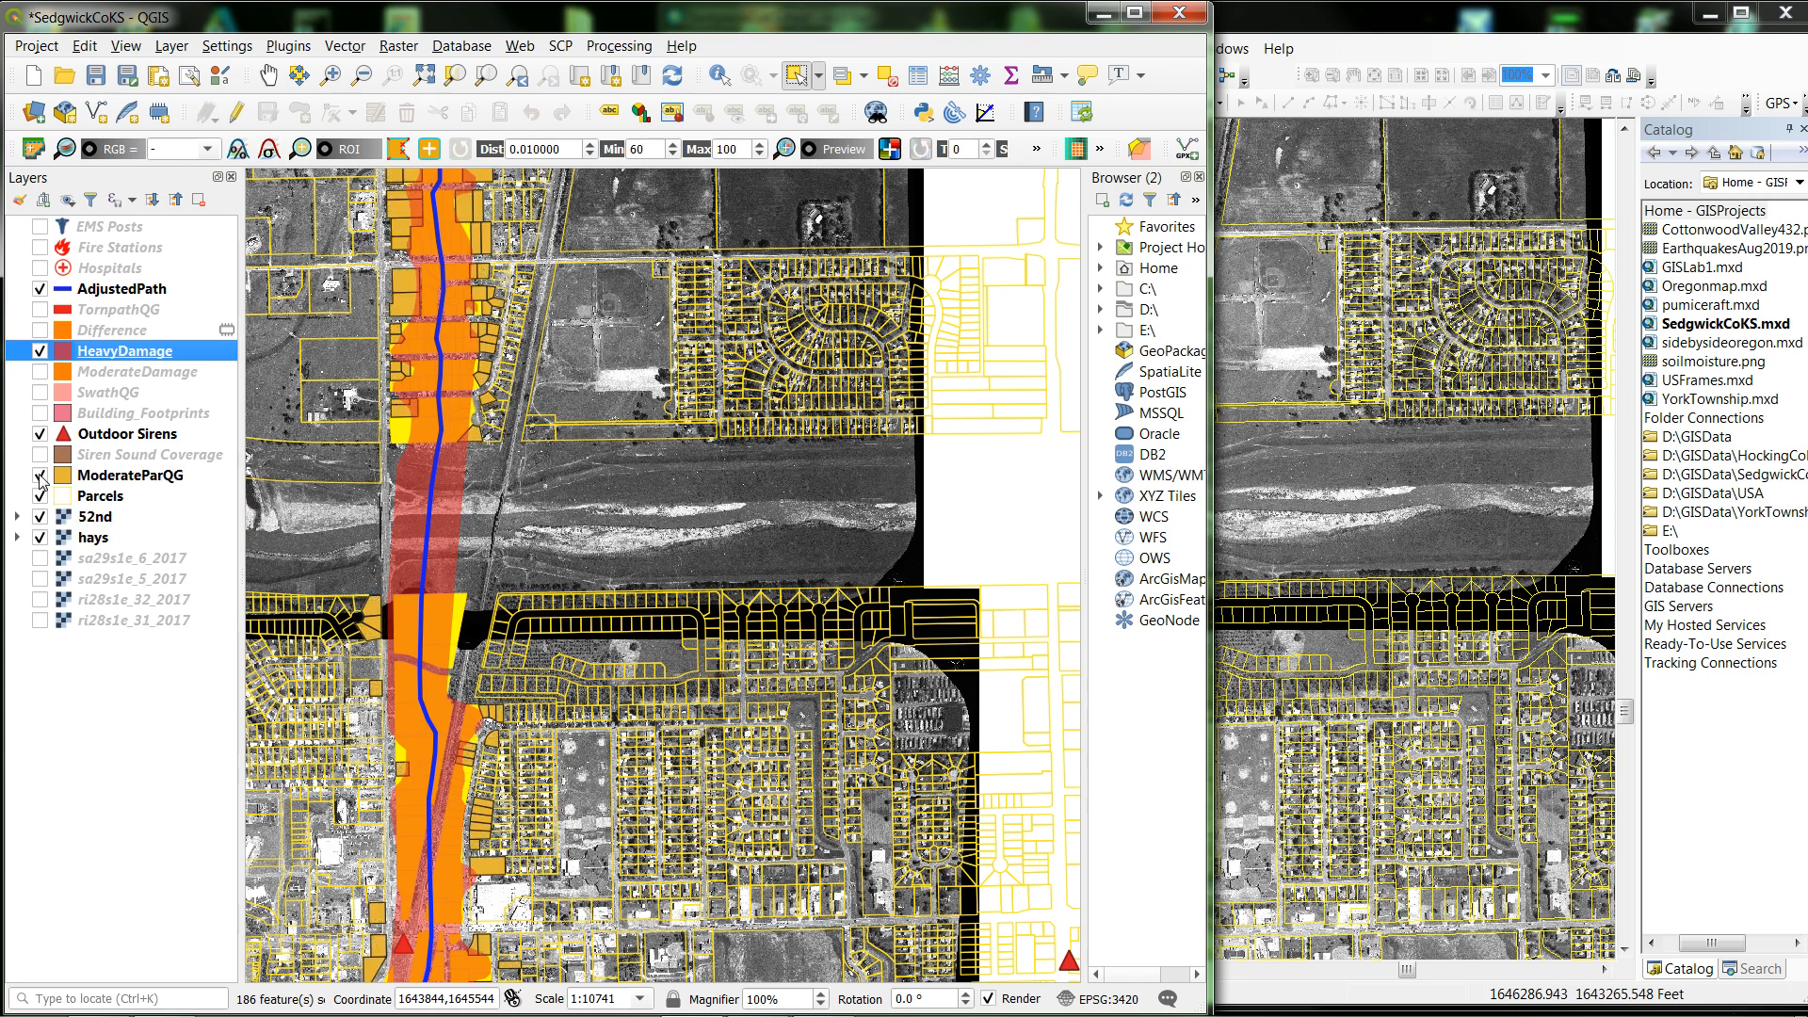
pyautogui.click(40, 476)
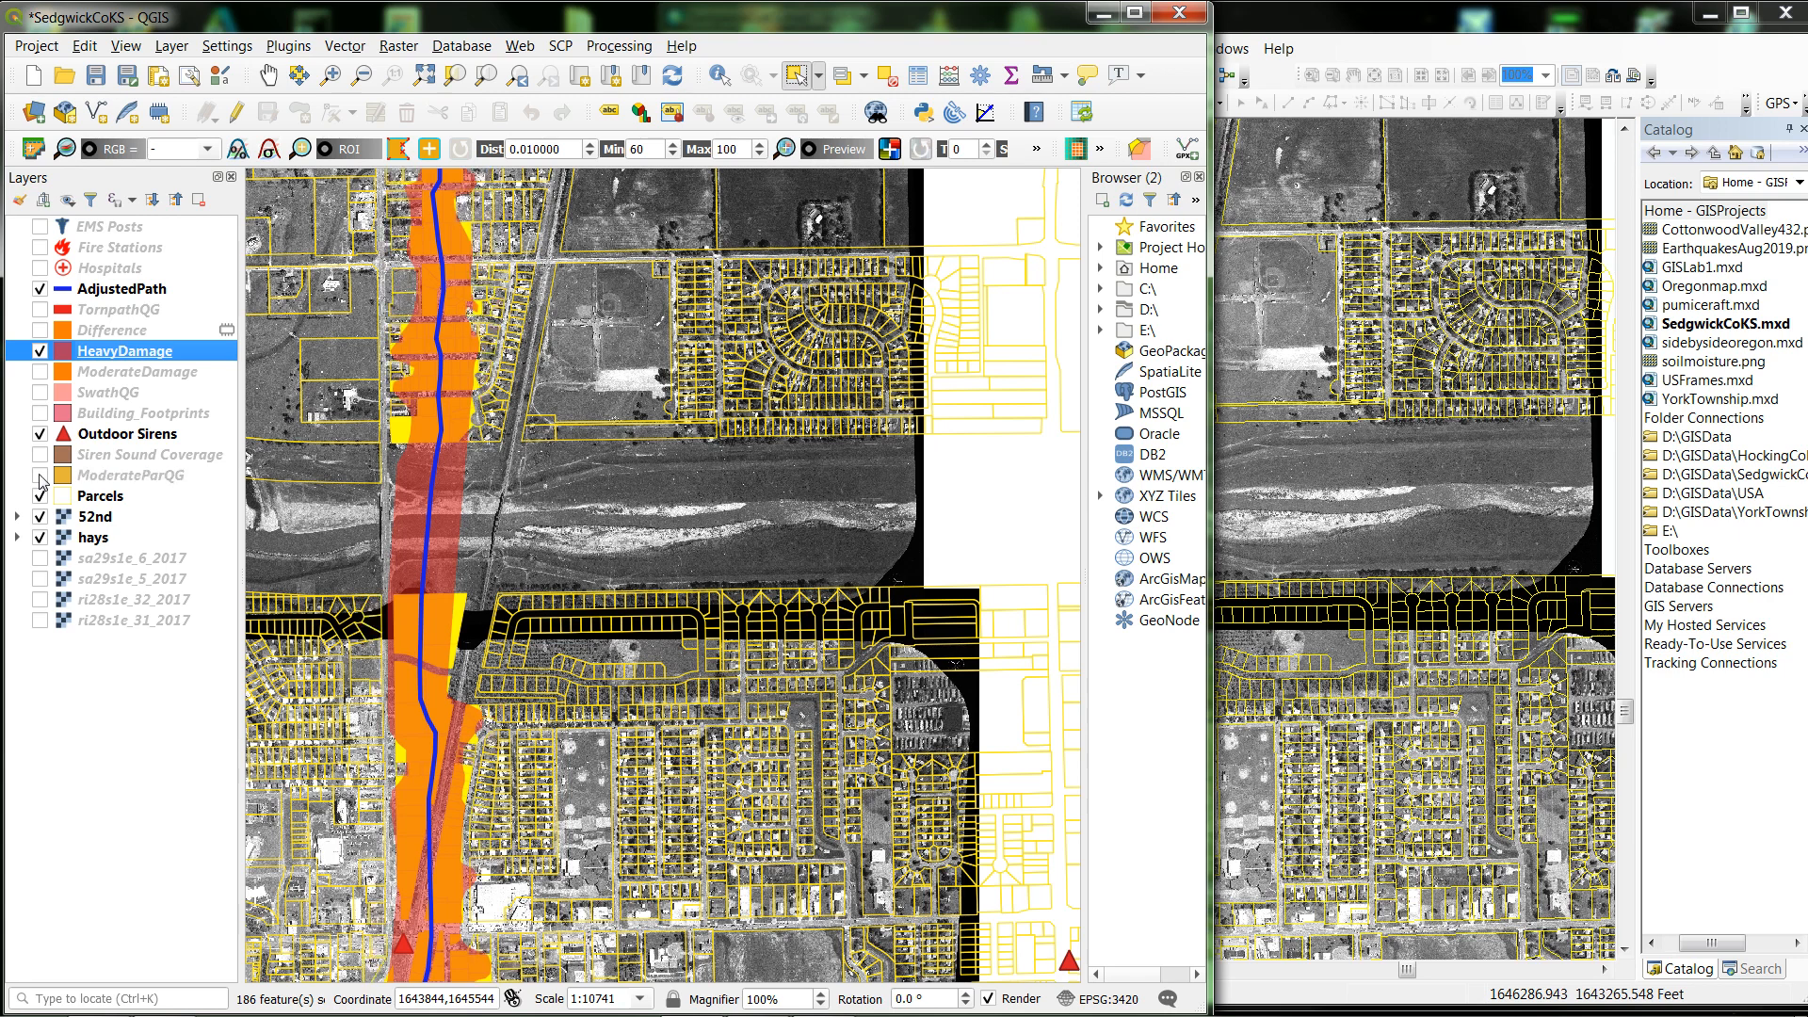
pyautogui.click(39, 477)
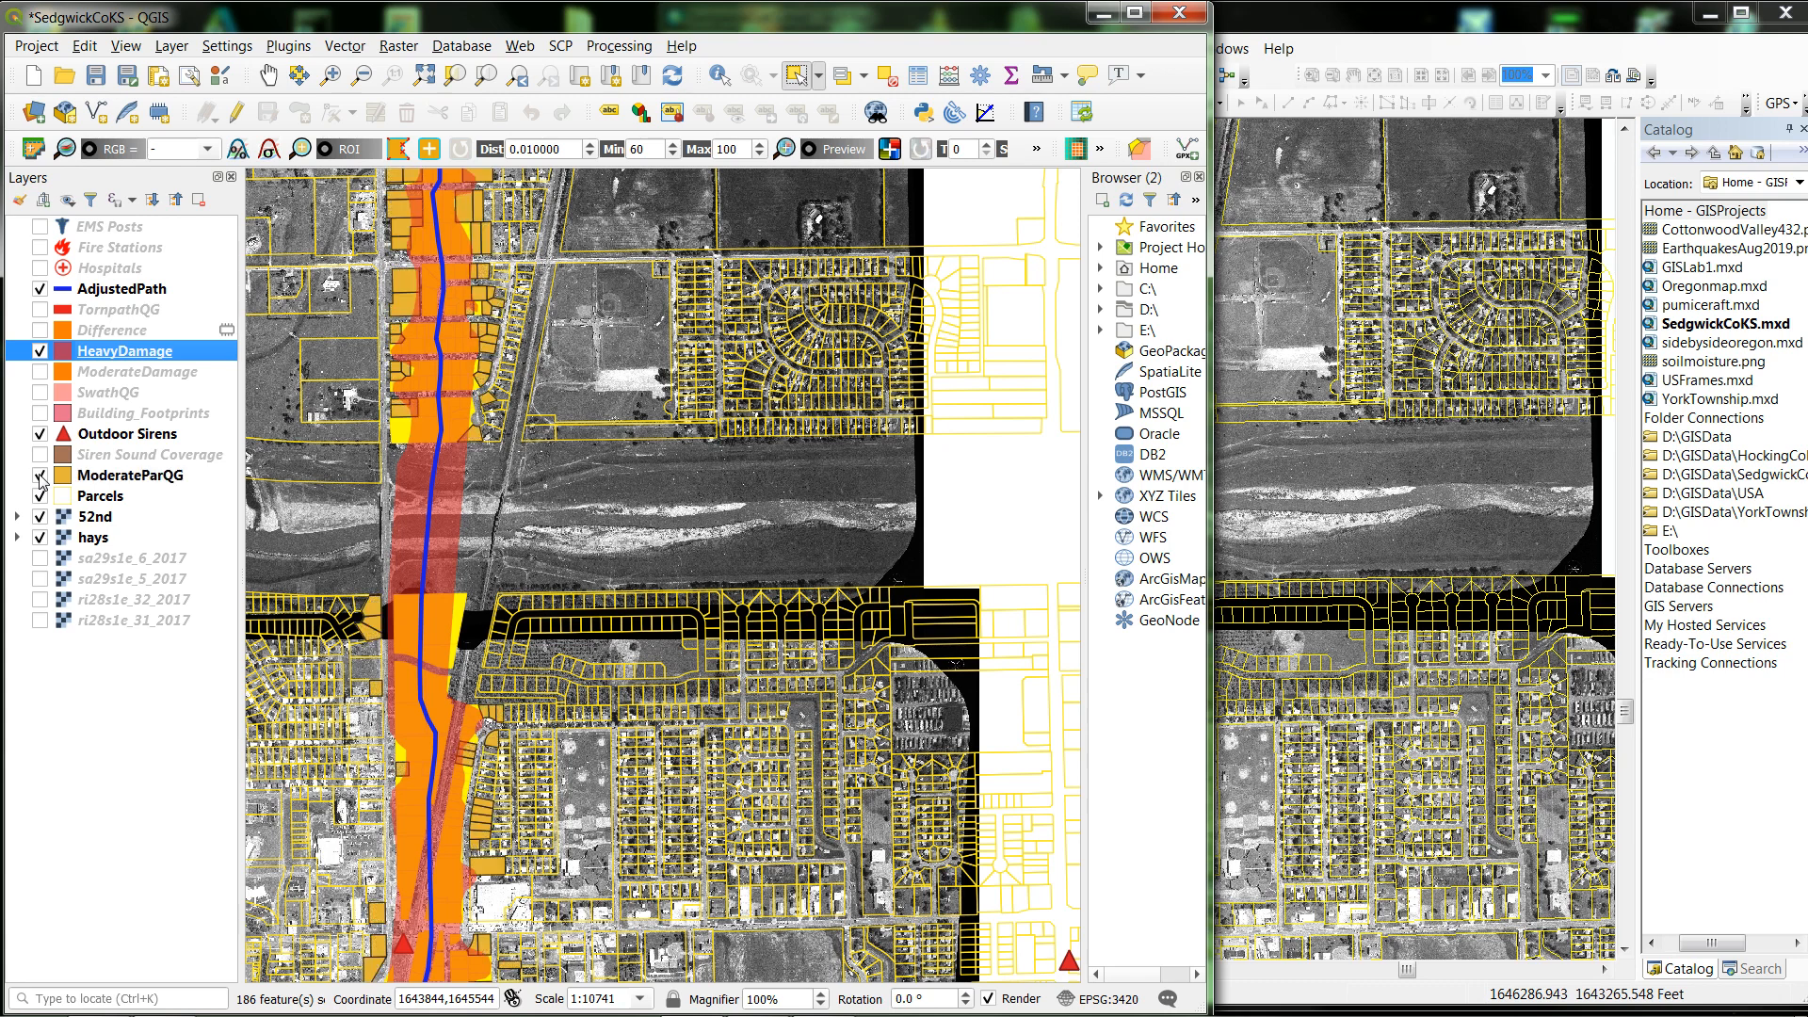
pyautogui.click(39, 476)
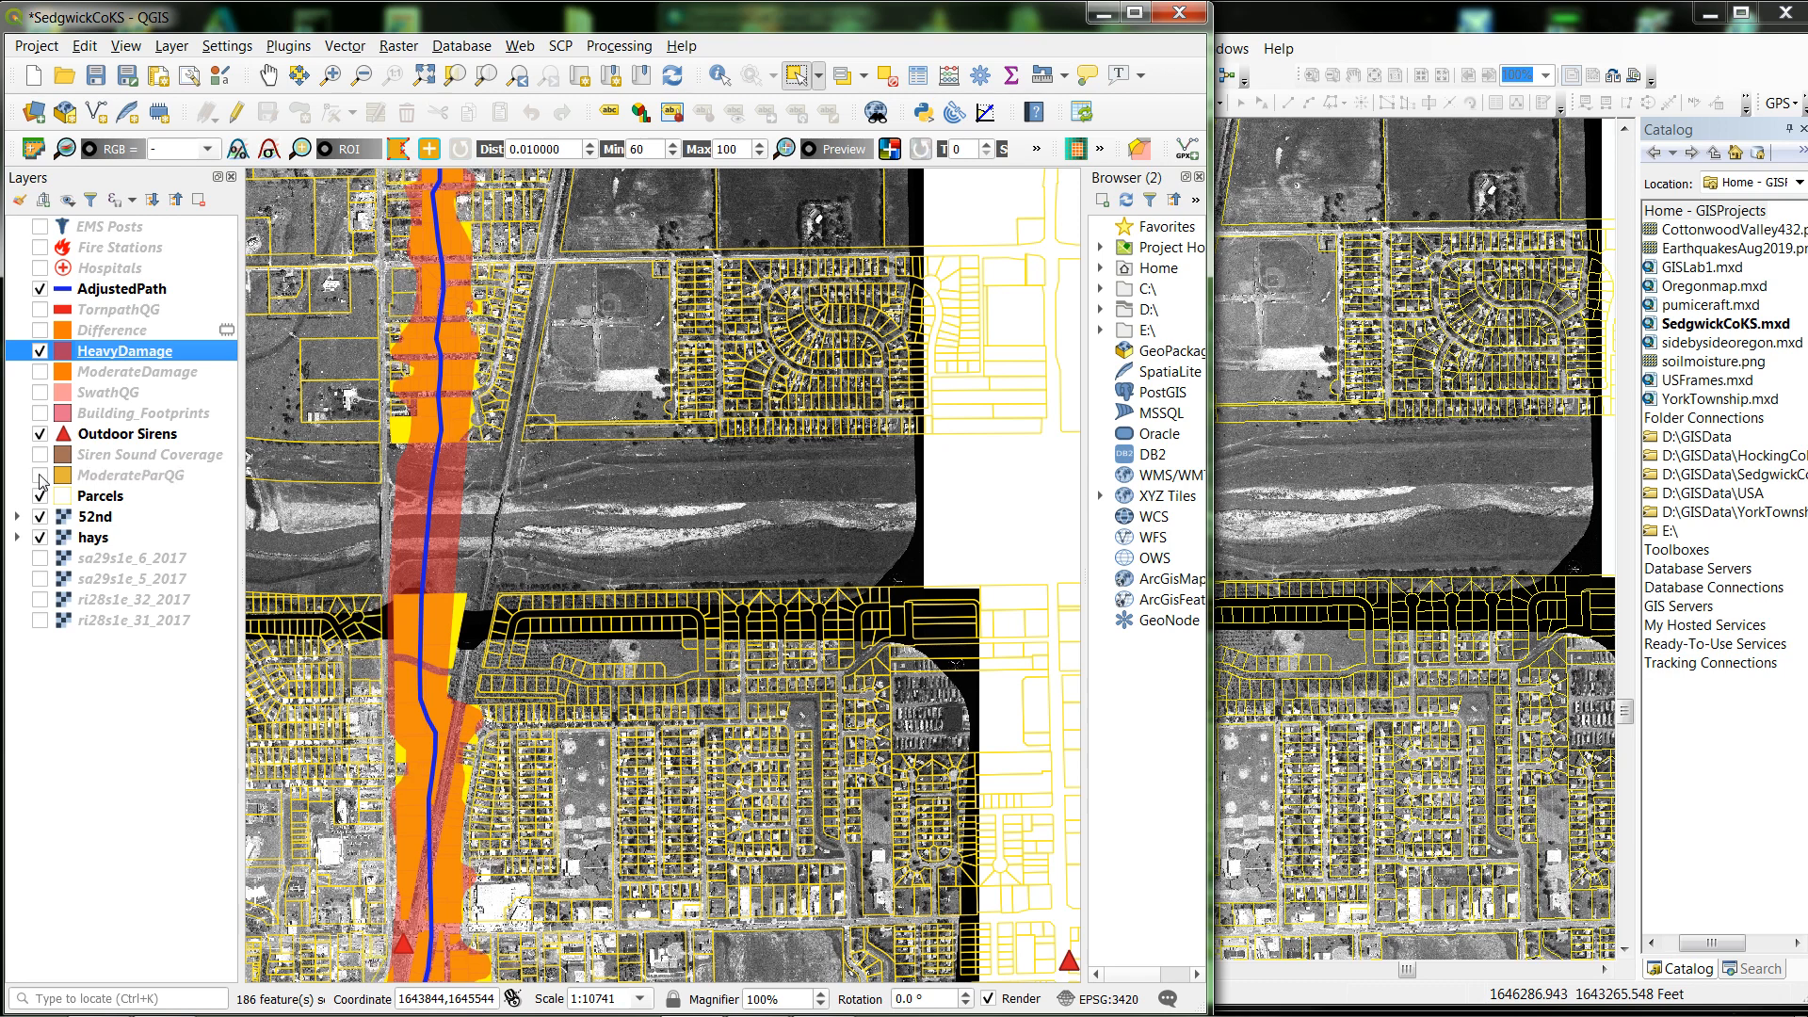
pyautogui.click(39, 477)
pyautogui.click(40, 476)
pyautogui.click(39, 477)
pyautogui.click(39, 476)
pyautogui.click(40, 477)
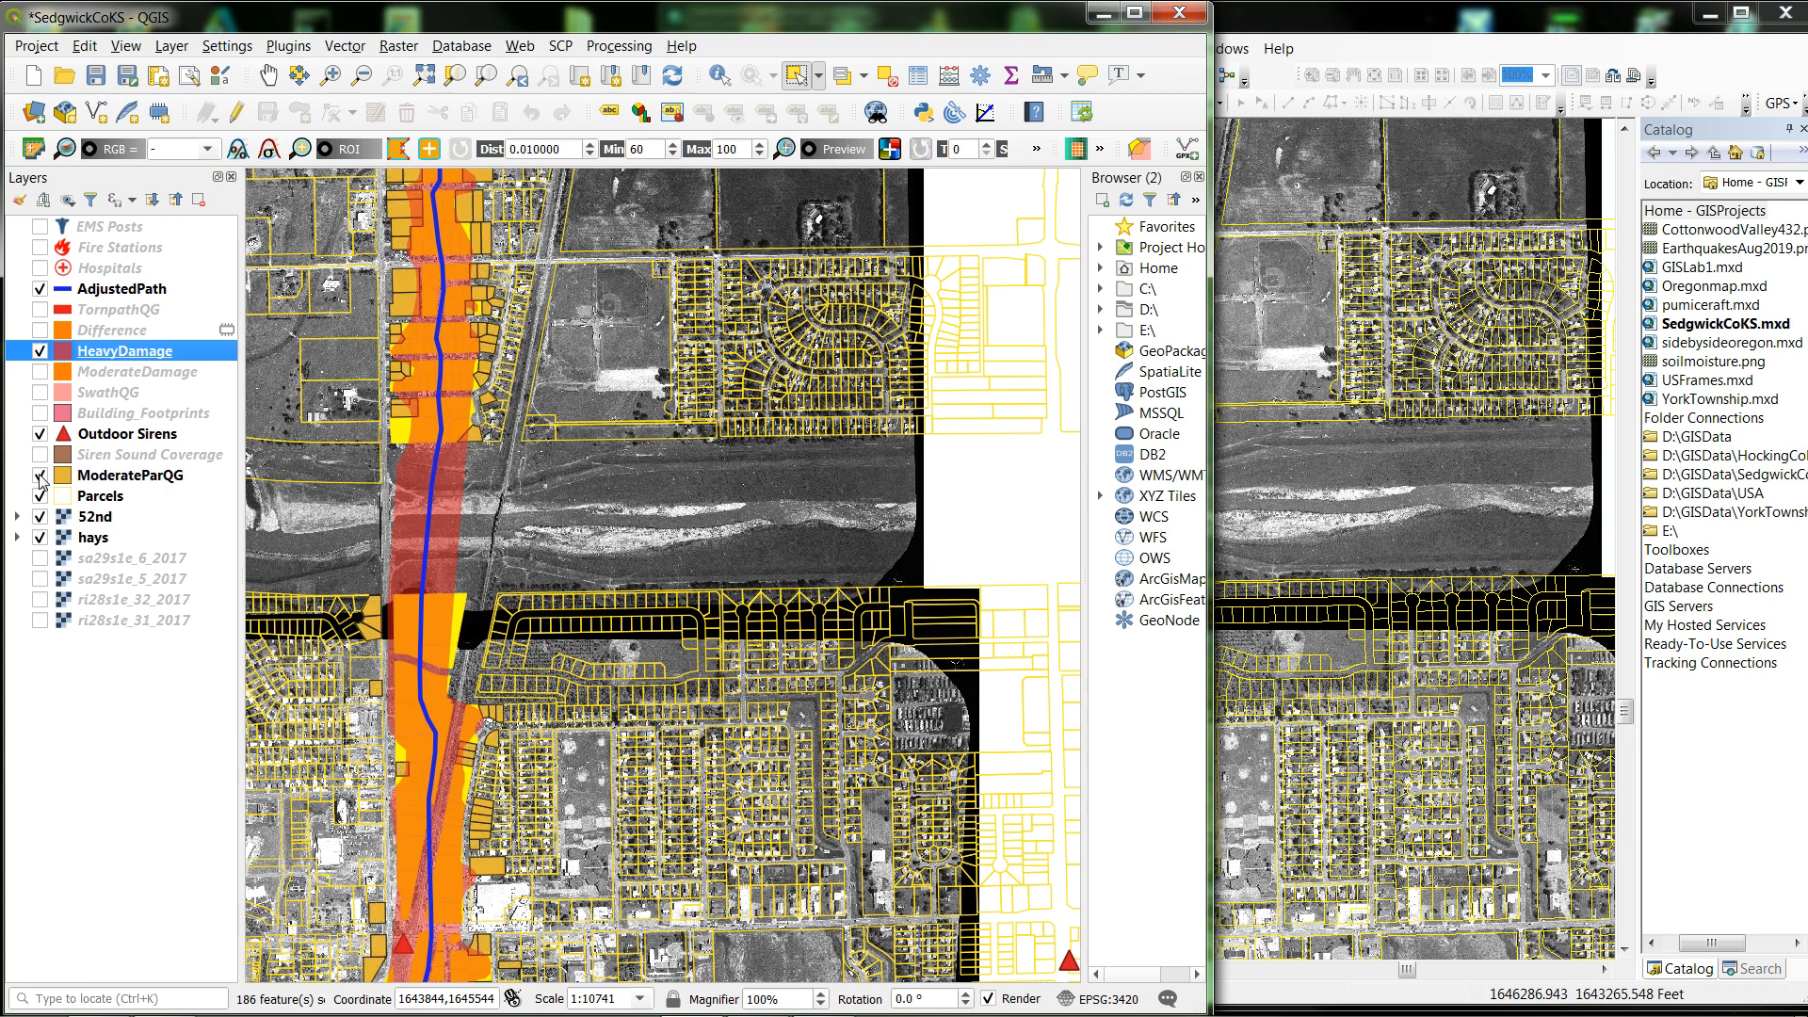
pyautogui.click(40, 476)
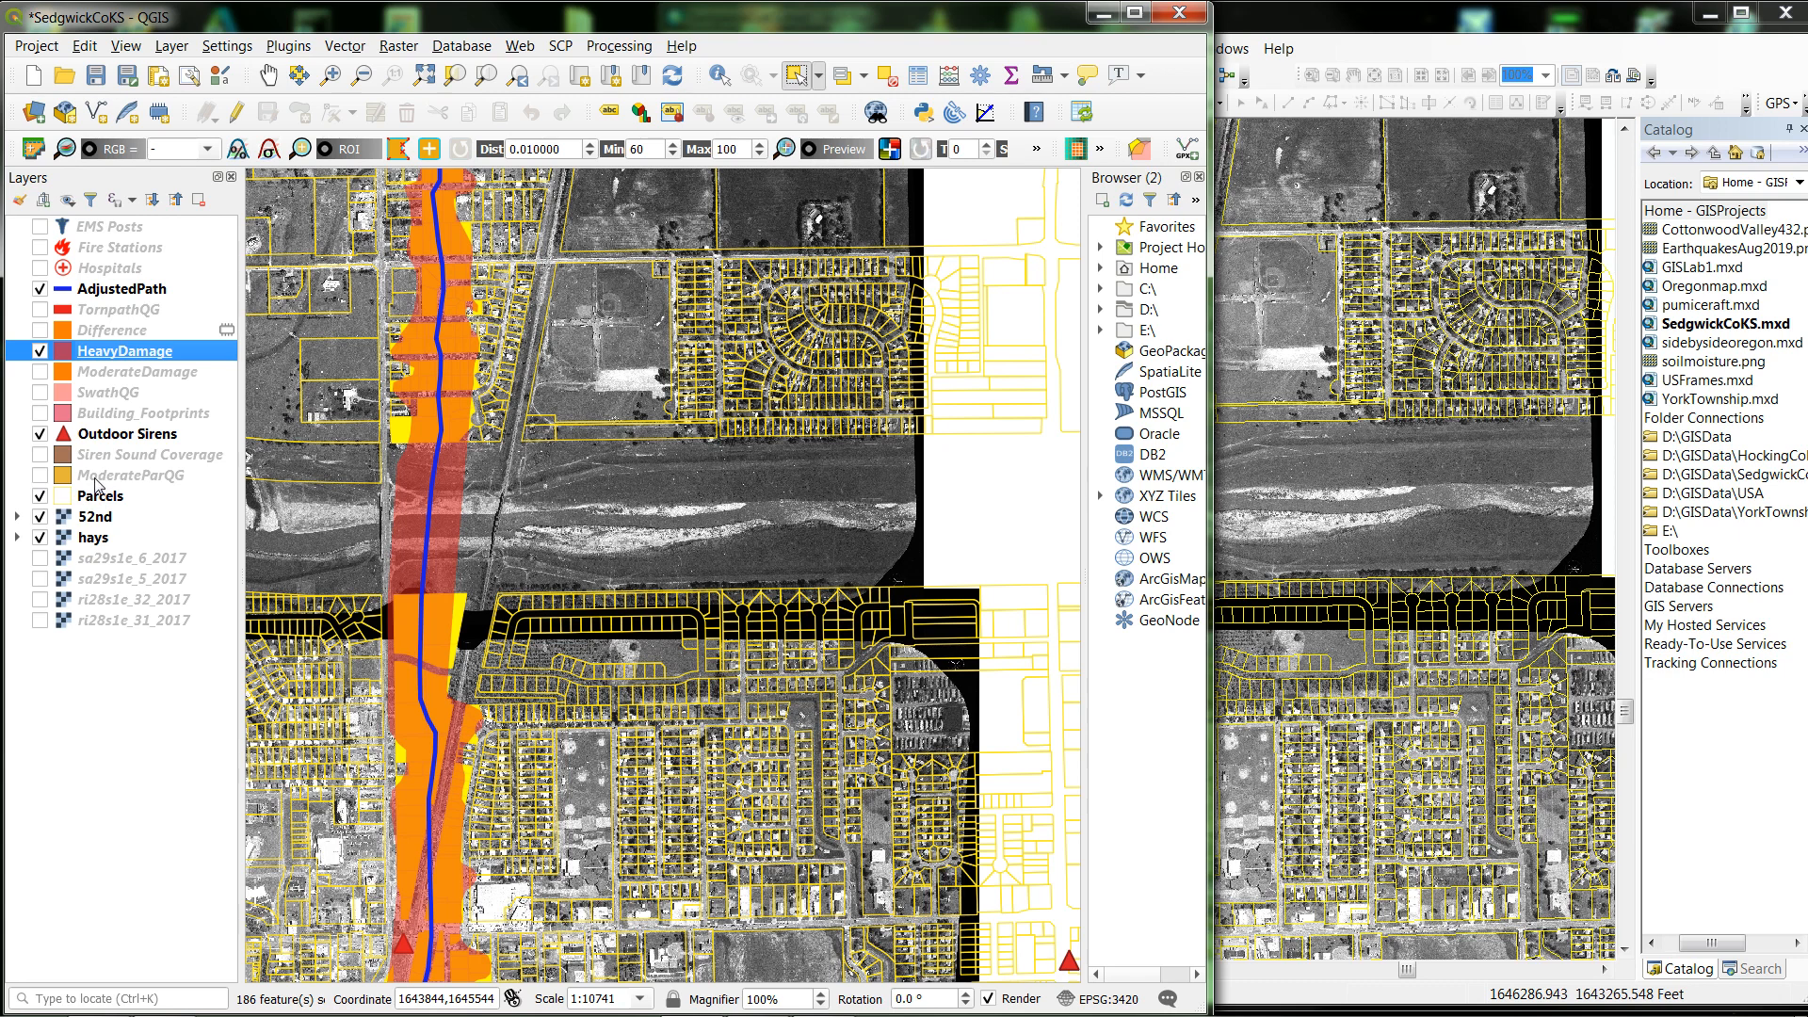
# Export only the selected Parcels features as the ESRI Shapefile HeavyParQG in D:\GISData\SedgwickCoKS and add it to the map
pyautogui.moveTo(97, 484)
pyautogui.rightClick(96, 499)
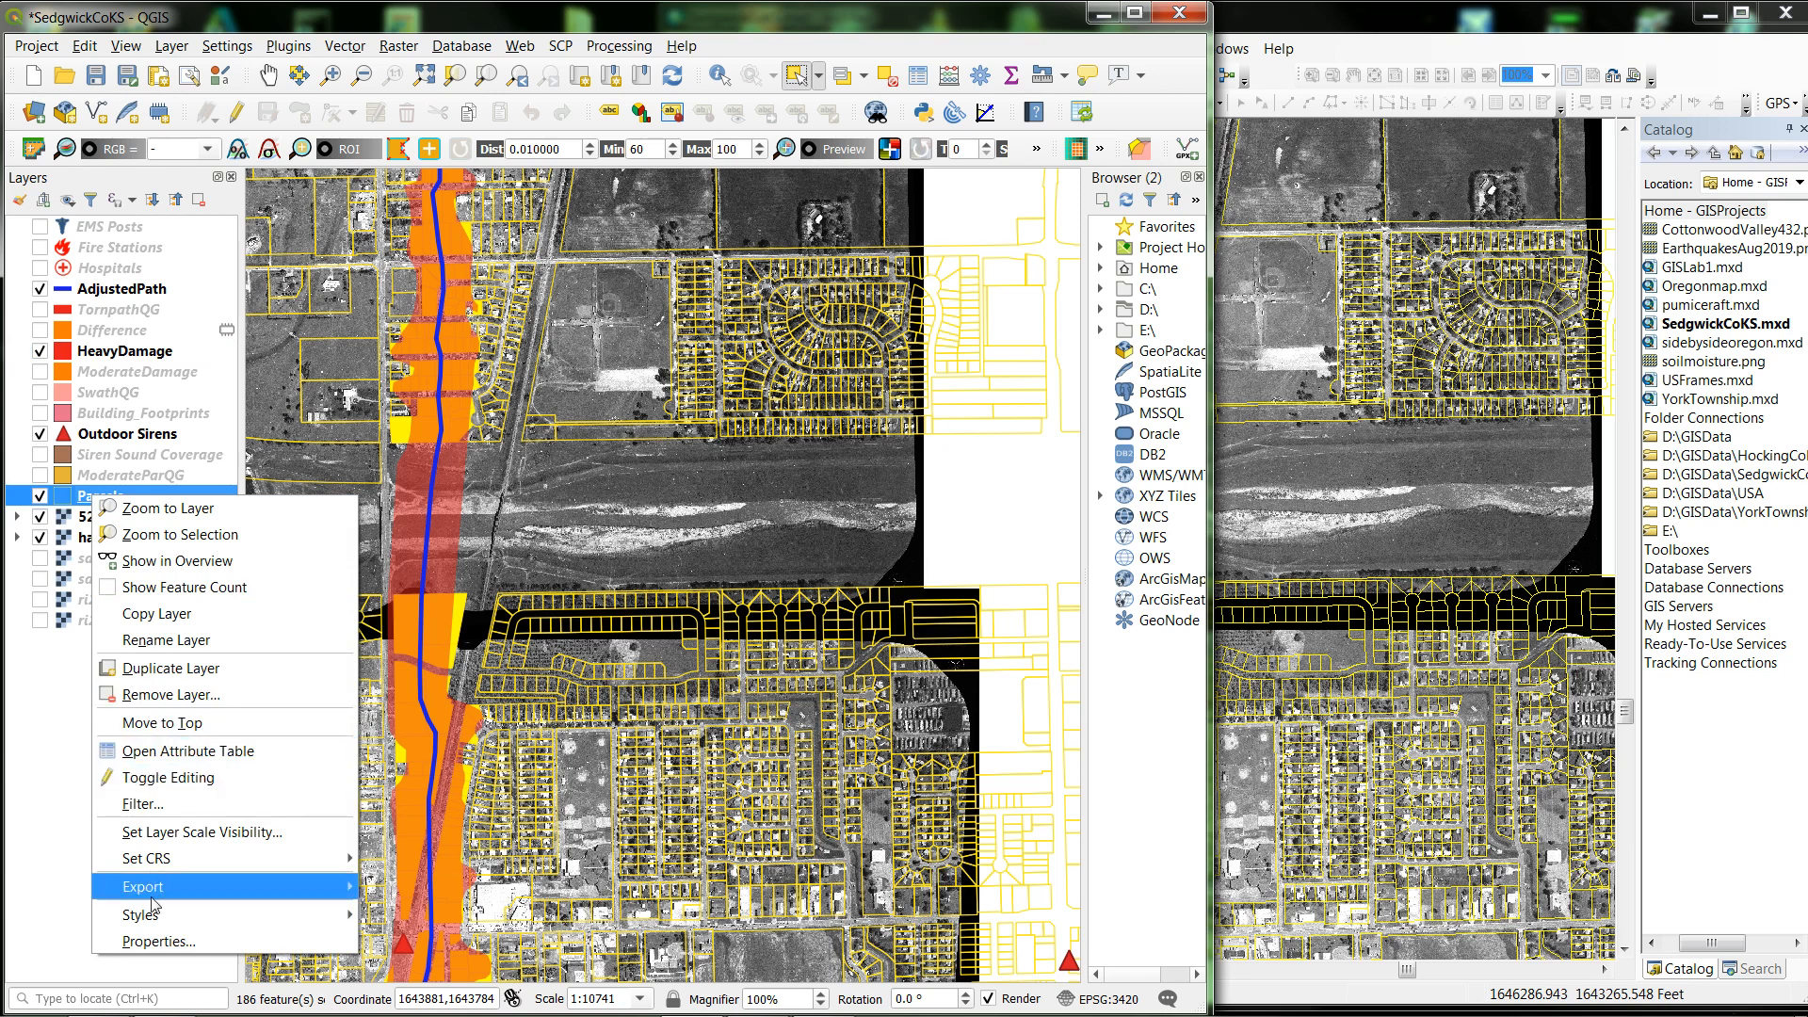
pyautogui.moveTo(151, 886)
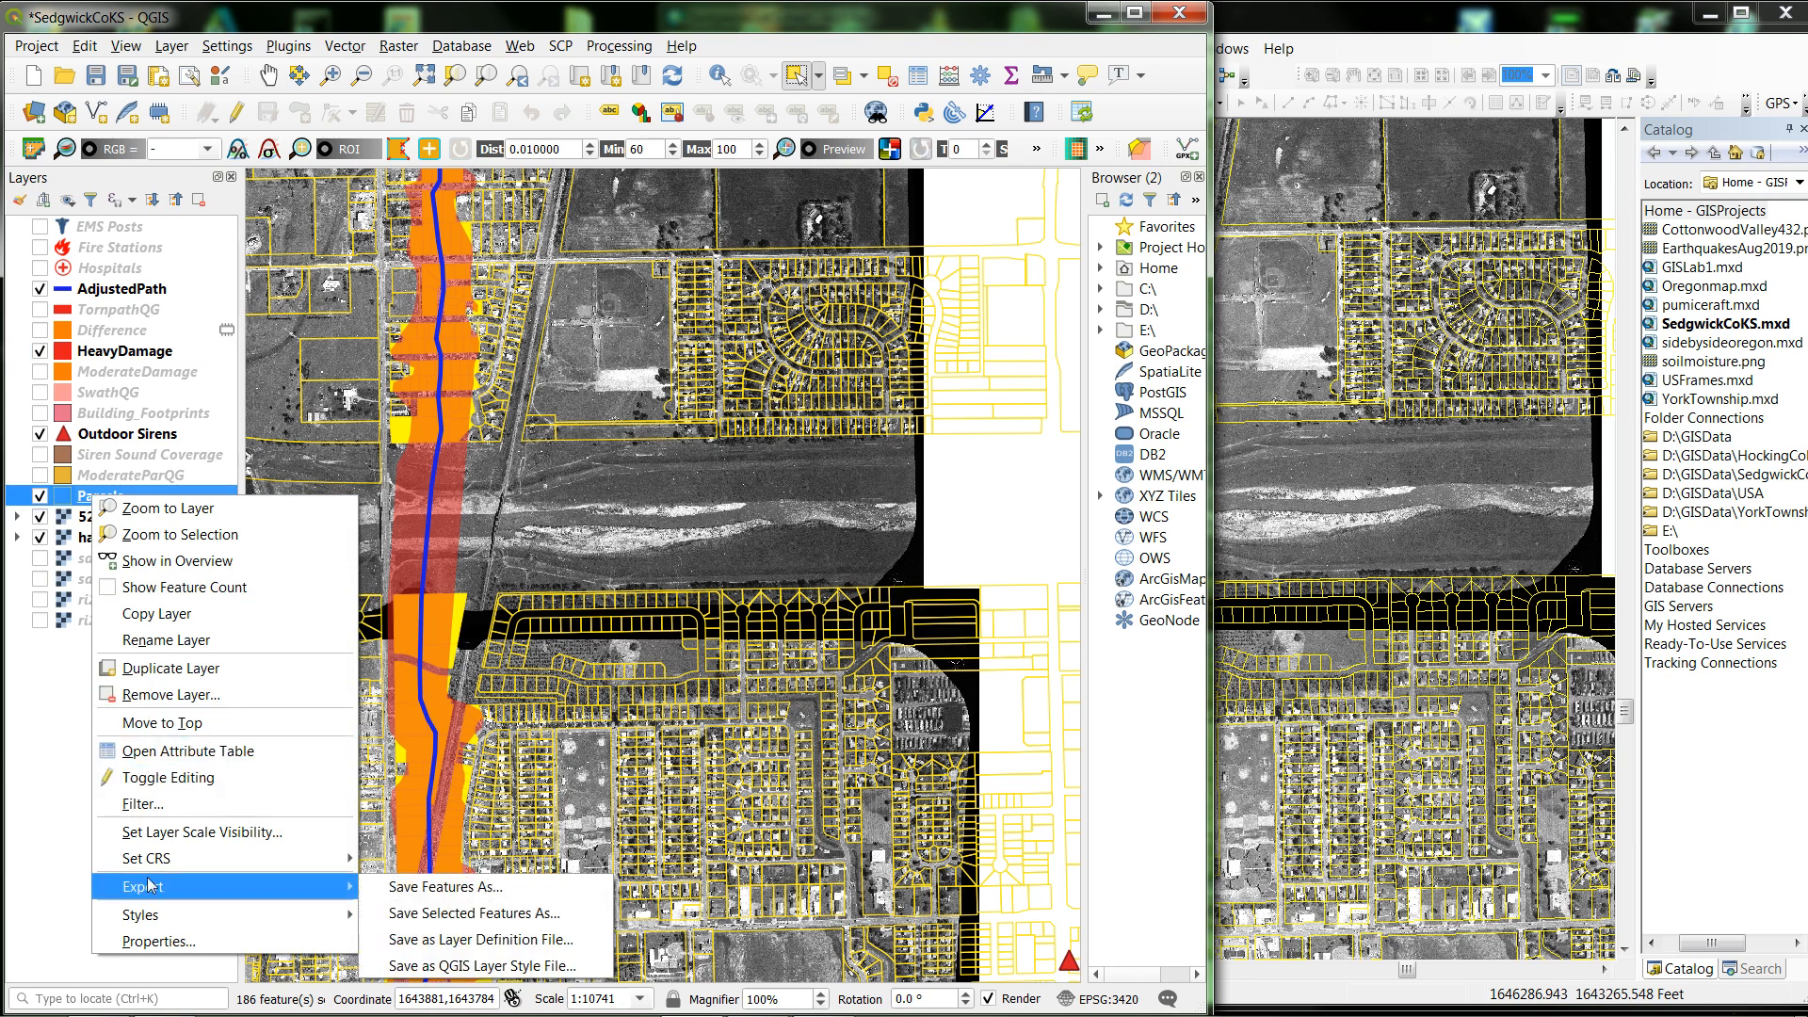
pyautogui.click(446, 918)
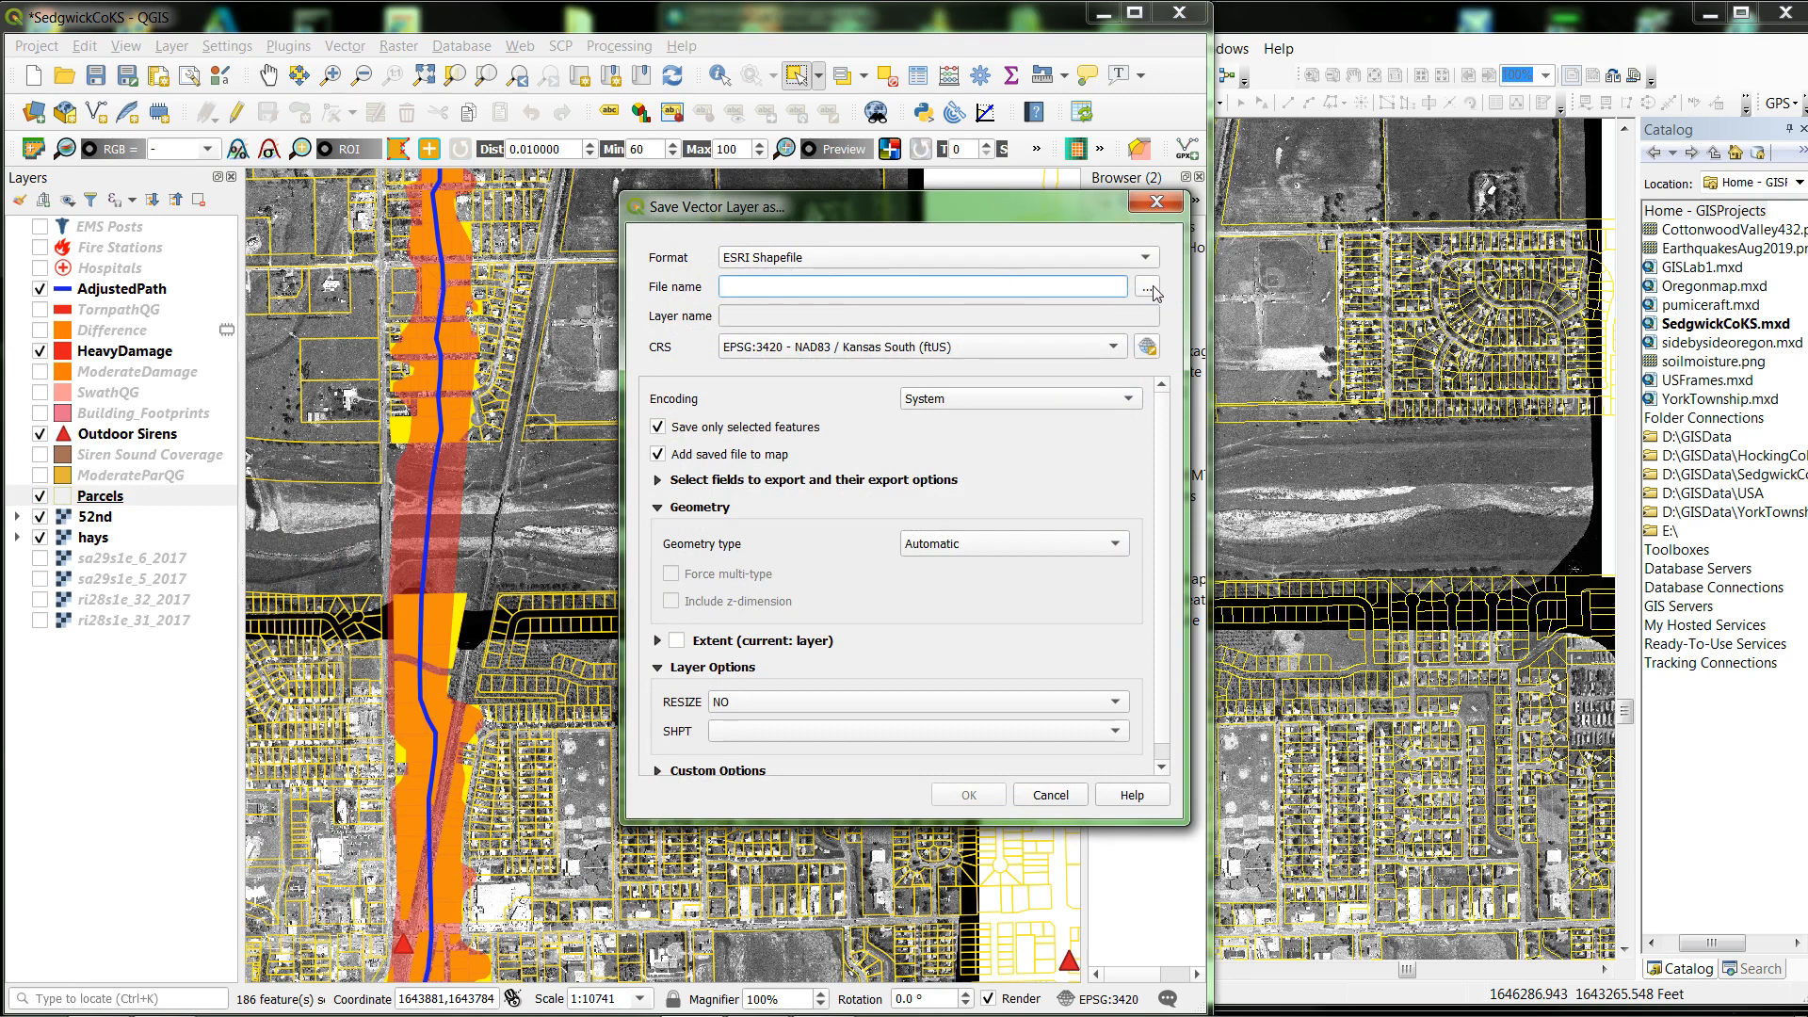
pyautogui.click(1148, 289)
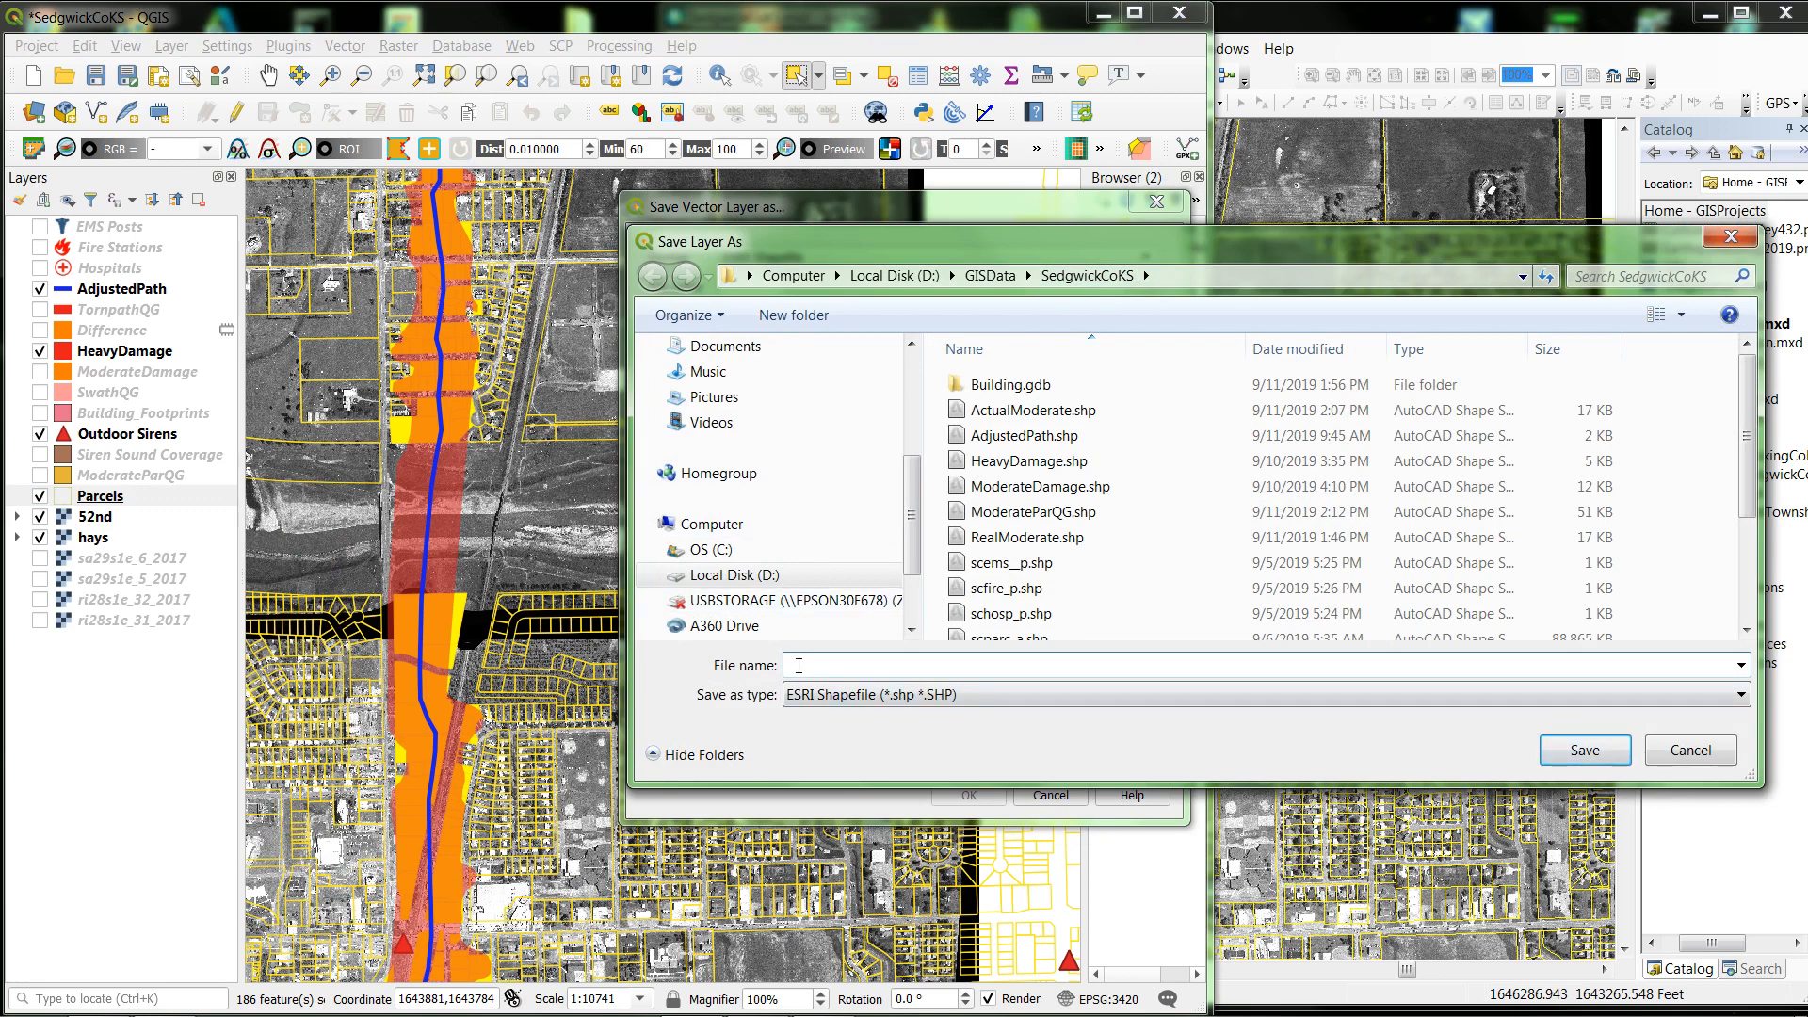
pyautogui.write('H')
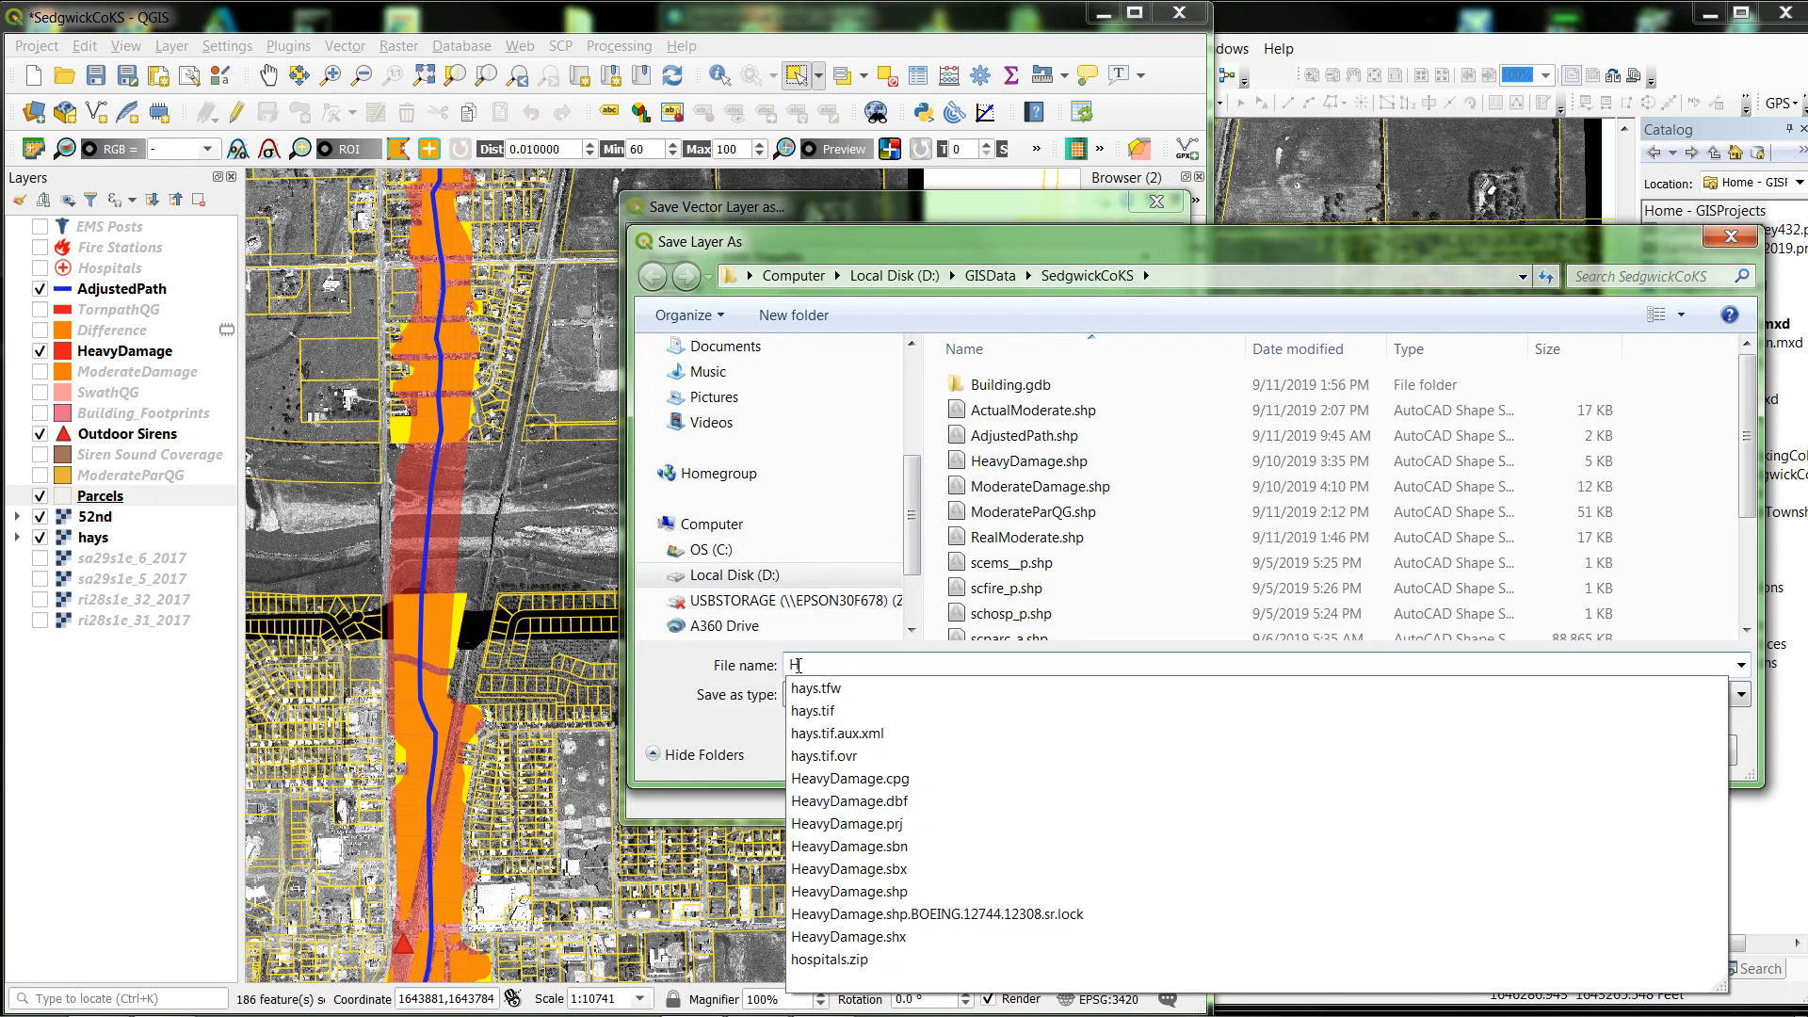
pyautogui.write('eavy')
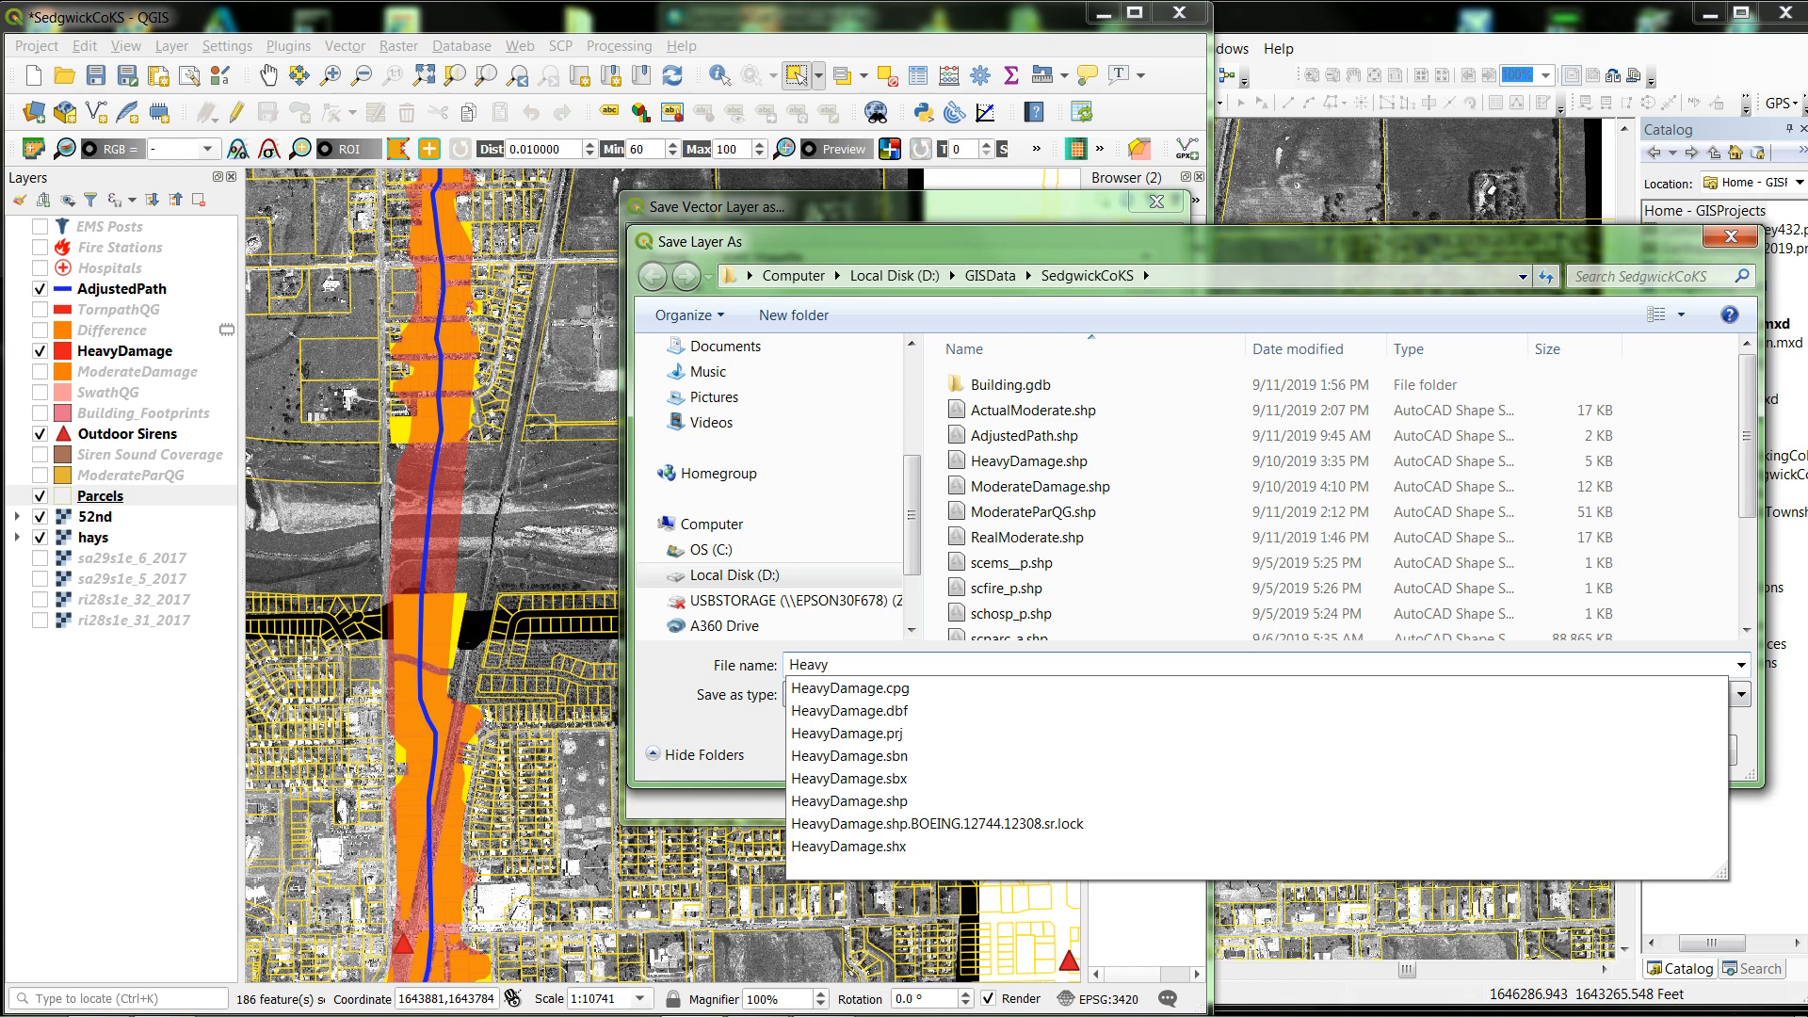
pyautogui.write('Par')
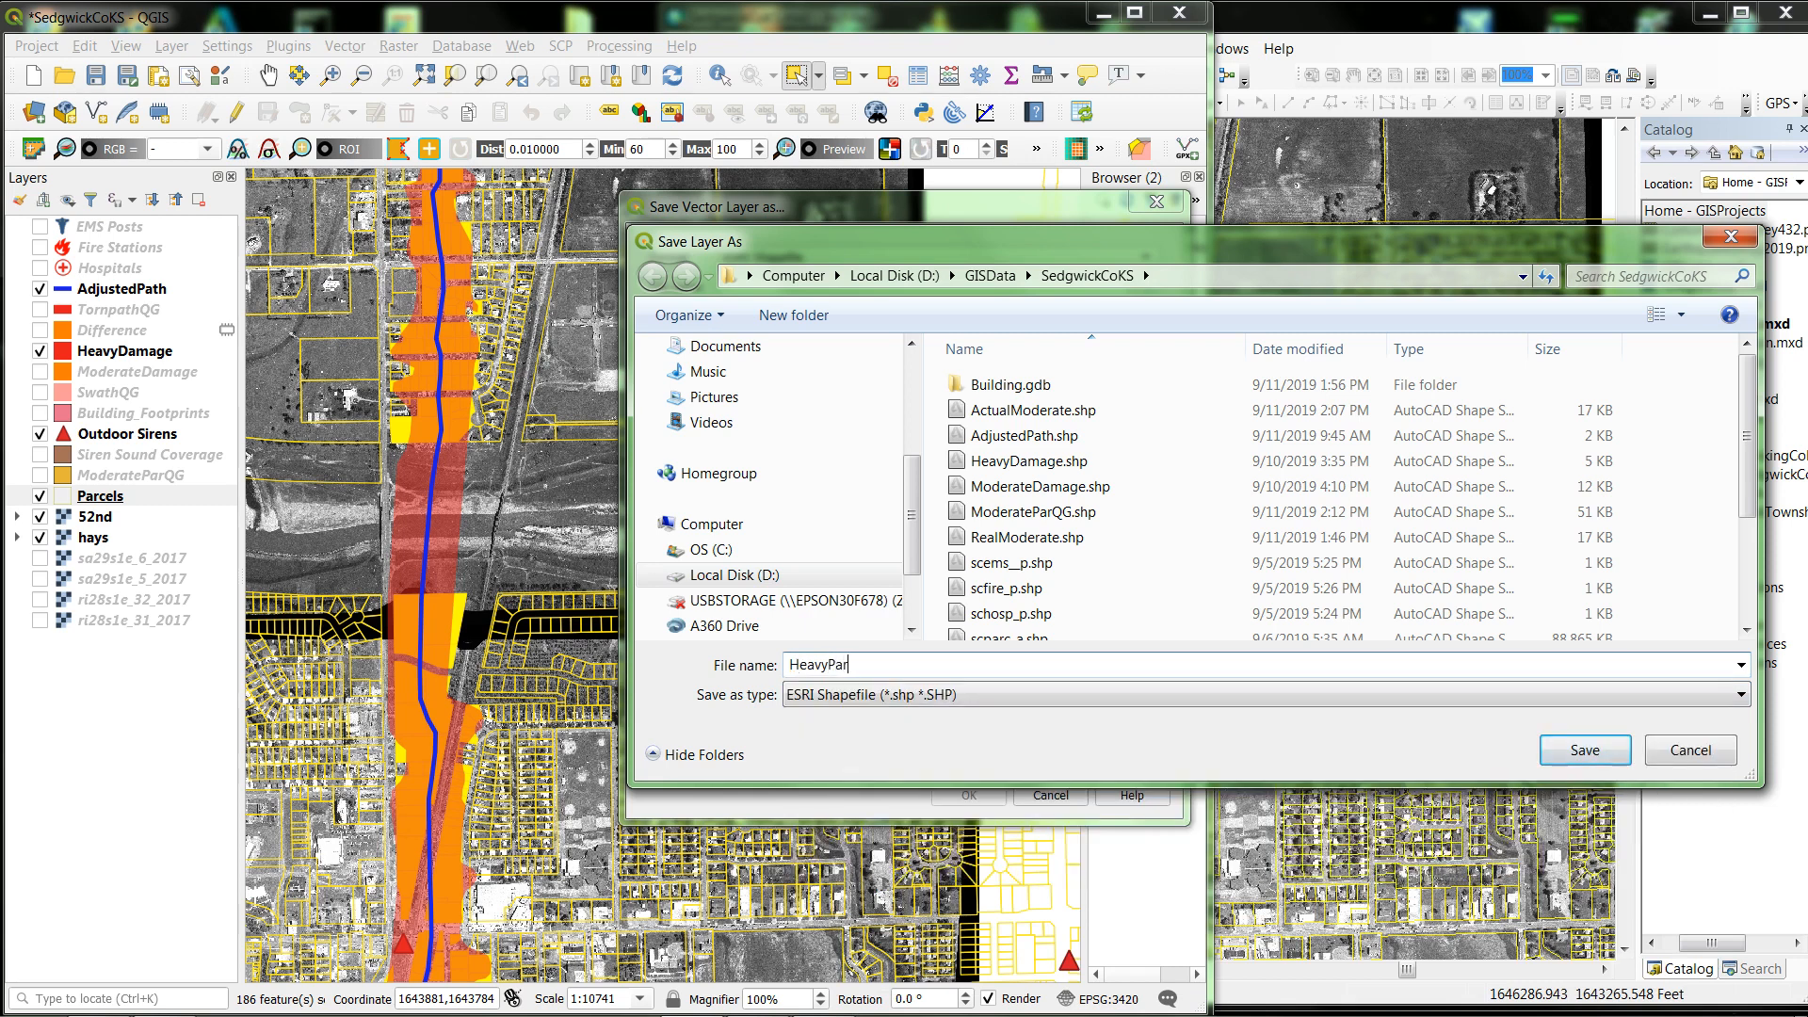
pyautogui.write('QG')
pyautogui.click(1585, 751)
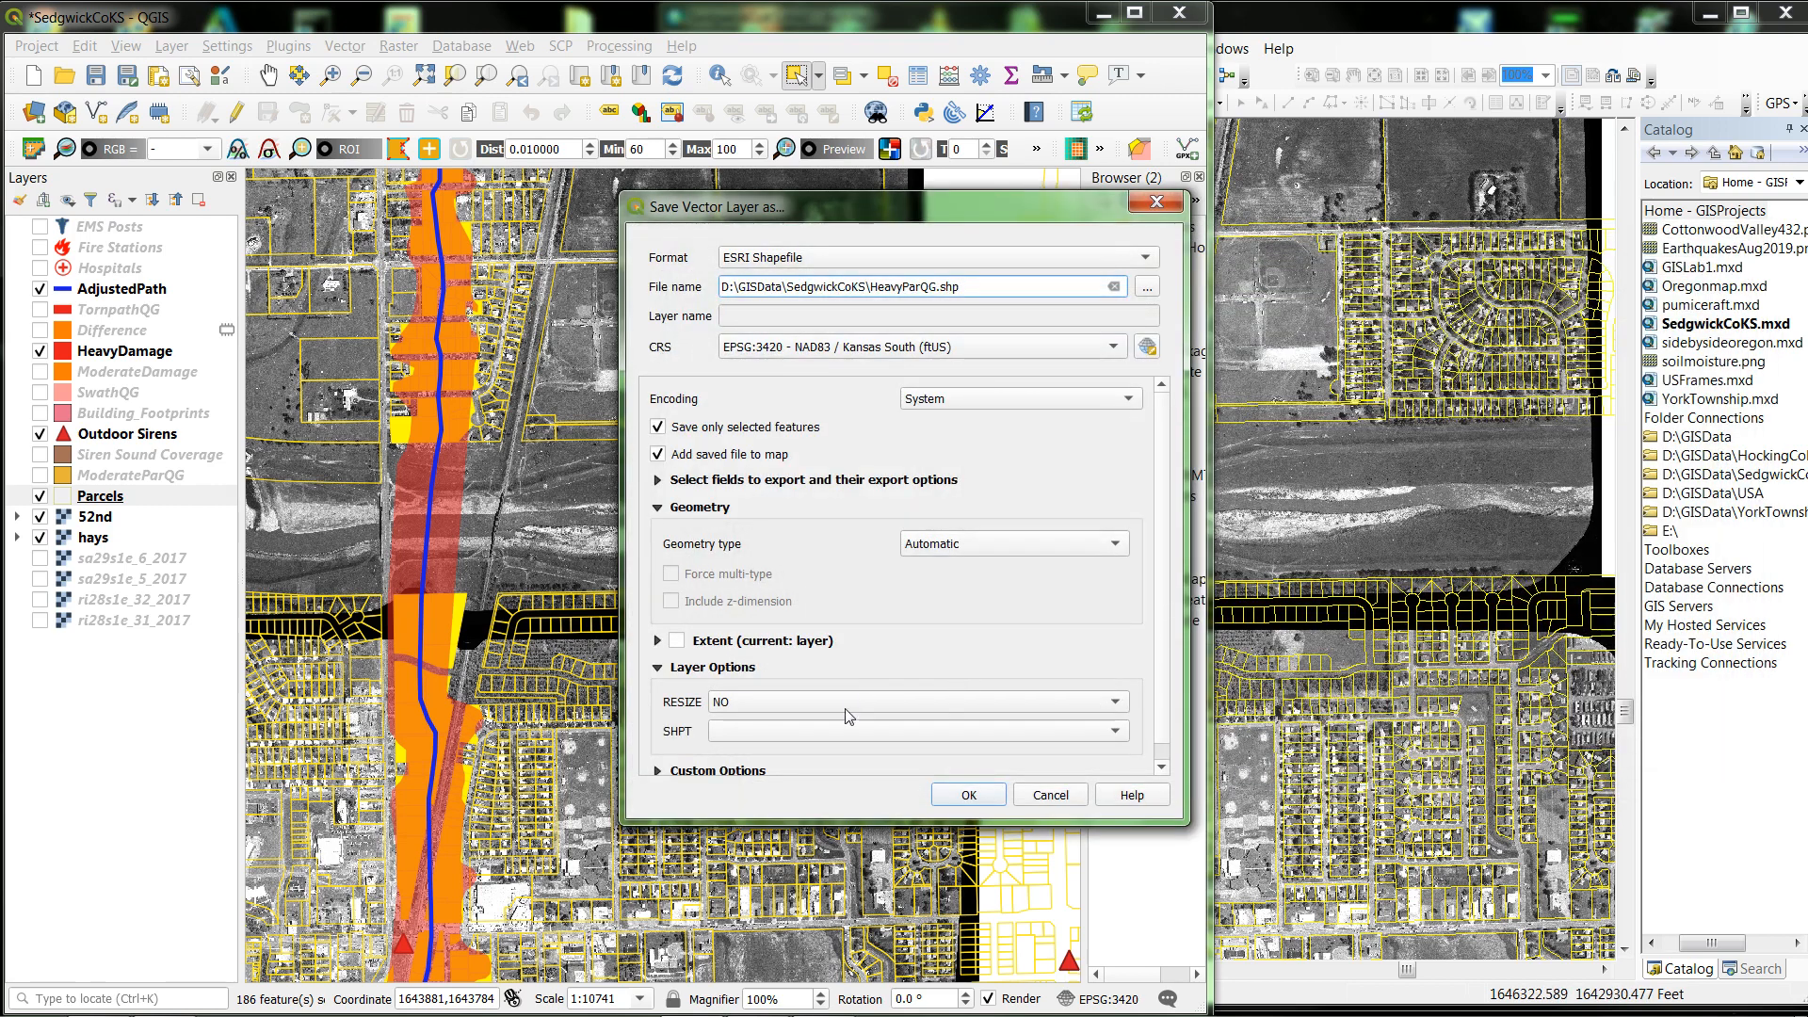
pyautogui.click(970, 796)
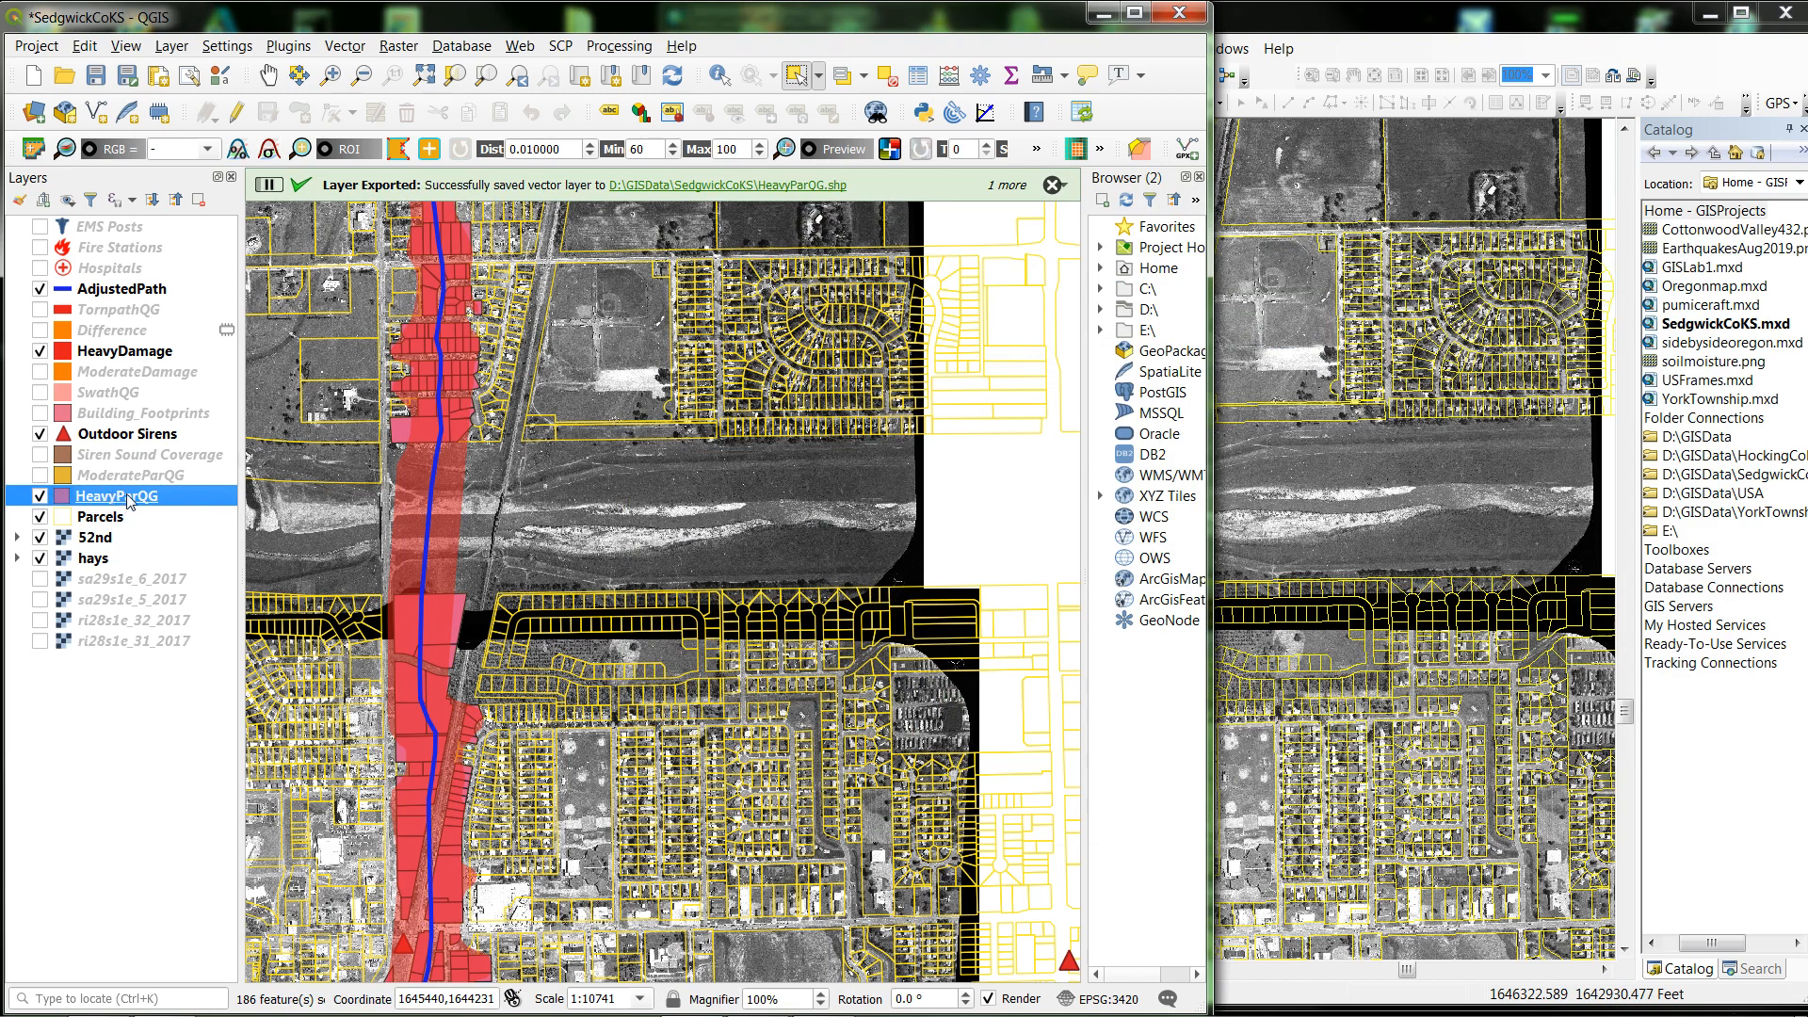
# Hide the Parcels and HeavyDamage layers and show ModerateParQG together with HeavyParQG
pyautogui.click(40, 516)
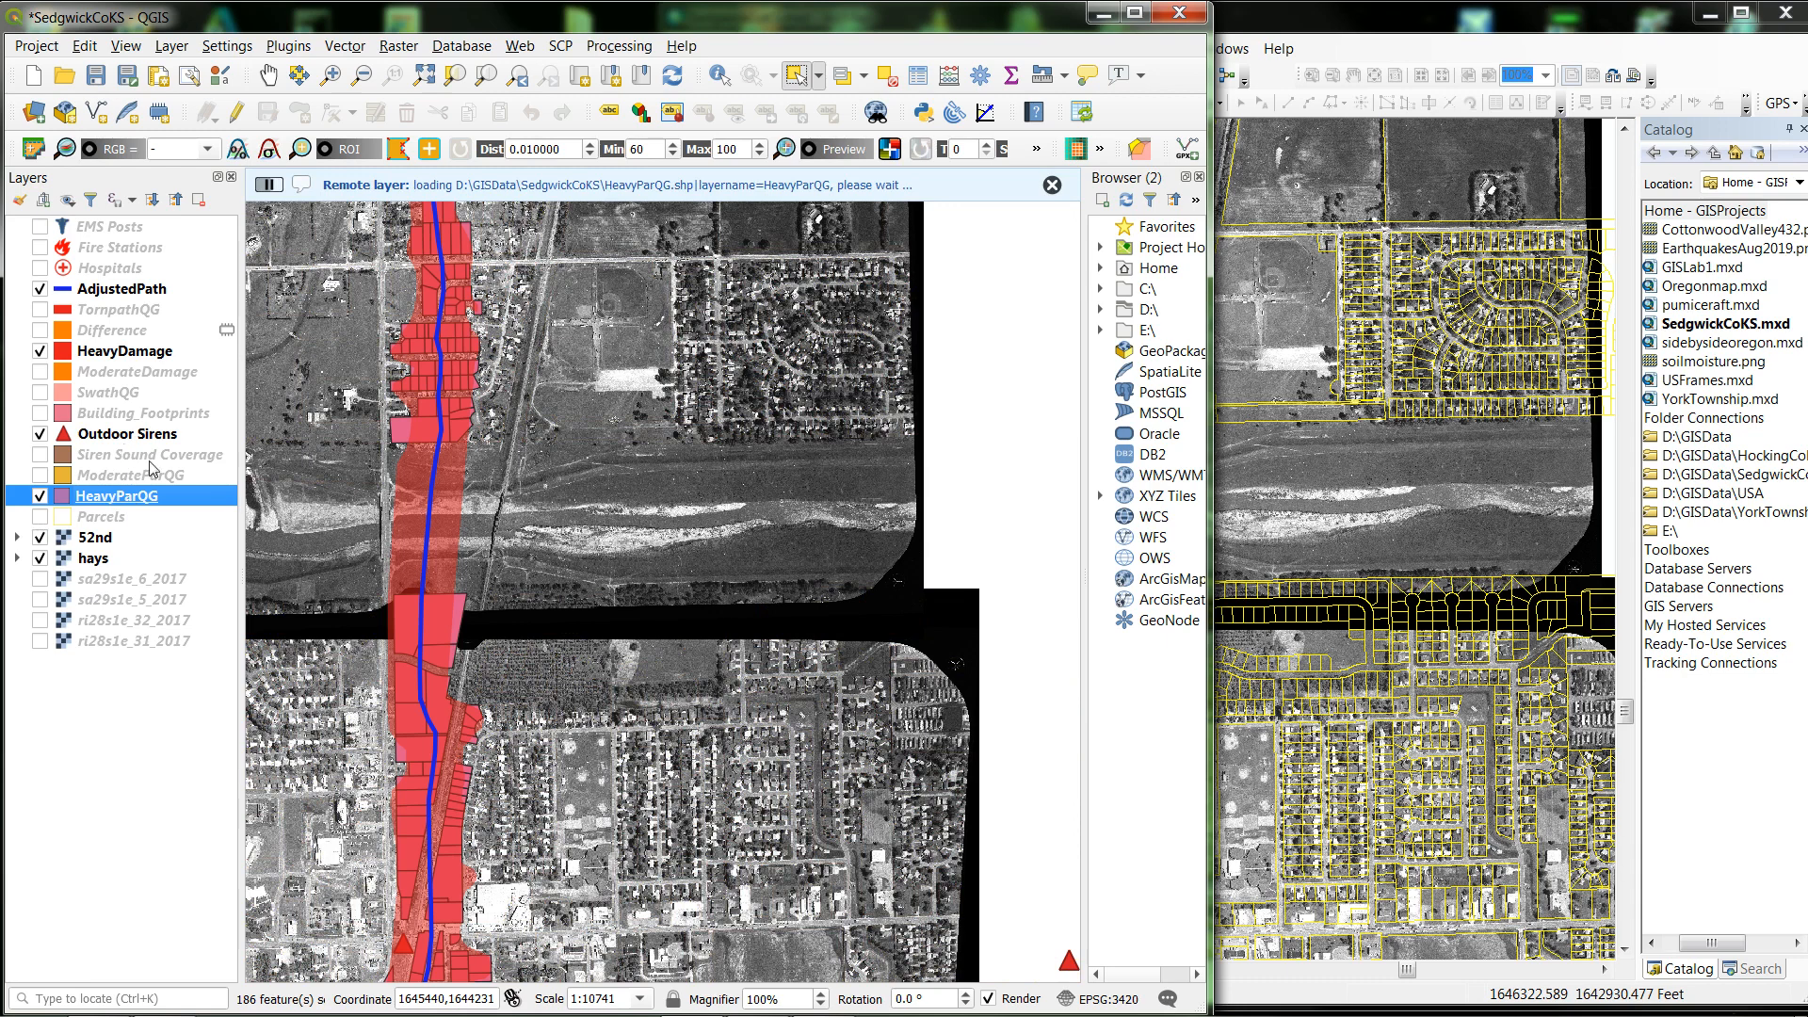
pyautogui.click(41, 352)
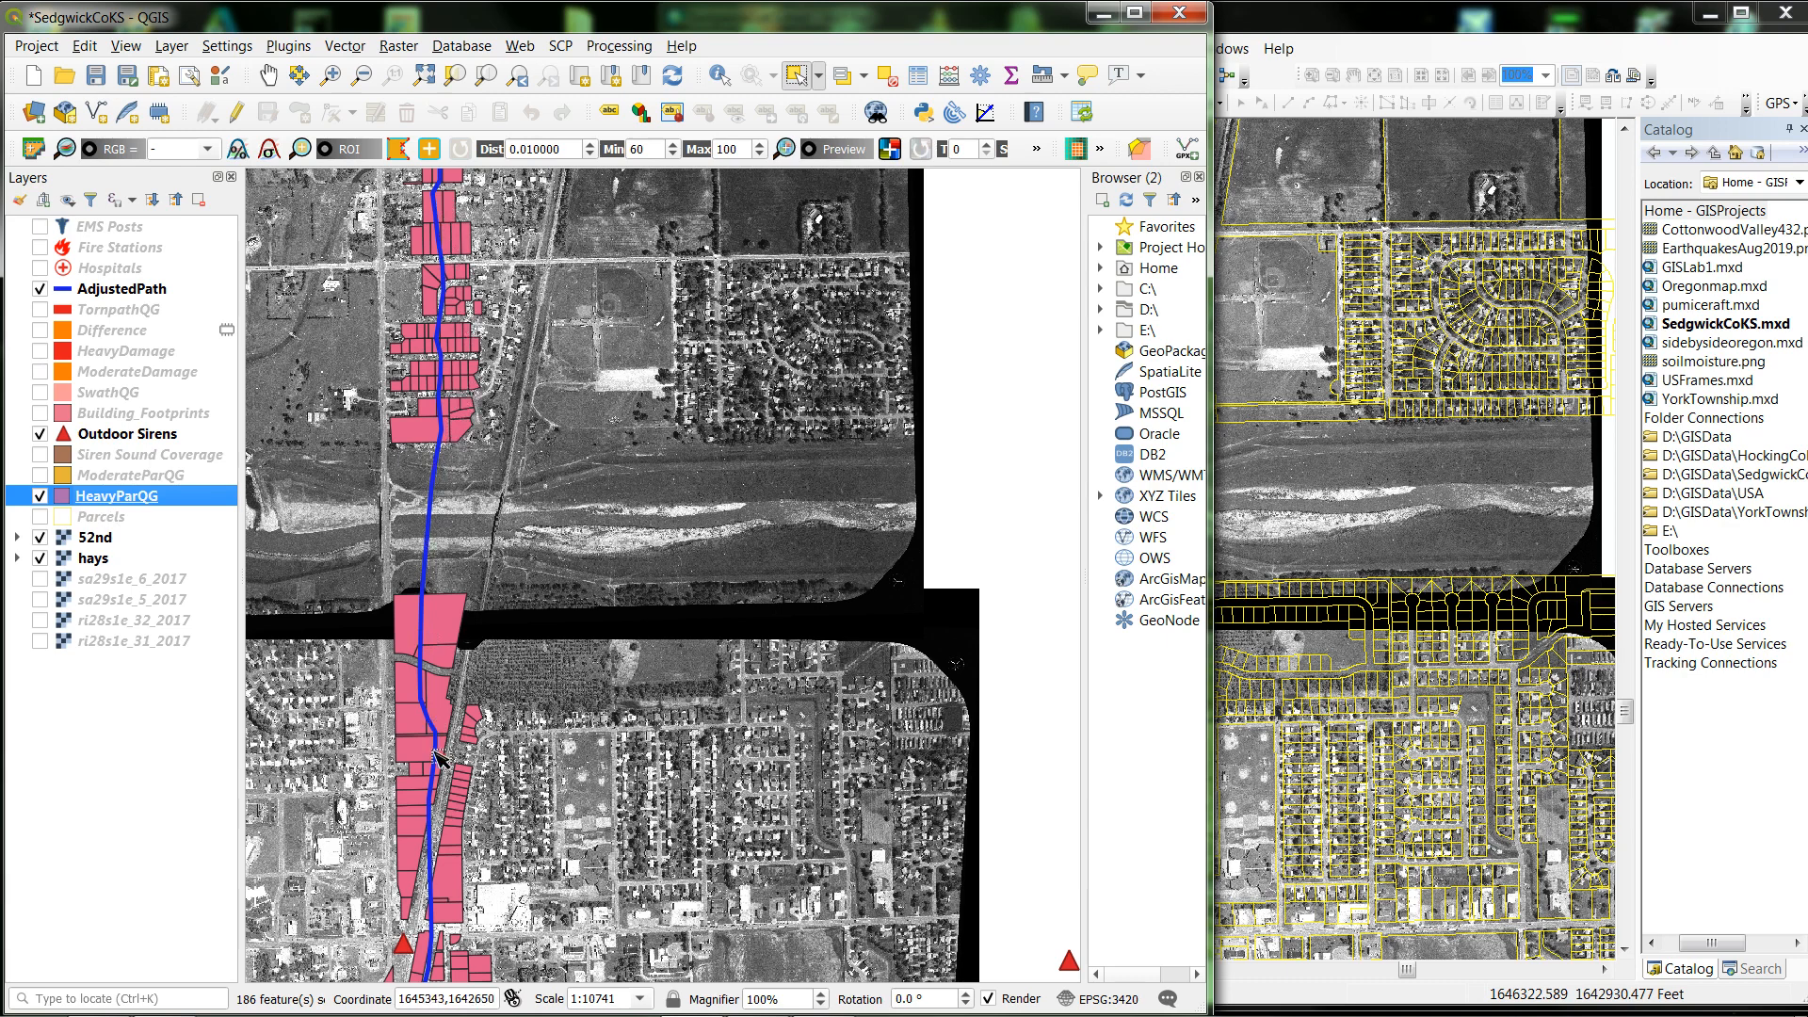
pyautogui.click(40, 475)
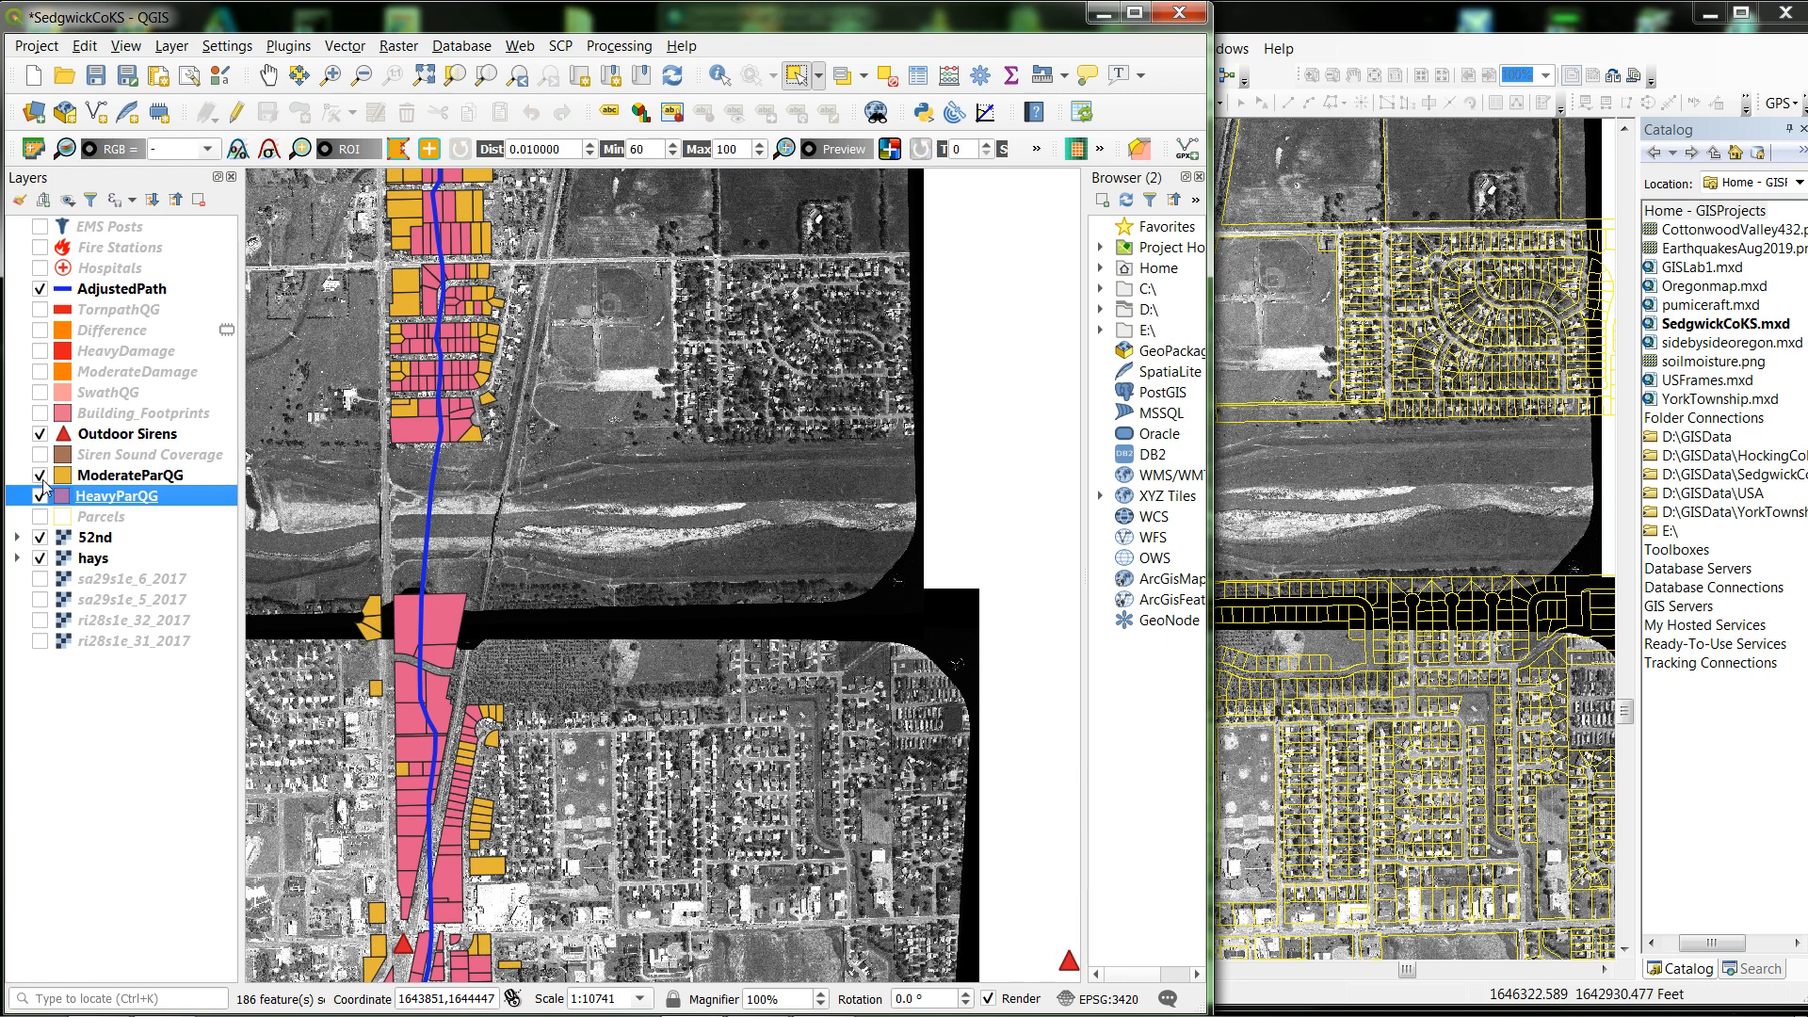
# Toggle ModerateParQG and HeavyParQG off and on repeatedly to compare the two parcel sets, leaving both visible
pyautogui.click(41, 475)
pyautogui.click(41, 476)
pyautogui.click(40, 475)
pyautogui.click(41, 476)
pyautogui.click(41, 496)
pyautogui.click(40, 496)
pyautogui.click(41, 496)
pyautogui.click(41, 497)
pyautogui.click(41, 496)
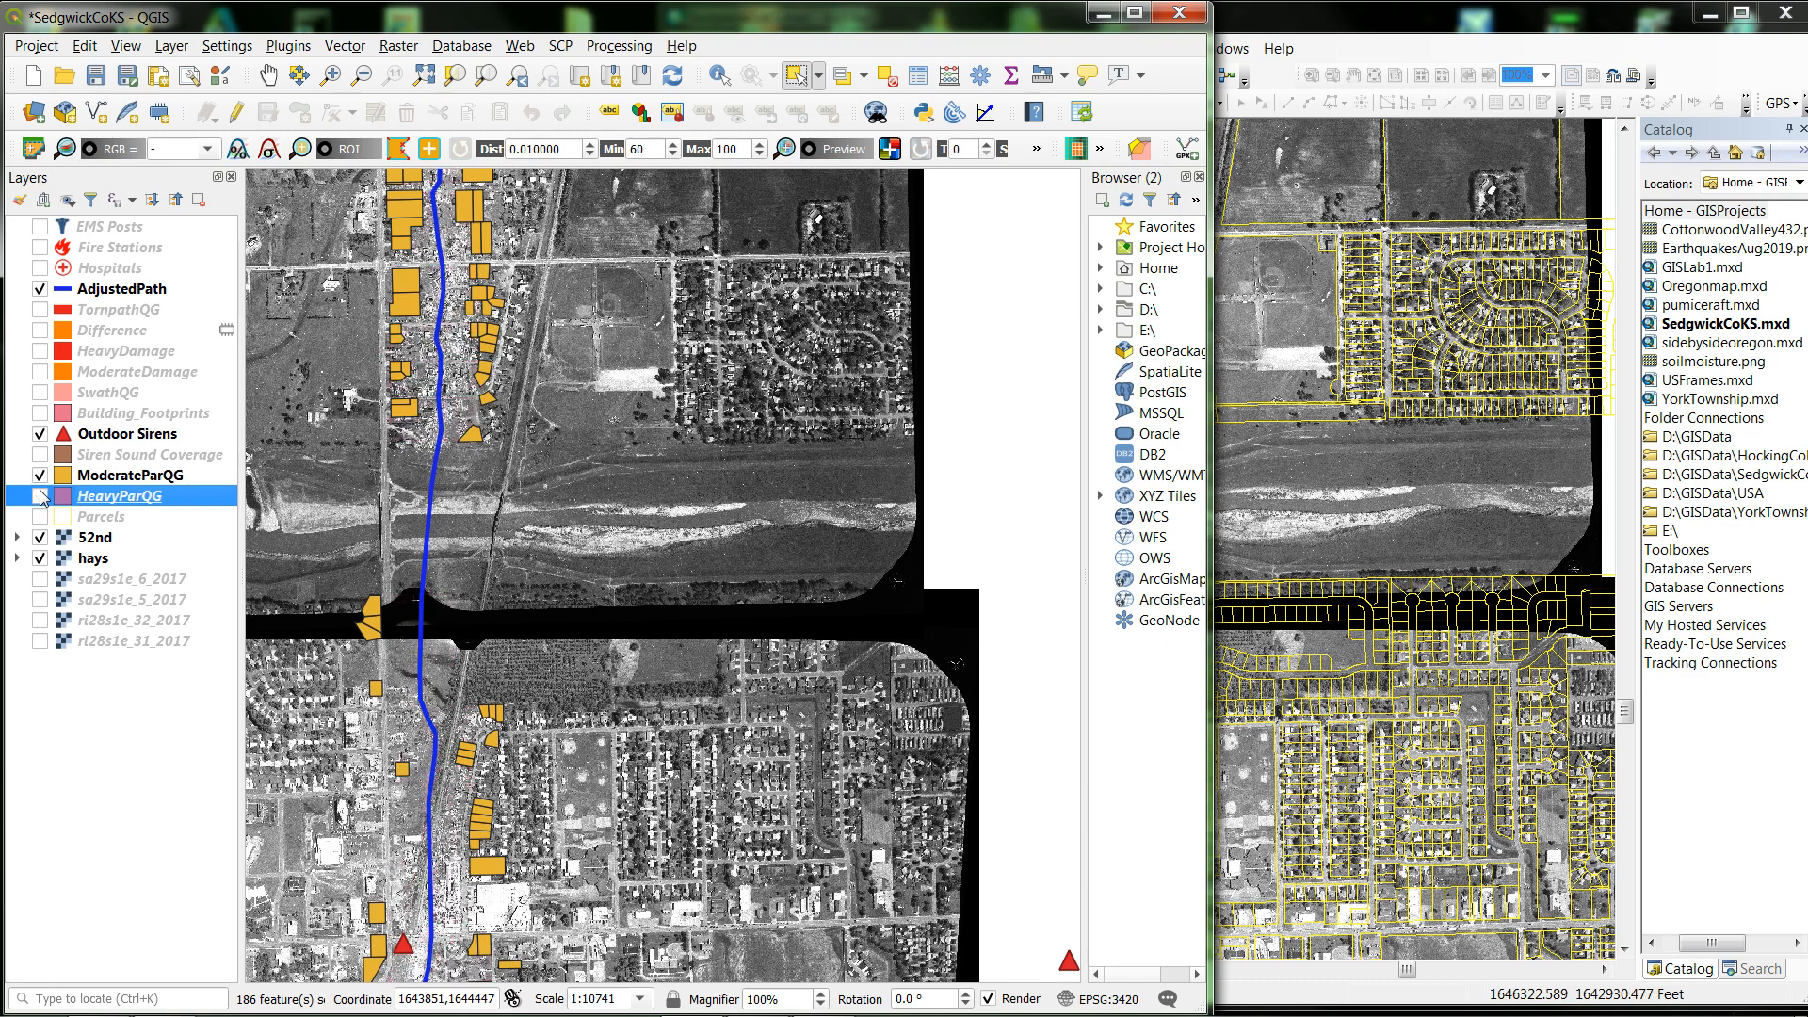
pyautogui.click(40, 496)
pyautogui.click(41, 497)
pyautogui.click(41, 496)
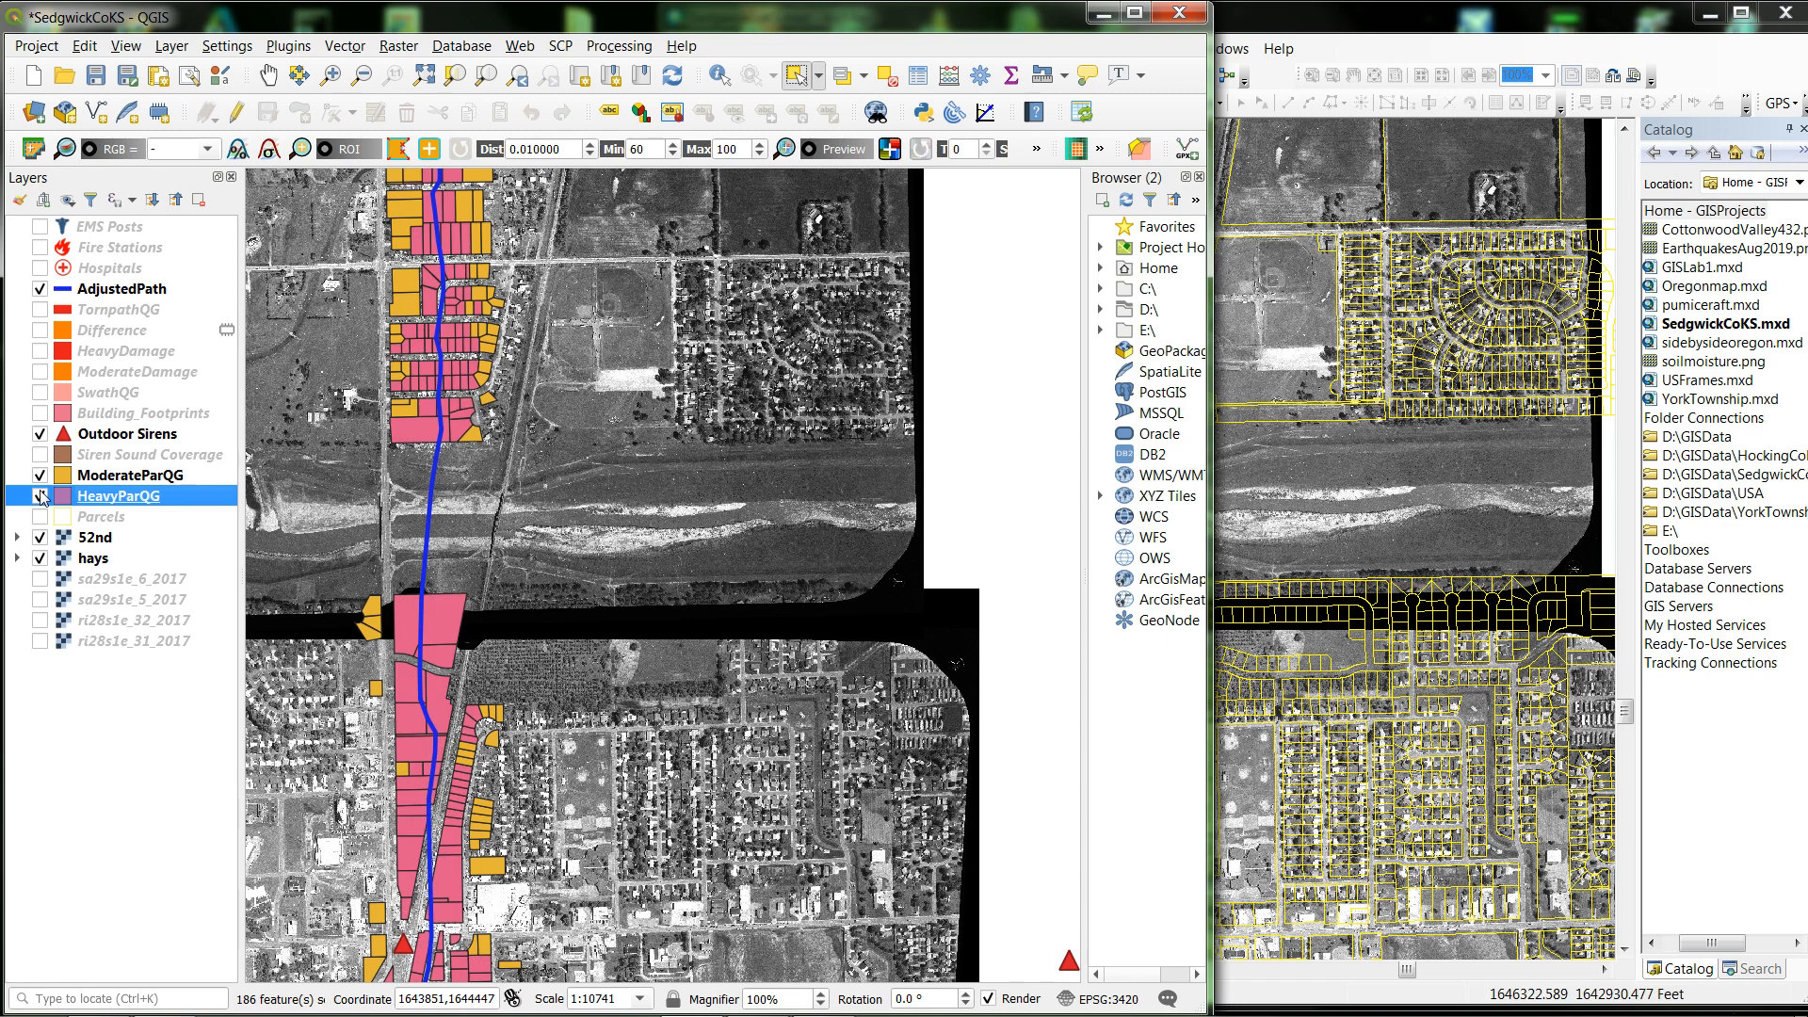
pyautogui.click(41, 497)
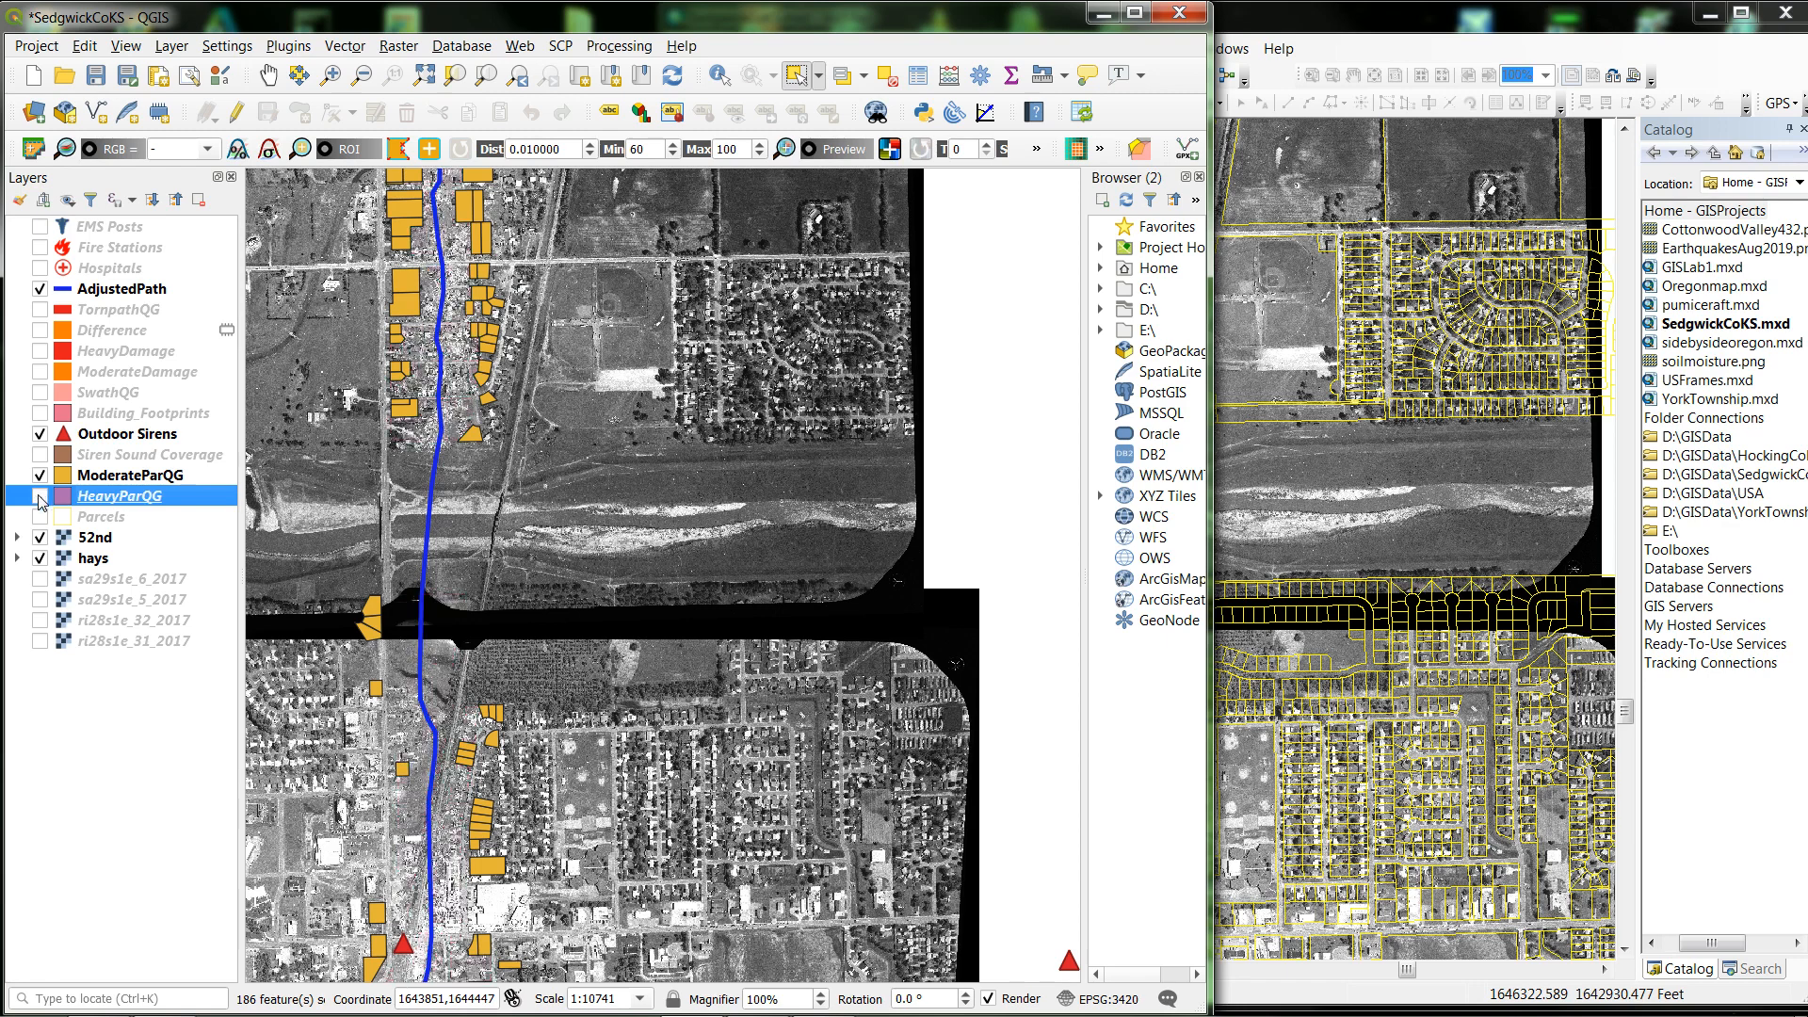
pyautogui.click(41, 497)
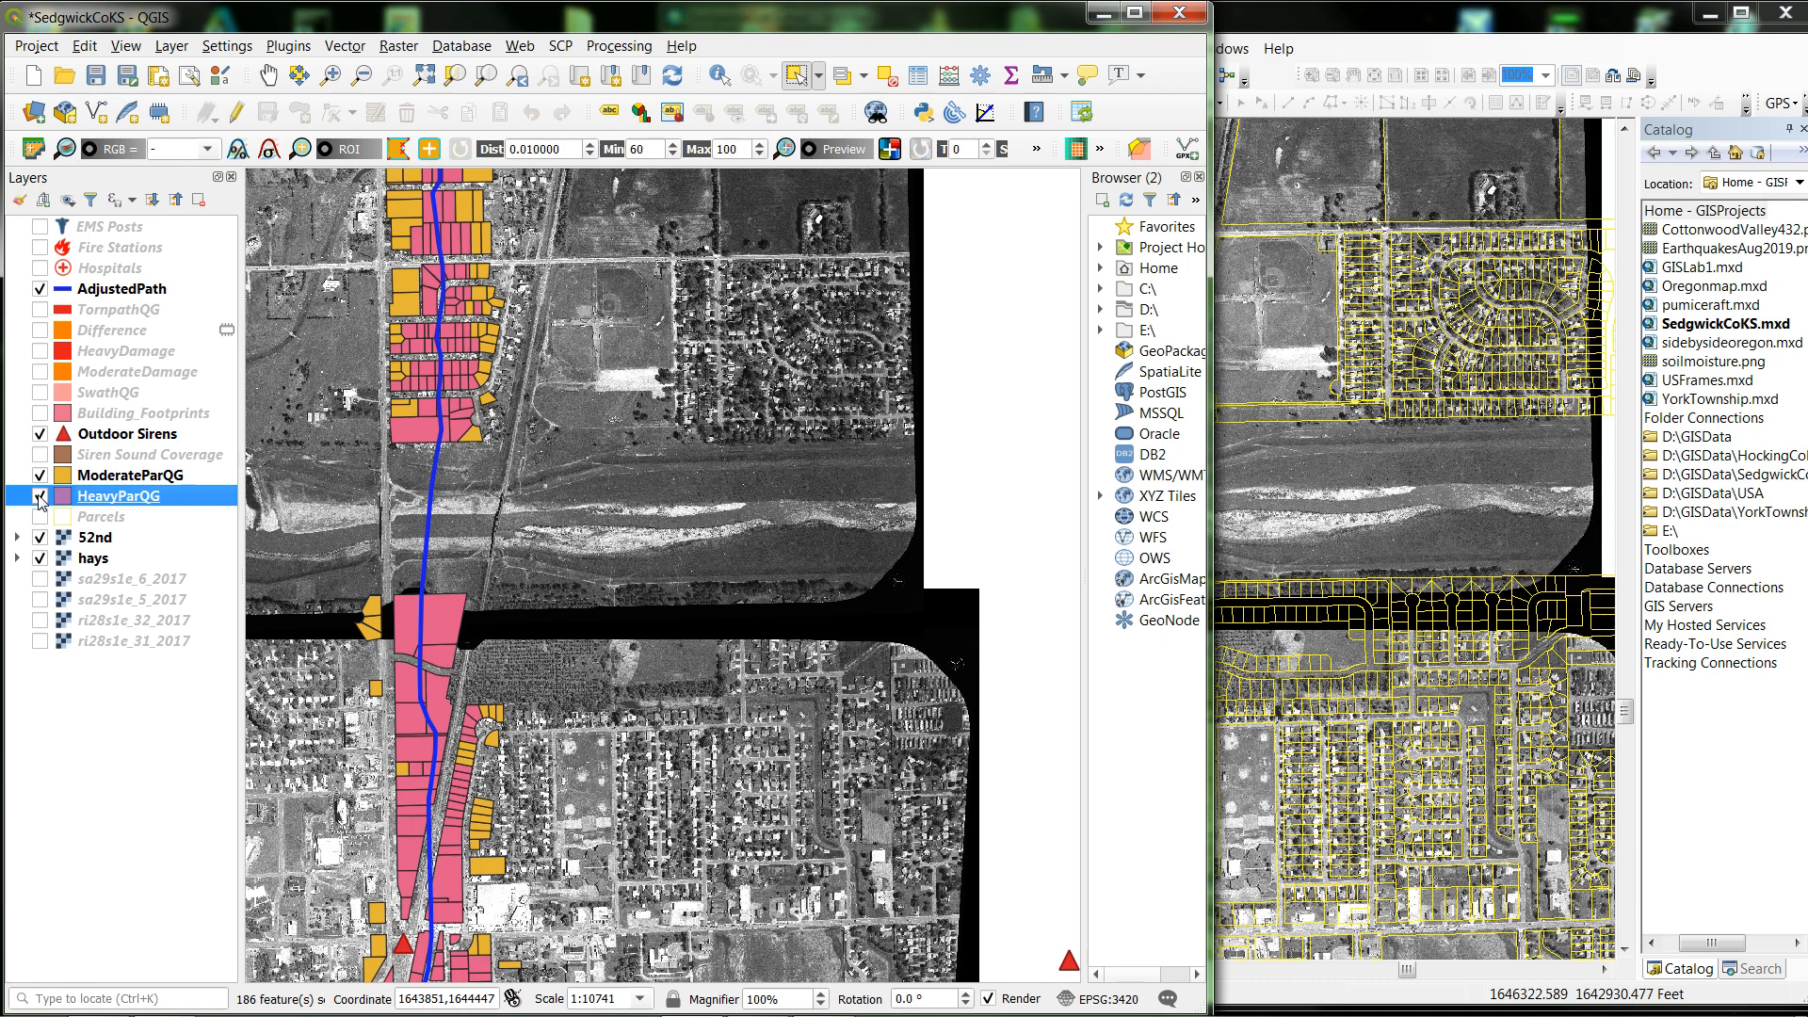
pyautogui.click(41, 496)
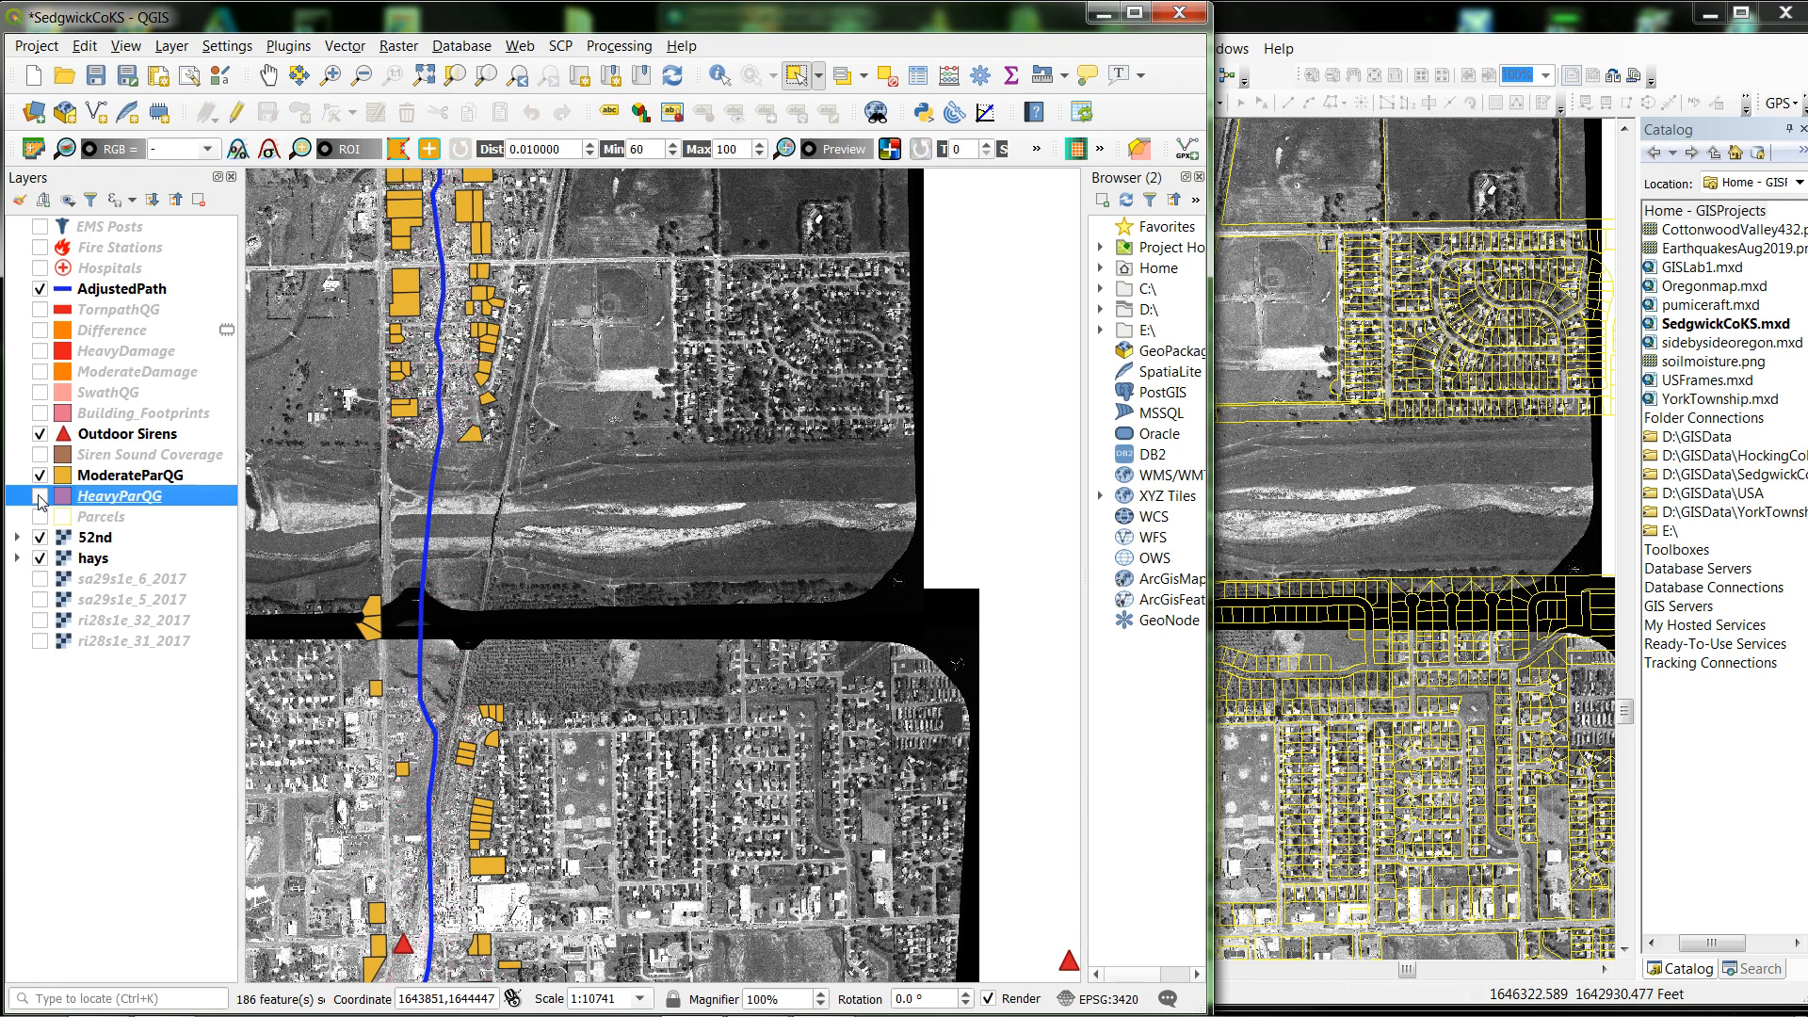
pyautogui.click(40, 496)
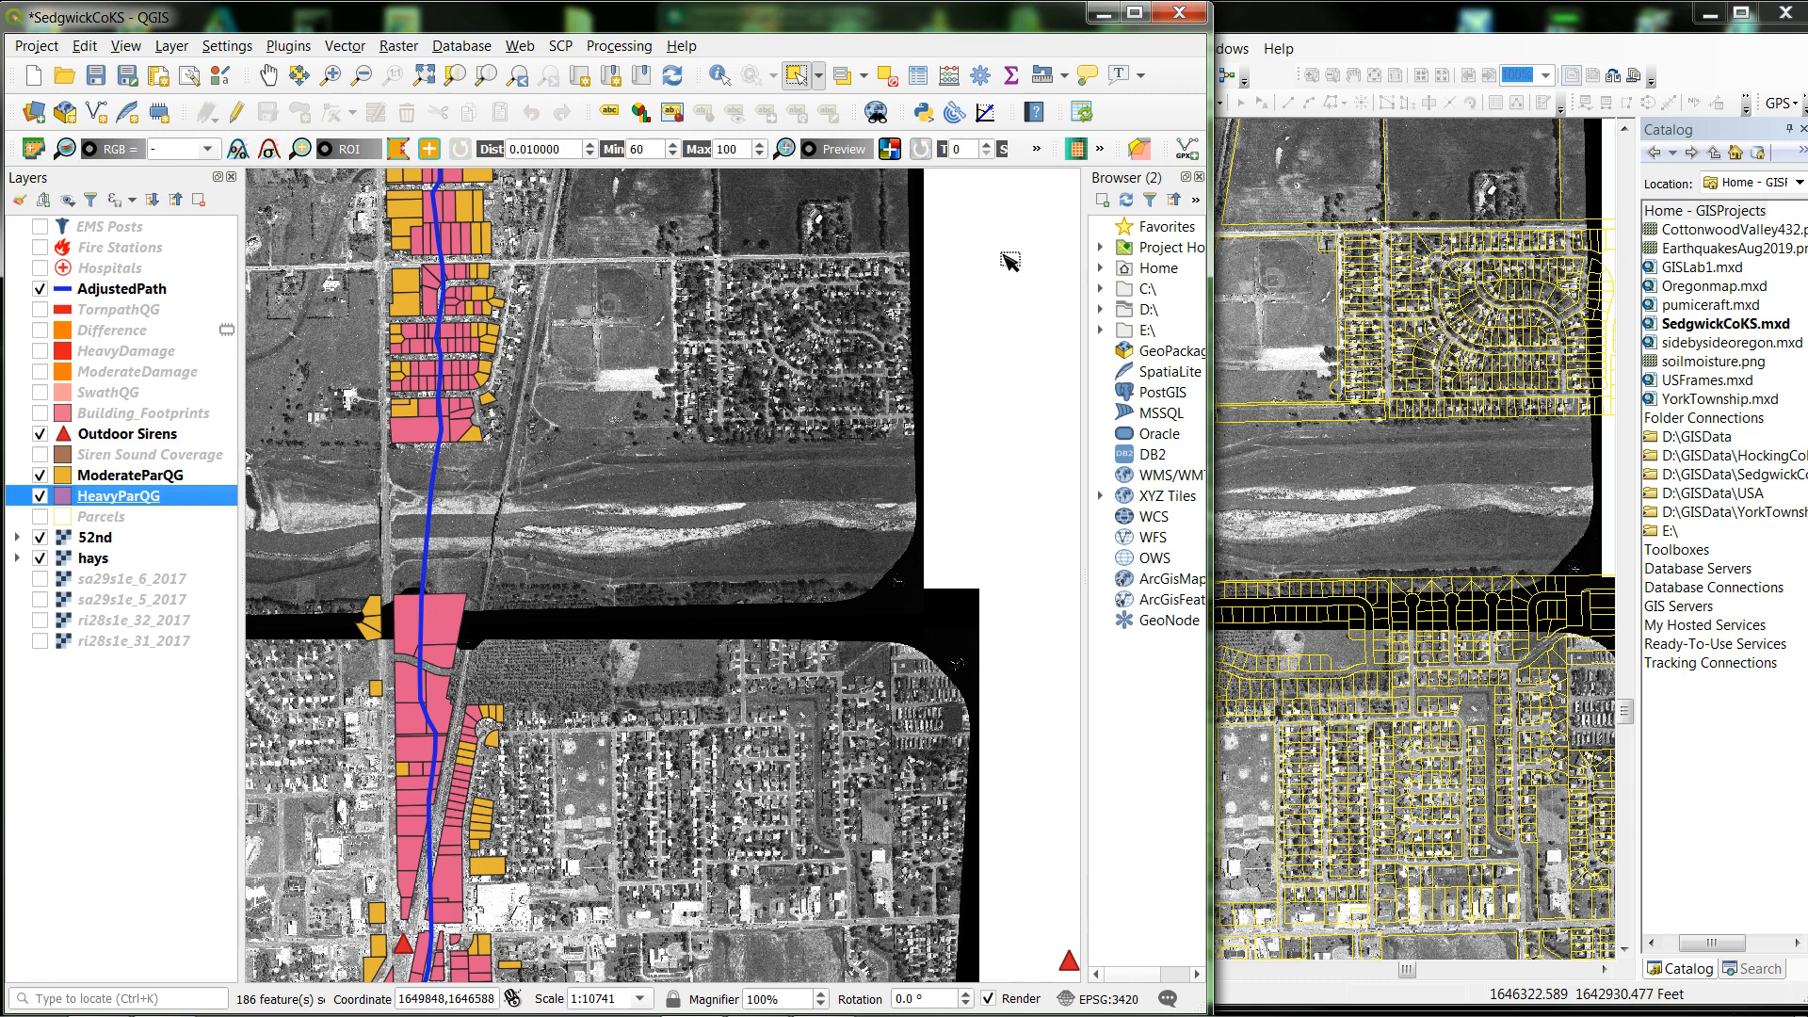
# Switch to ArcMap and use Select By Location to select Parcels features that intersect the ActualModerate source layer
pyautogui.click(1392, 28)
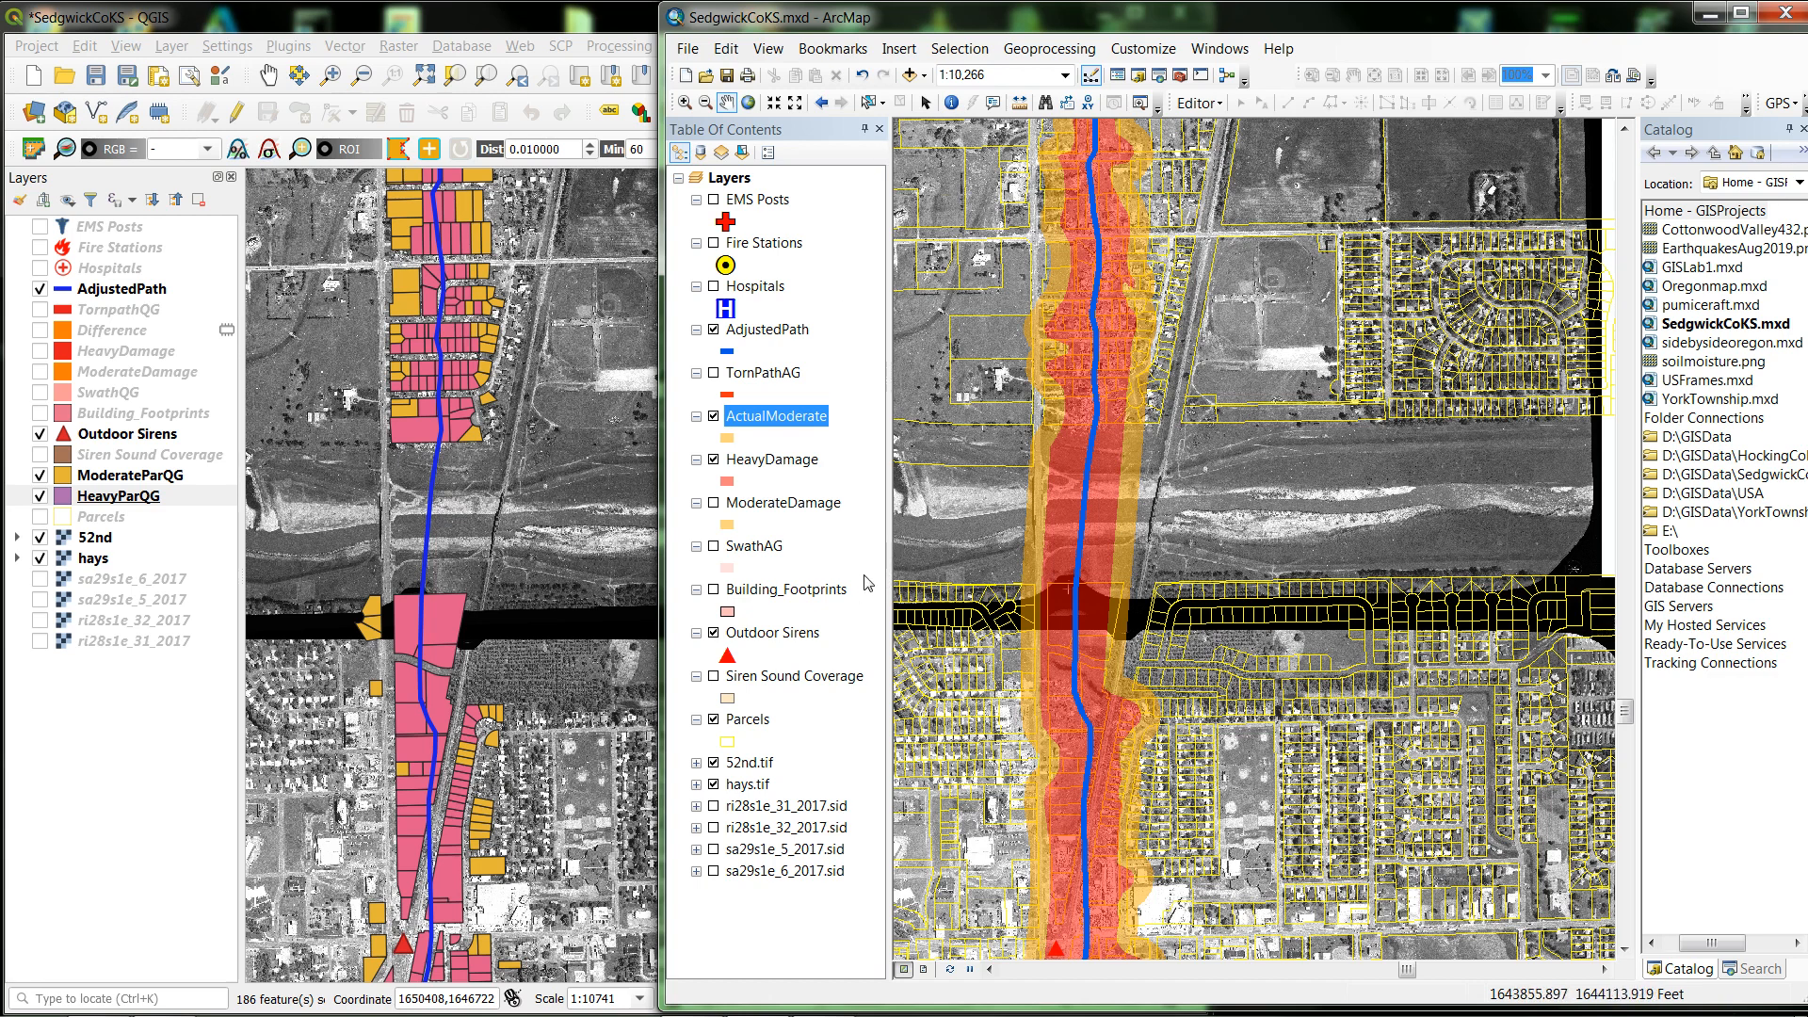
pyautogui.click(1043, 49)
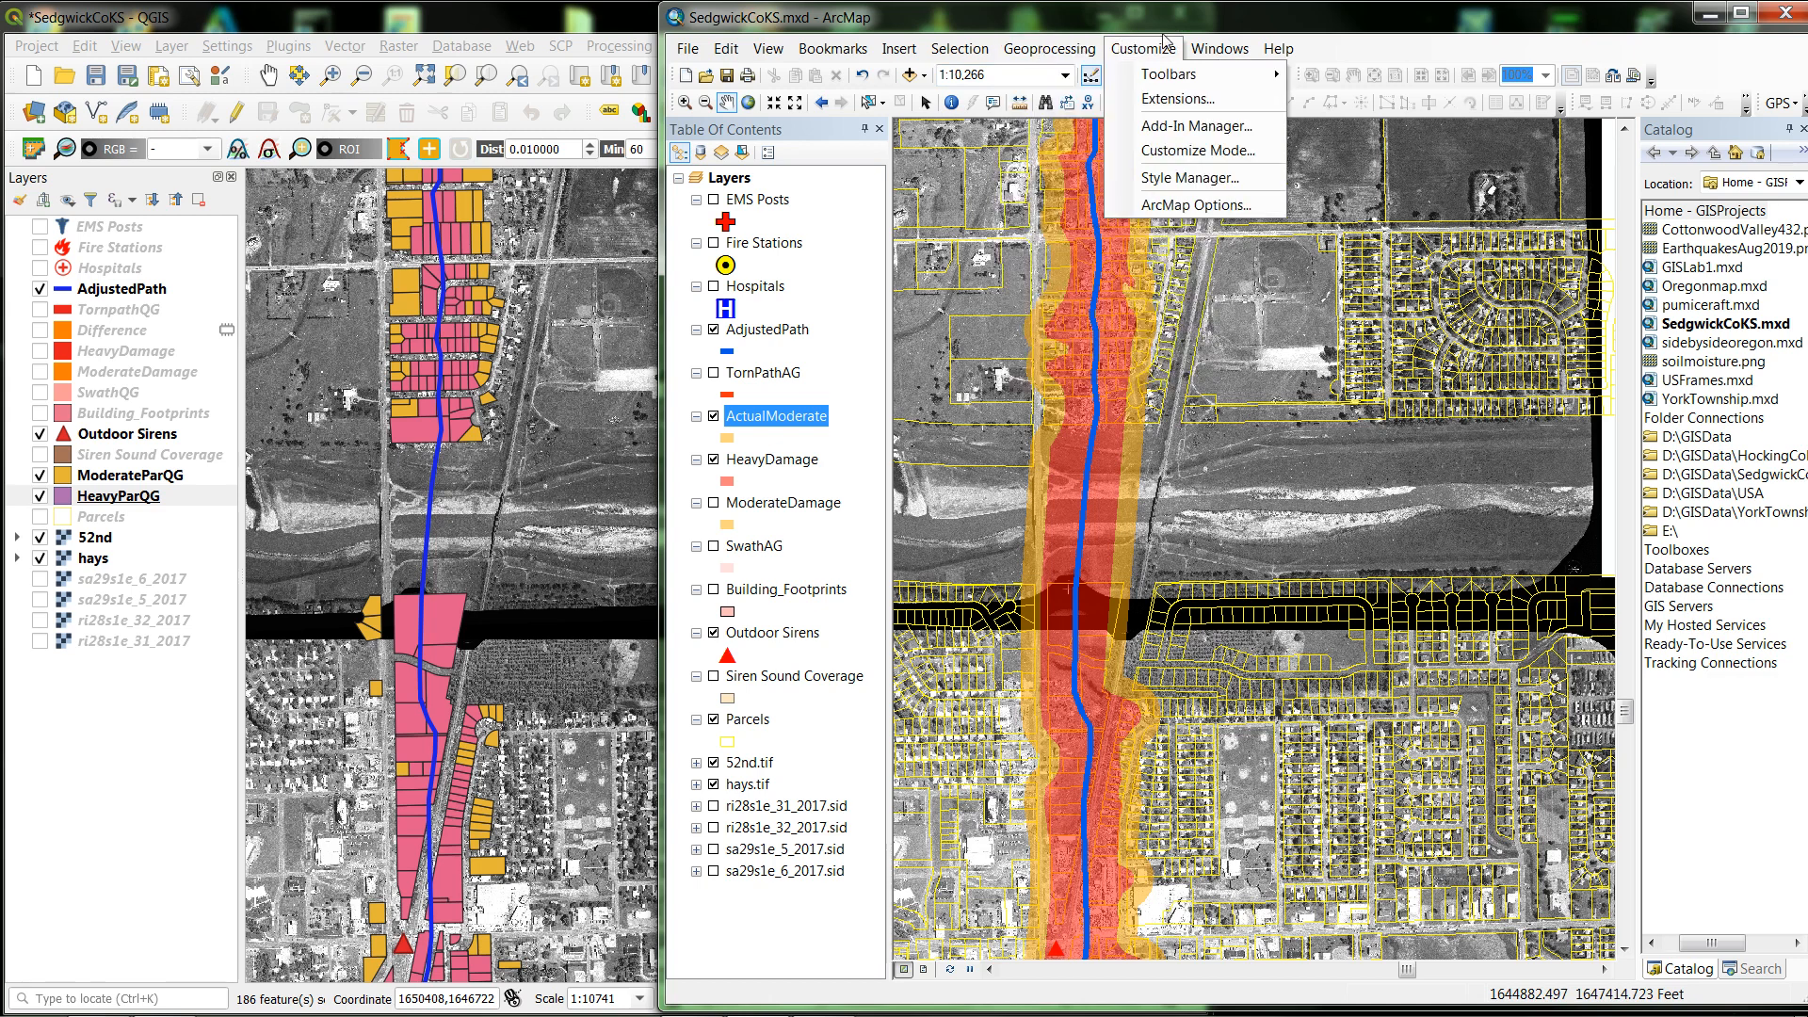
pyautogui.moveTo(945, 55)
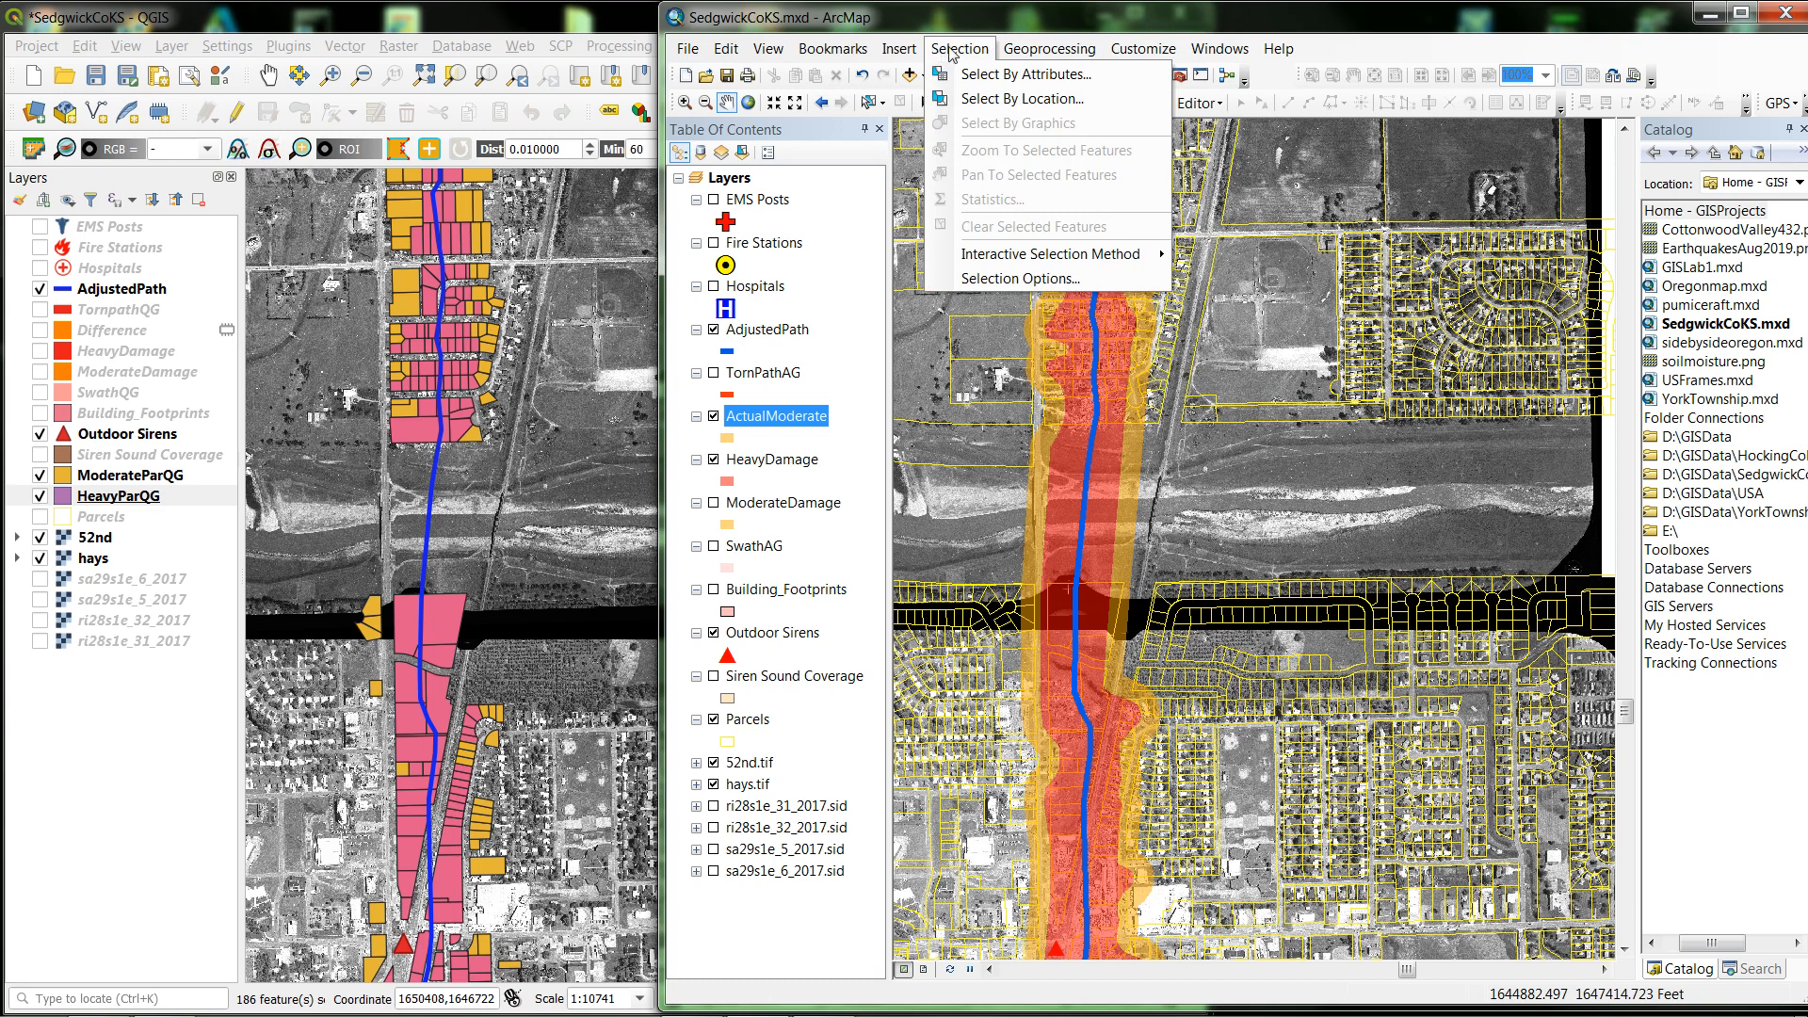
pyautogui.moveTo(964, 57)
pyautogui.click(1002, 100)
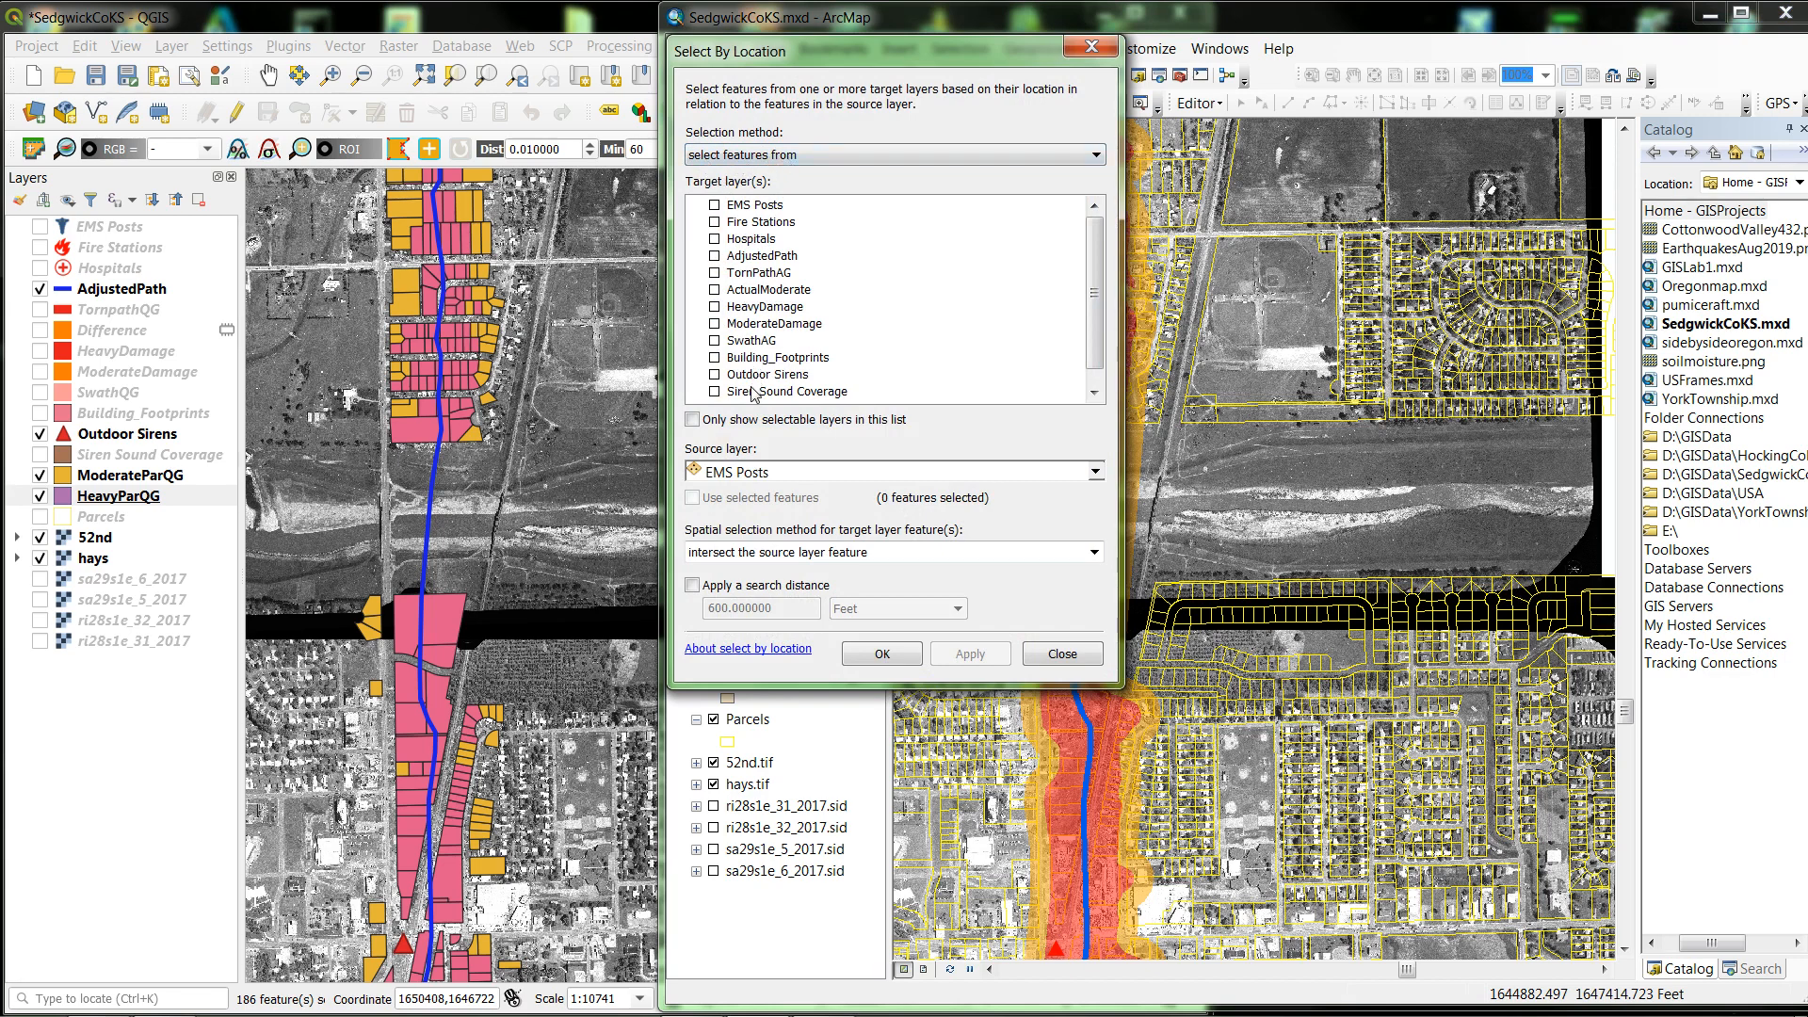
pyautogui.moveTo(1095, 340); pyautogui.dragTo(1097, 374)
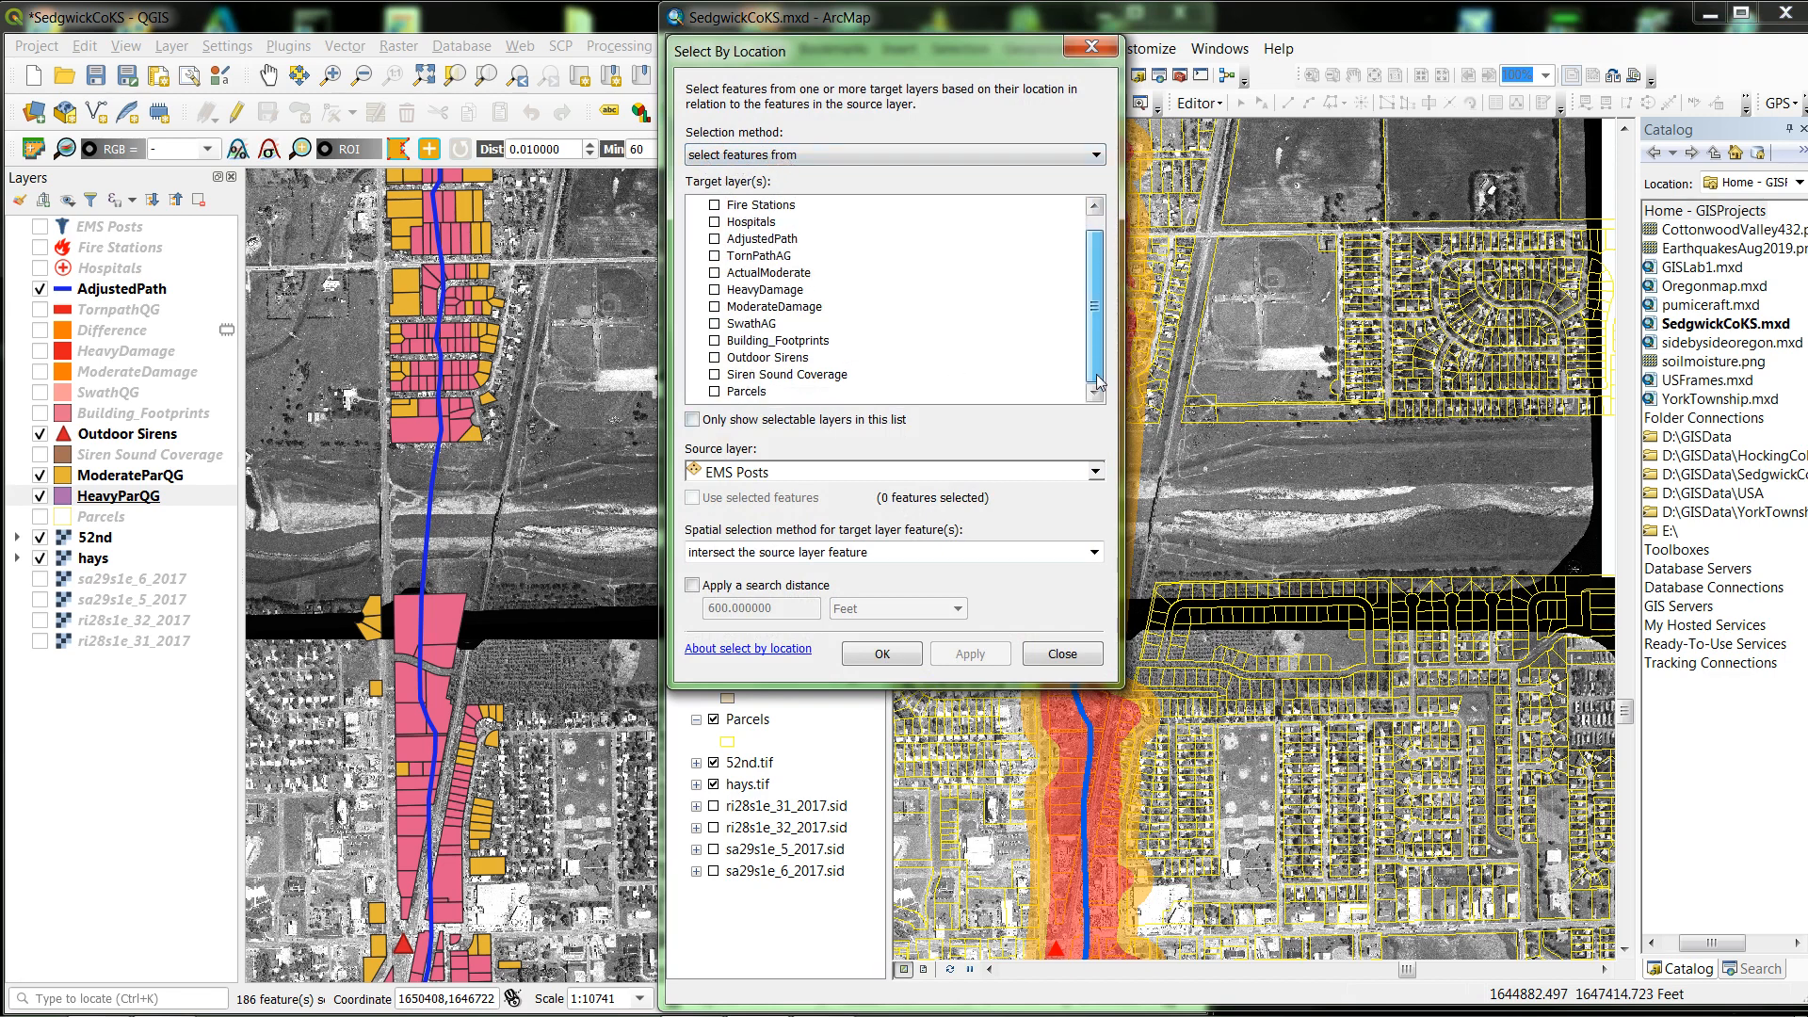
pyautogui.click(715, 392)
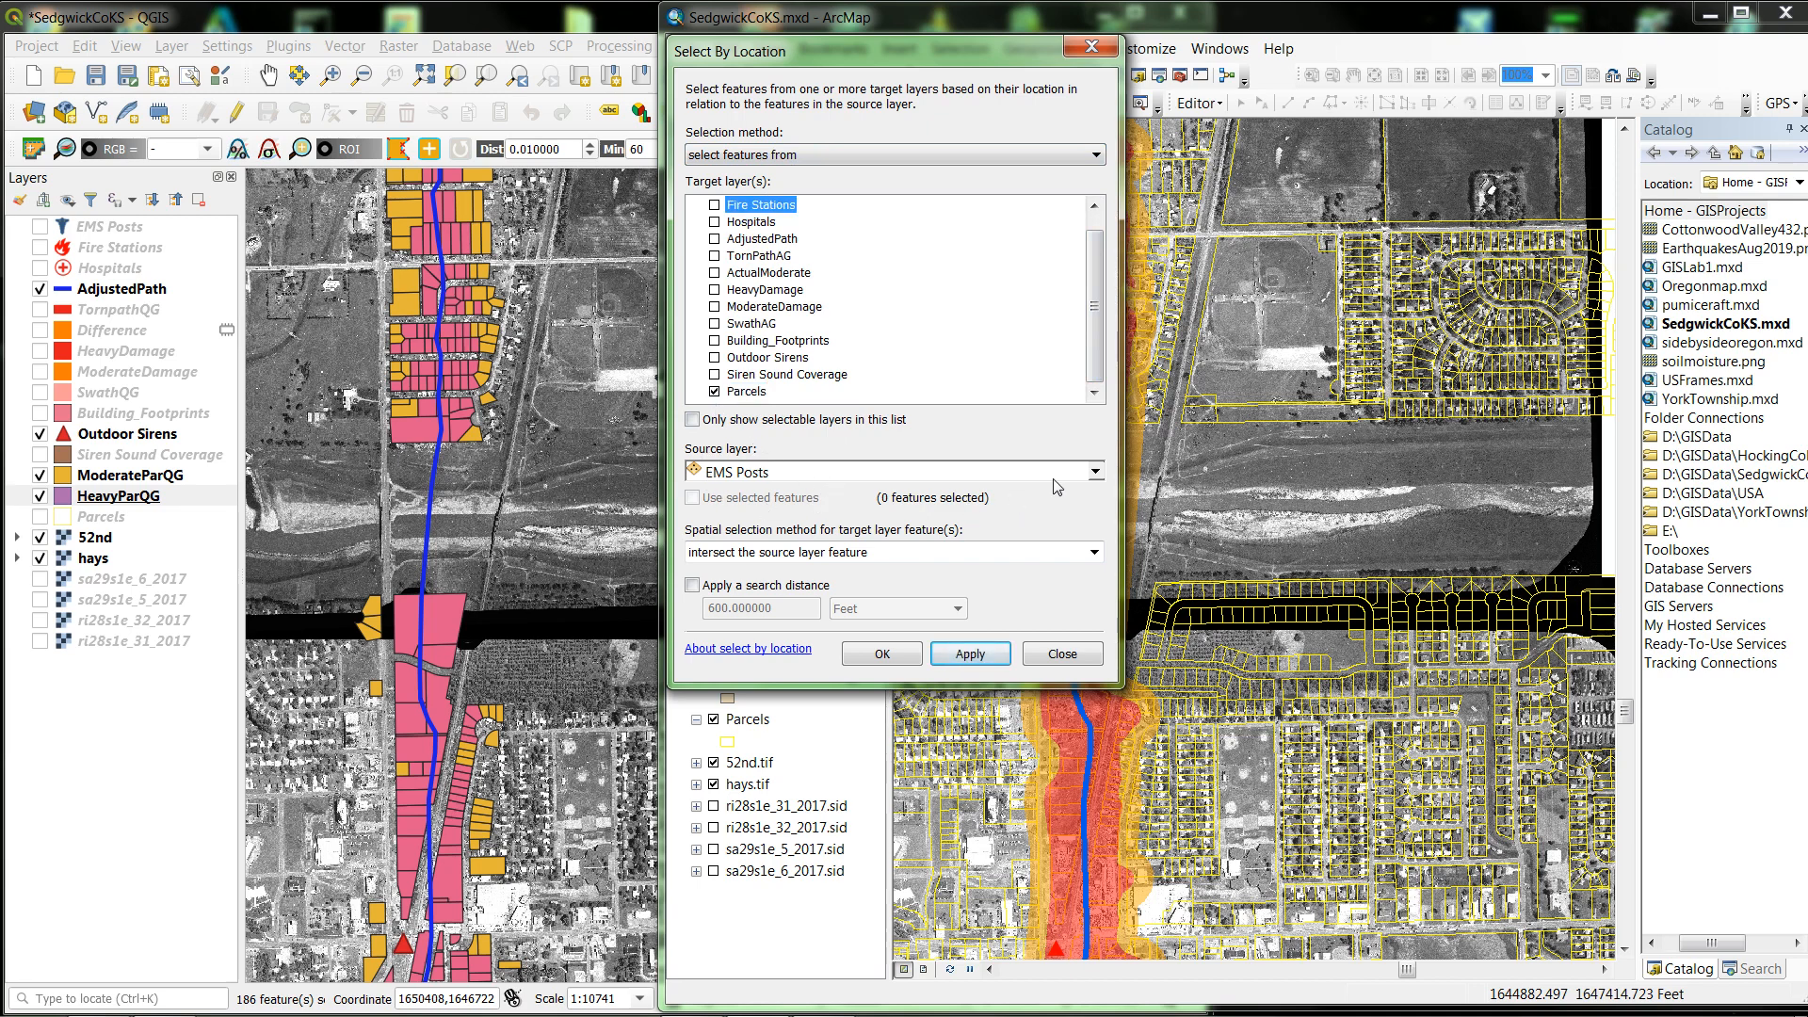
pyautogui.click(1095, 472)
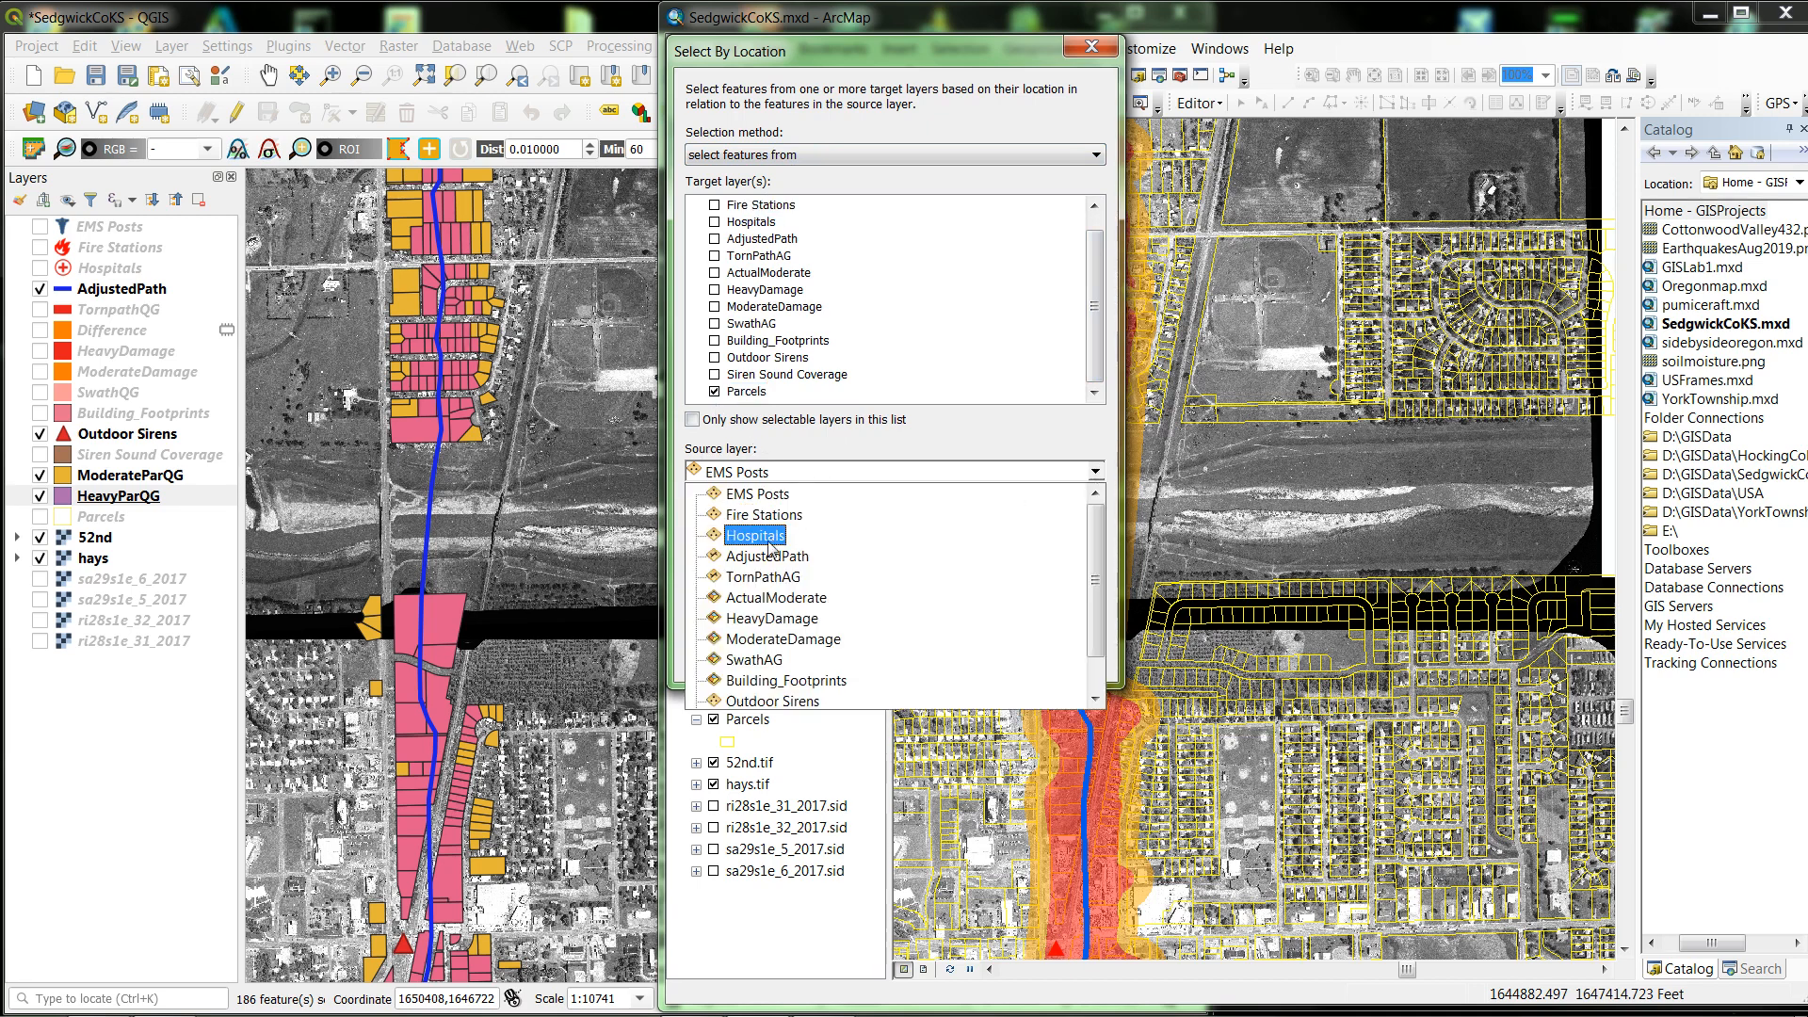
pyautogui.click(772, 600)
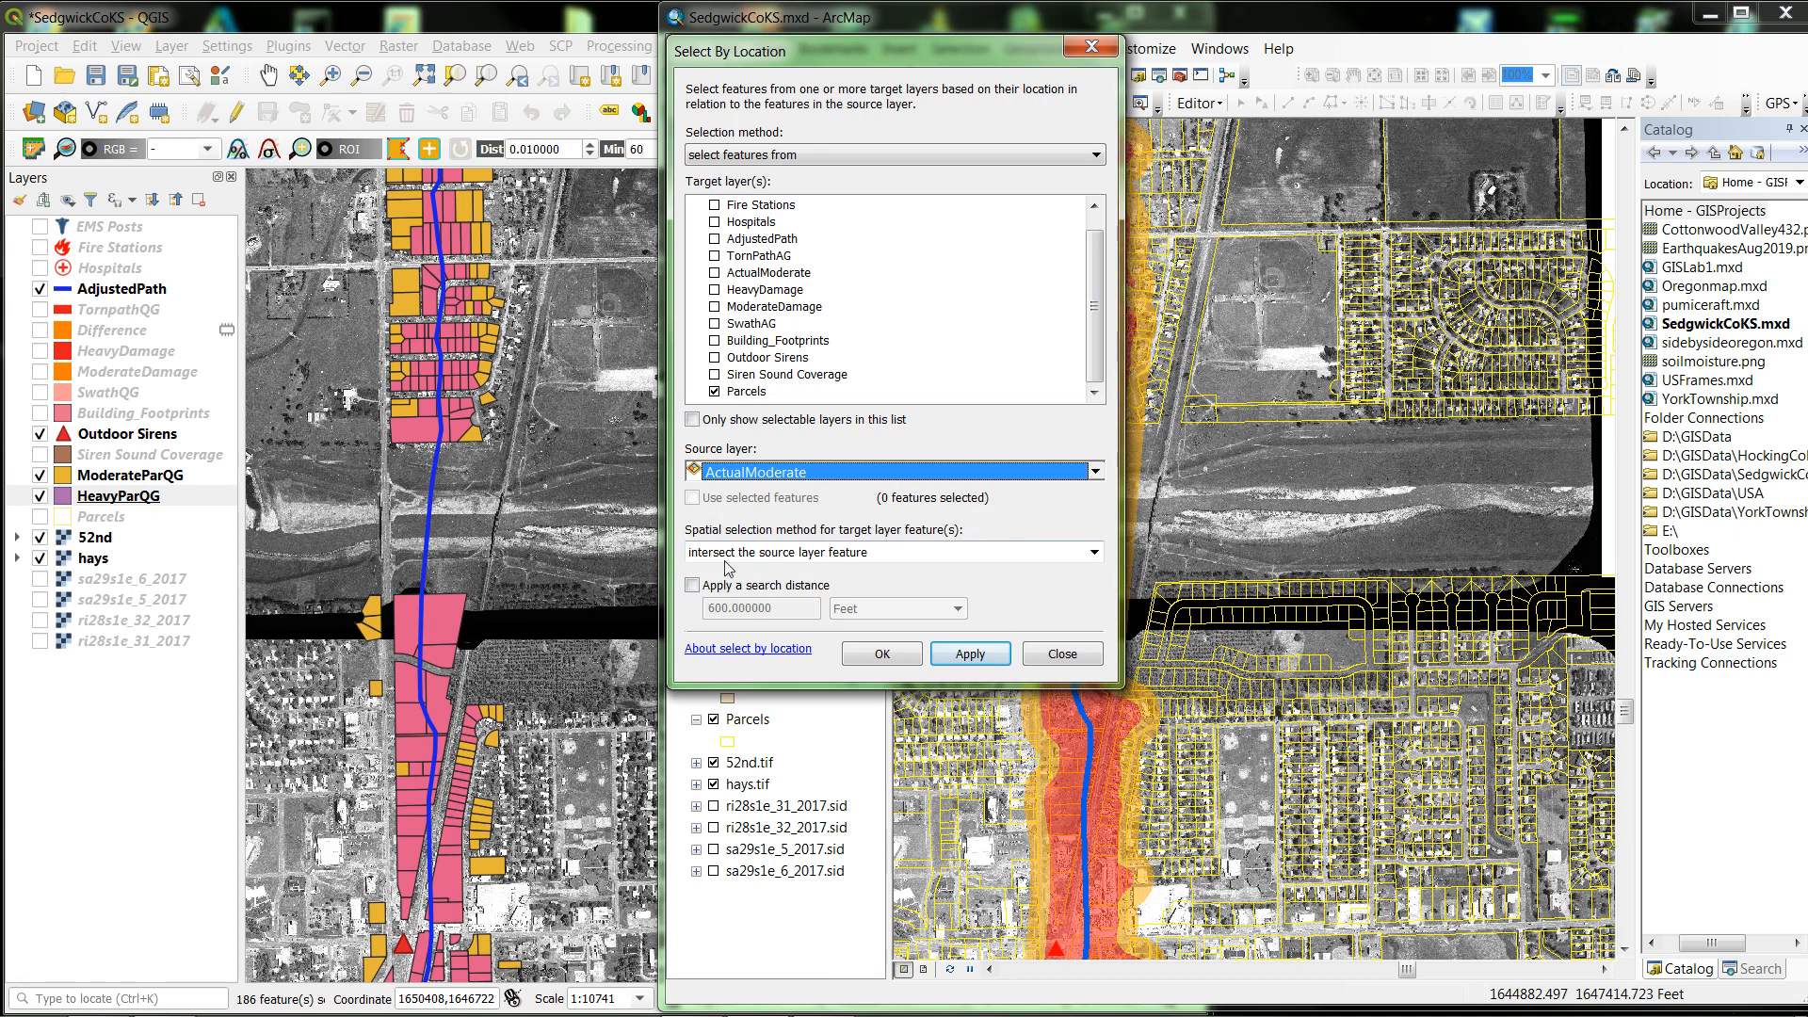
pyautogui.click(884, 655)
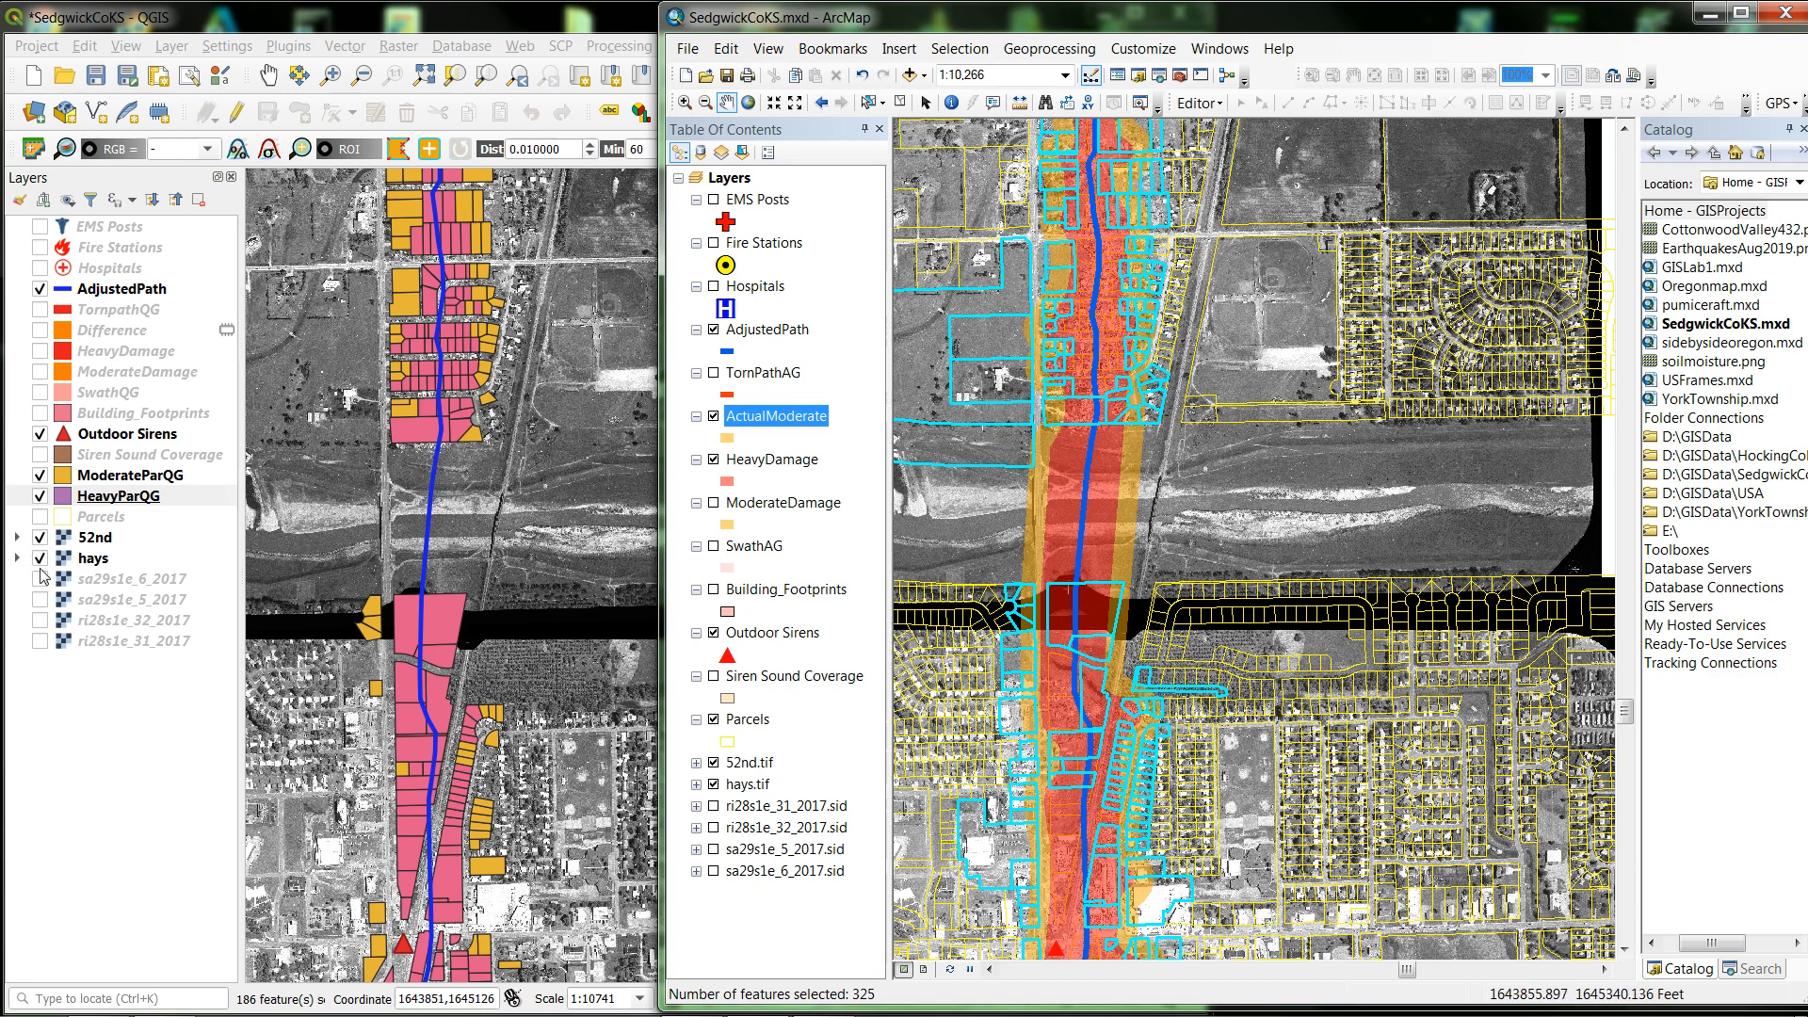
# Switch back to QGIS and show the Parcels and Difference layers with the exported damage parcels
pyautogui.click(304, 19)
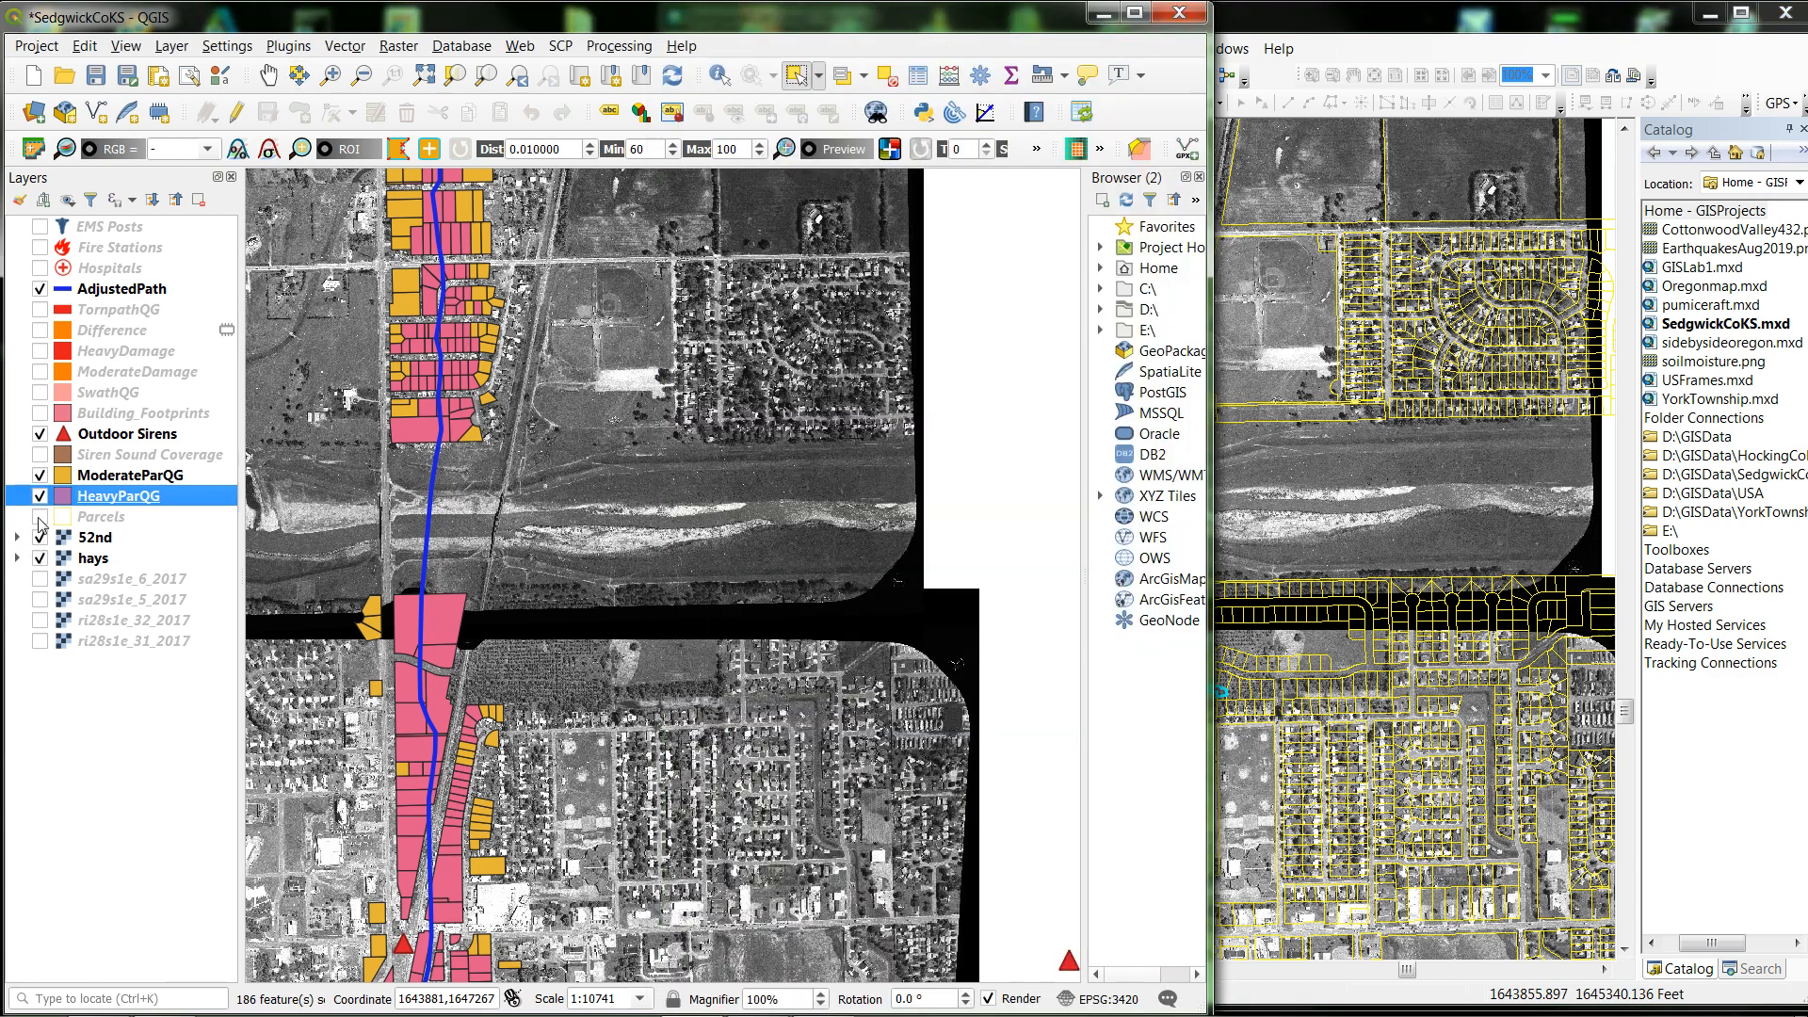
pyautogui.click(40, 517)
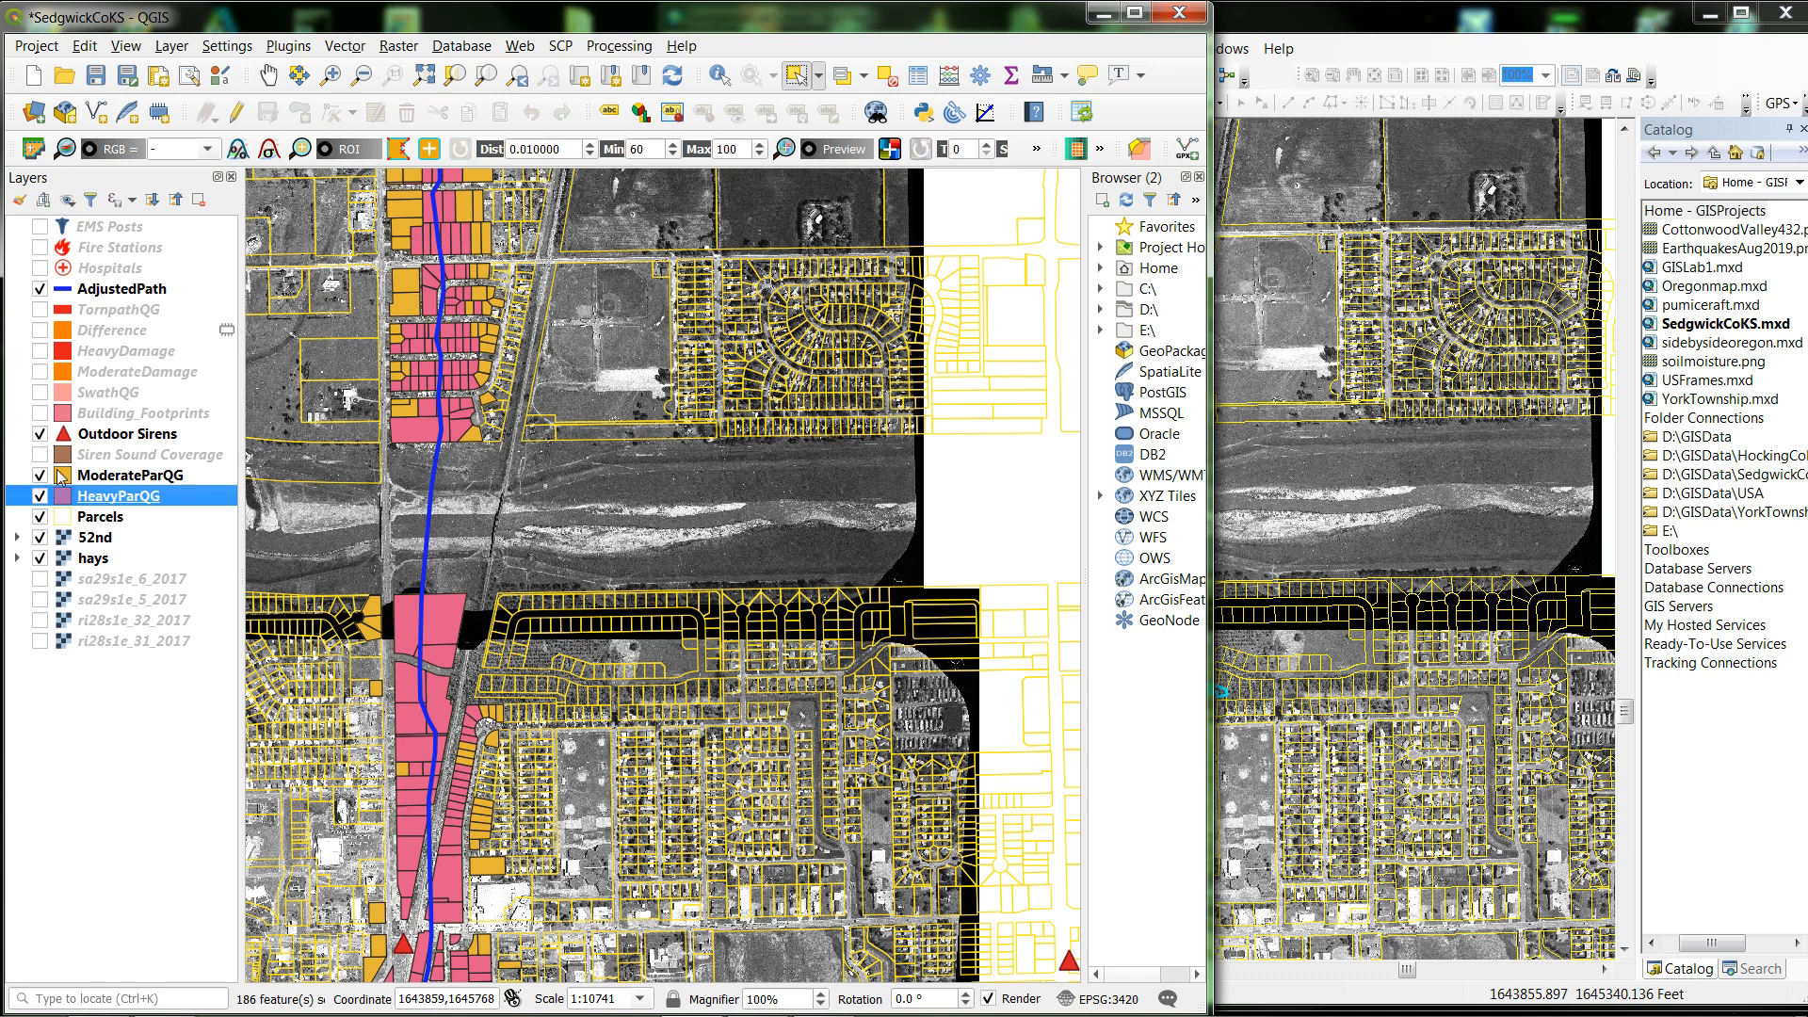
pyautogui.click(40, 331)
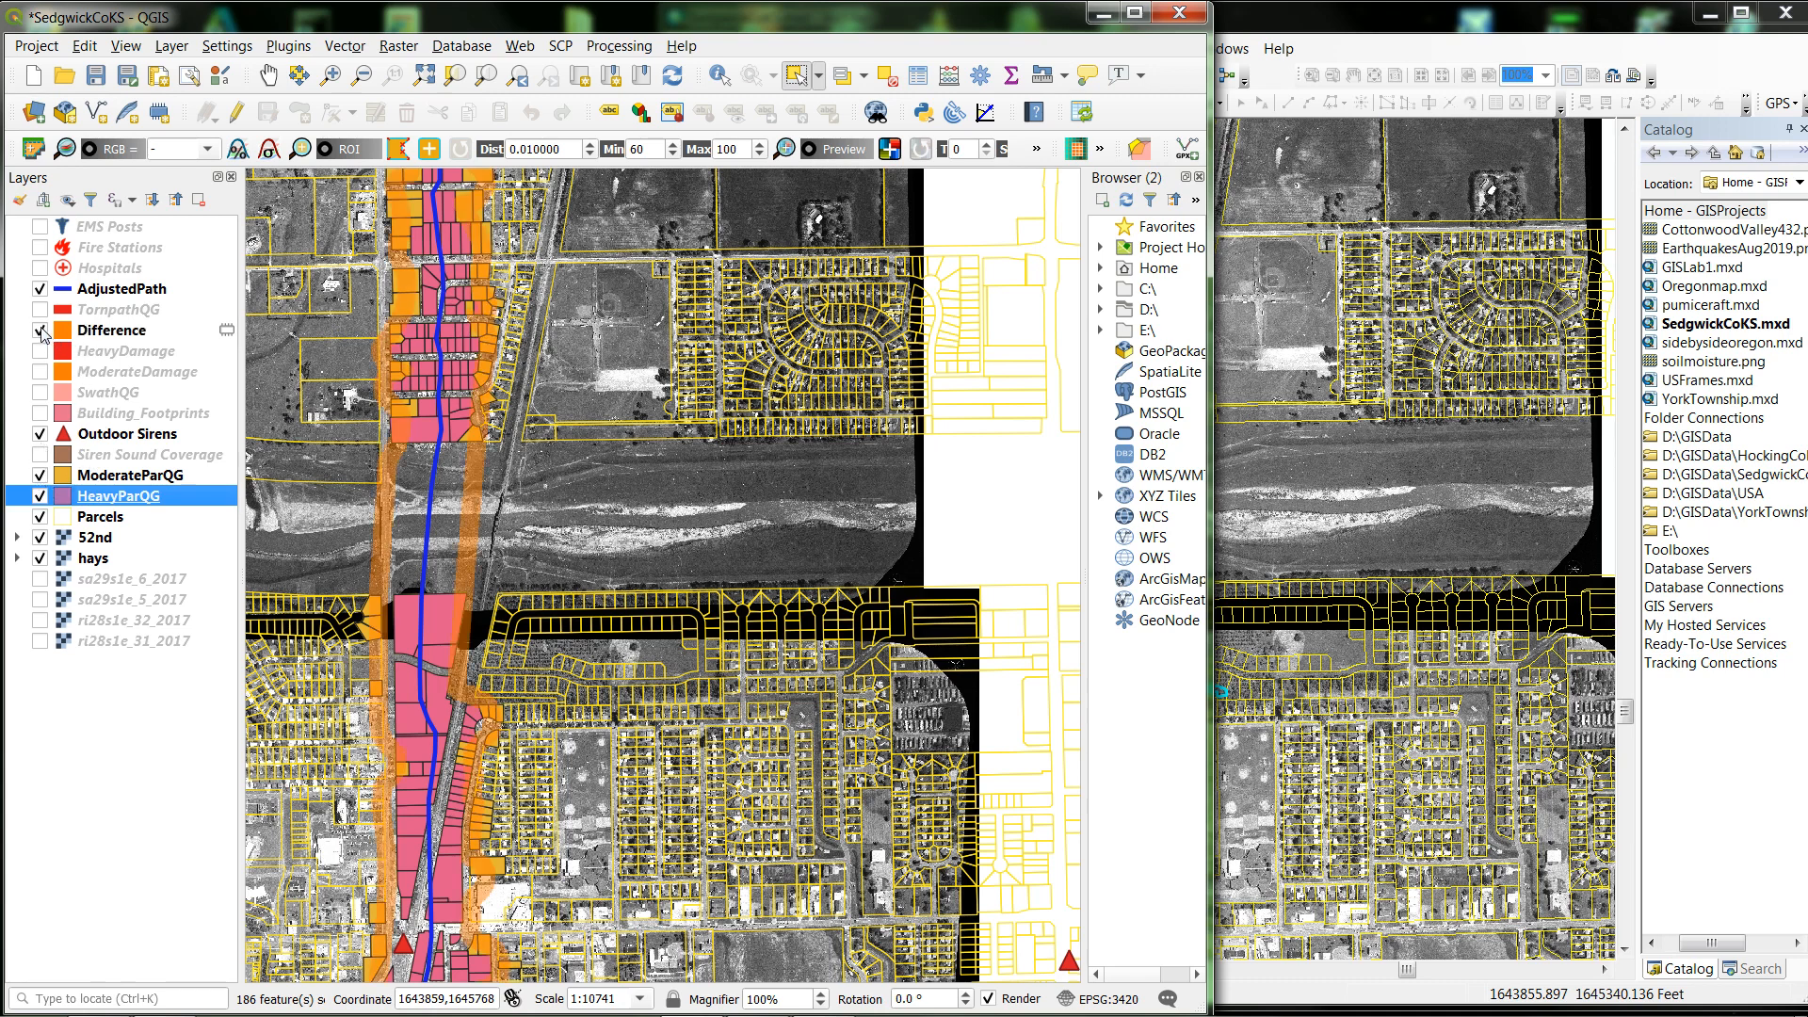
# Return to ArcMap and create a new layer from the selected Parcels features
pyautogui.click(1347, 31)
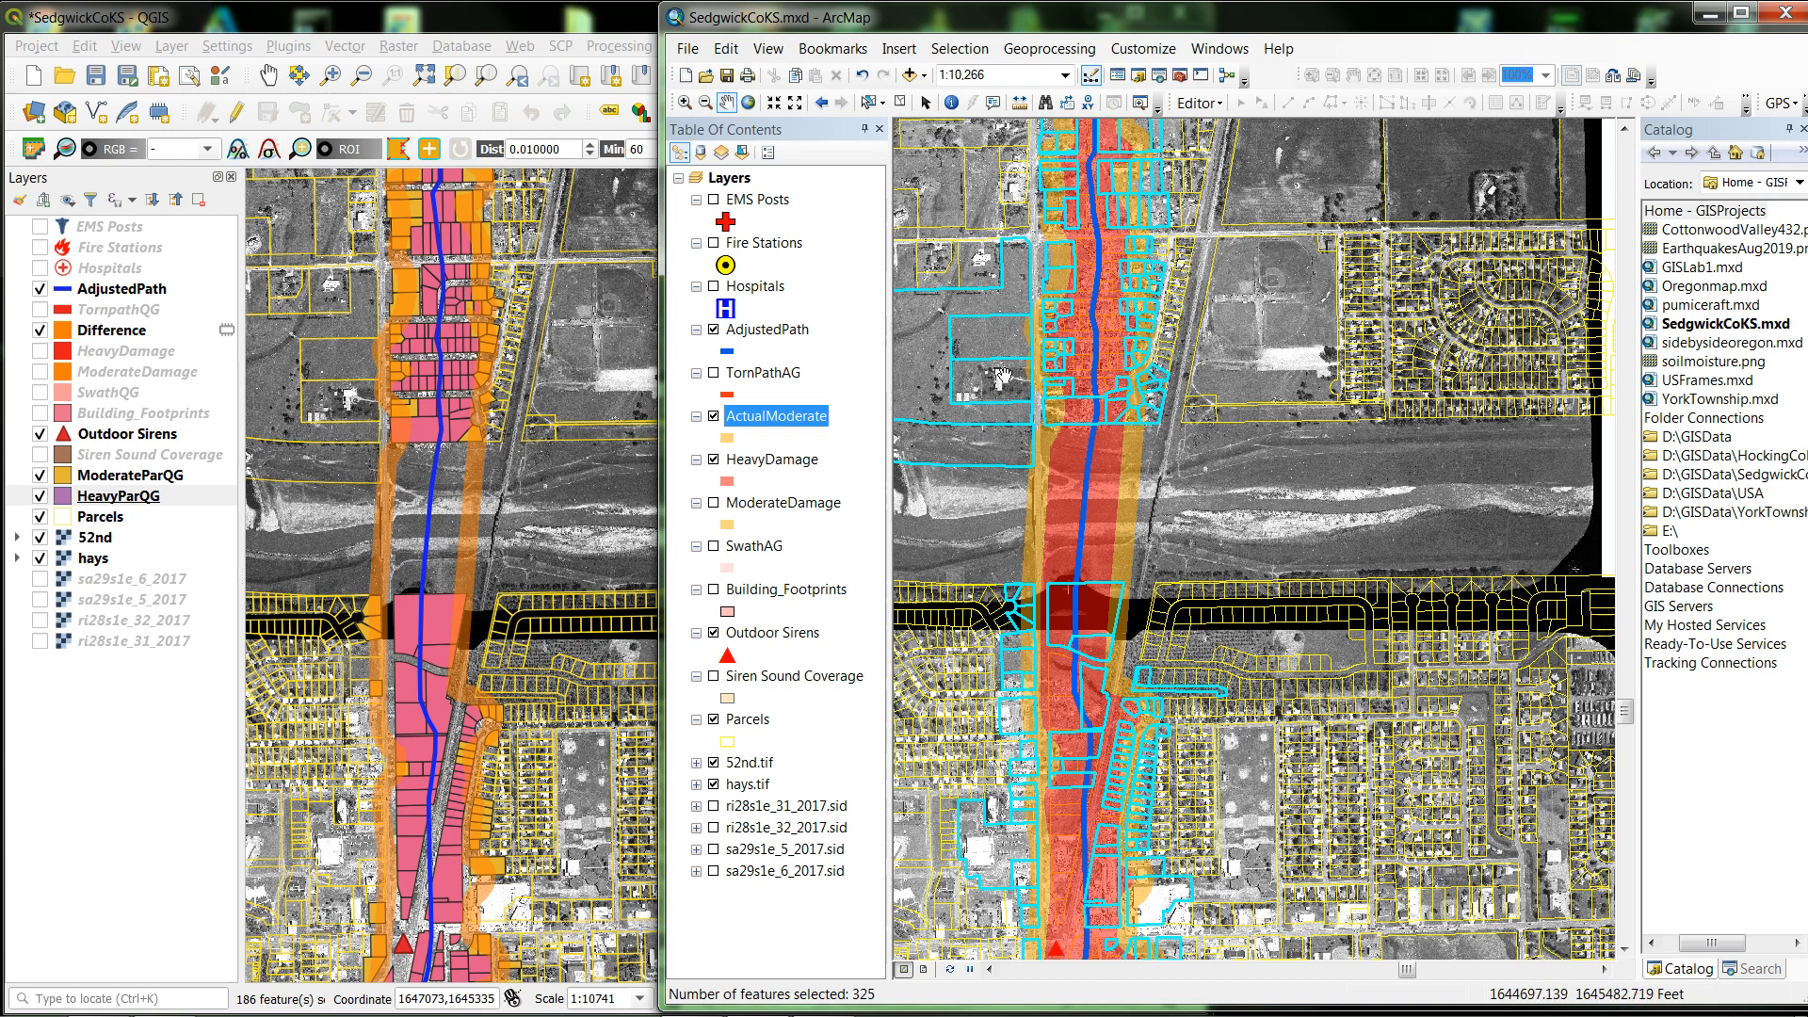
pyautogui.click(751, 464)
pyautogui.click(737, 720)
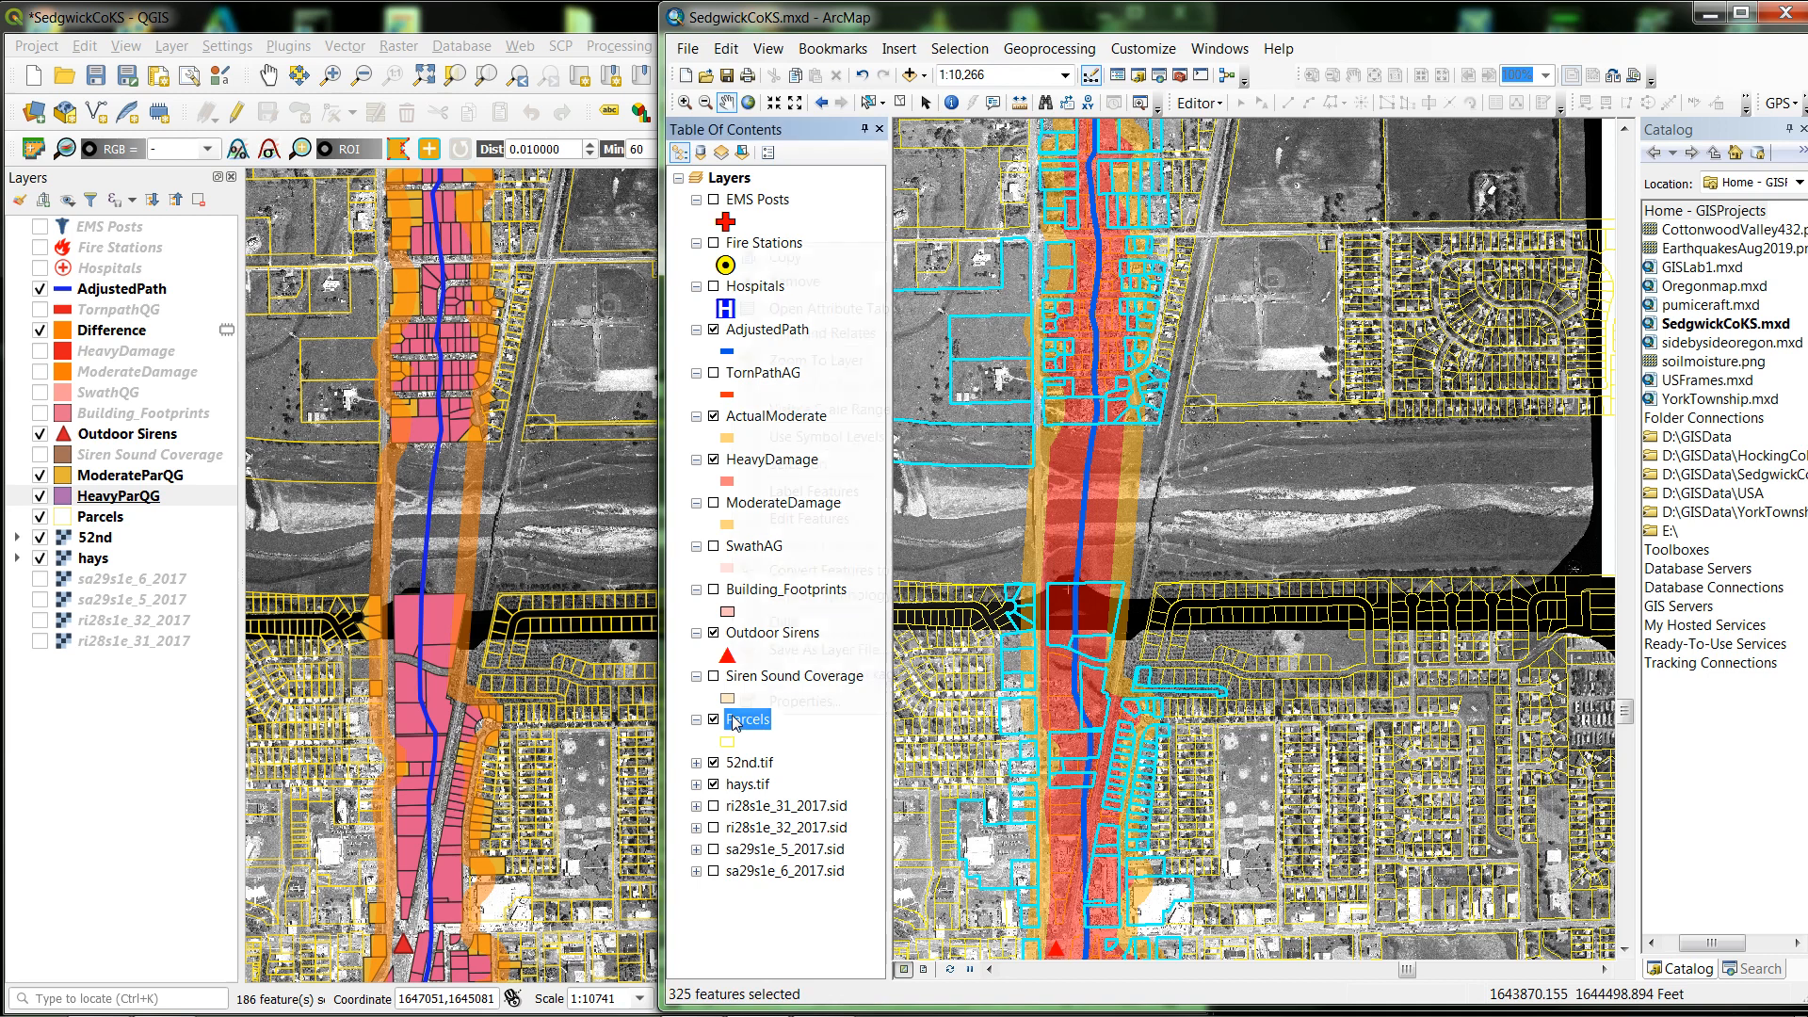
pyautogui.rightClick(738, 723)
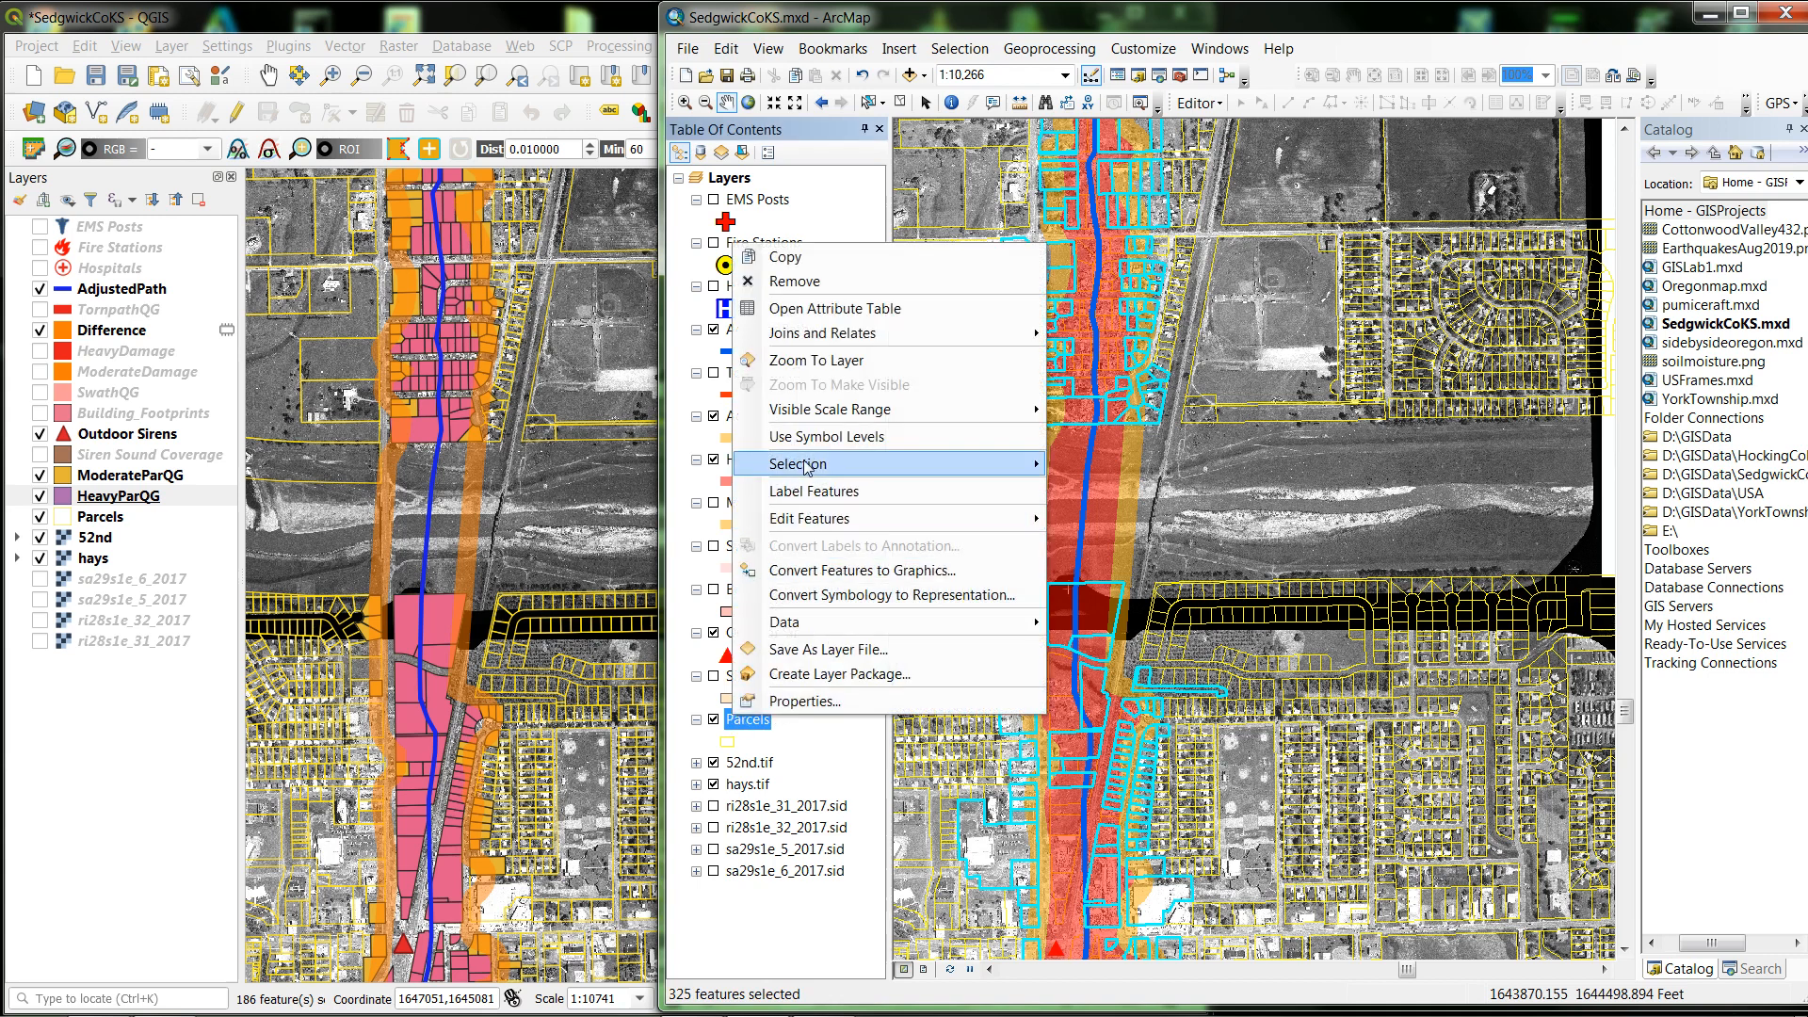
pyautogui.moveTo(808, 465)
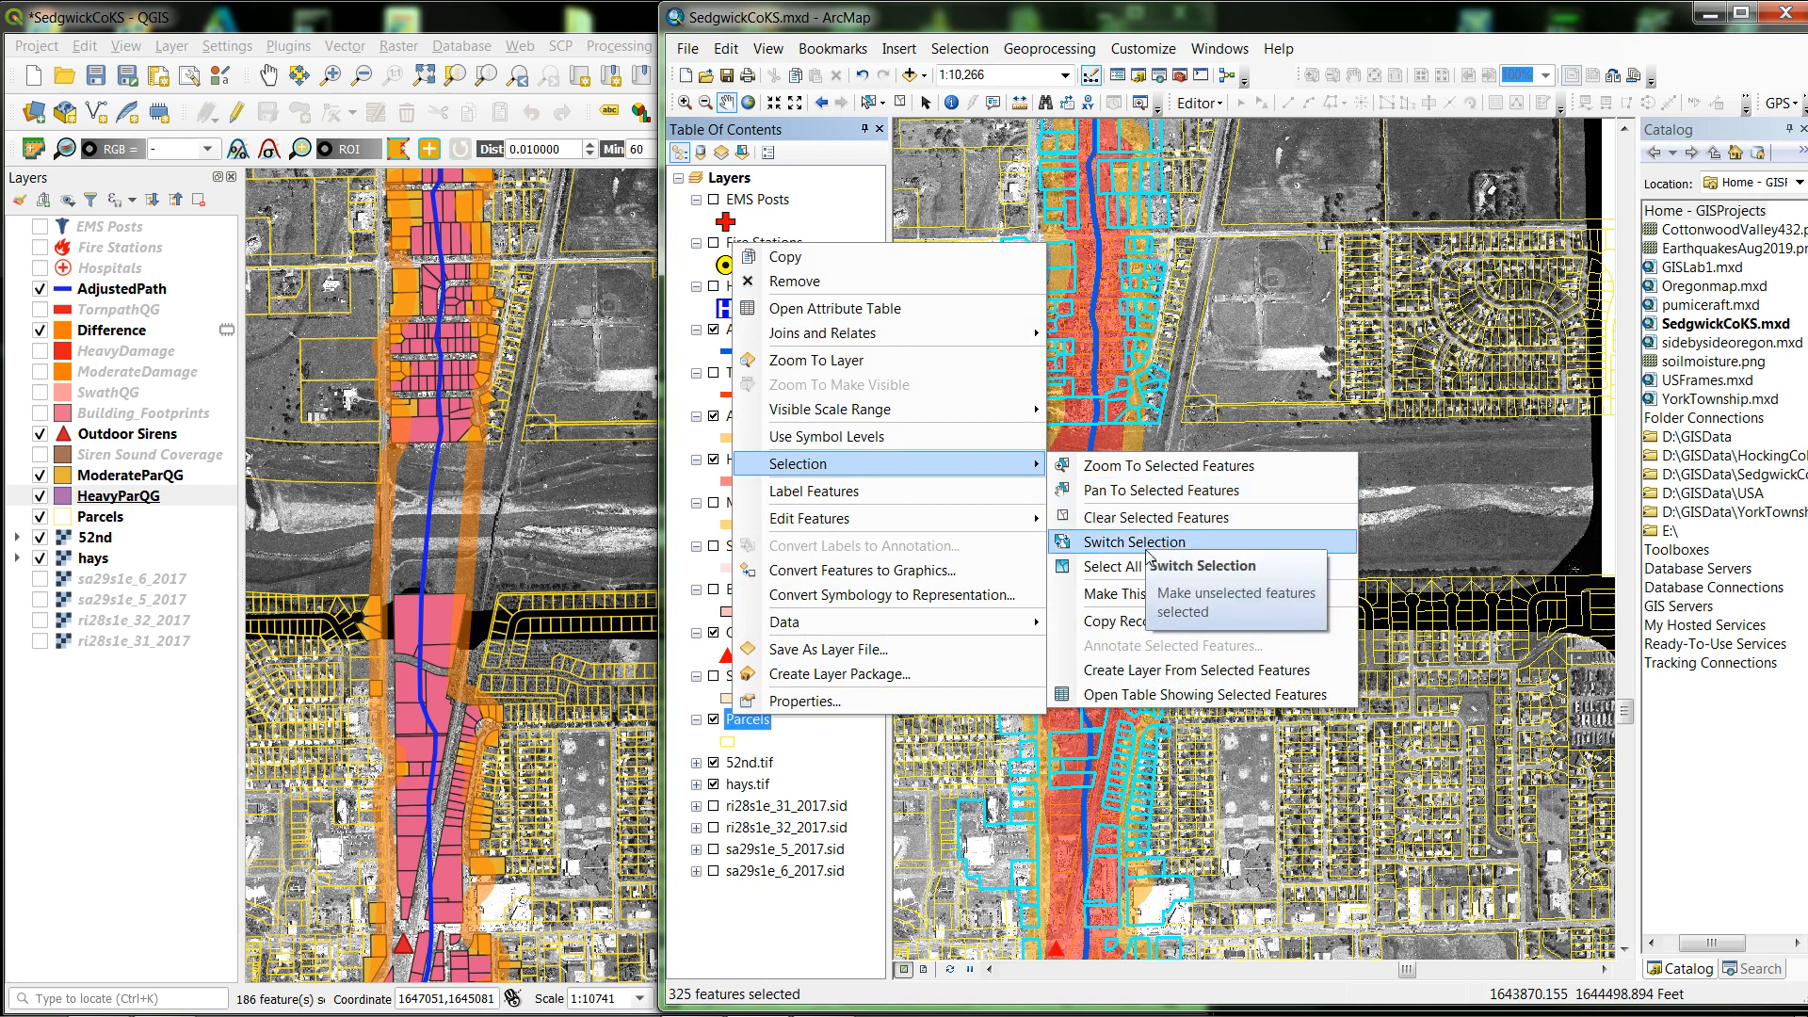
pyautogui.click(1216, 675)
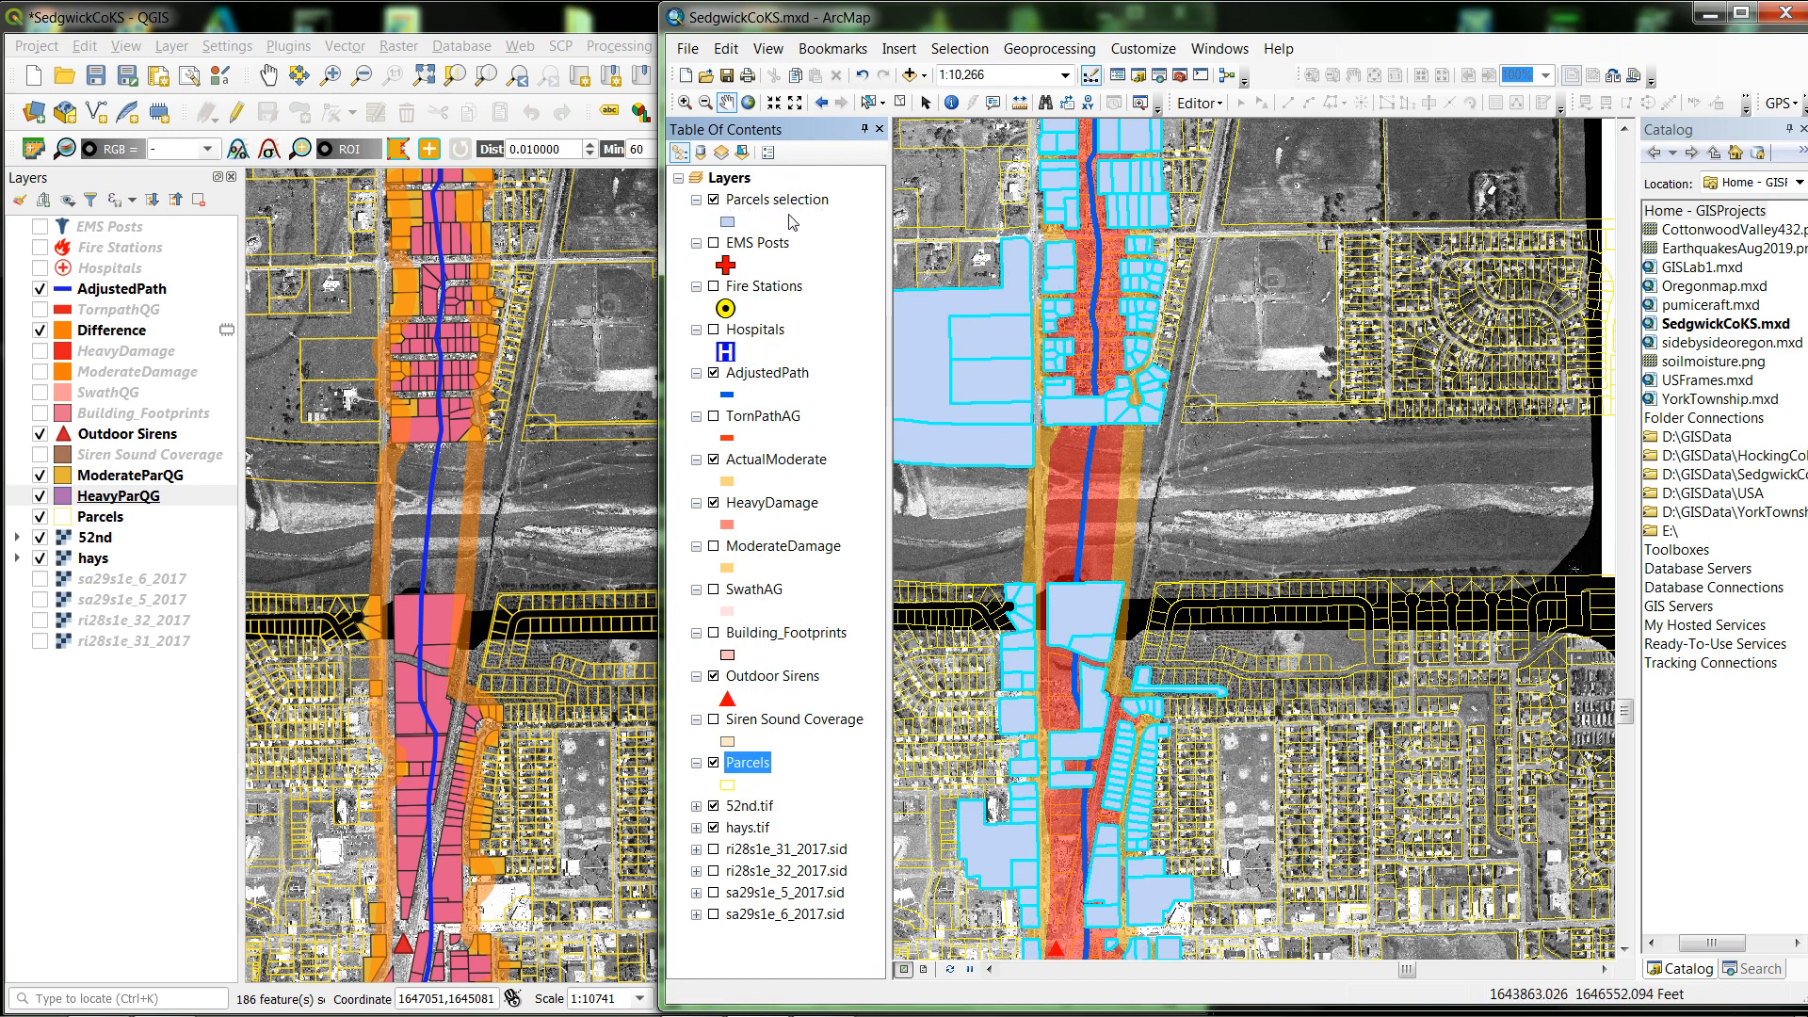
# Hide the Parcels selection layer and clear the currently selected features
pyautogui.click(714, 202)
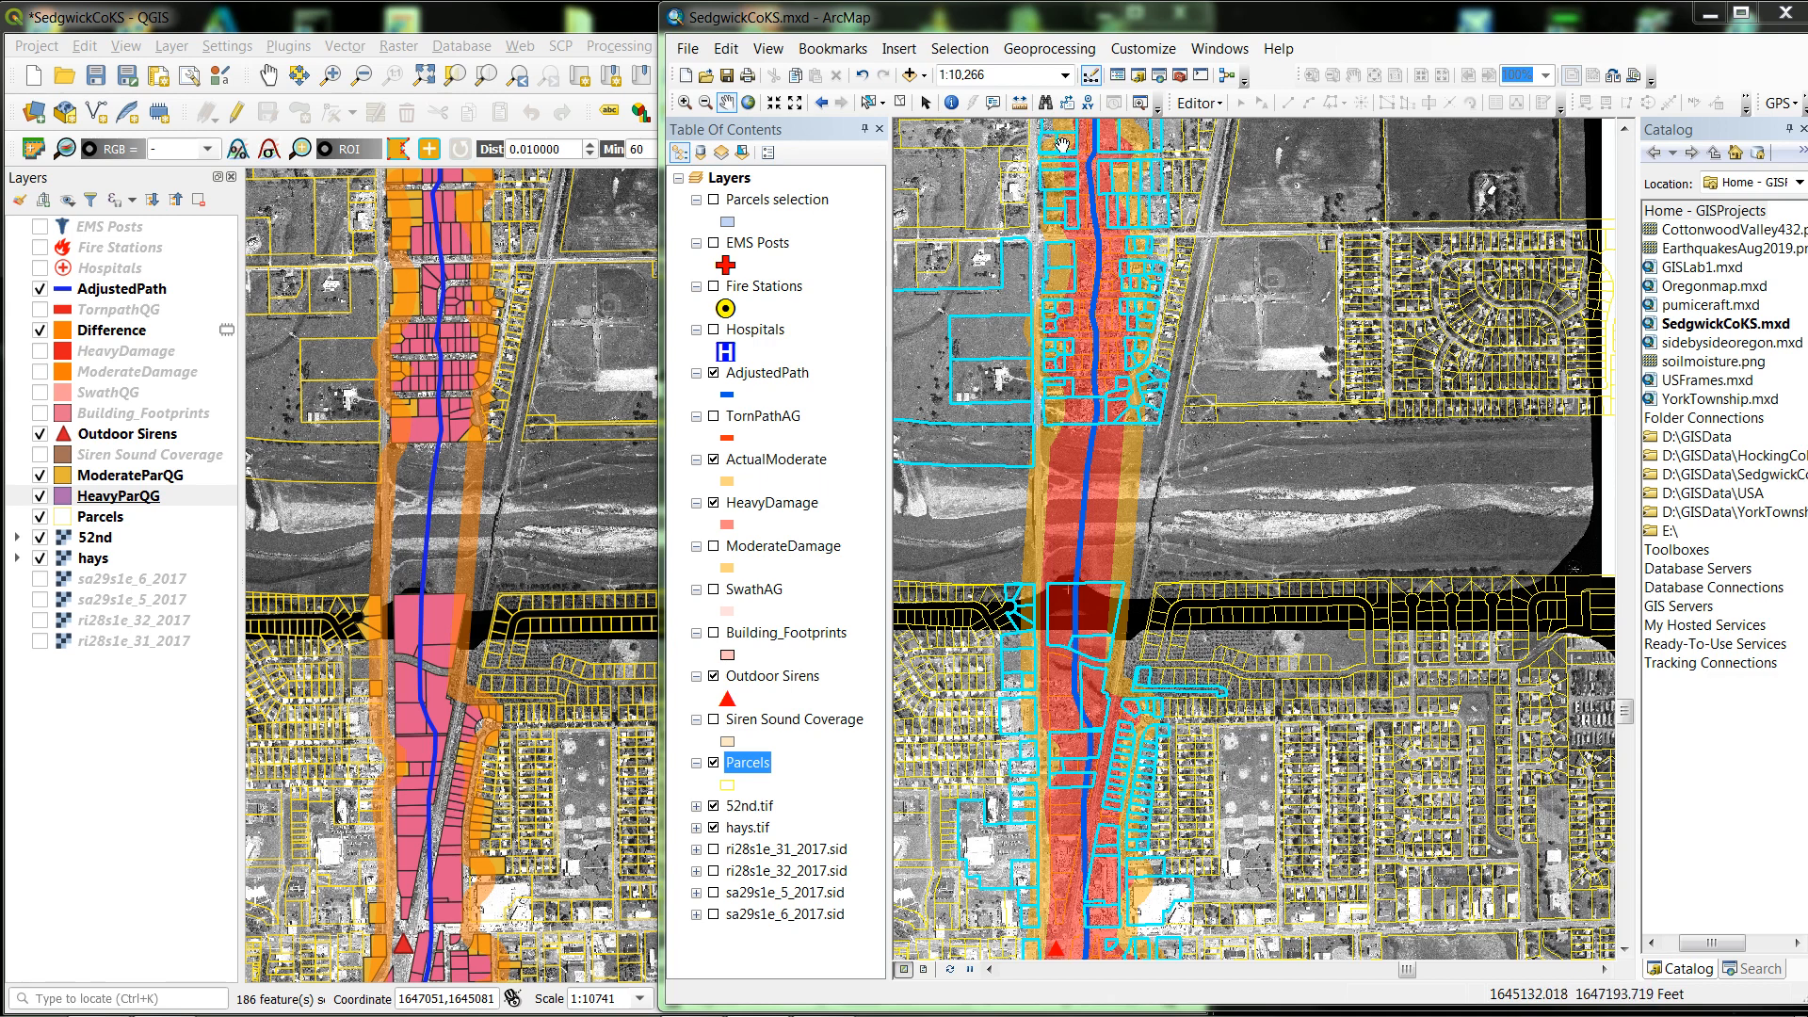
pyautogui.click(900, 105)
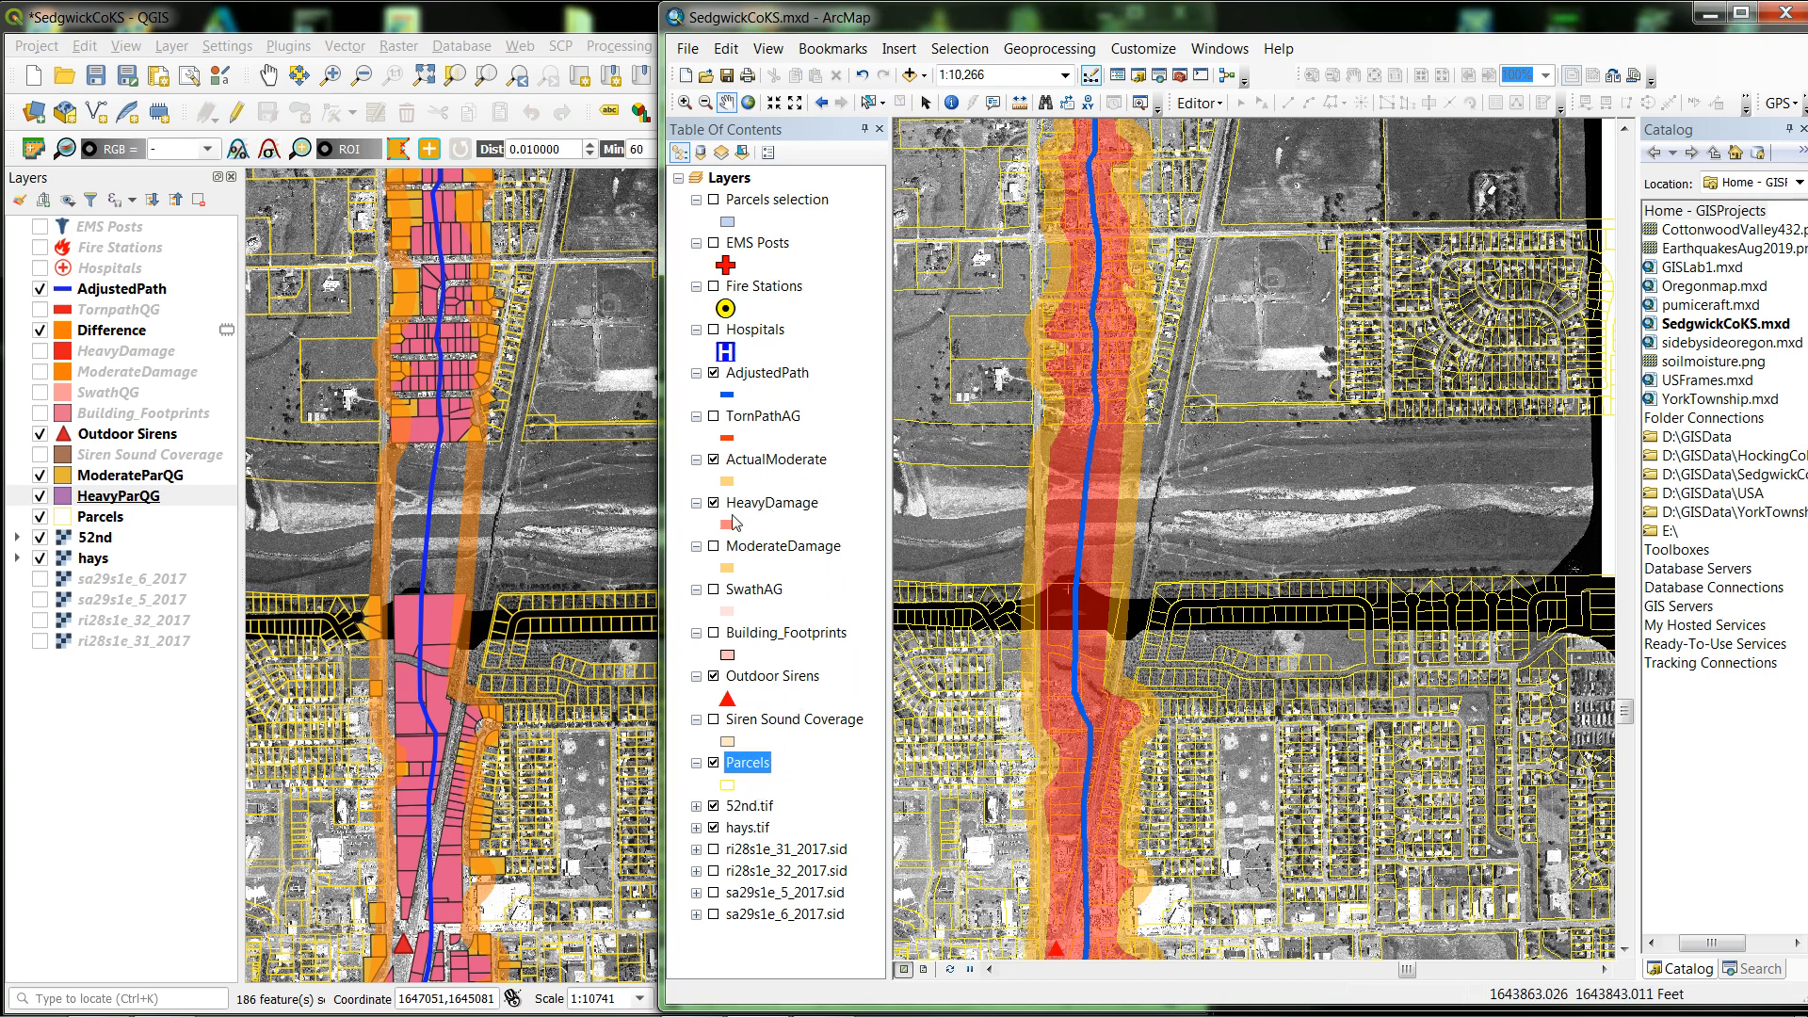
pyautogui.click(758, 504)
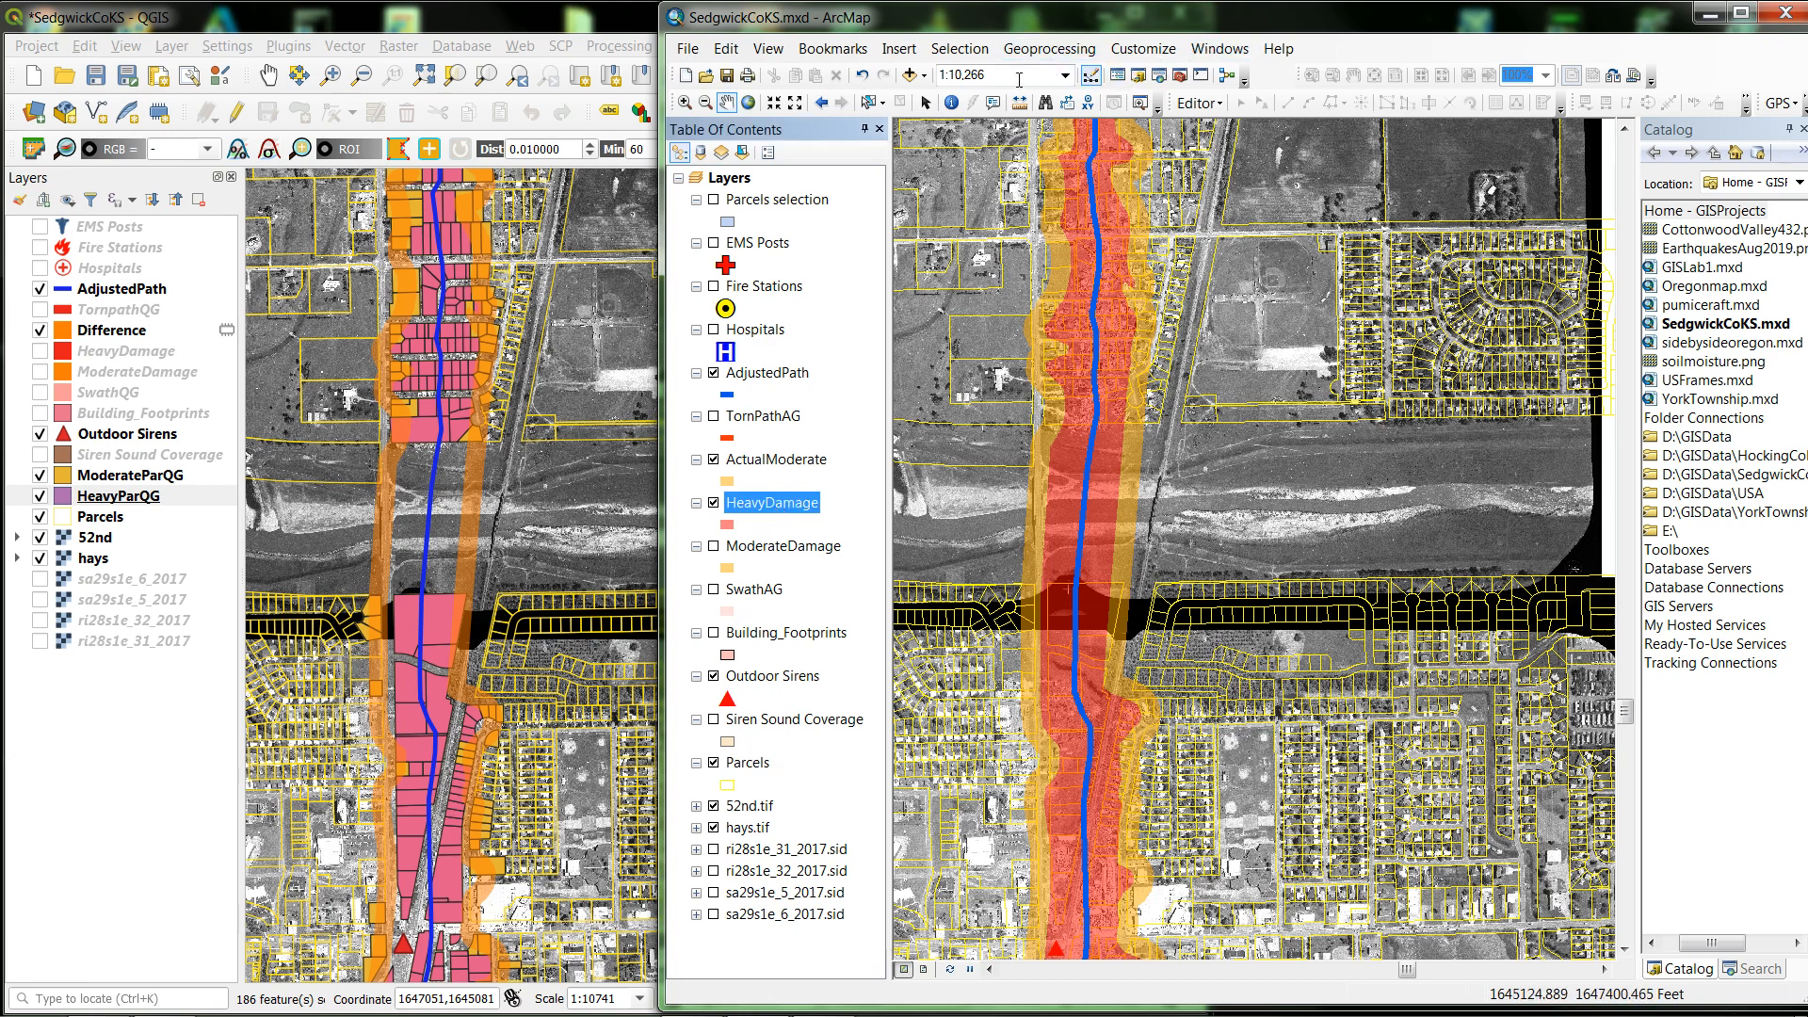
# Use Select By Location to select Parcels features that intersect the HeavyDamage source layer
pyautogui.click(970, 52)
pyautogui.click(994, 94)
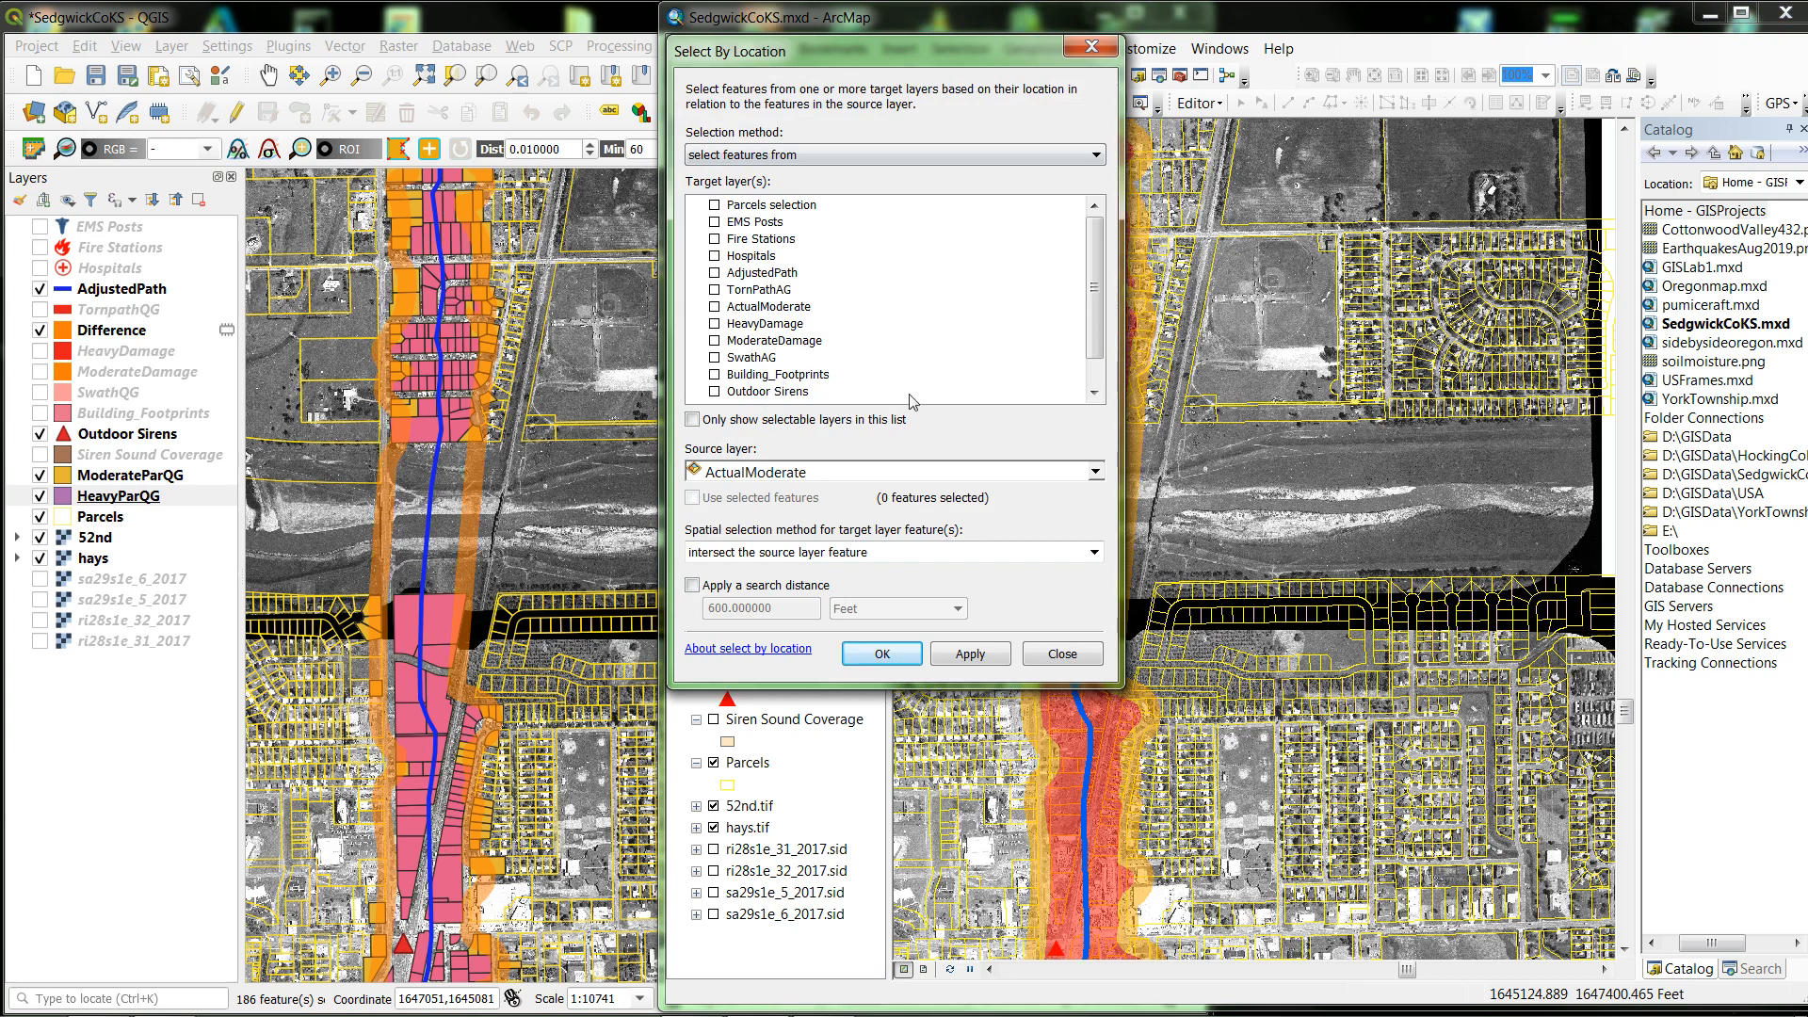
pyautogui.scroll(-1, 1094, 377)
pyautogui.click(733, 394)
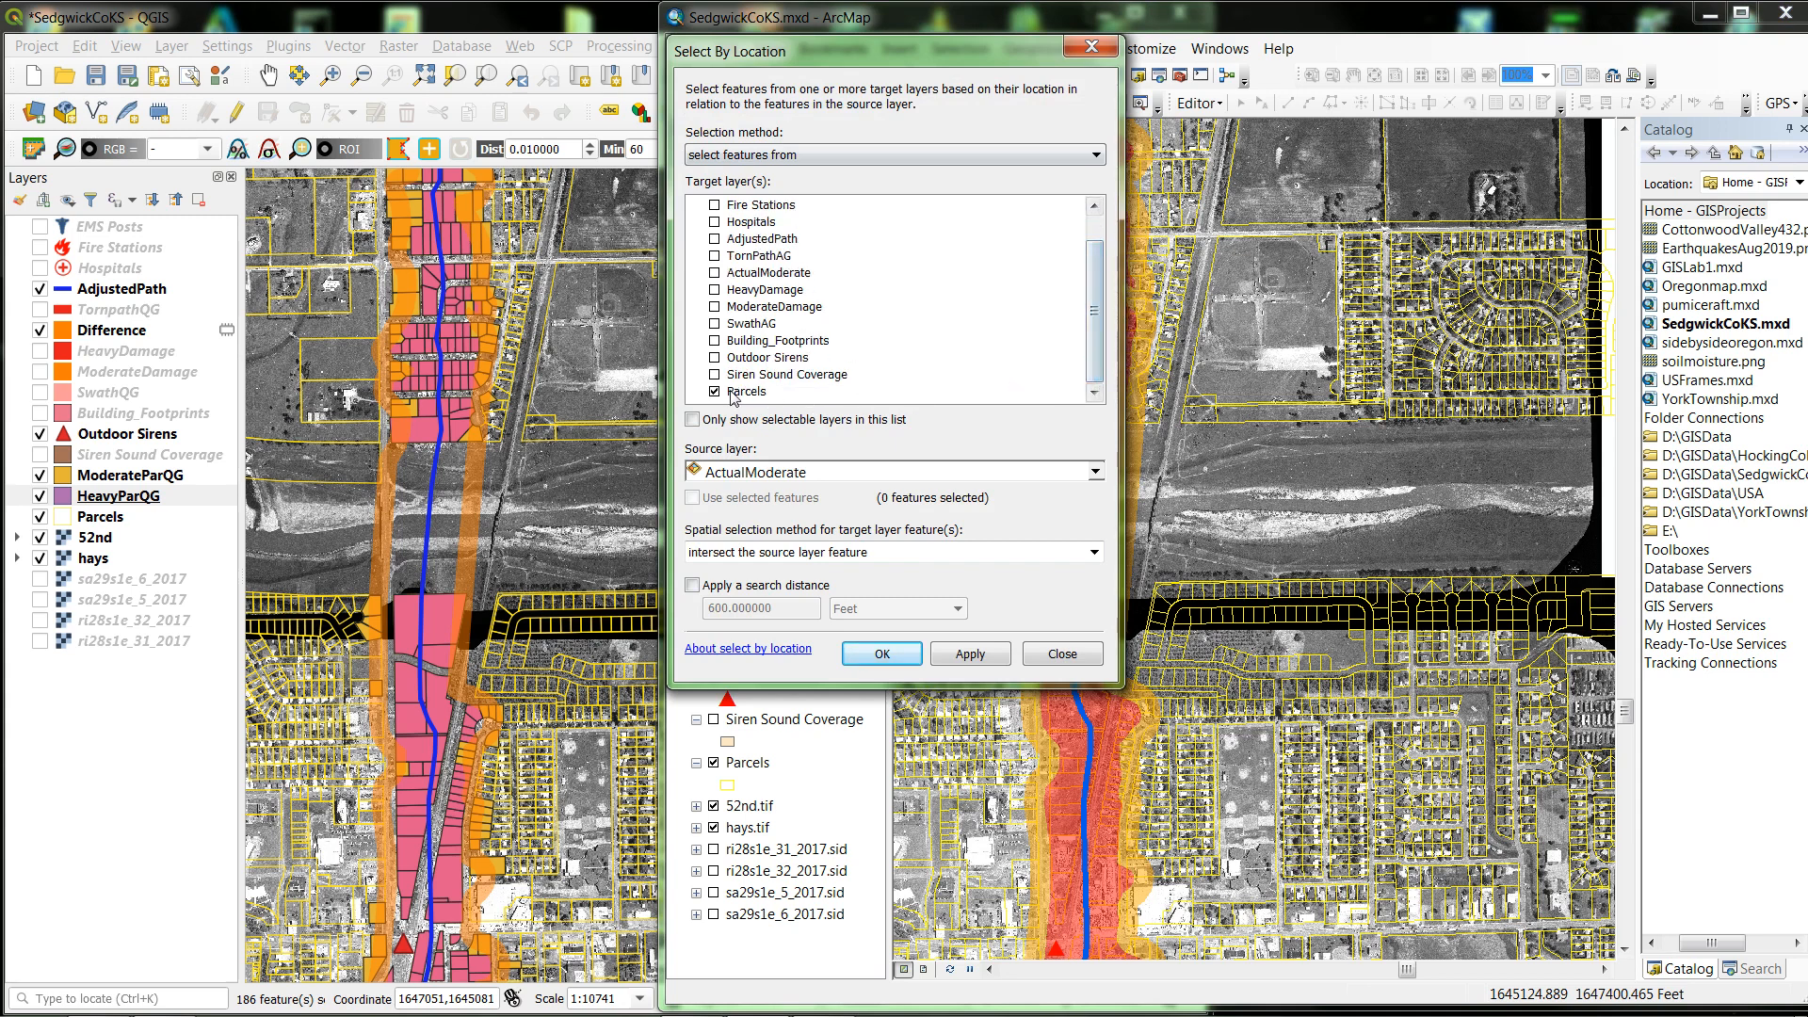
pyautogui.click(1095, 472)
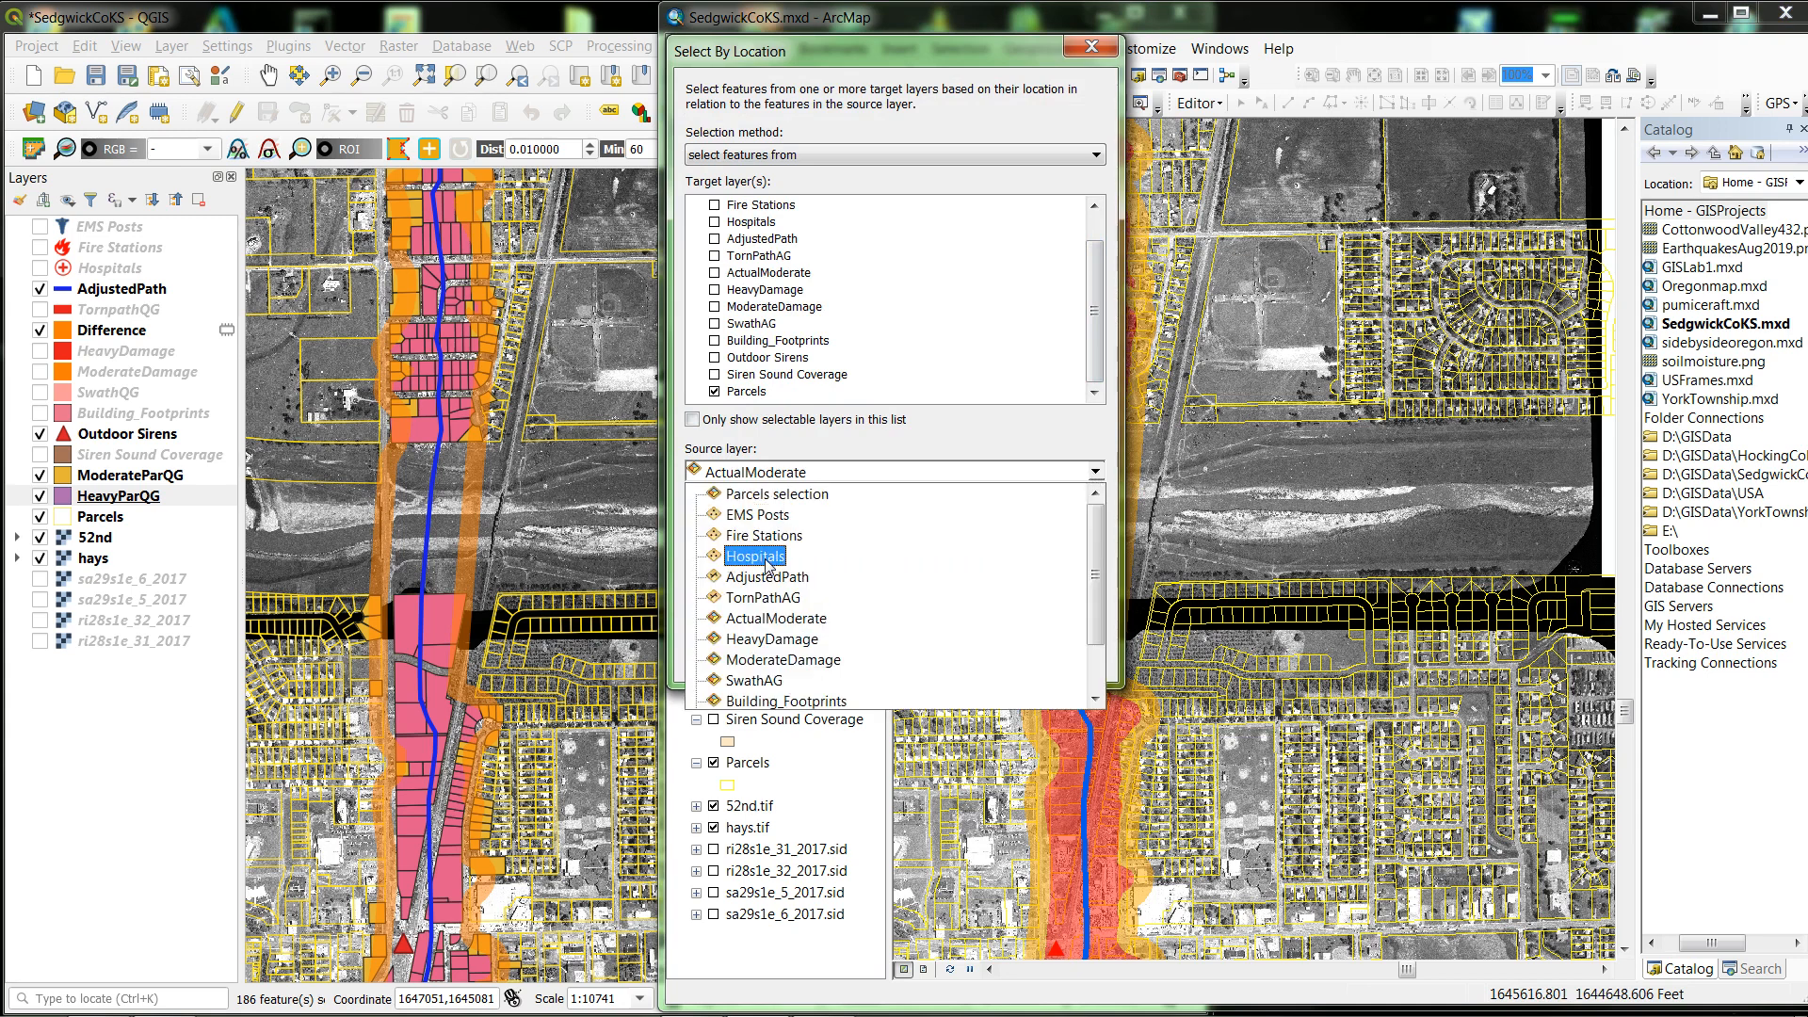
pyautogui.click(762, 640)
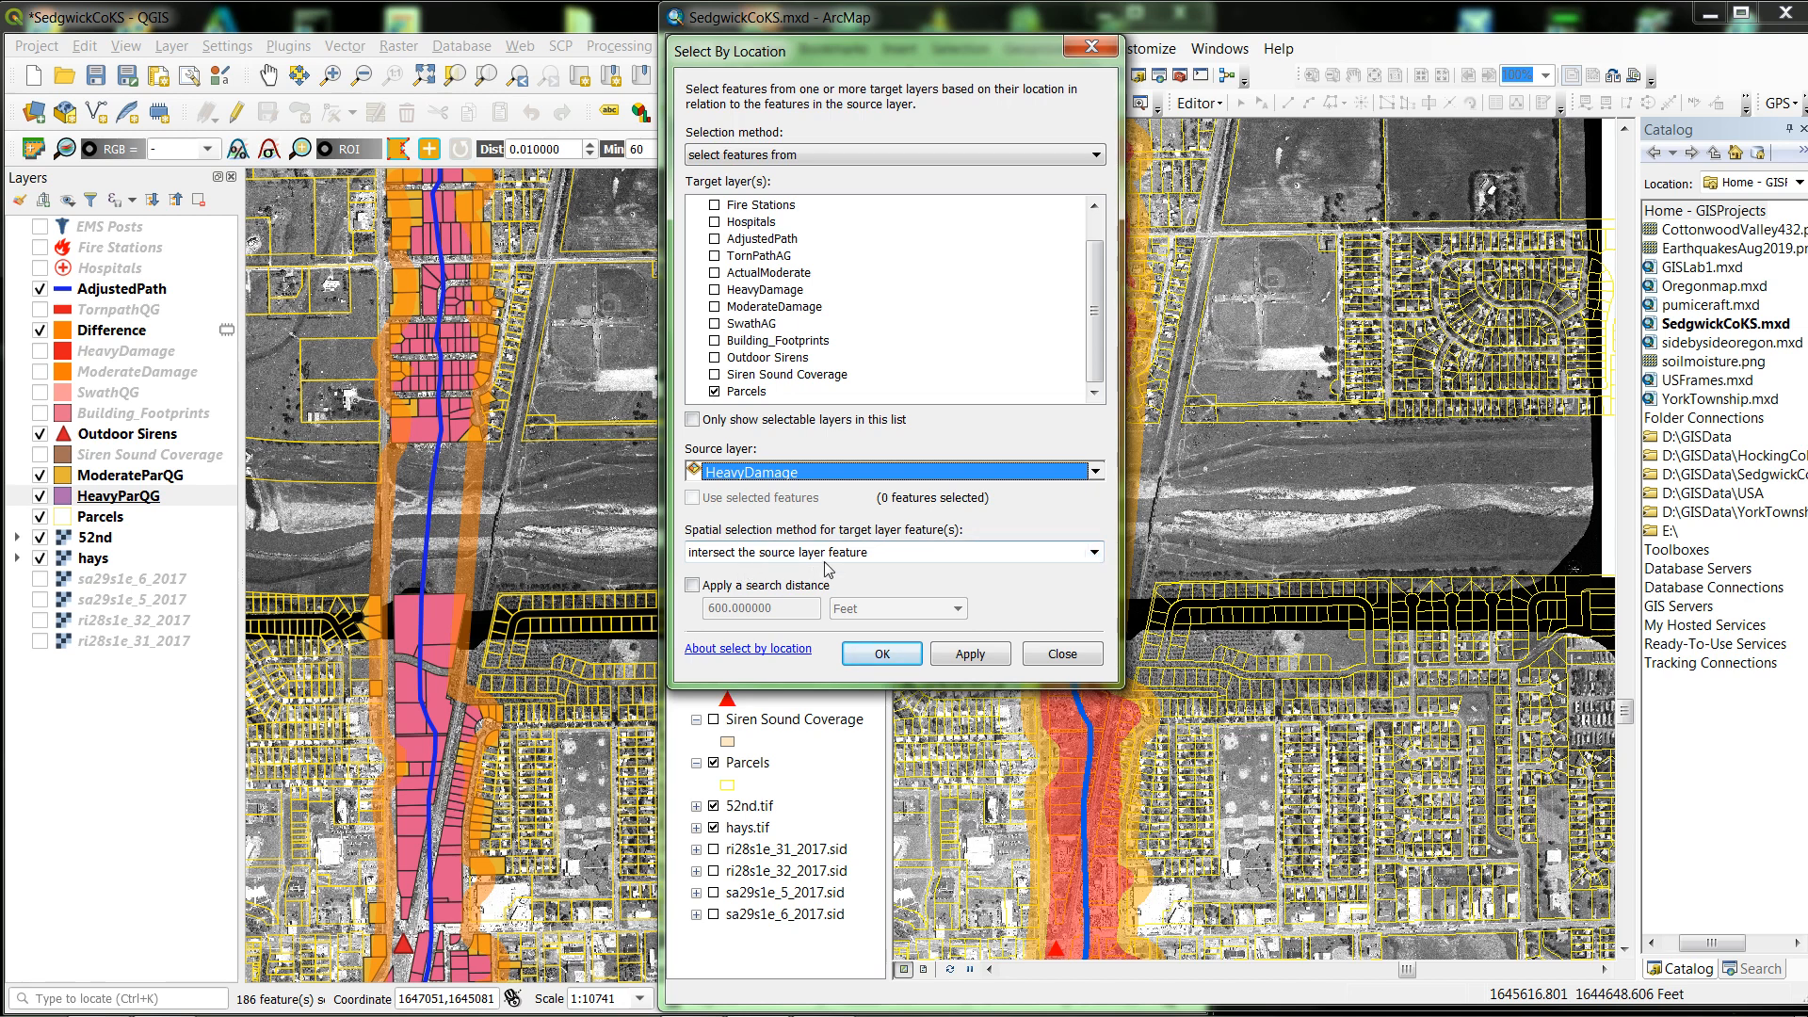
pyautogui.click(1093, 554)
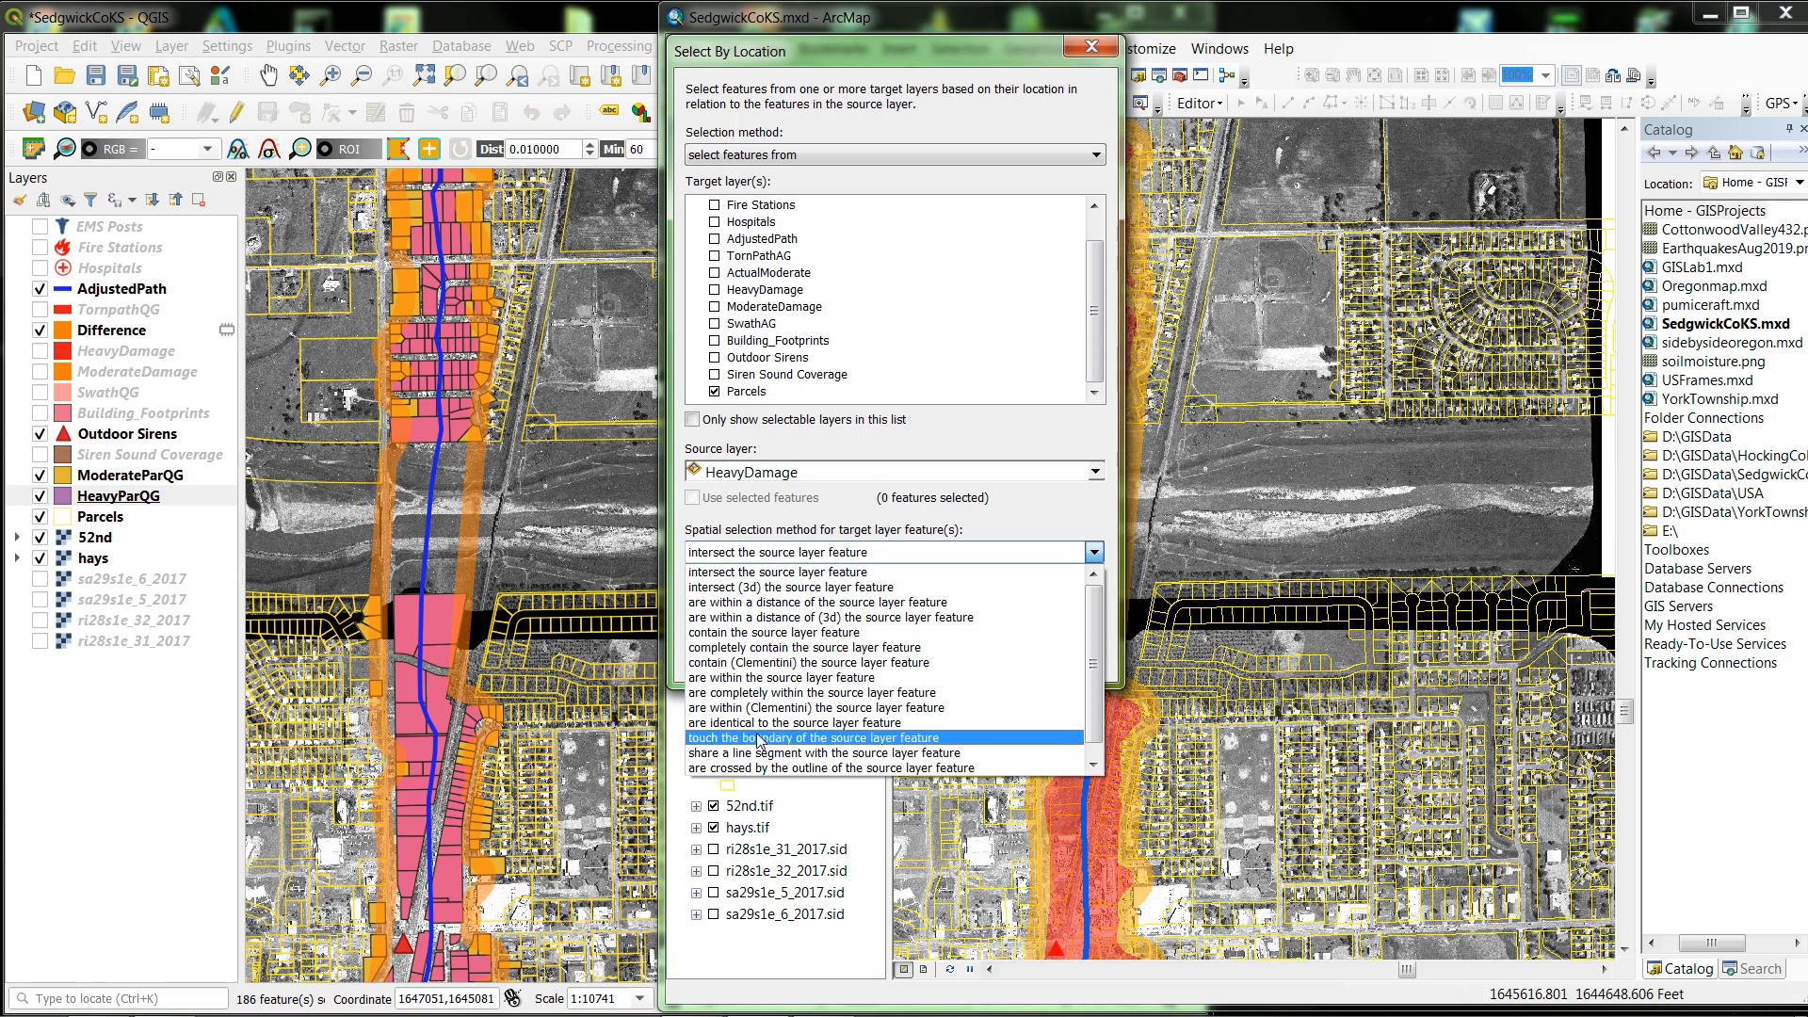
pyautogui.click(1027, 527)
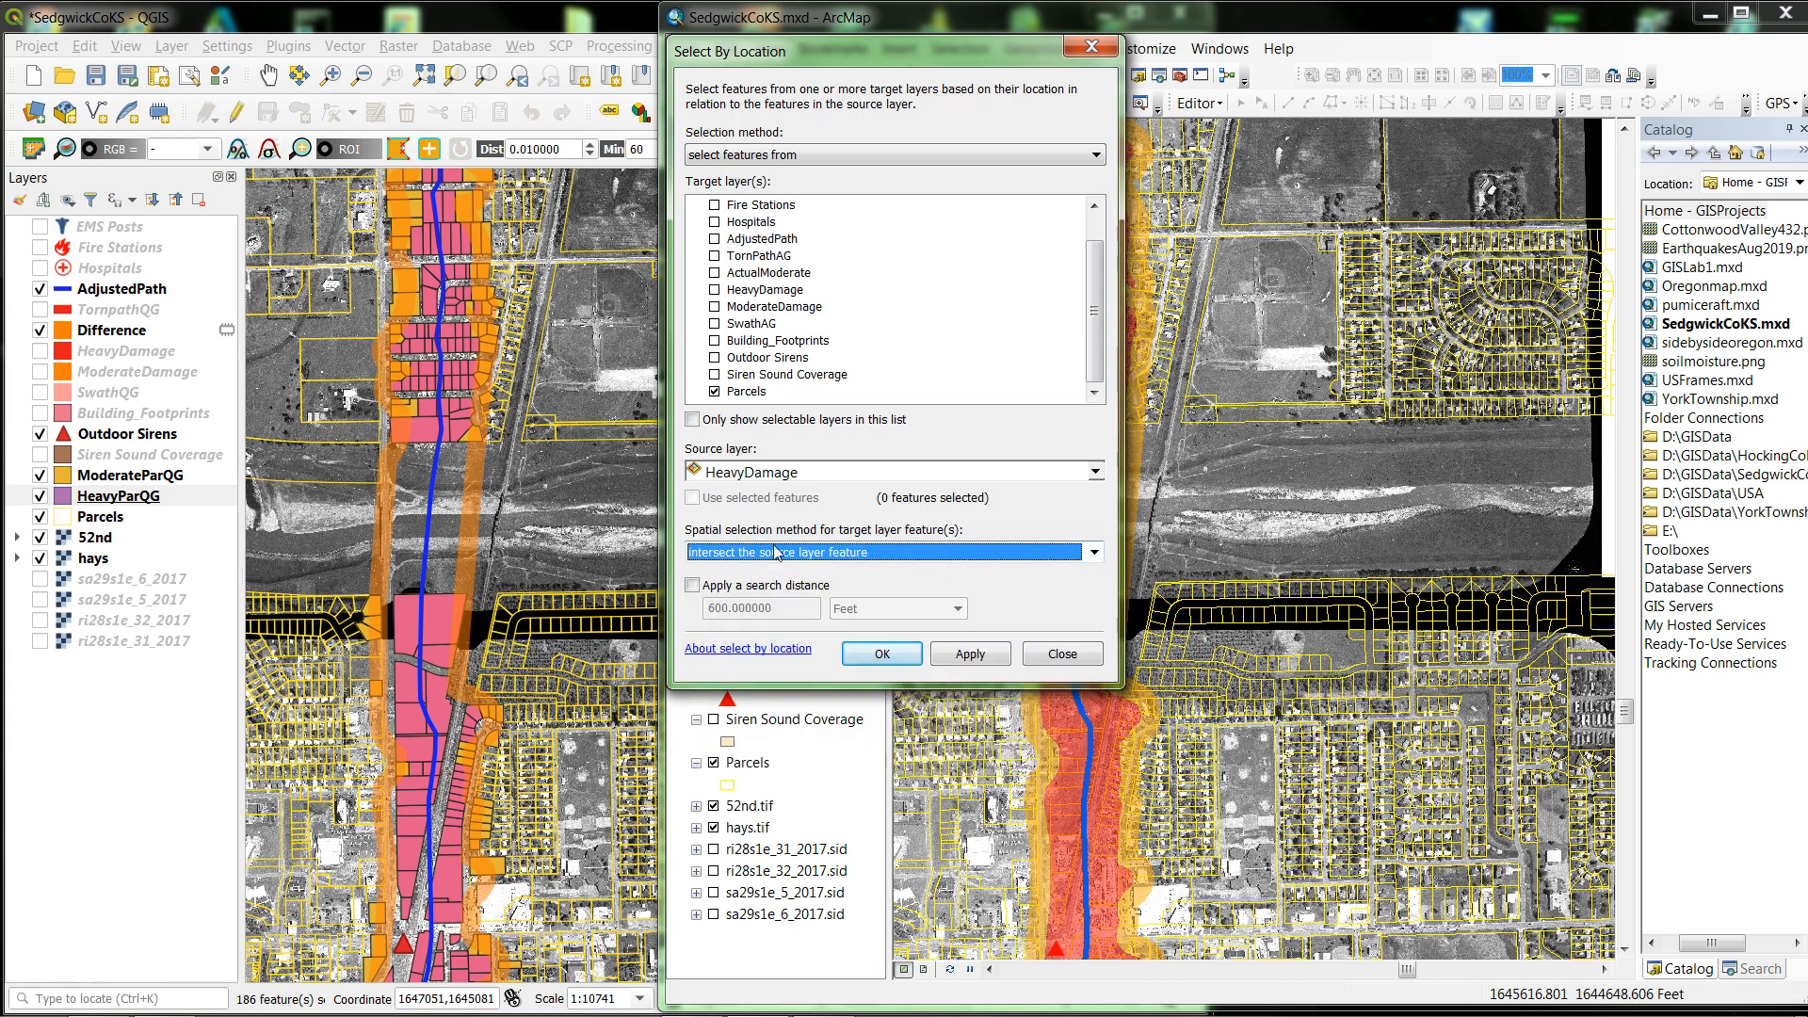
pyautogui.click(881, 655)
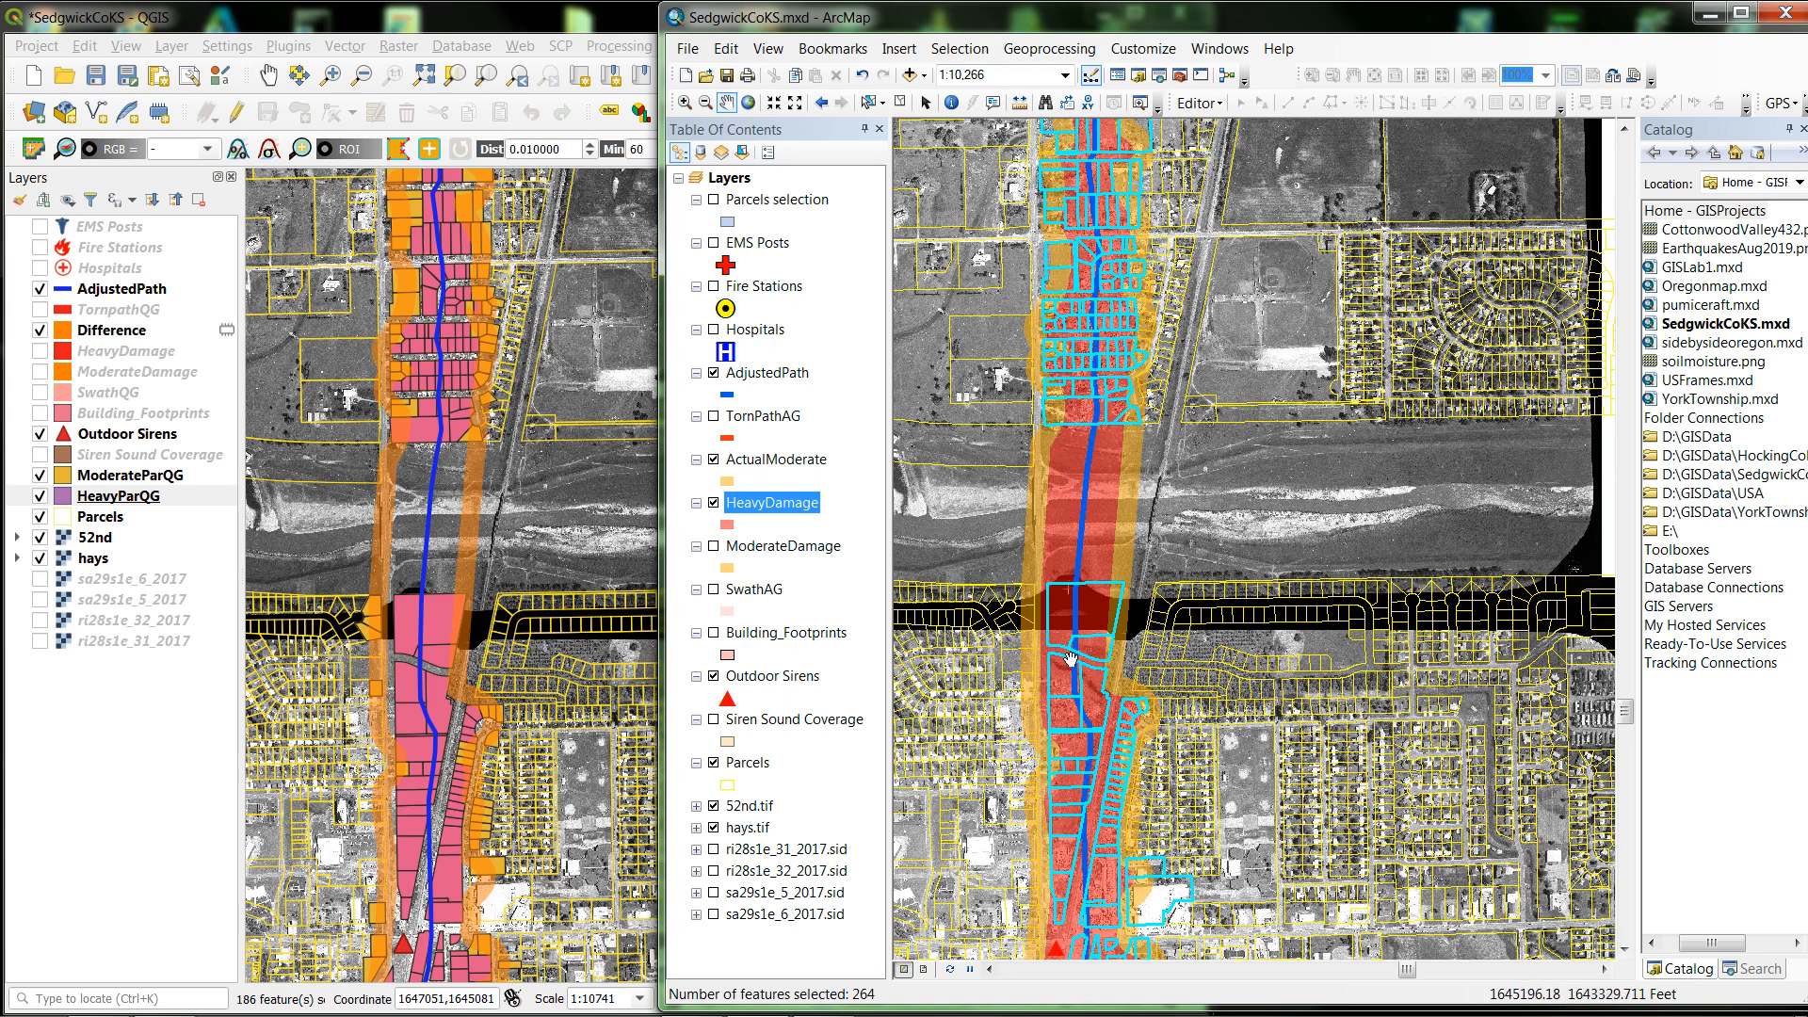
# Create a new layer from the Parcels features selected by the HeavyDamage zone
pyautogui.rightClick(745, 766)
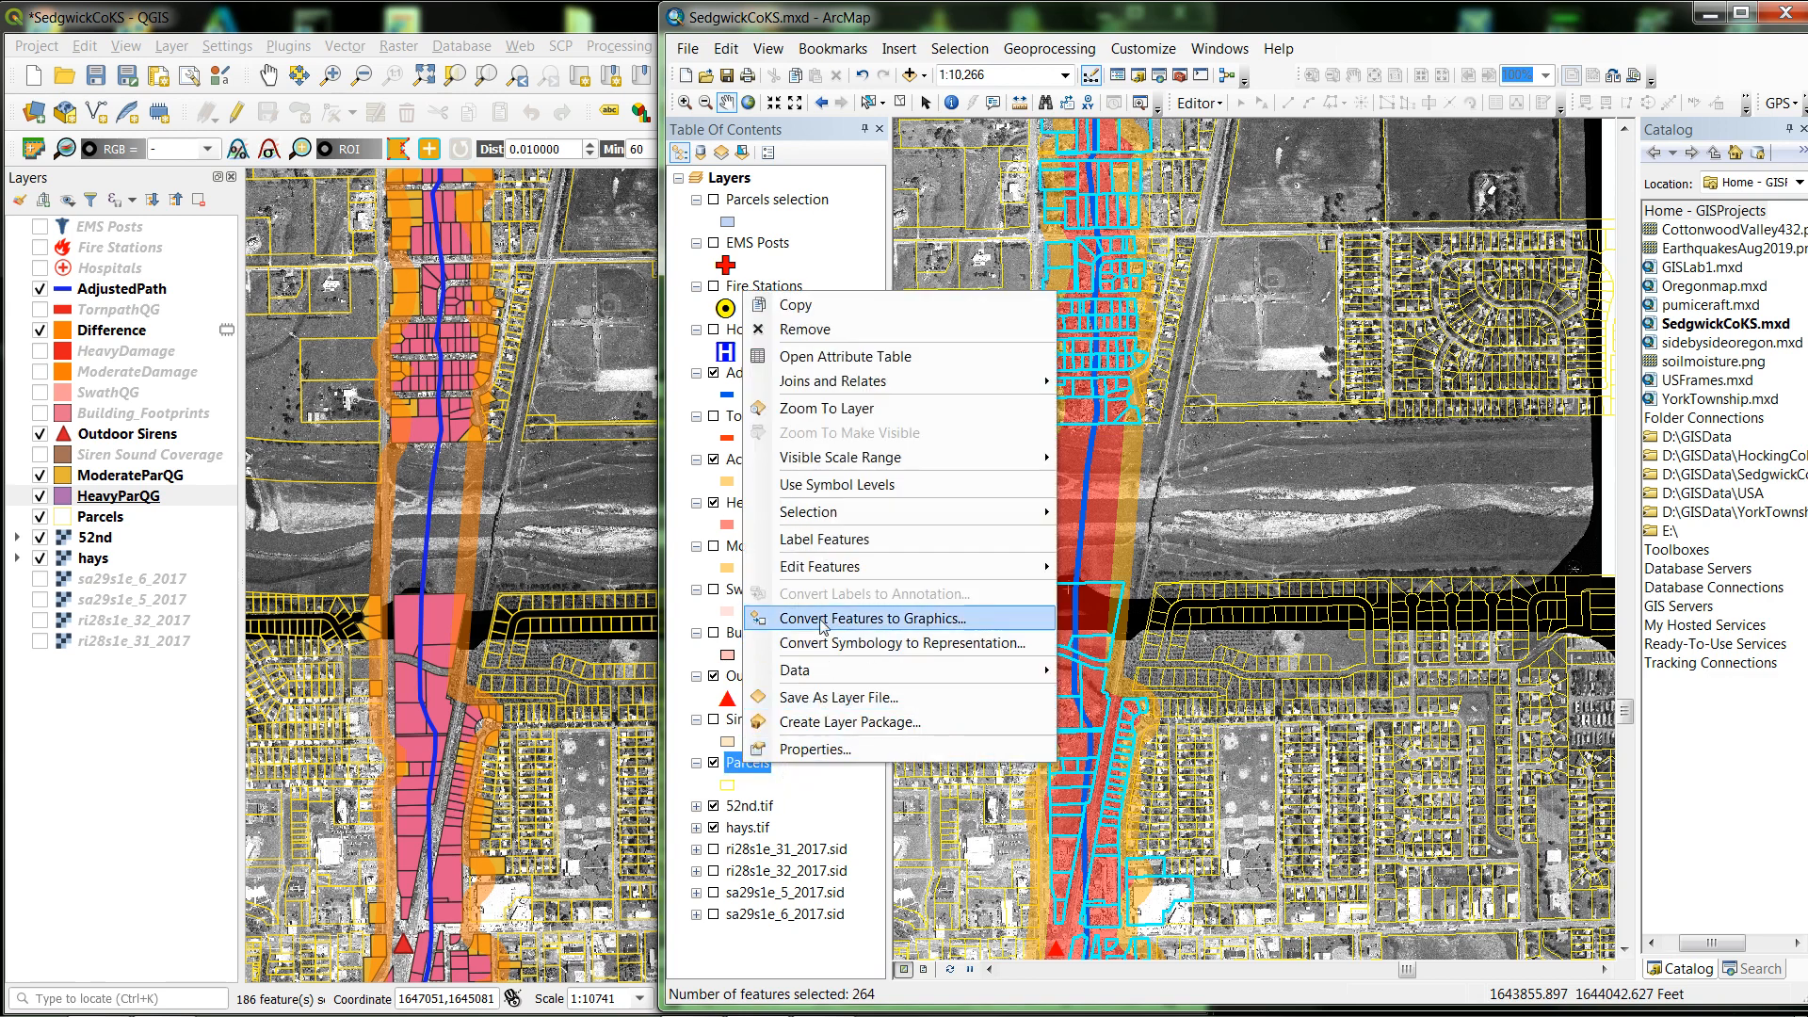
pyautogui.moveTo(812, 513)
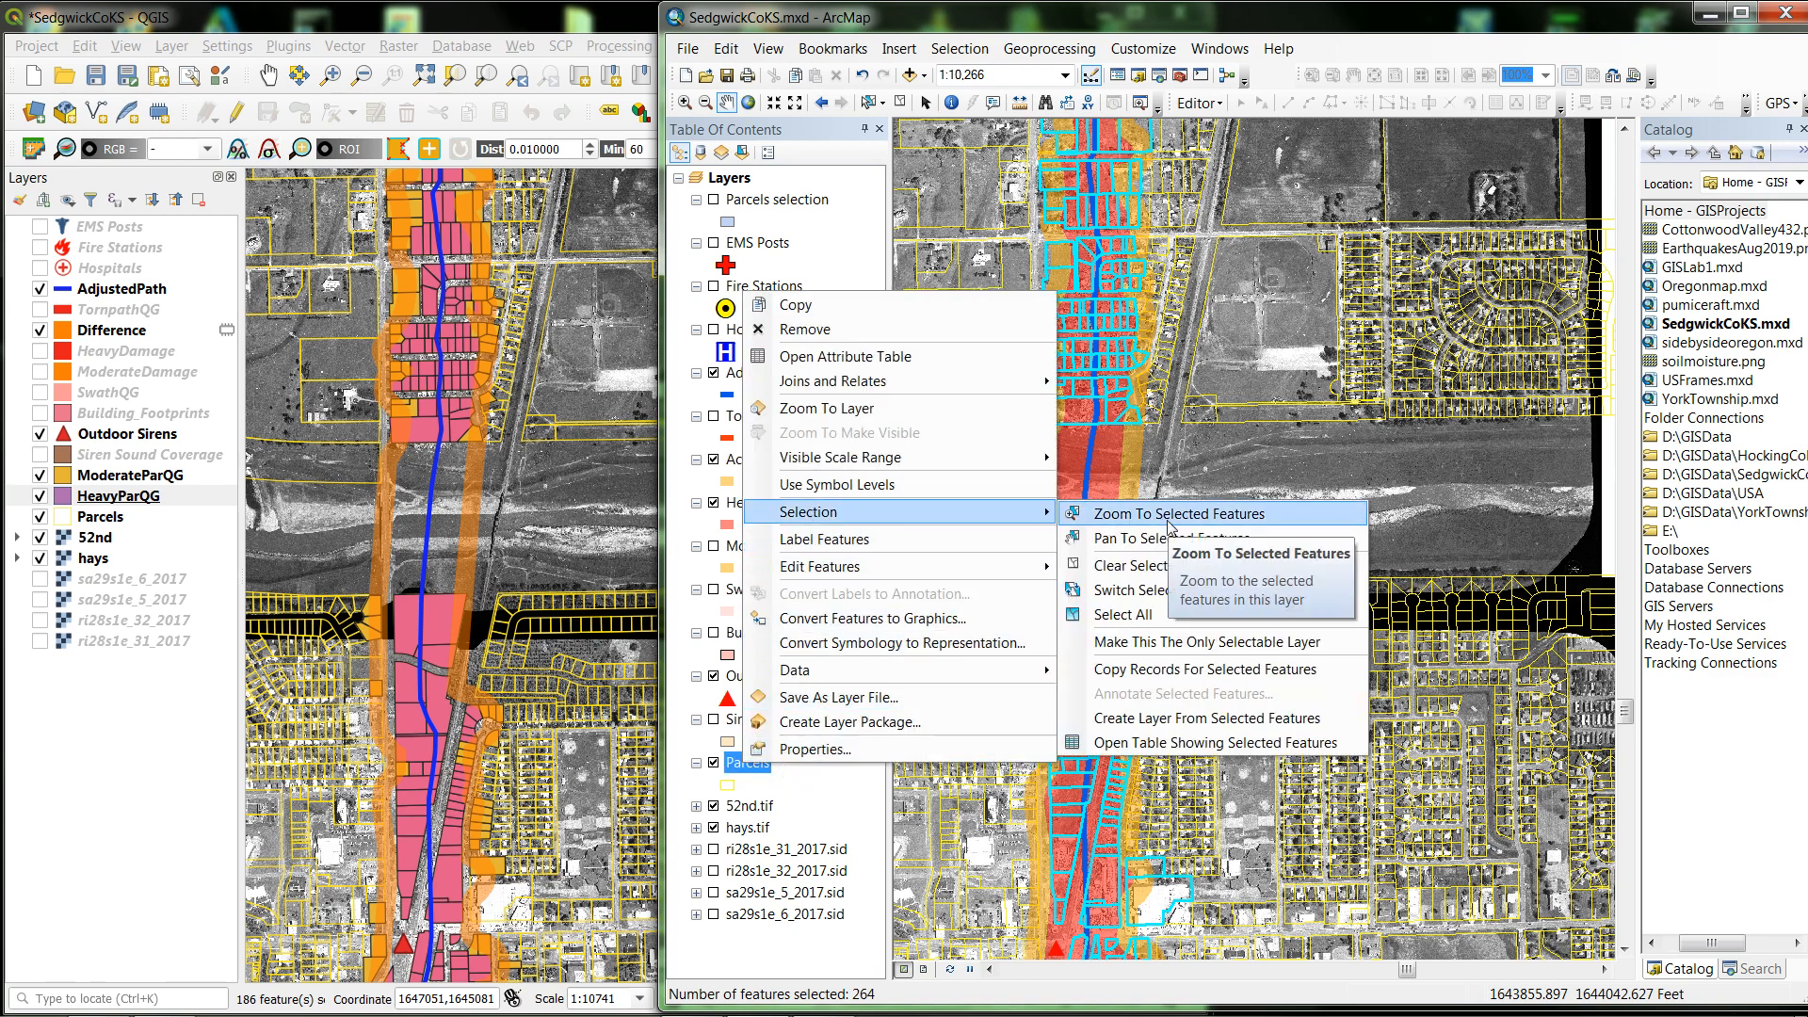
pyautogui.click(1147, 719)
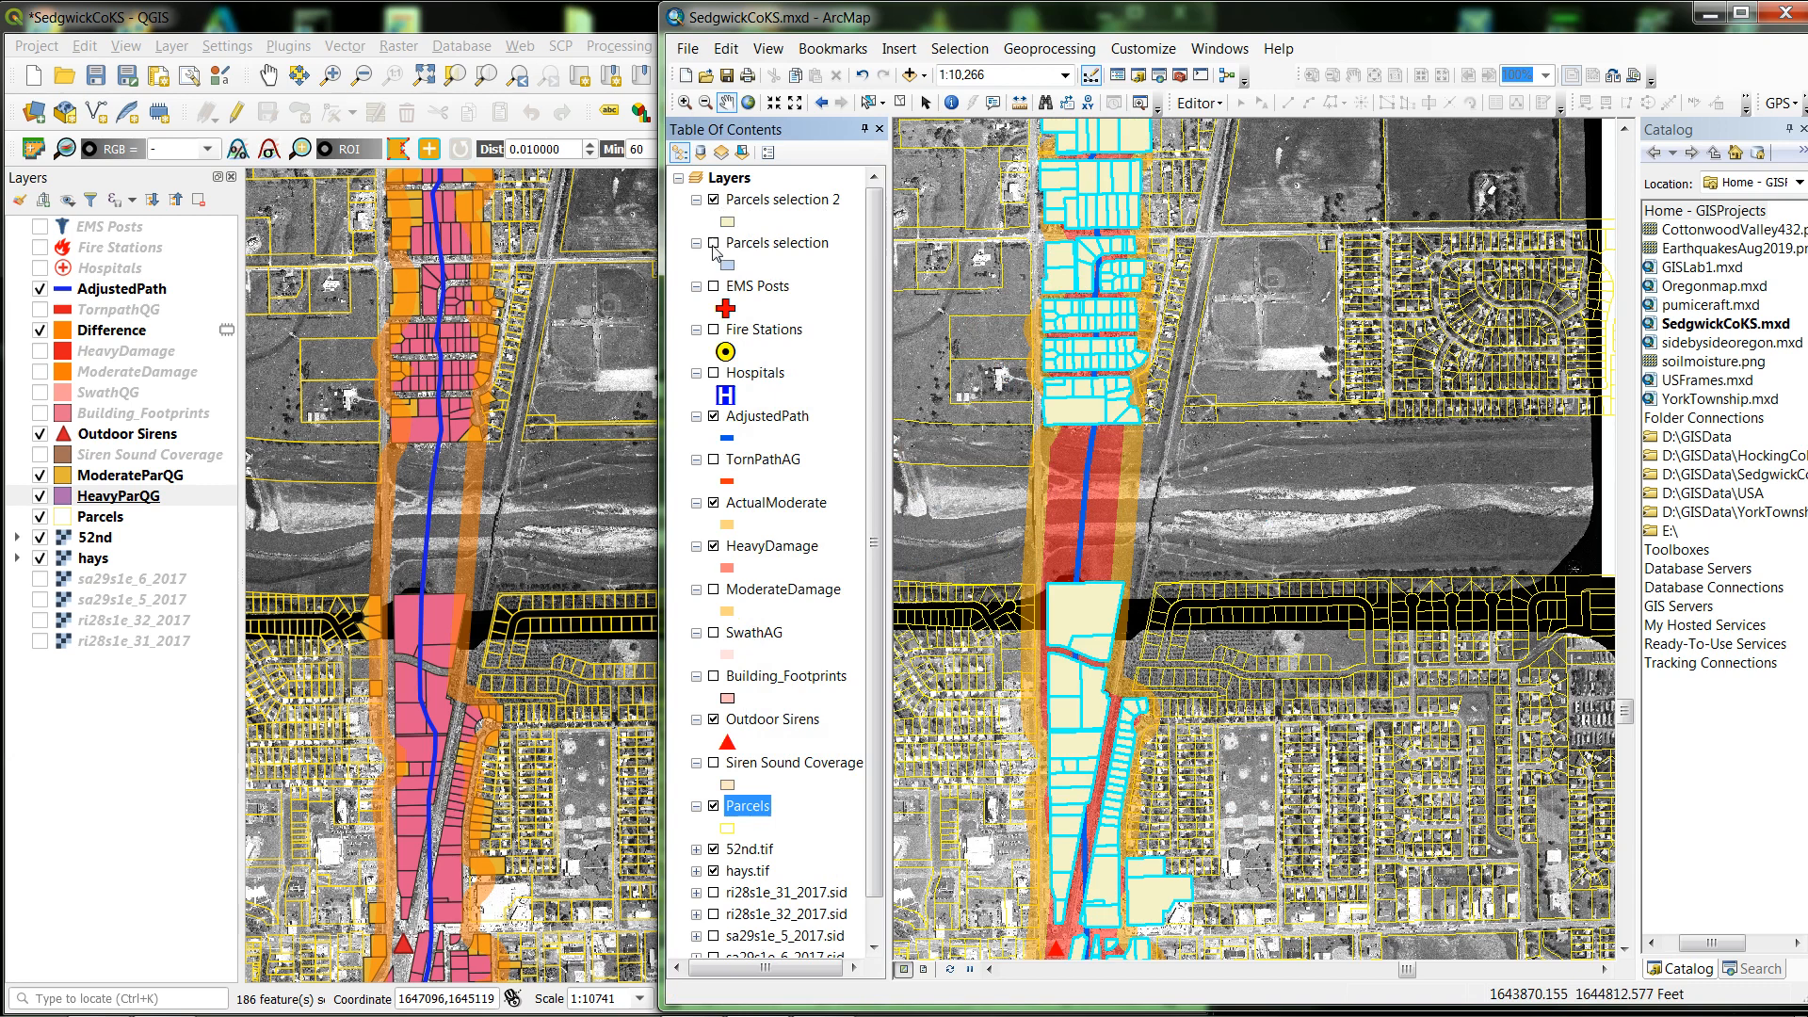
# Clear the selected features and hide the HeavyDamage and ActualModerate layers
pyautogui.click(903, 105)
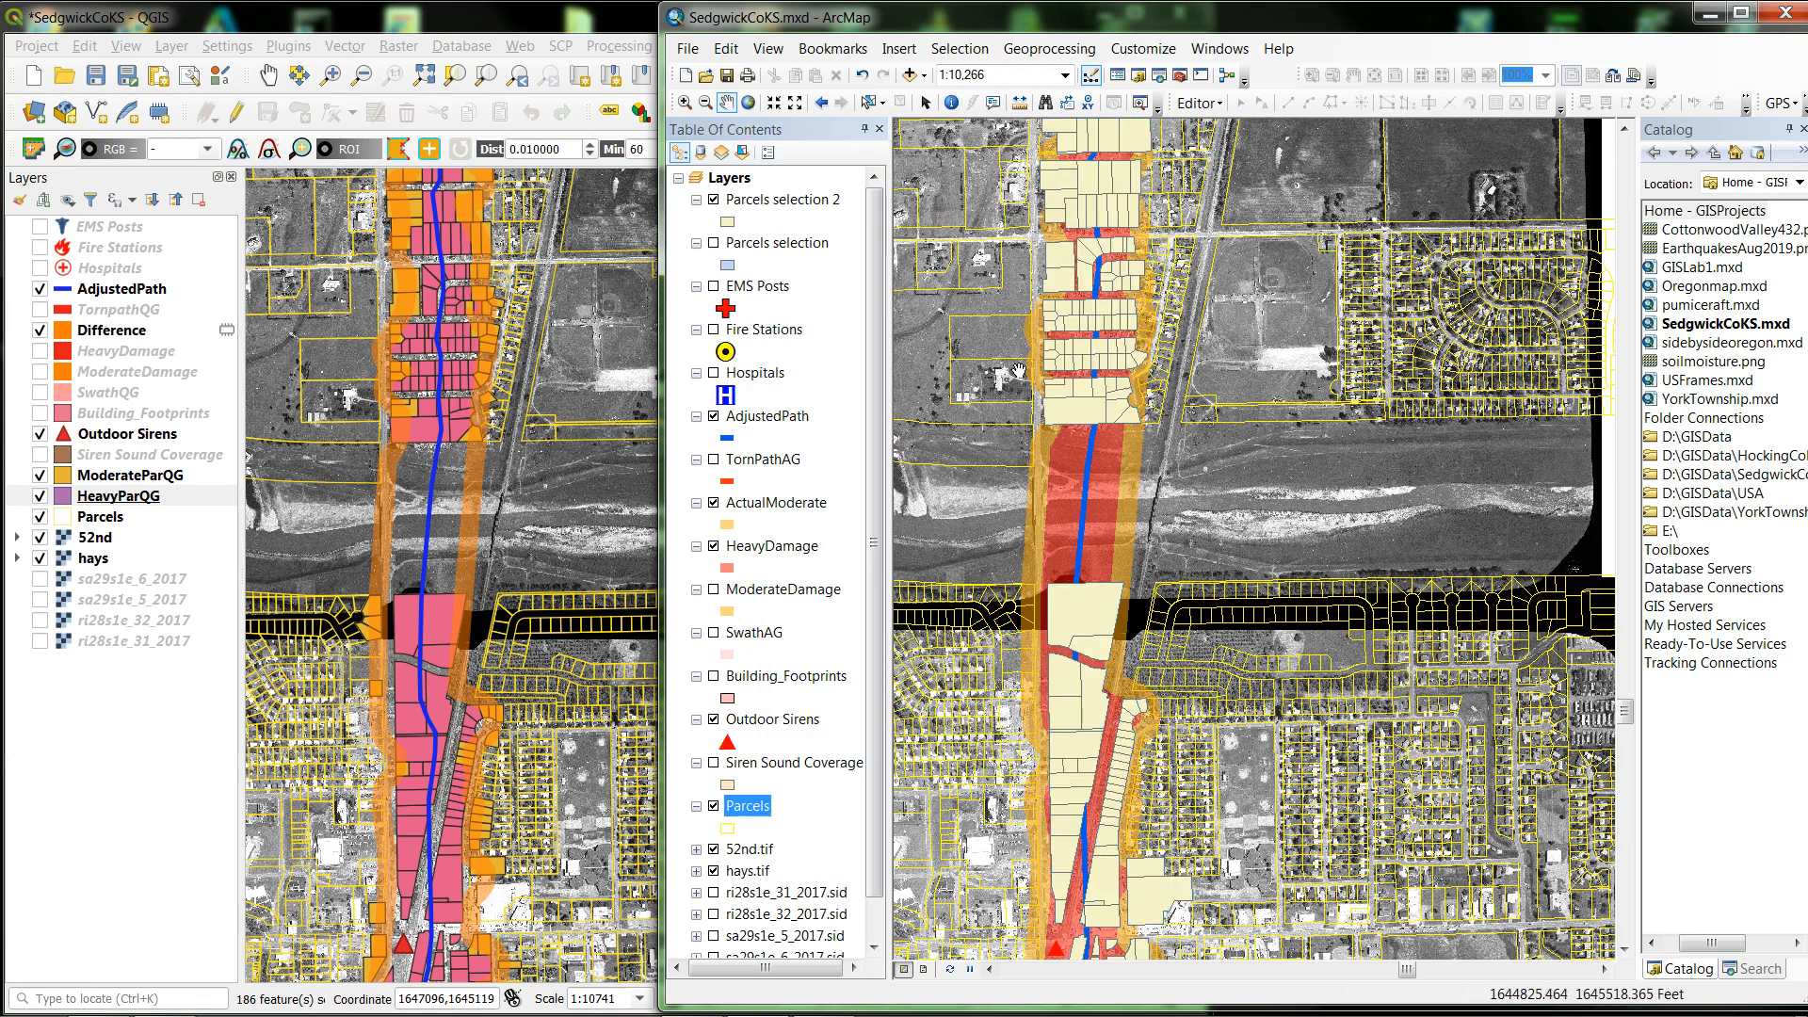
pyautogui.click(713, 546)
pyautogui.click(713, 503)
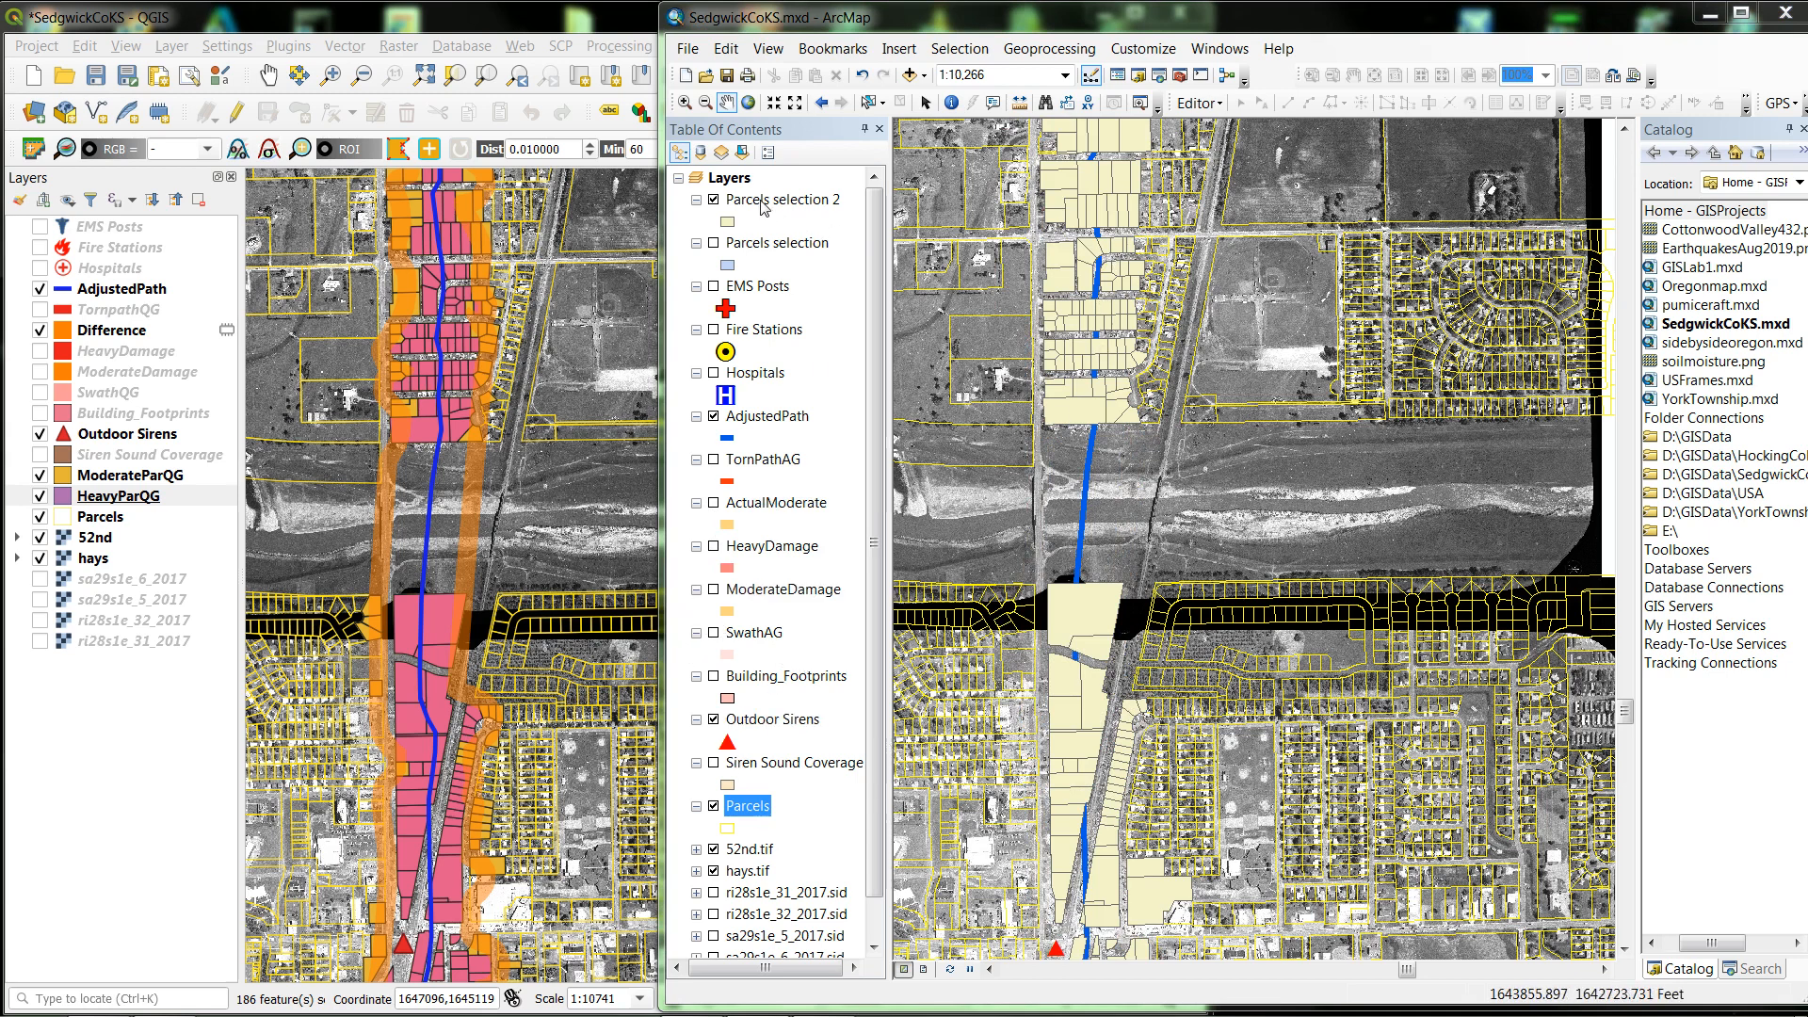
# Set the fill color of the Parcels selection layer's symbol to orange
pyautogui.click(758, 244)
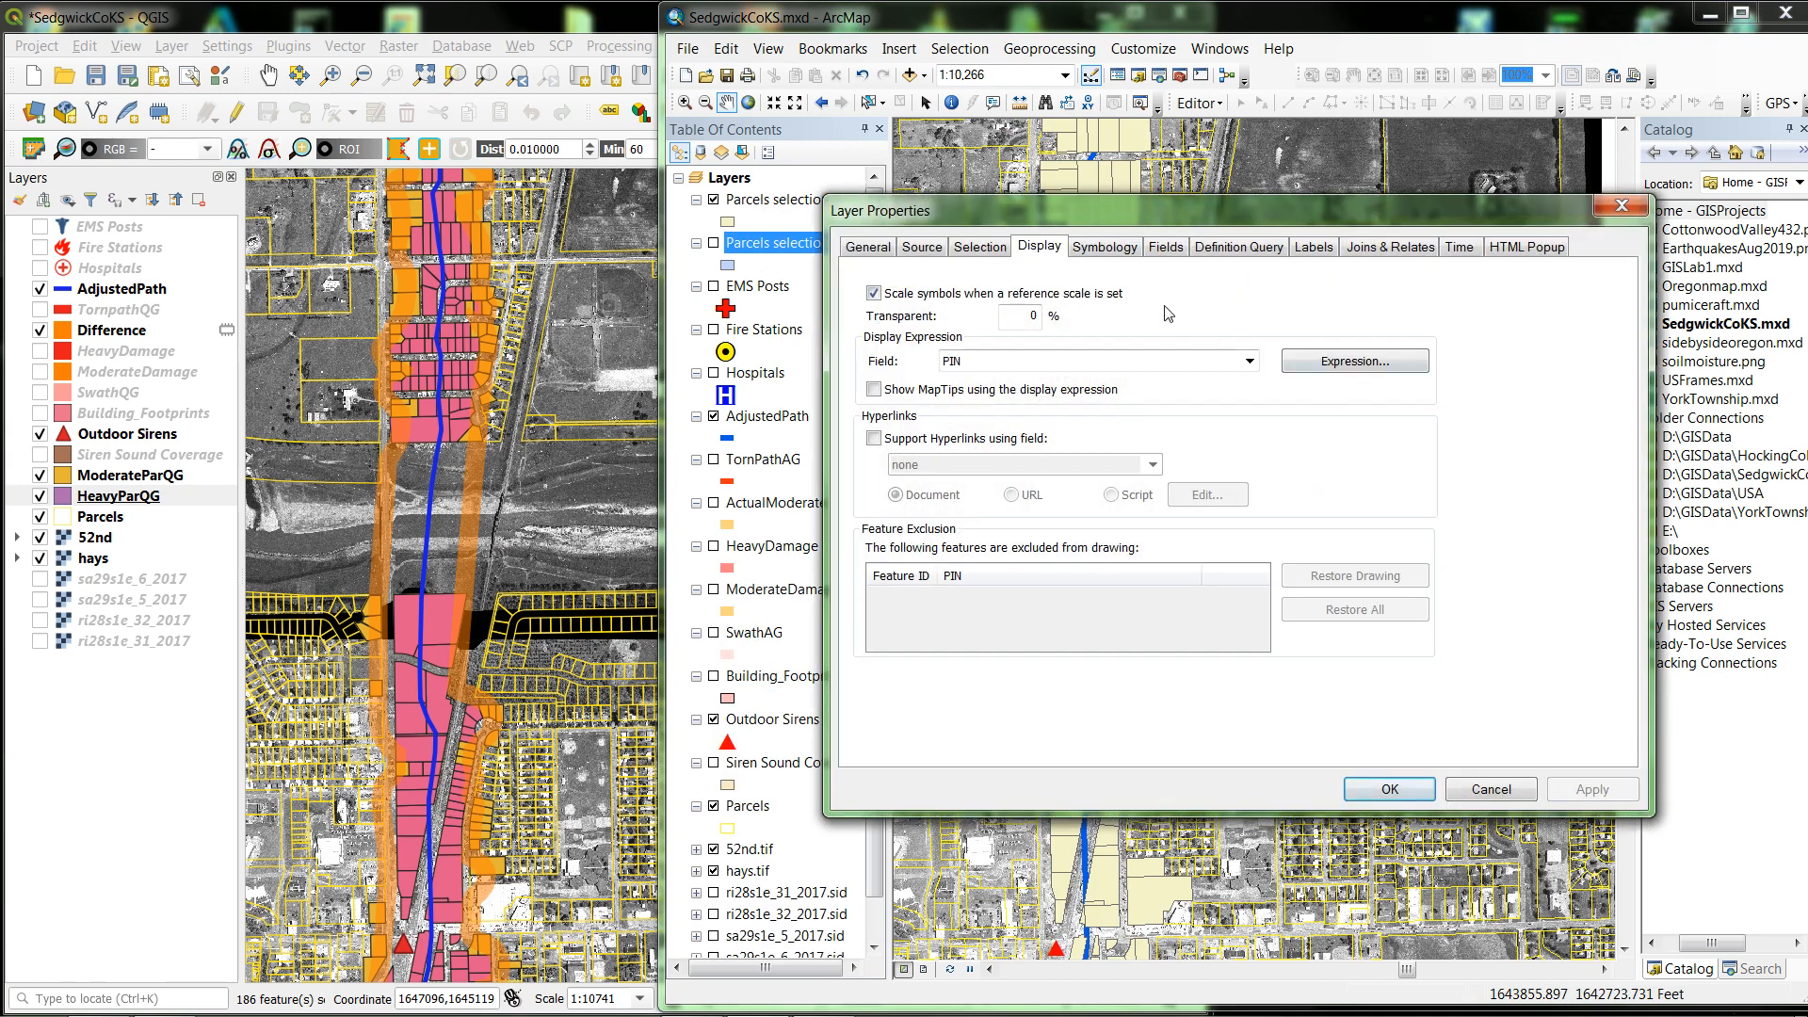
pyautogui.click(1104, 246)
pyautogui.click(1140, 352)
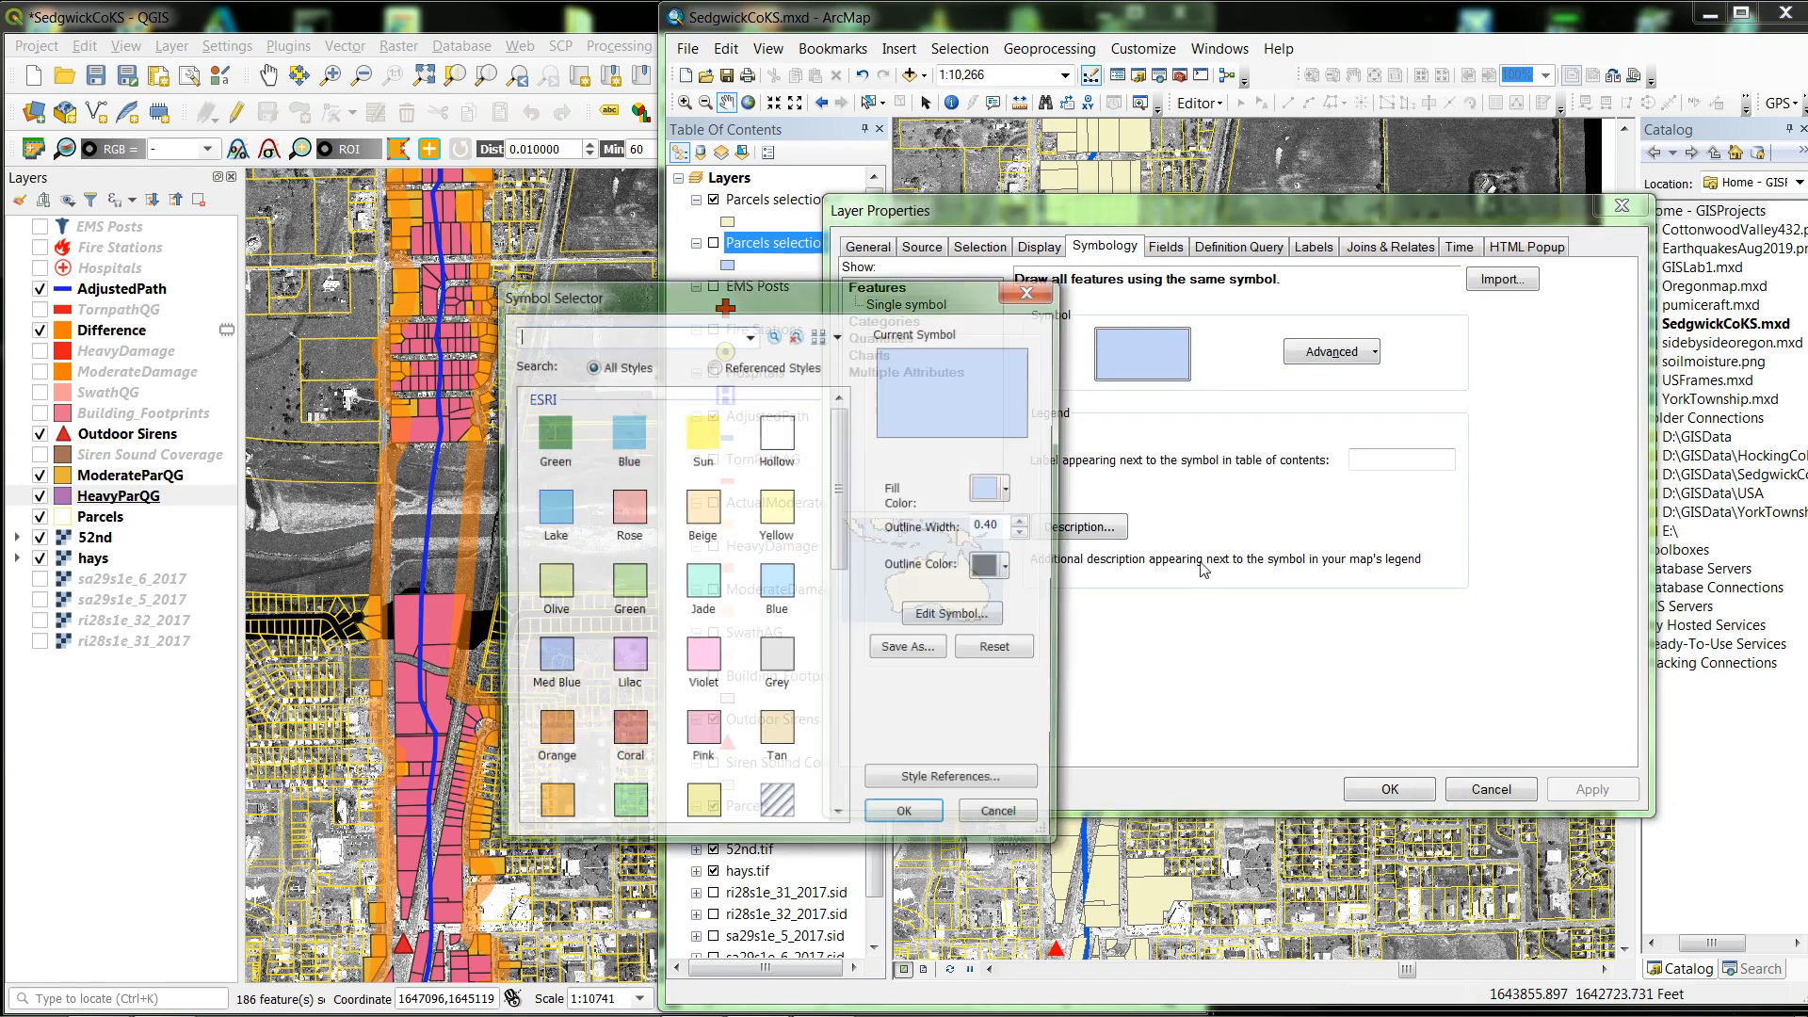
pyautogui.click(1011, 489)
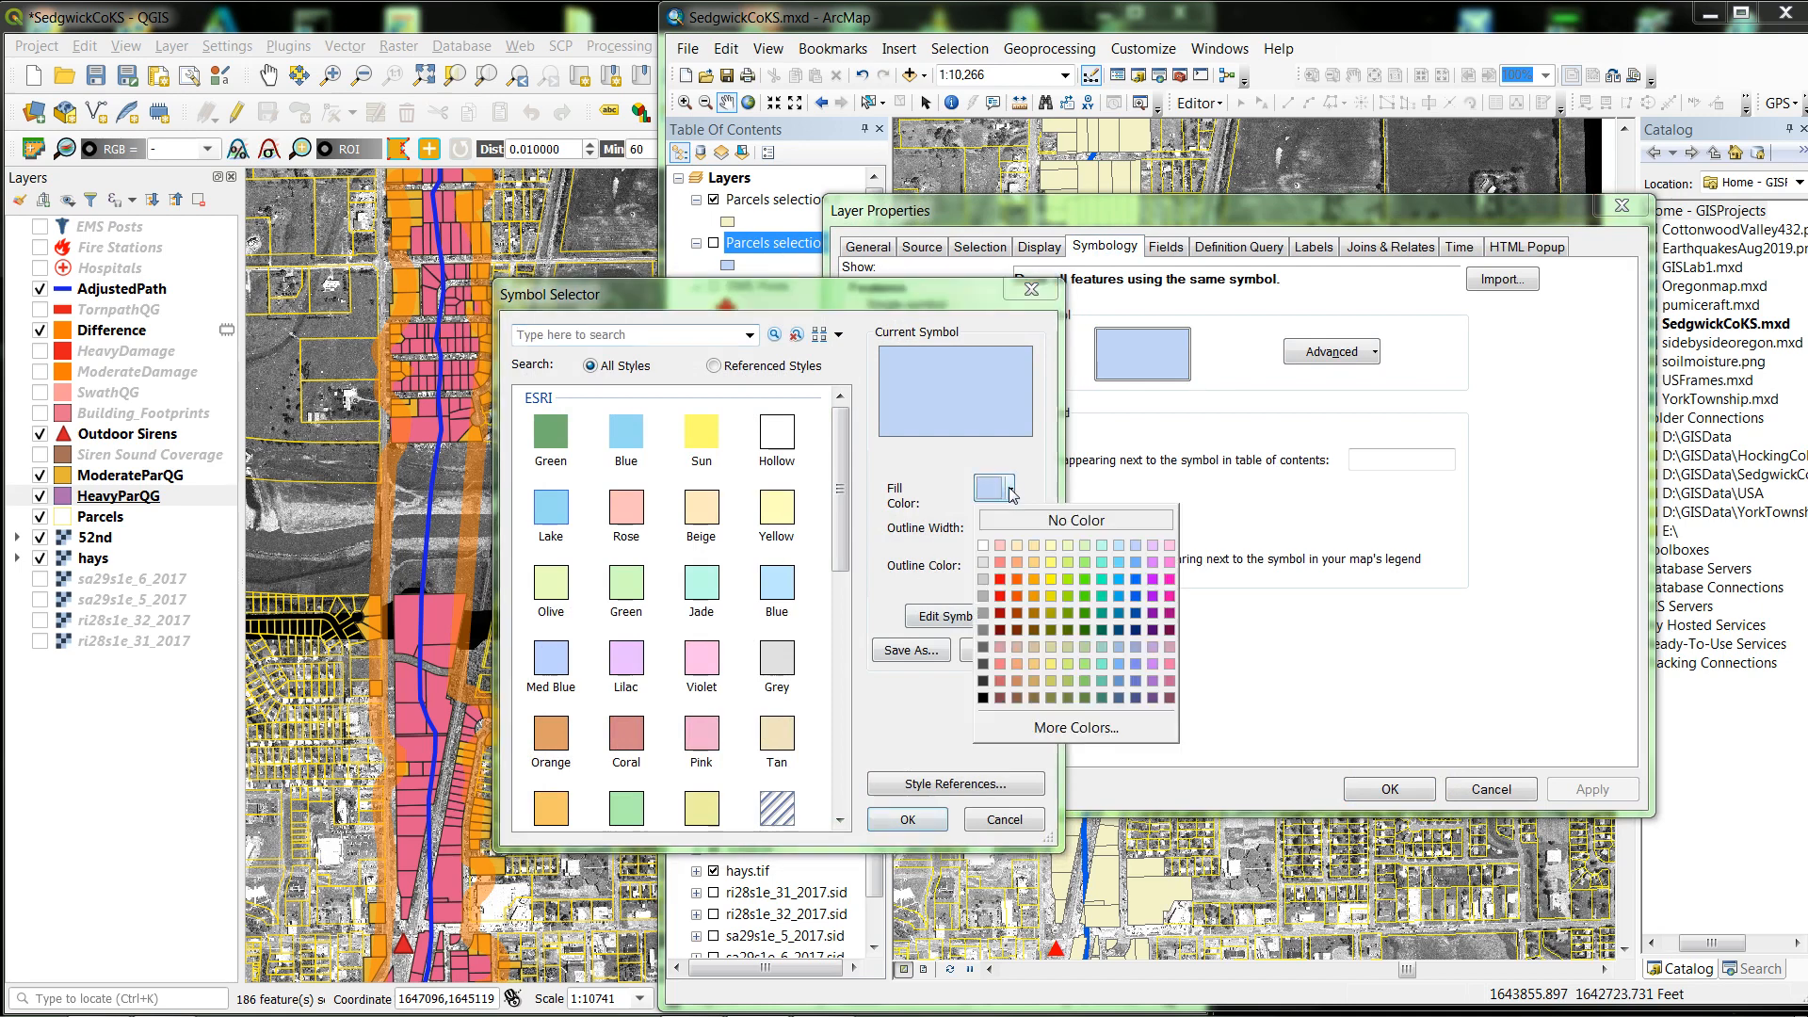
pyautogui.click(1035, 579)
pyautogui.click(906, 816)
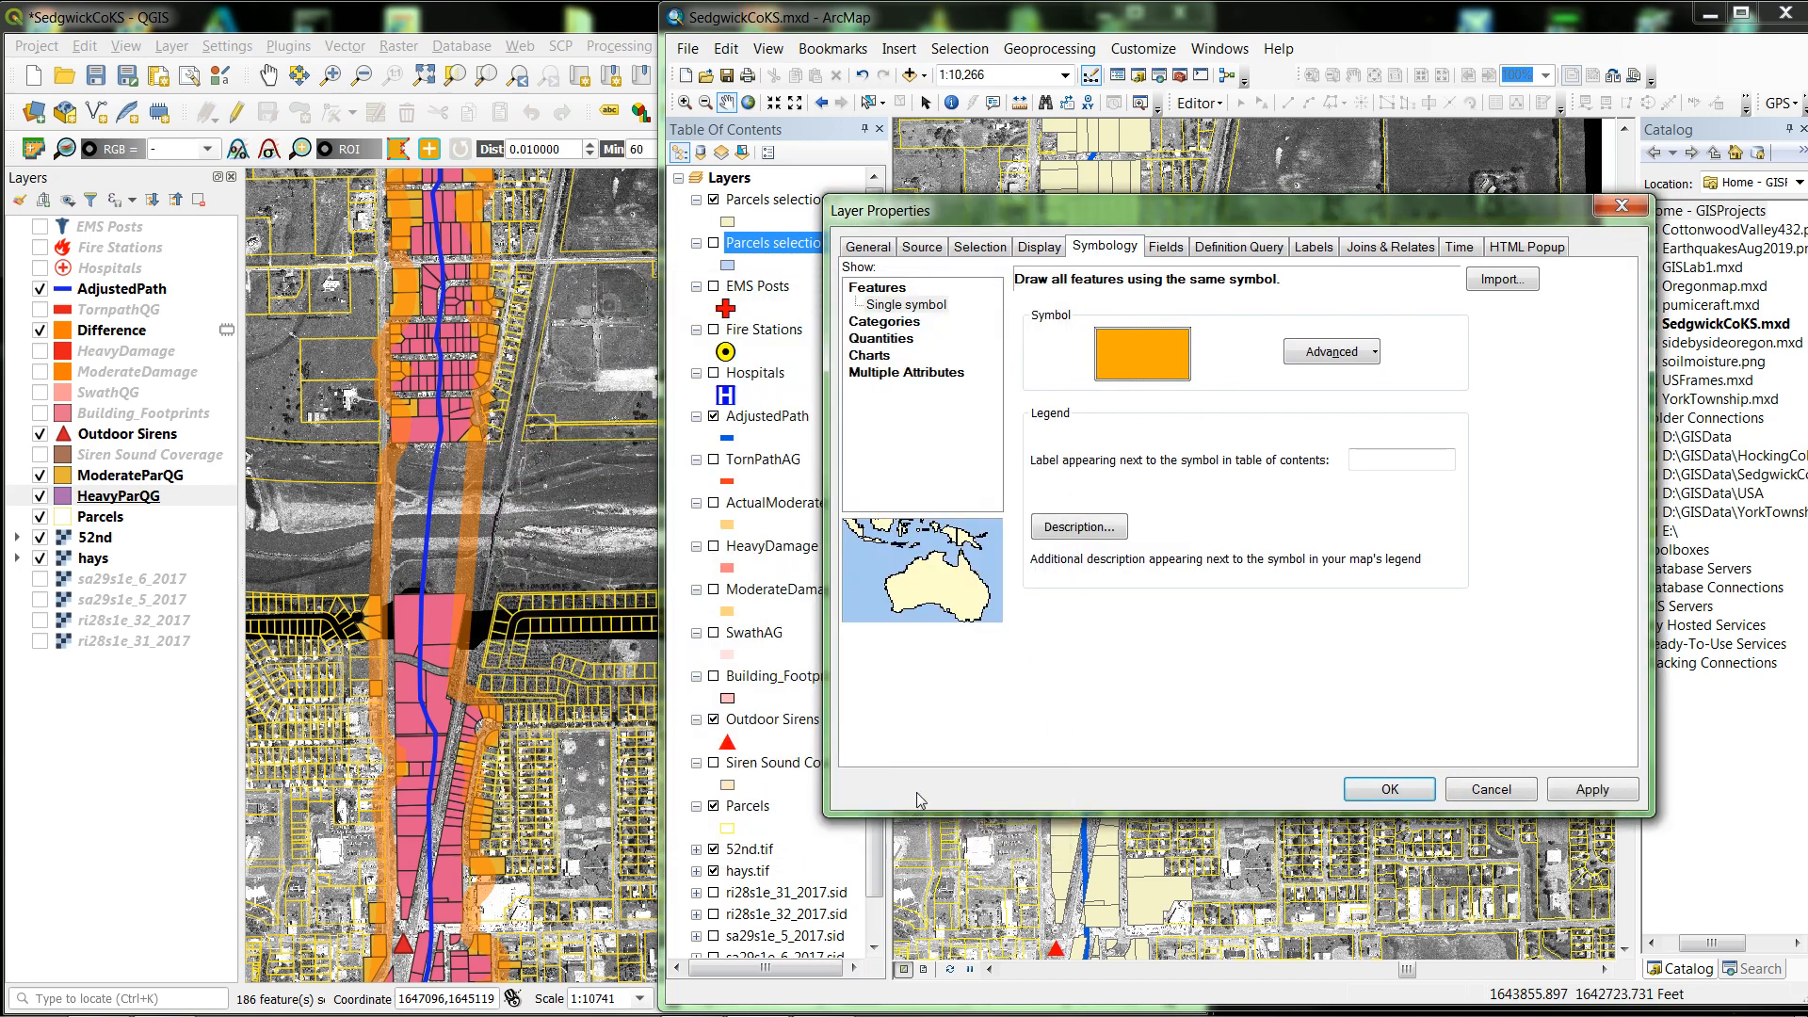
pyautogui.click(1390, 790)
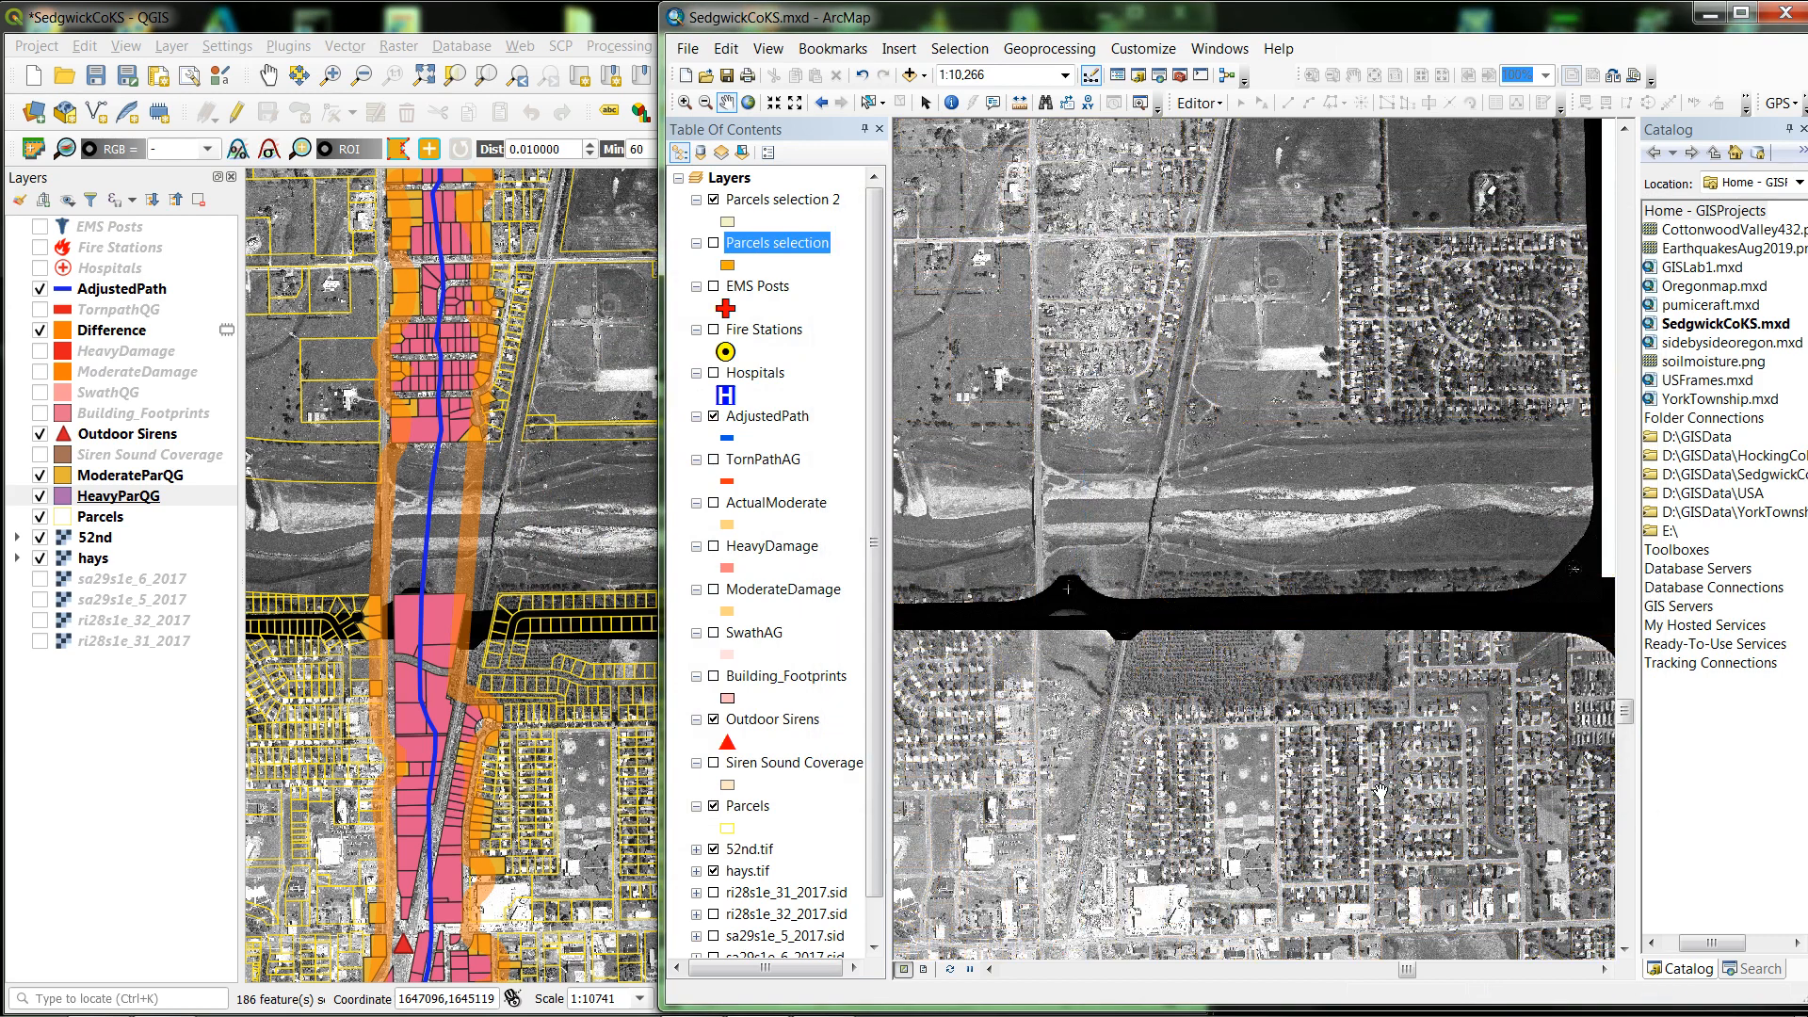
# Set the fill color of the Parcels selection 2 layer's symbol to red
pyautogui.click(763, 198)
pyautogui.doubleClick(763, 199)
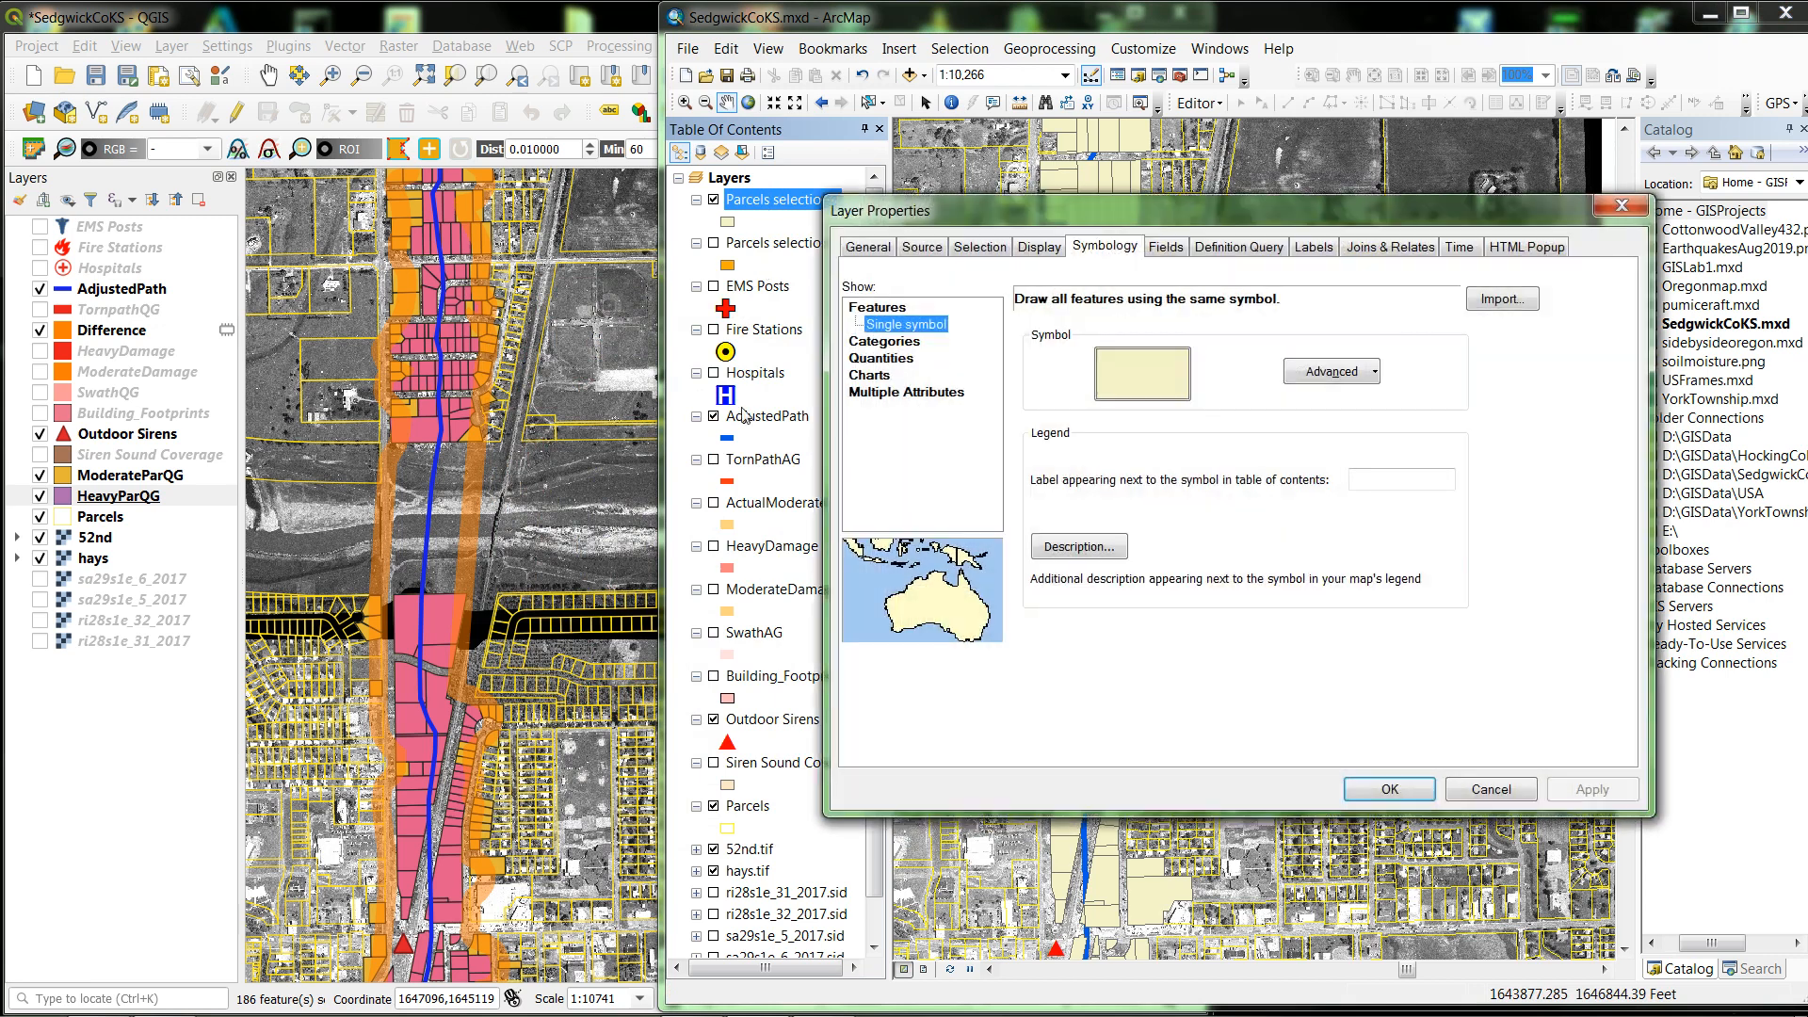
pyautogui.click(1151, 366)
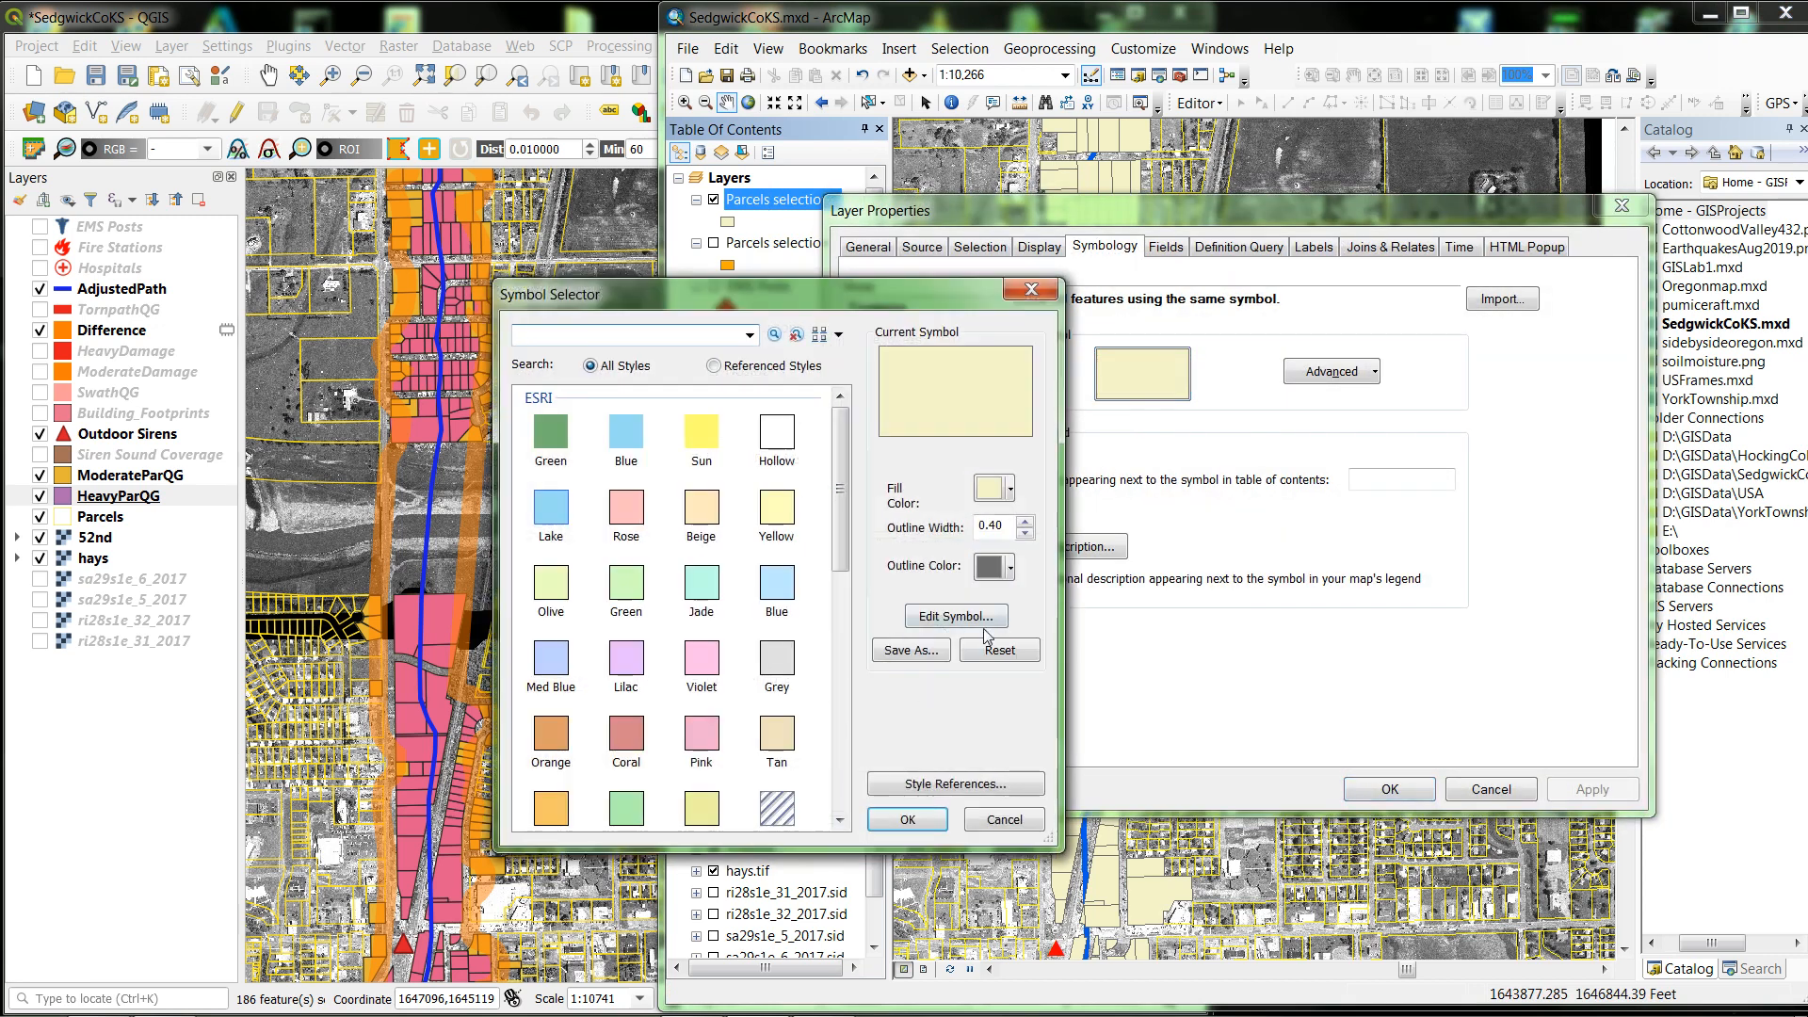
pyautogui.click(1010, 488)
pyautogui.click(1000, 579)
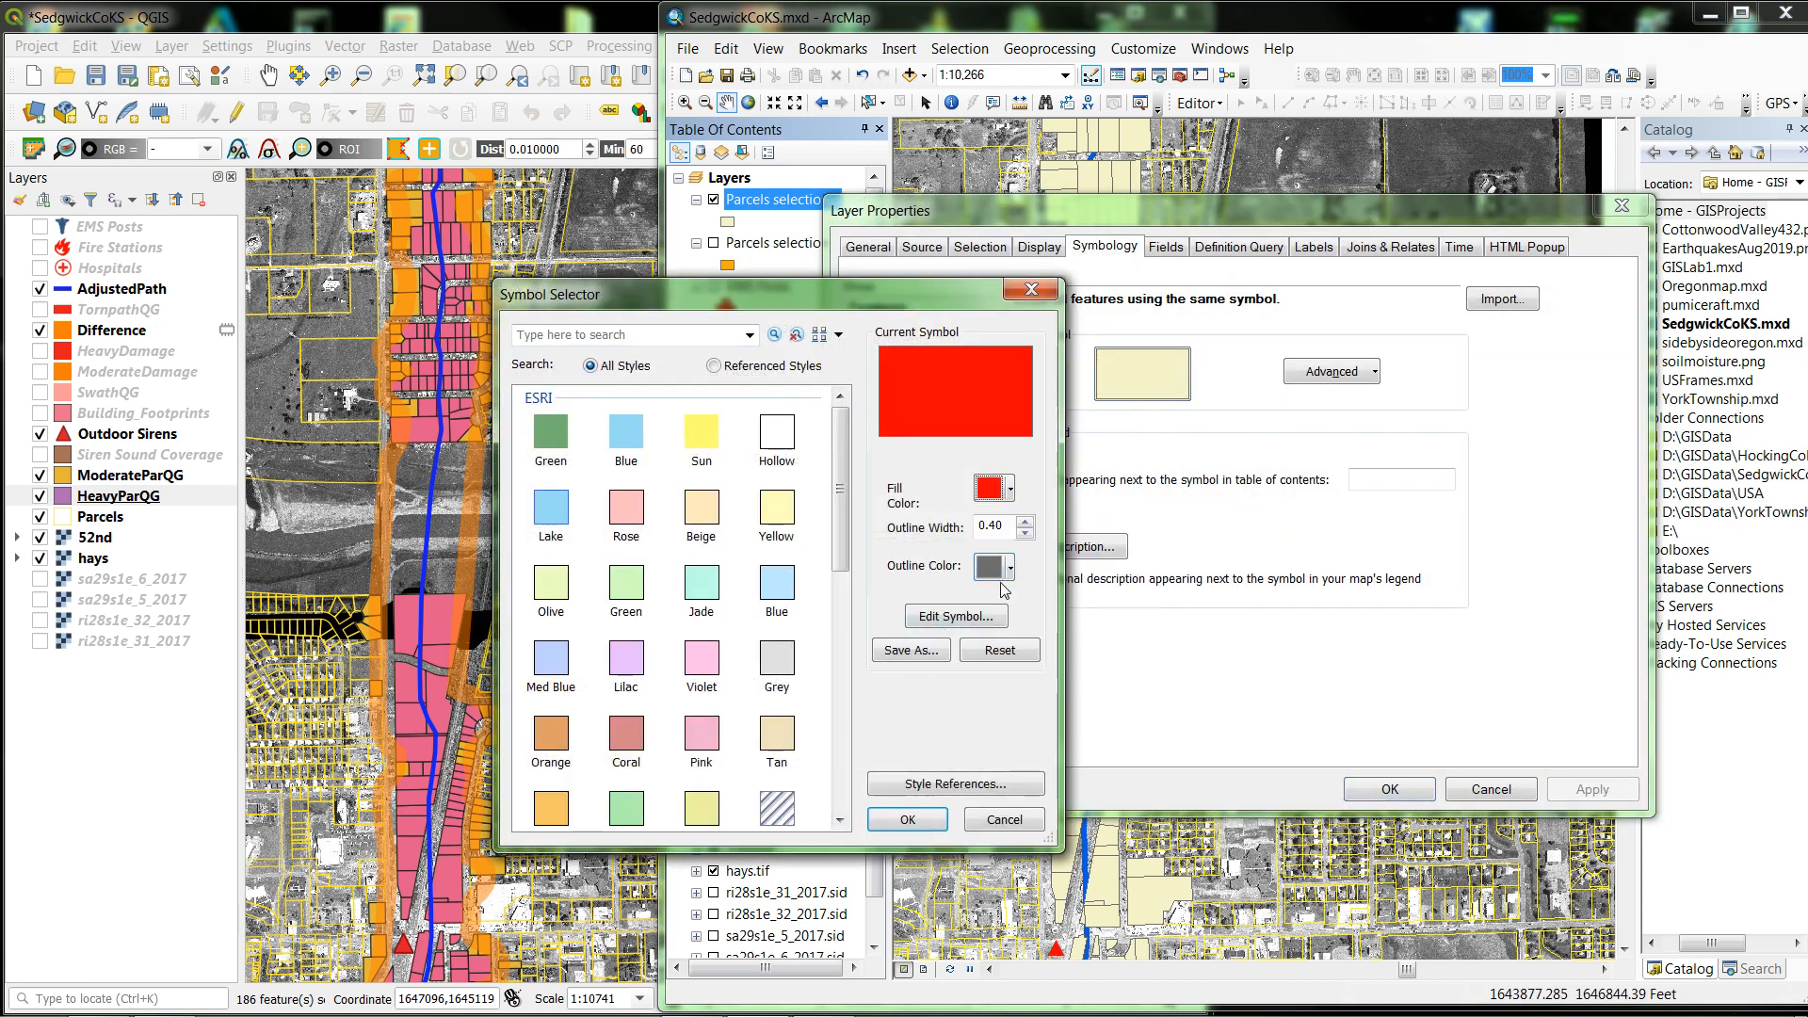
pyautogui.click(908, 819)
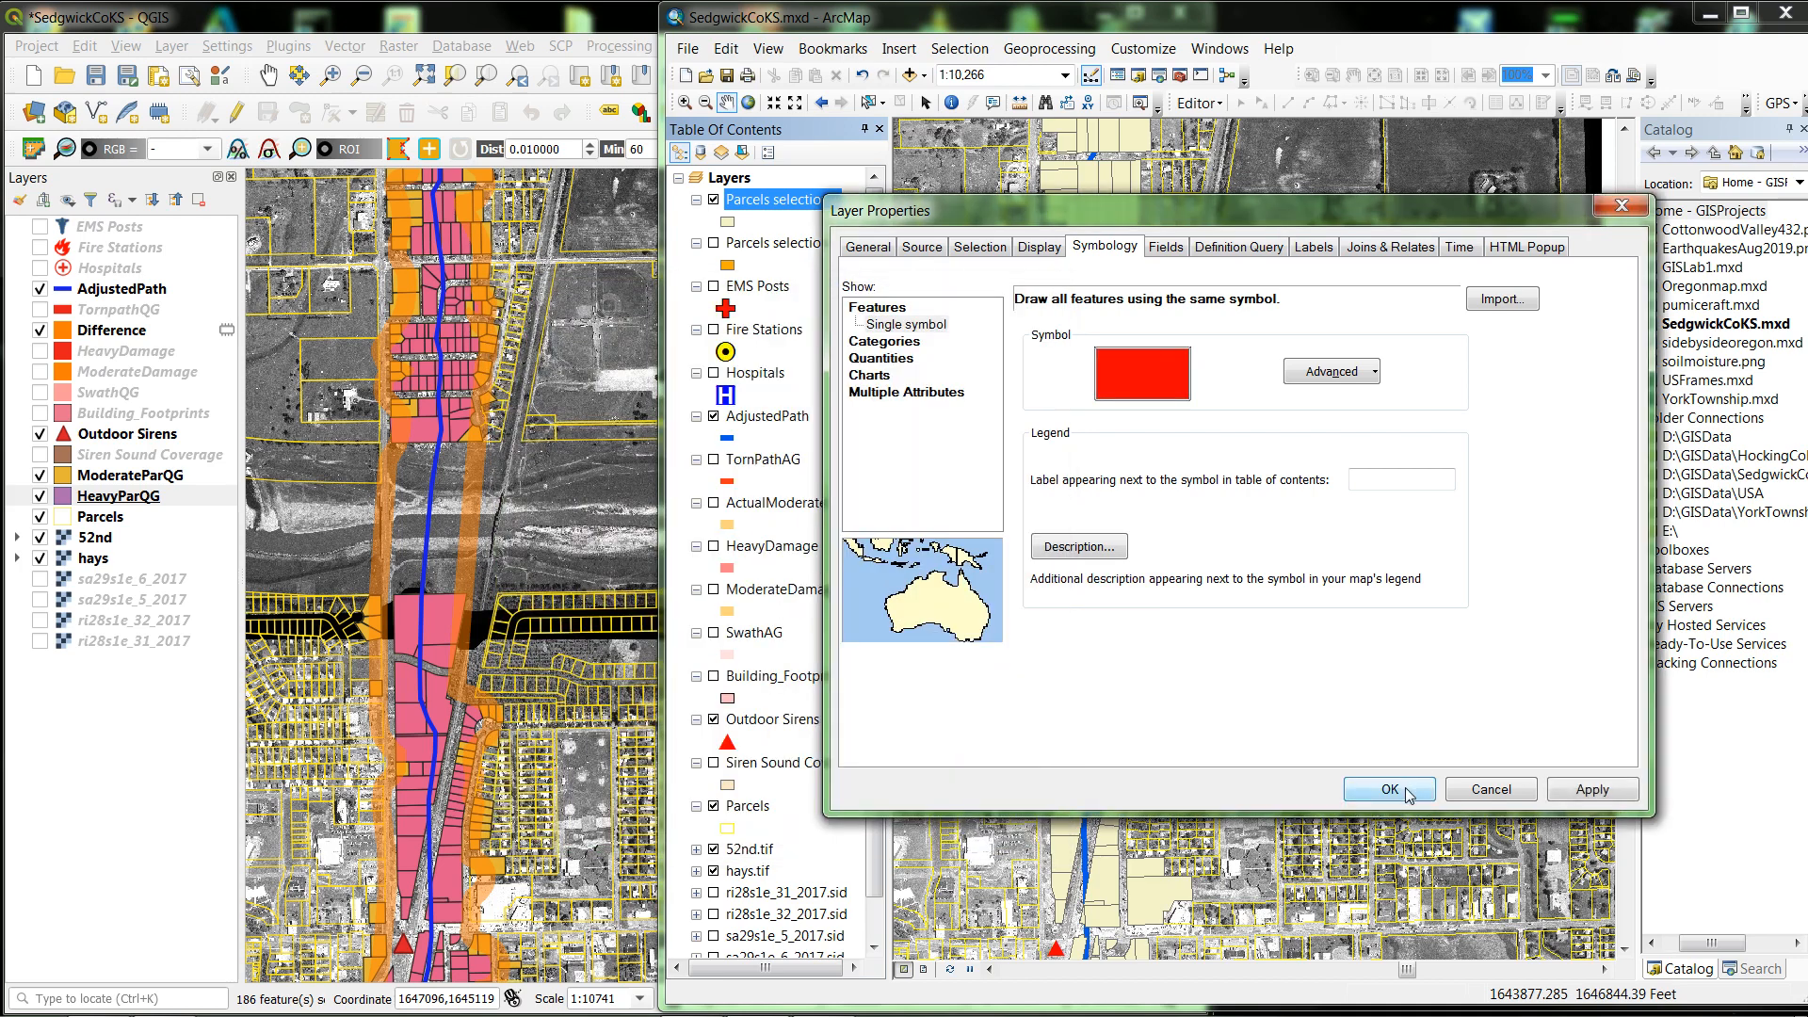
pyautogui.click(1390, 790)
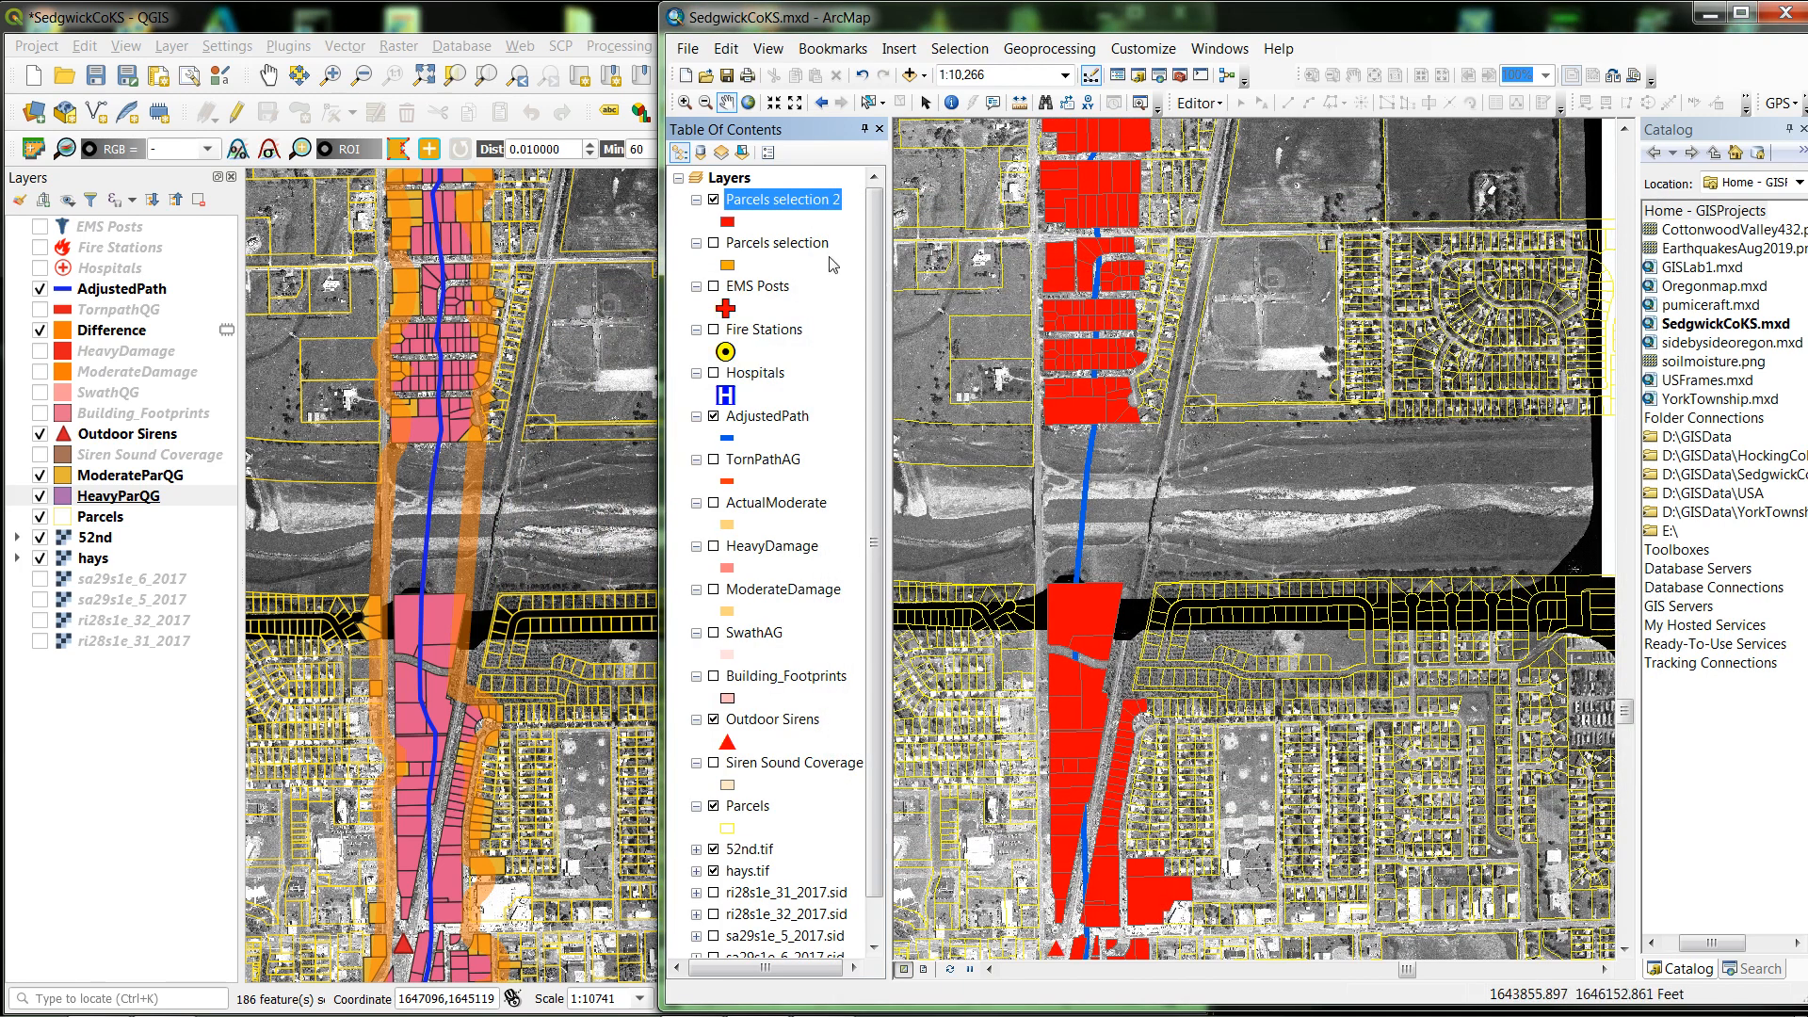
# Show the Parcels selection layer beneath Parcels selection 2 and compare the result with the QGIS map
pyautogui.click(713, 243)
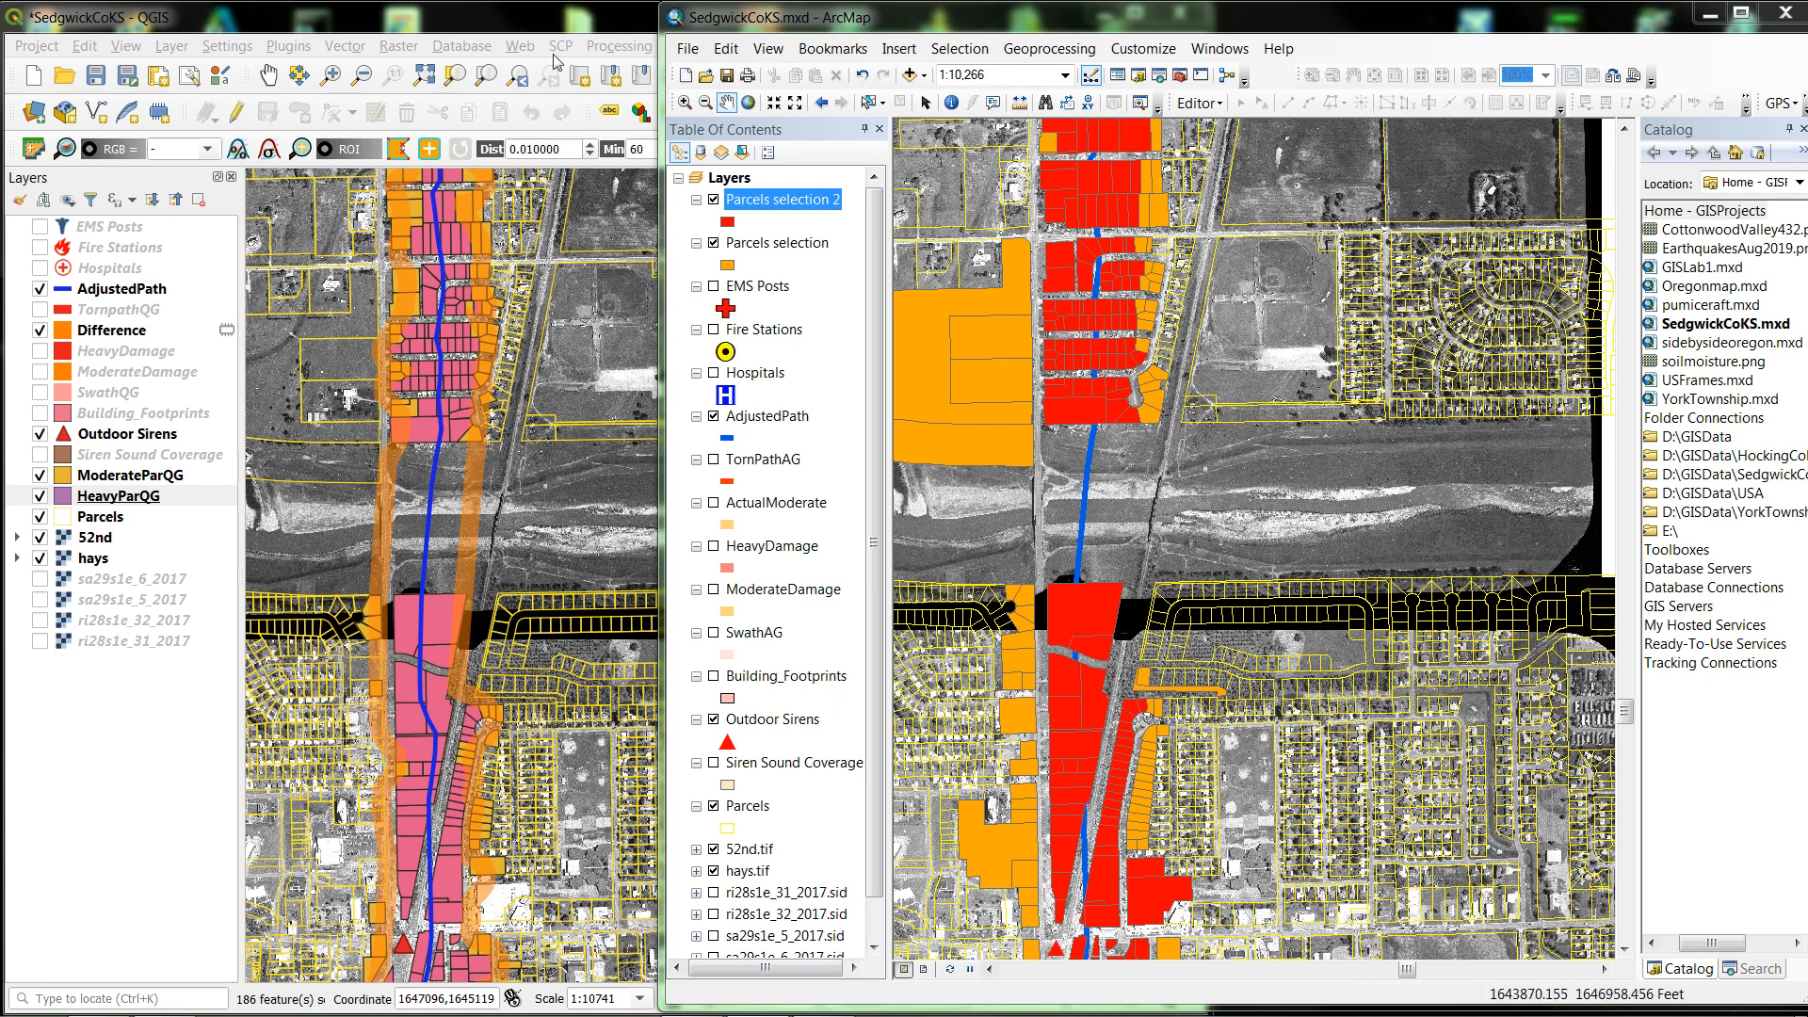
pyautogui.click(424, 21)
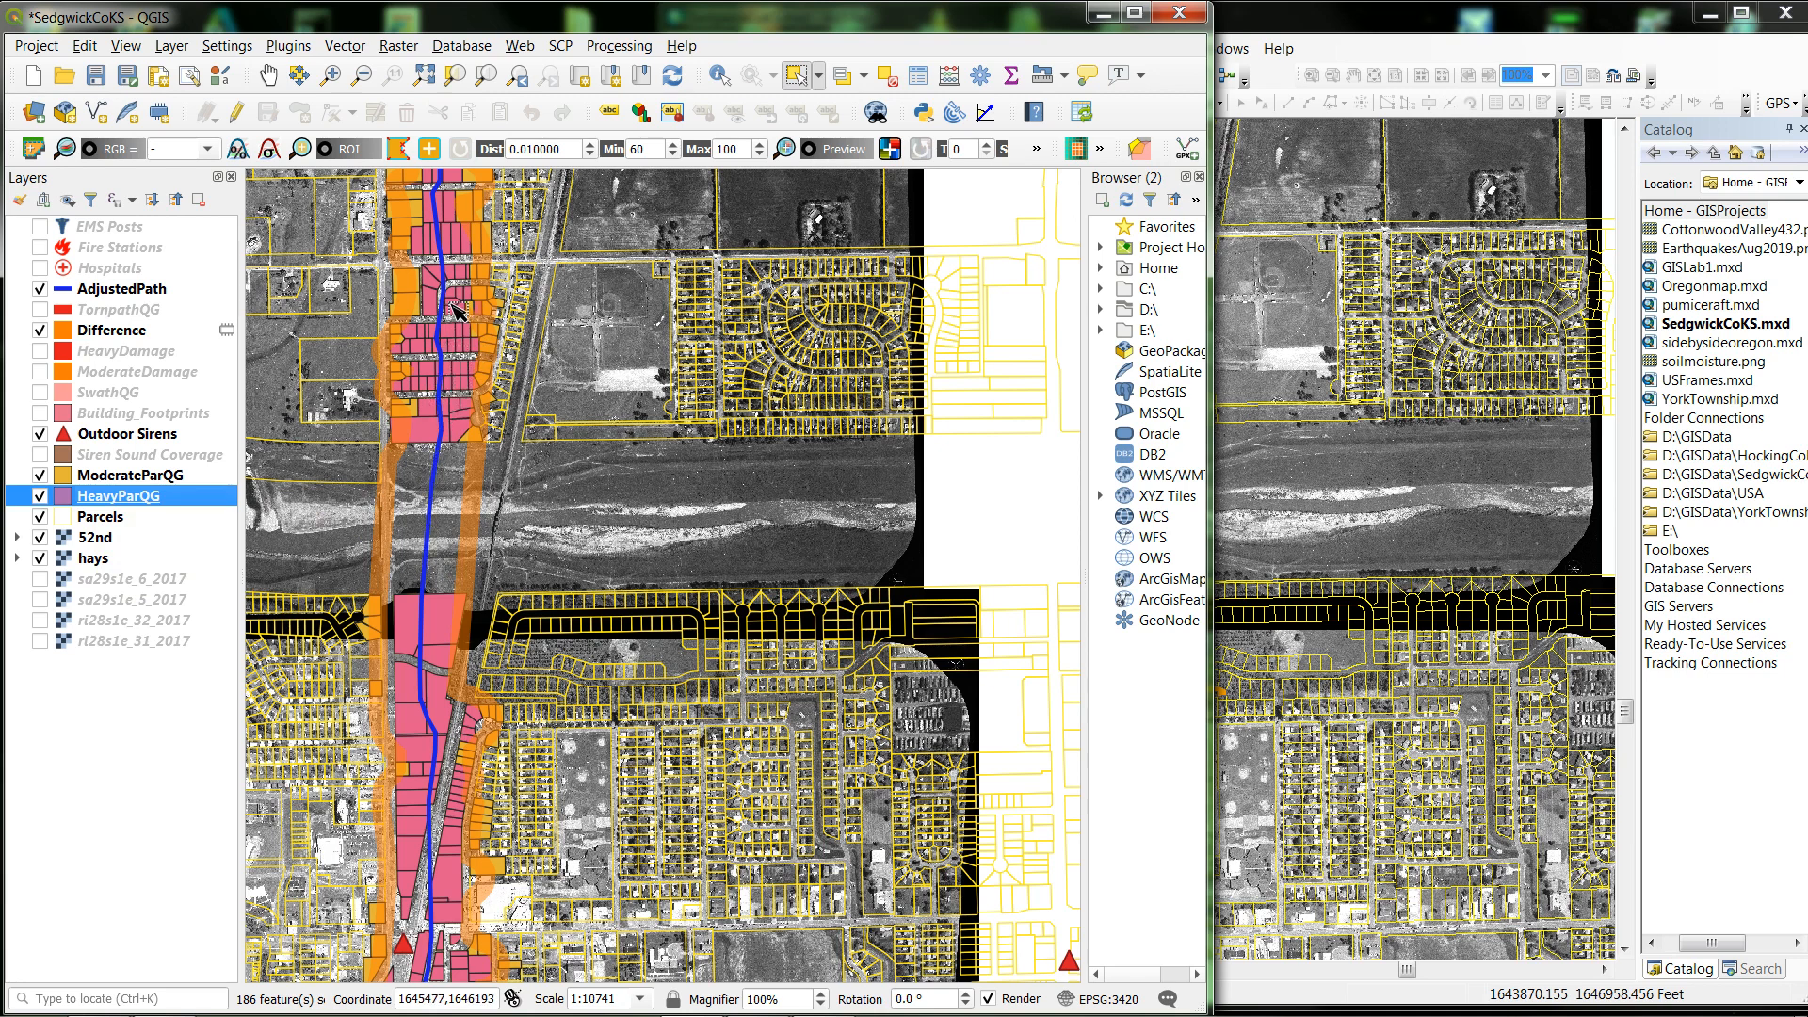
pyautogui.click(1364, 36)
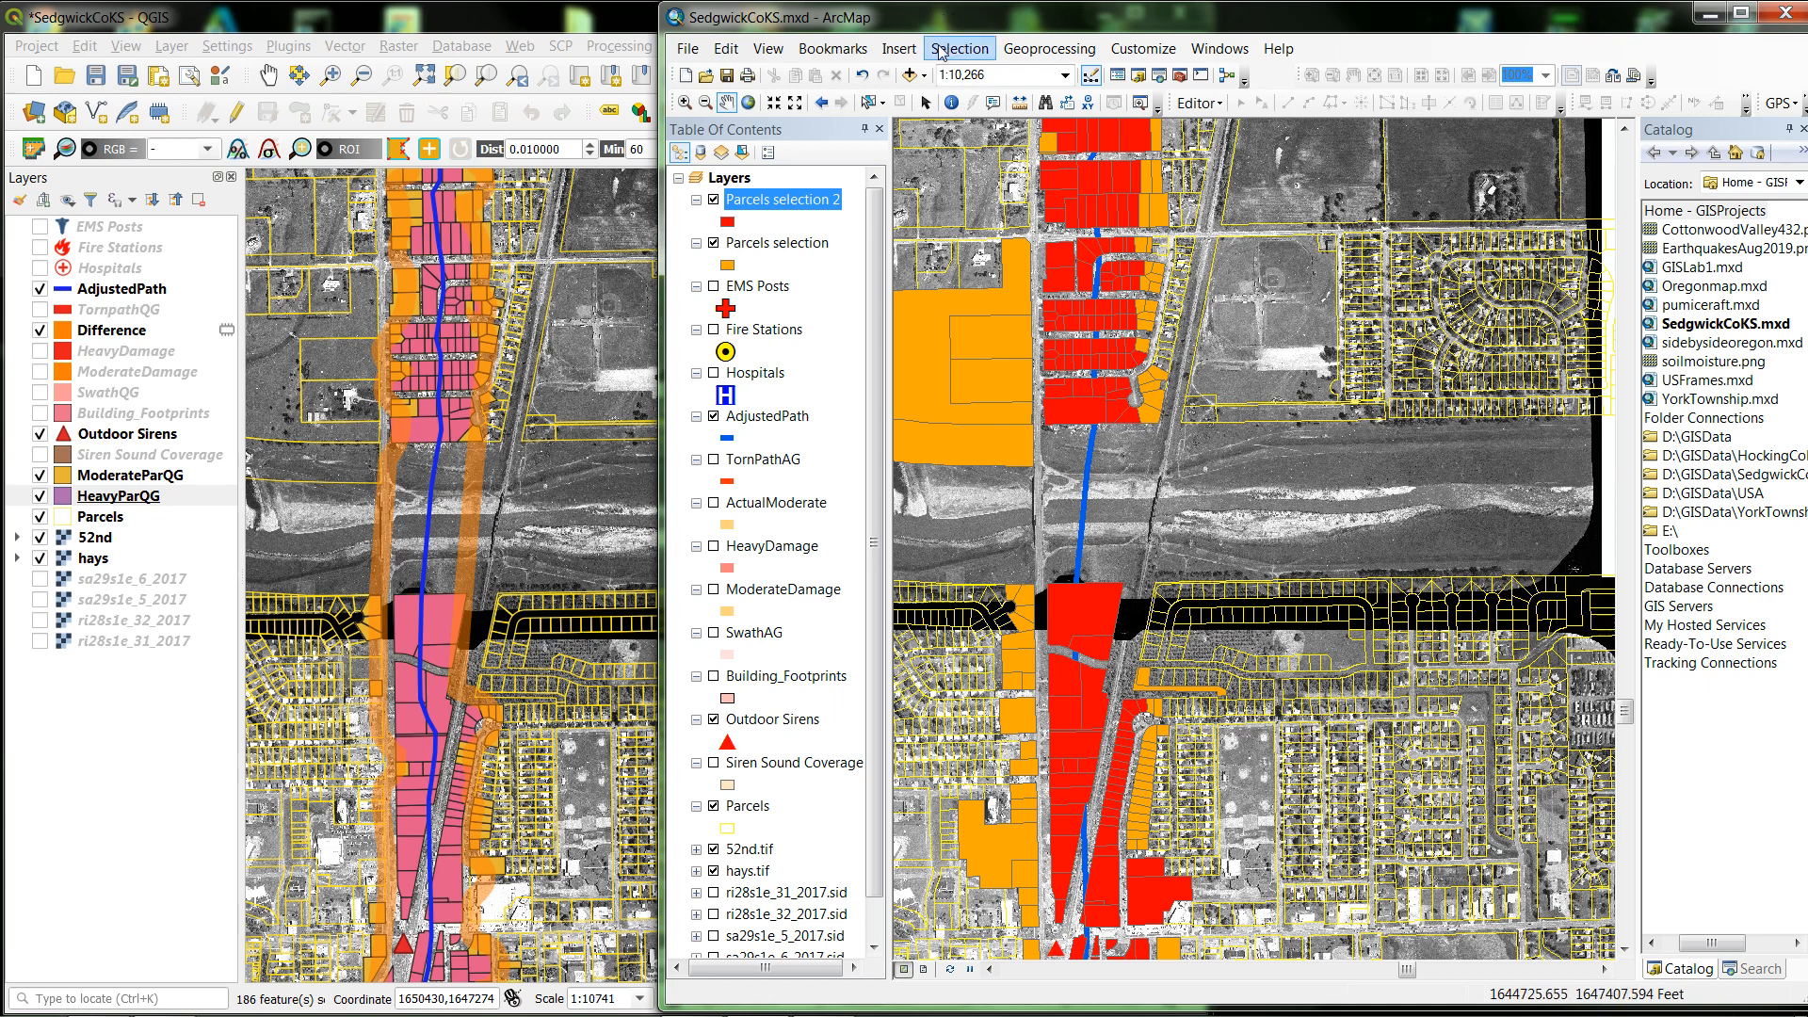
# Switch to QGIS and set the HeavyParQG layer's simple fill color to red
pyautogui.click(481, 25)
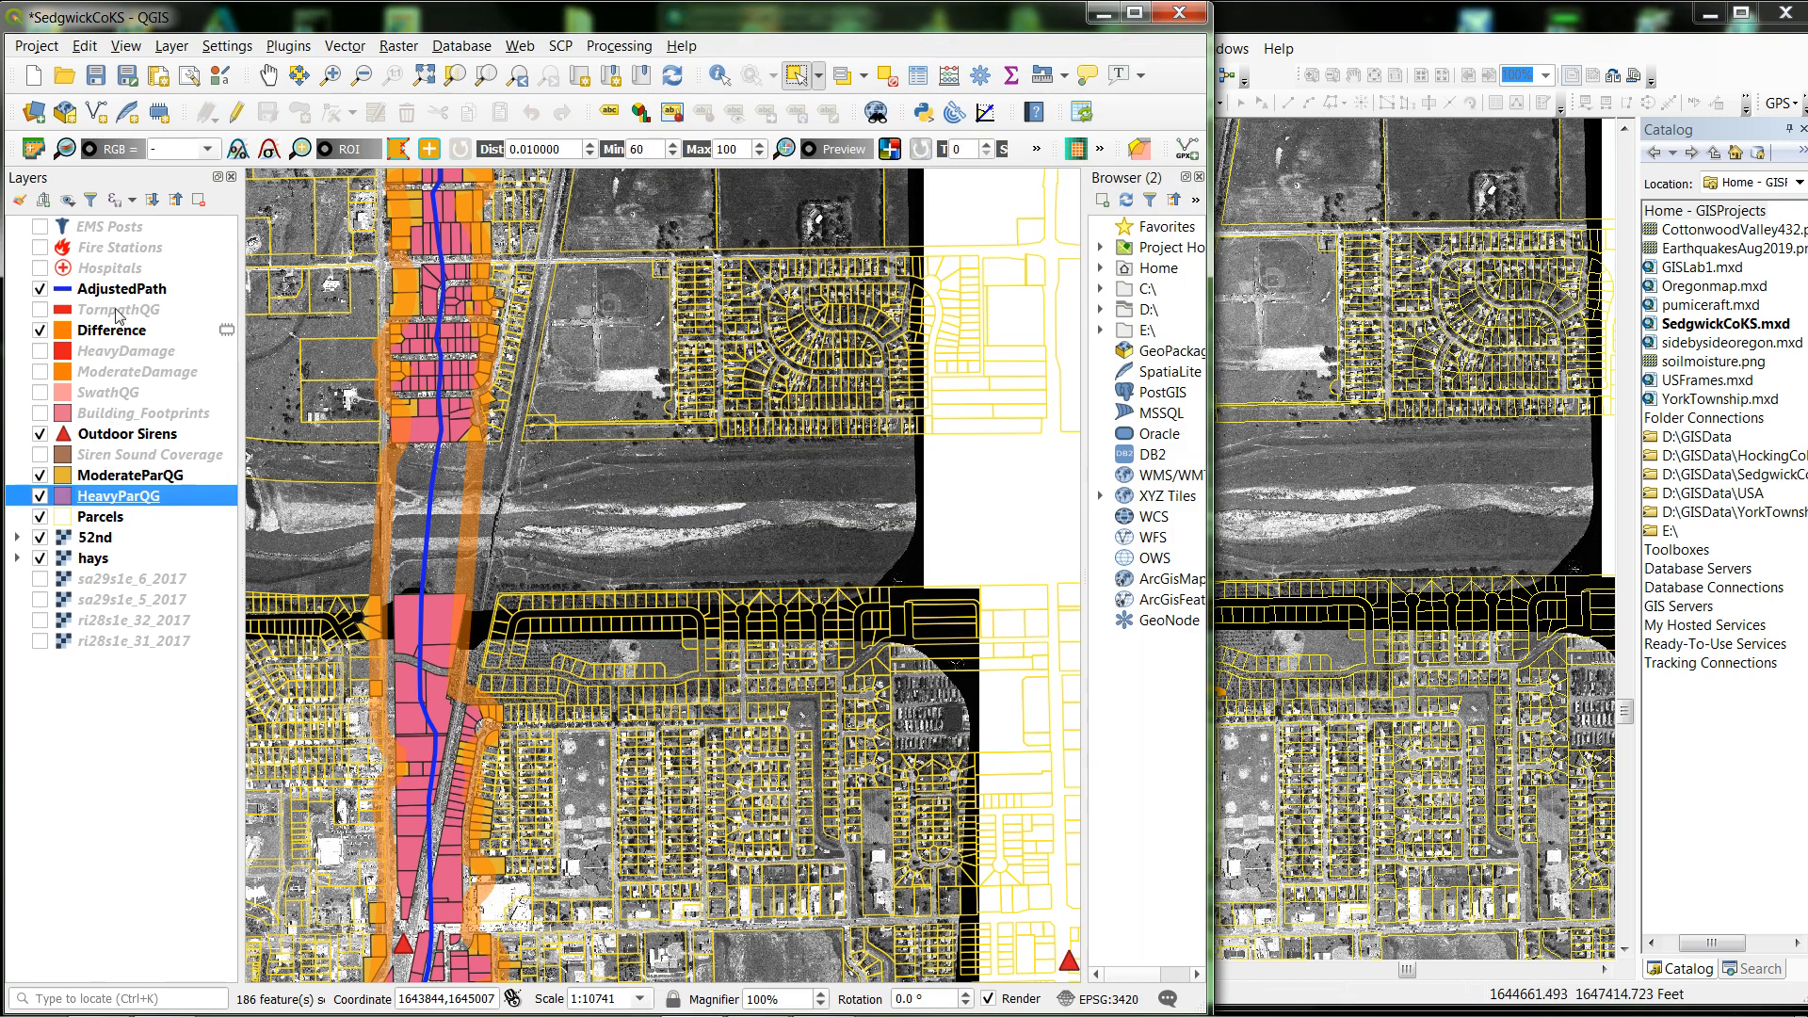
pyautogui.doubleClick(66, 504)
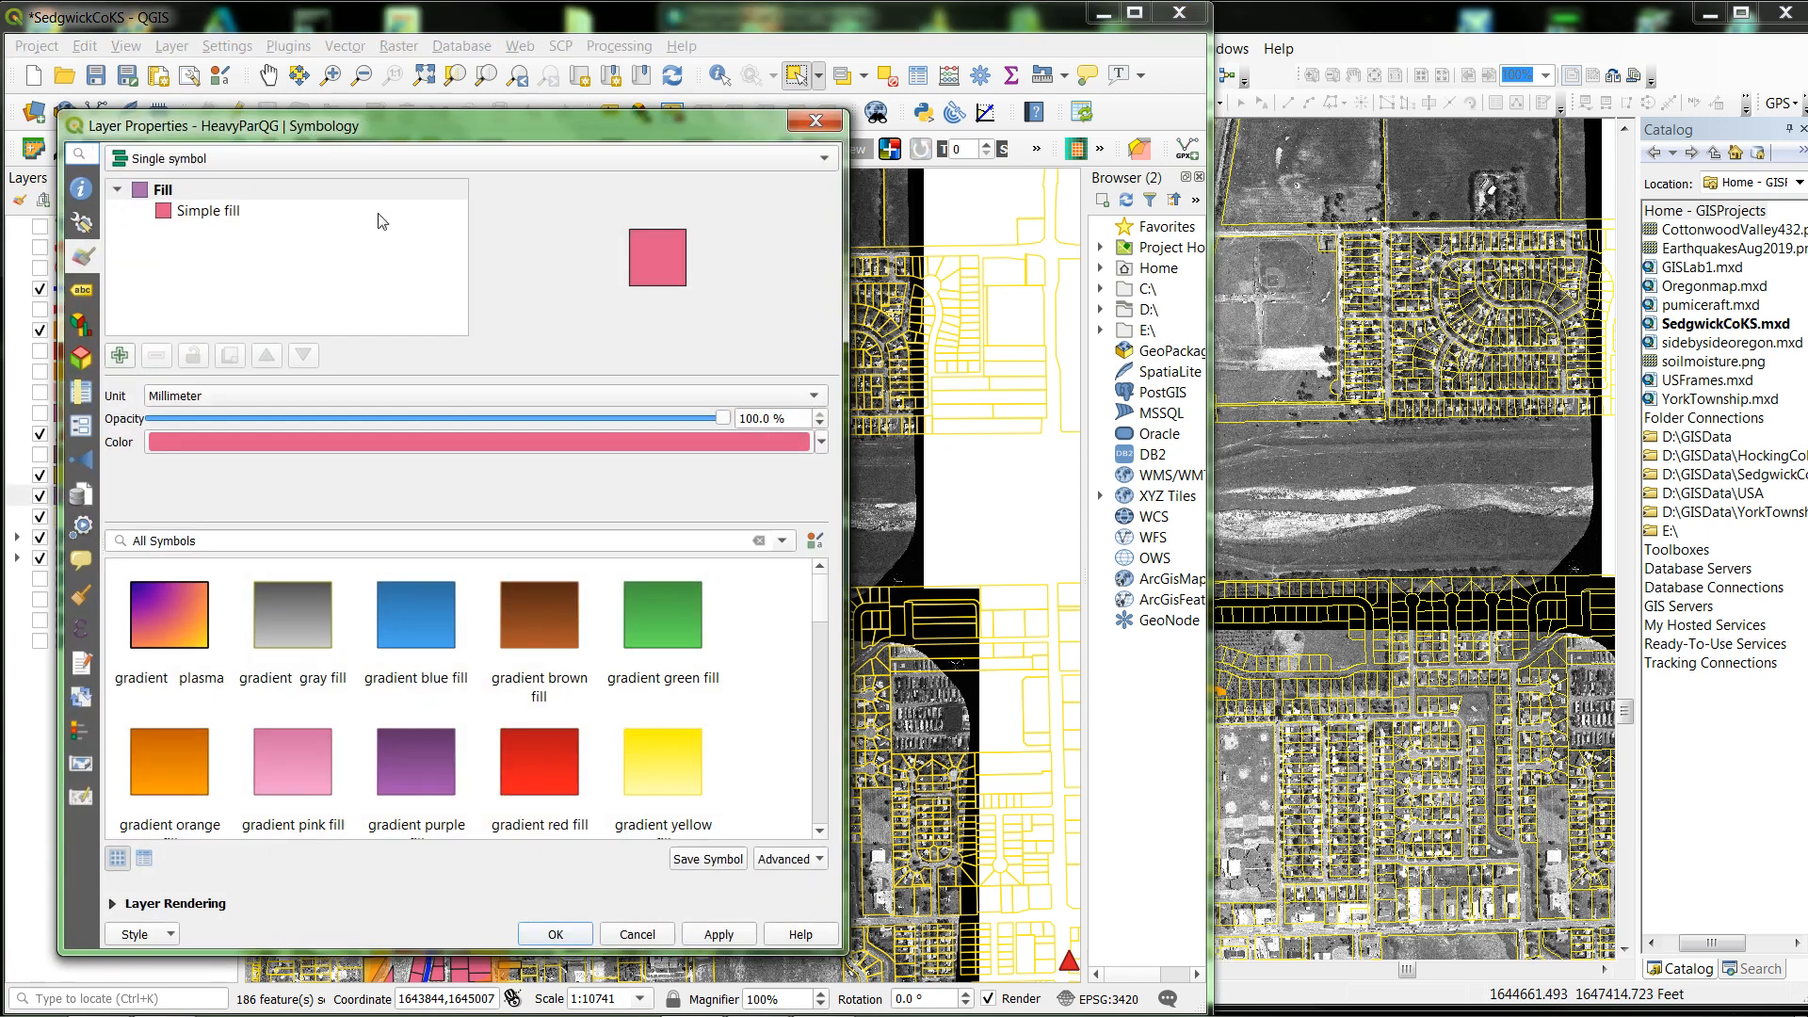
pyautogui.click(229, 209)
pyautogui.click(773, 436)
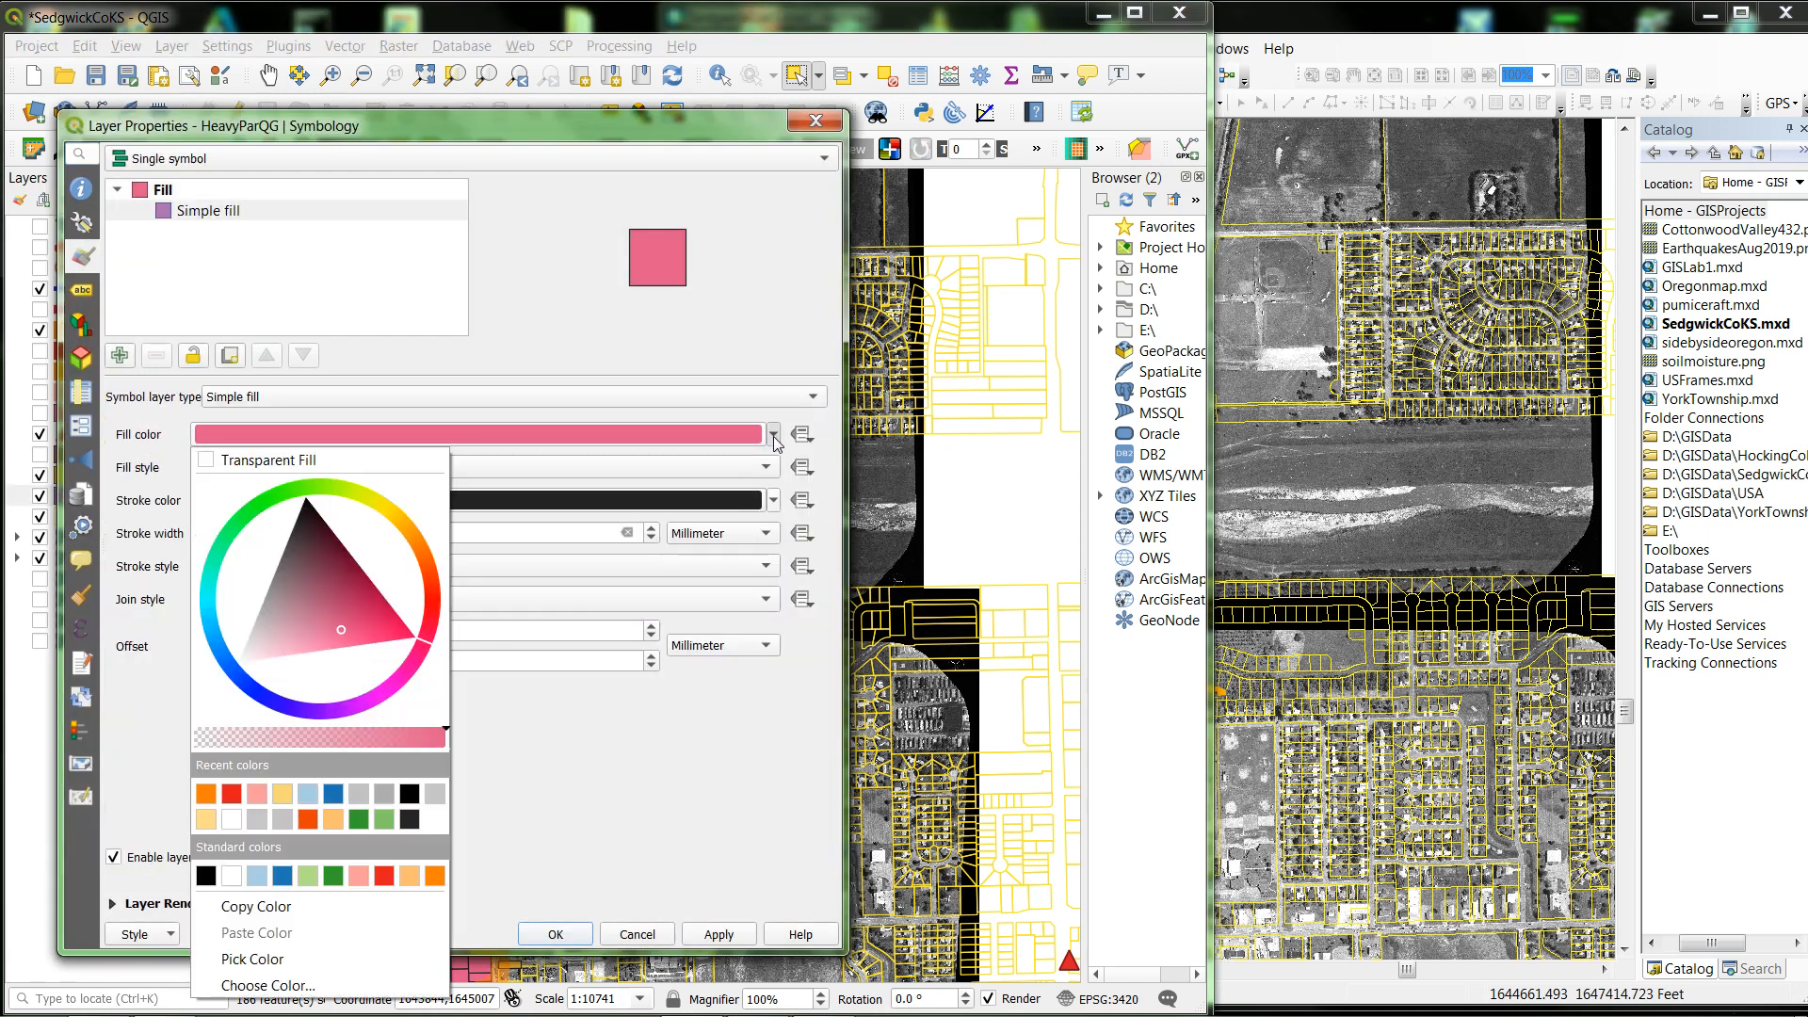
pyautogui.click(231, 796)
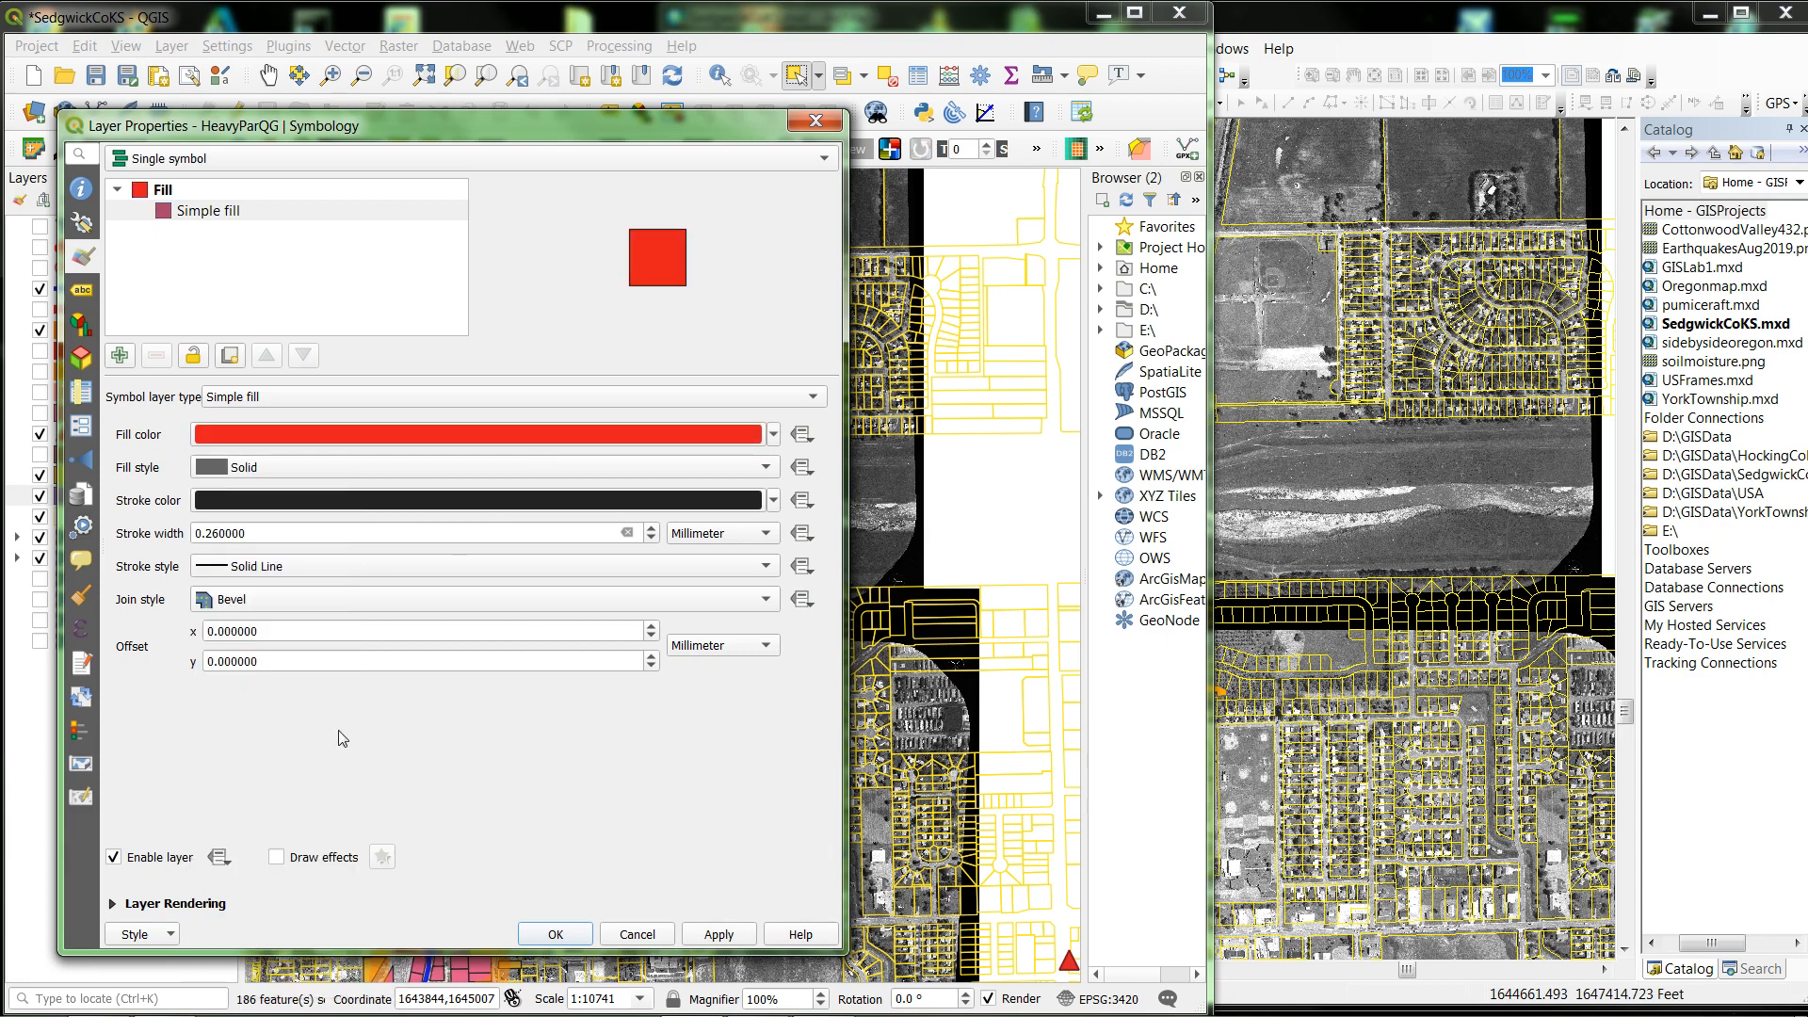
pyautogui.click(558, 937)
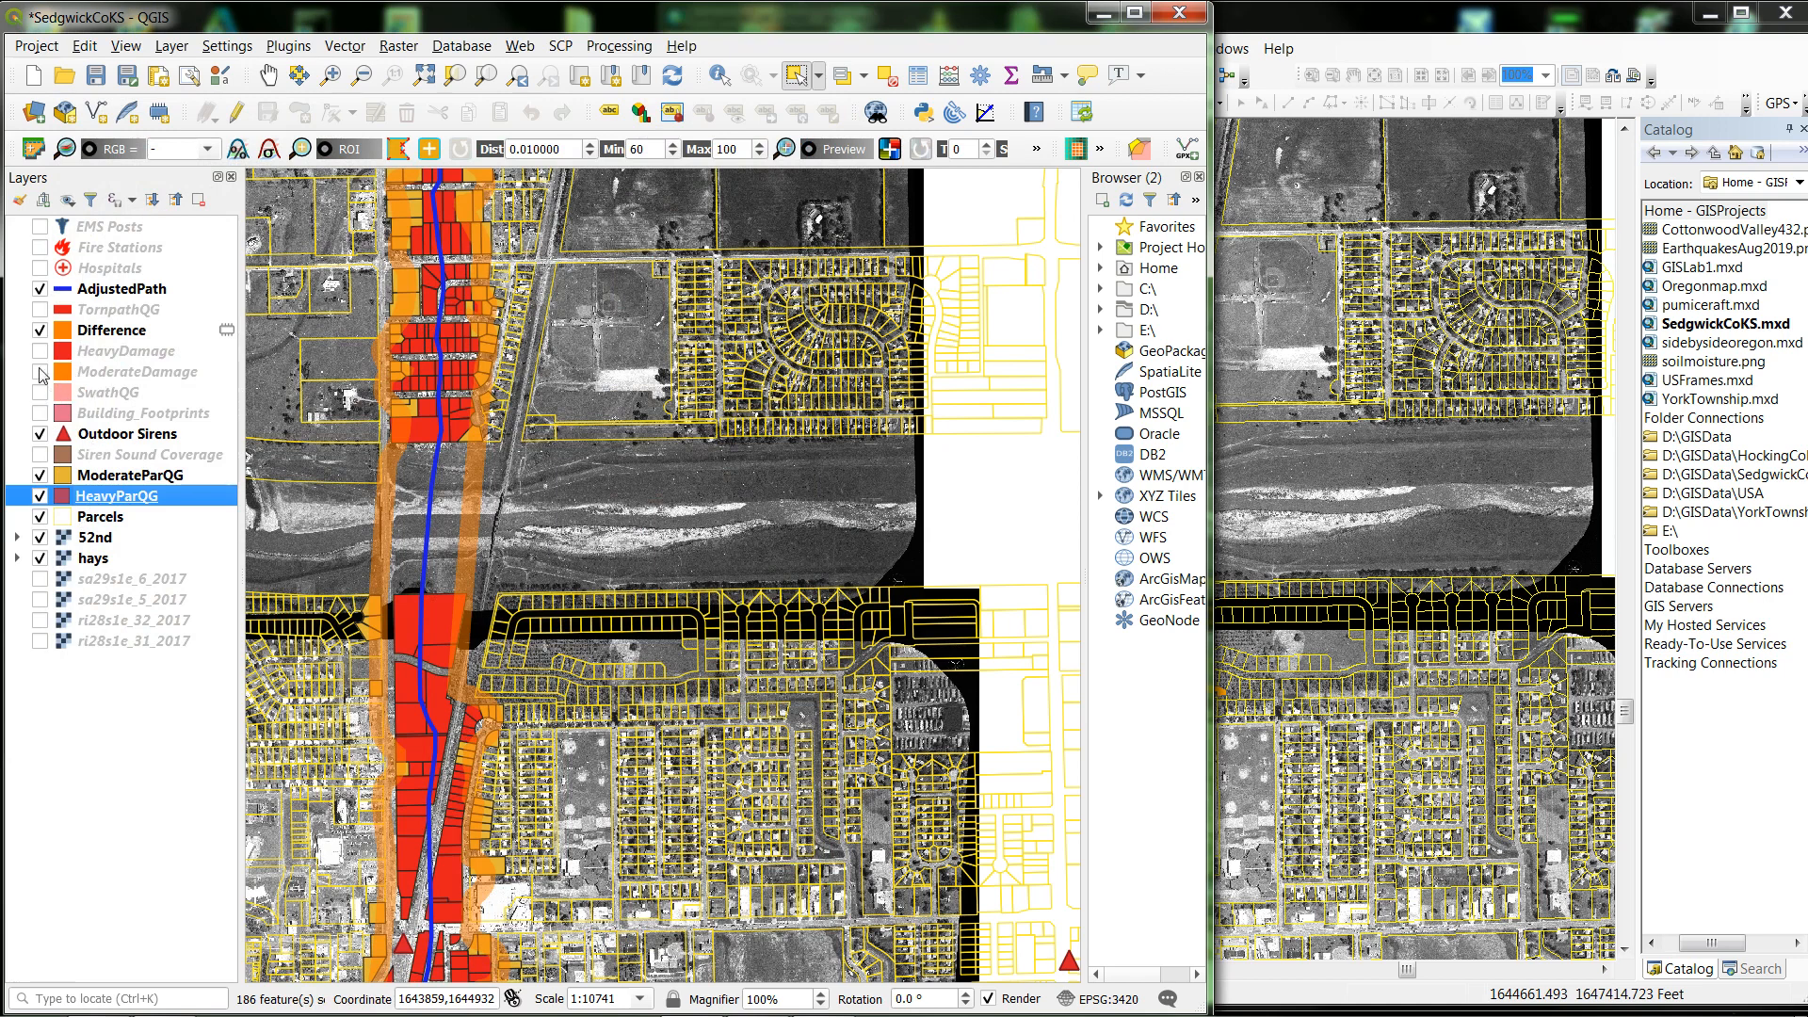
# Hide the Difference and AdjustedPath layers in QGIS, and switch to ArcMap to hide its AdjustedPath layer
pyautogui.click(39, 330)
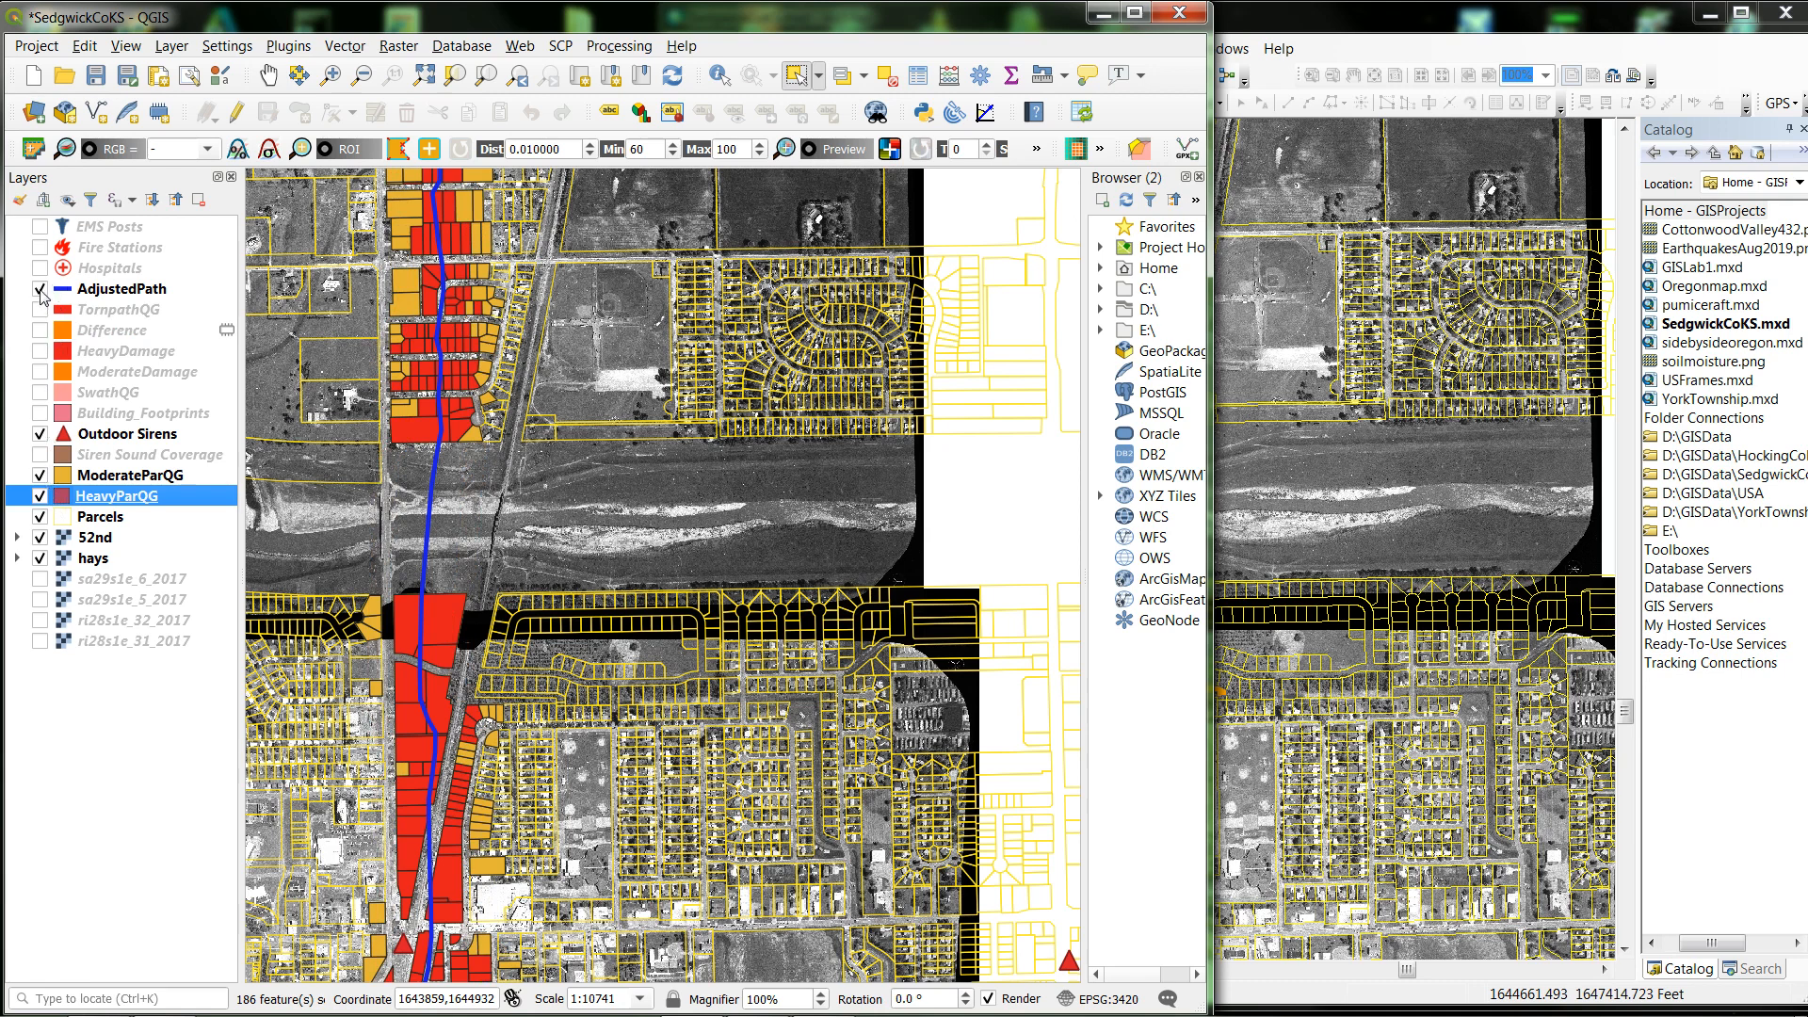
pyautogui.click(39, 289)
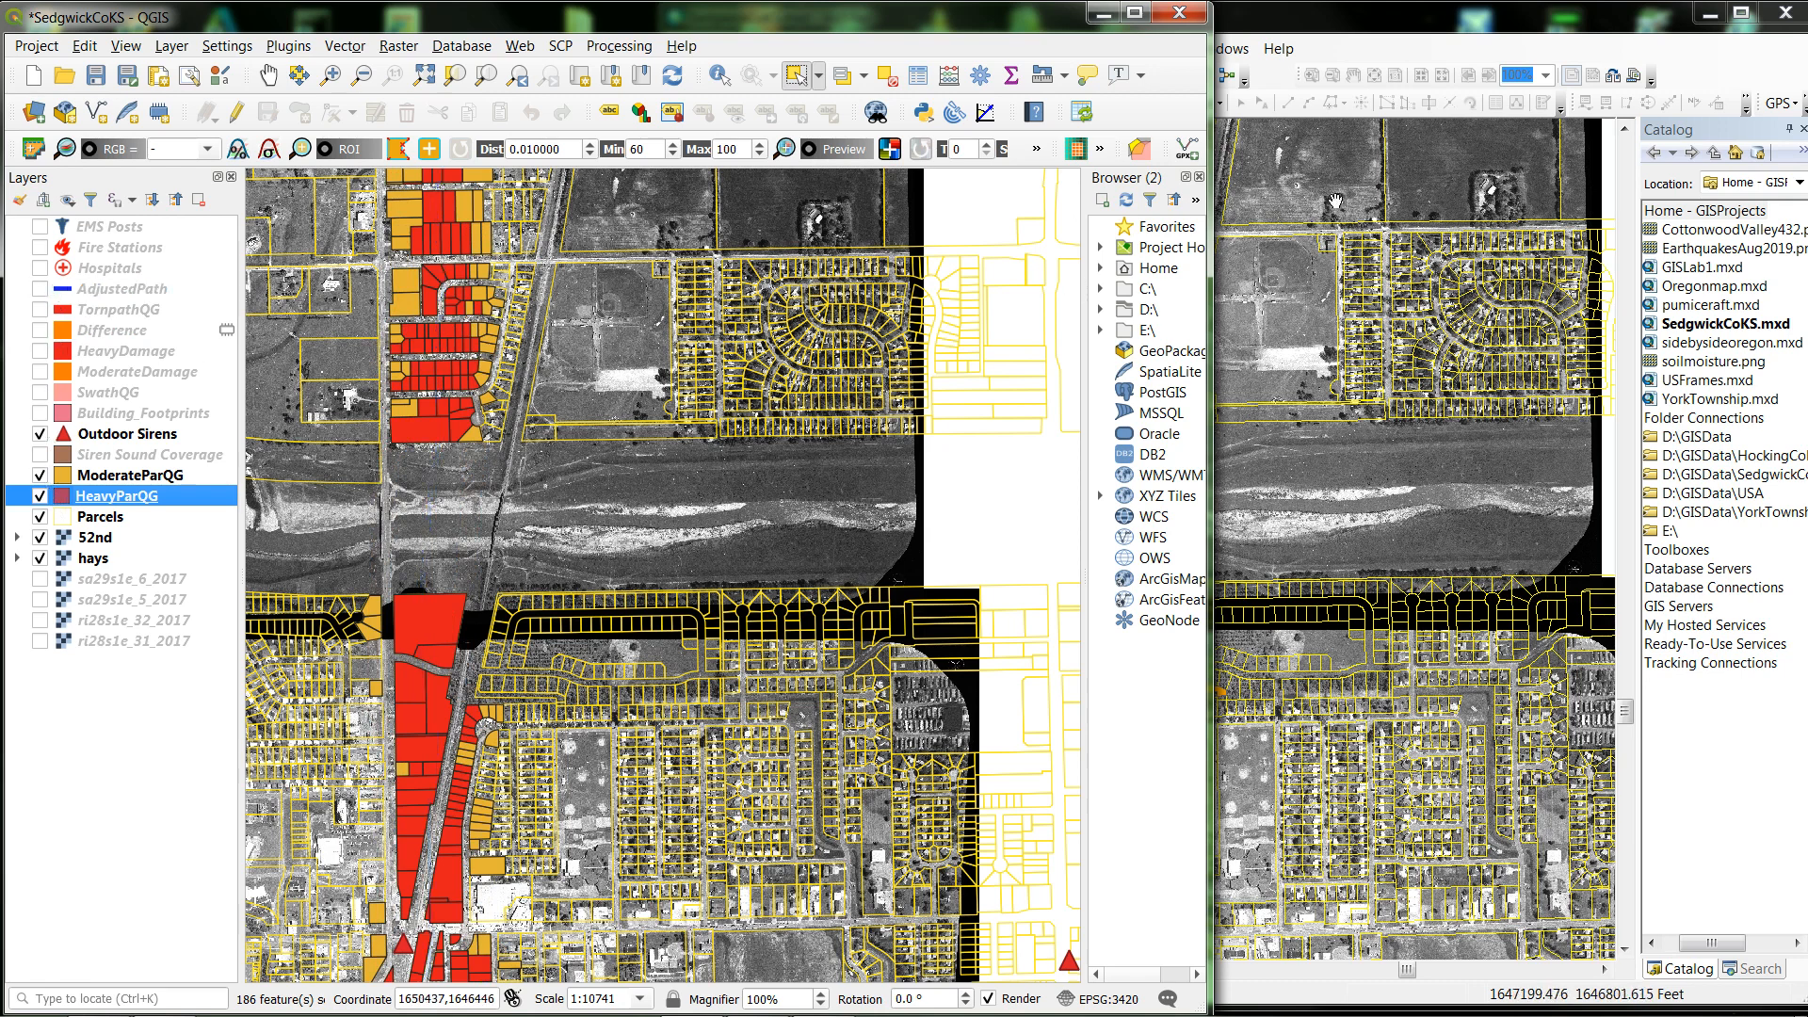
pyautogui.click(1398, 27)
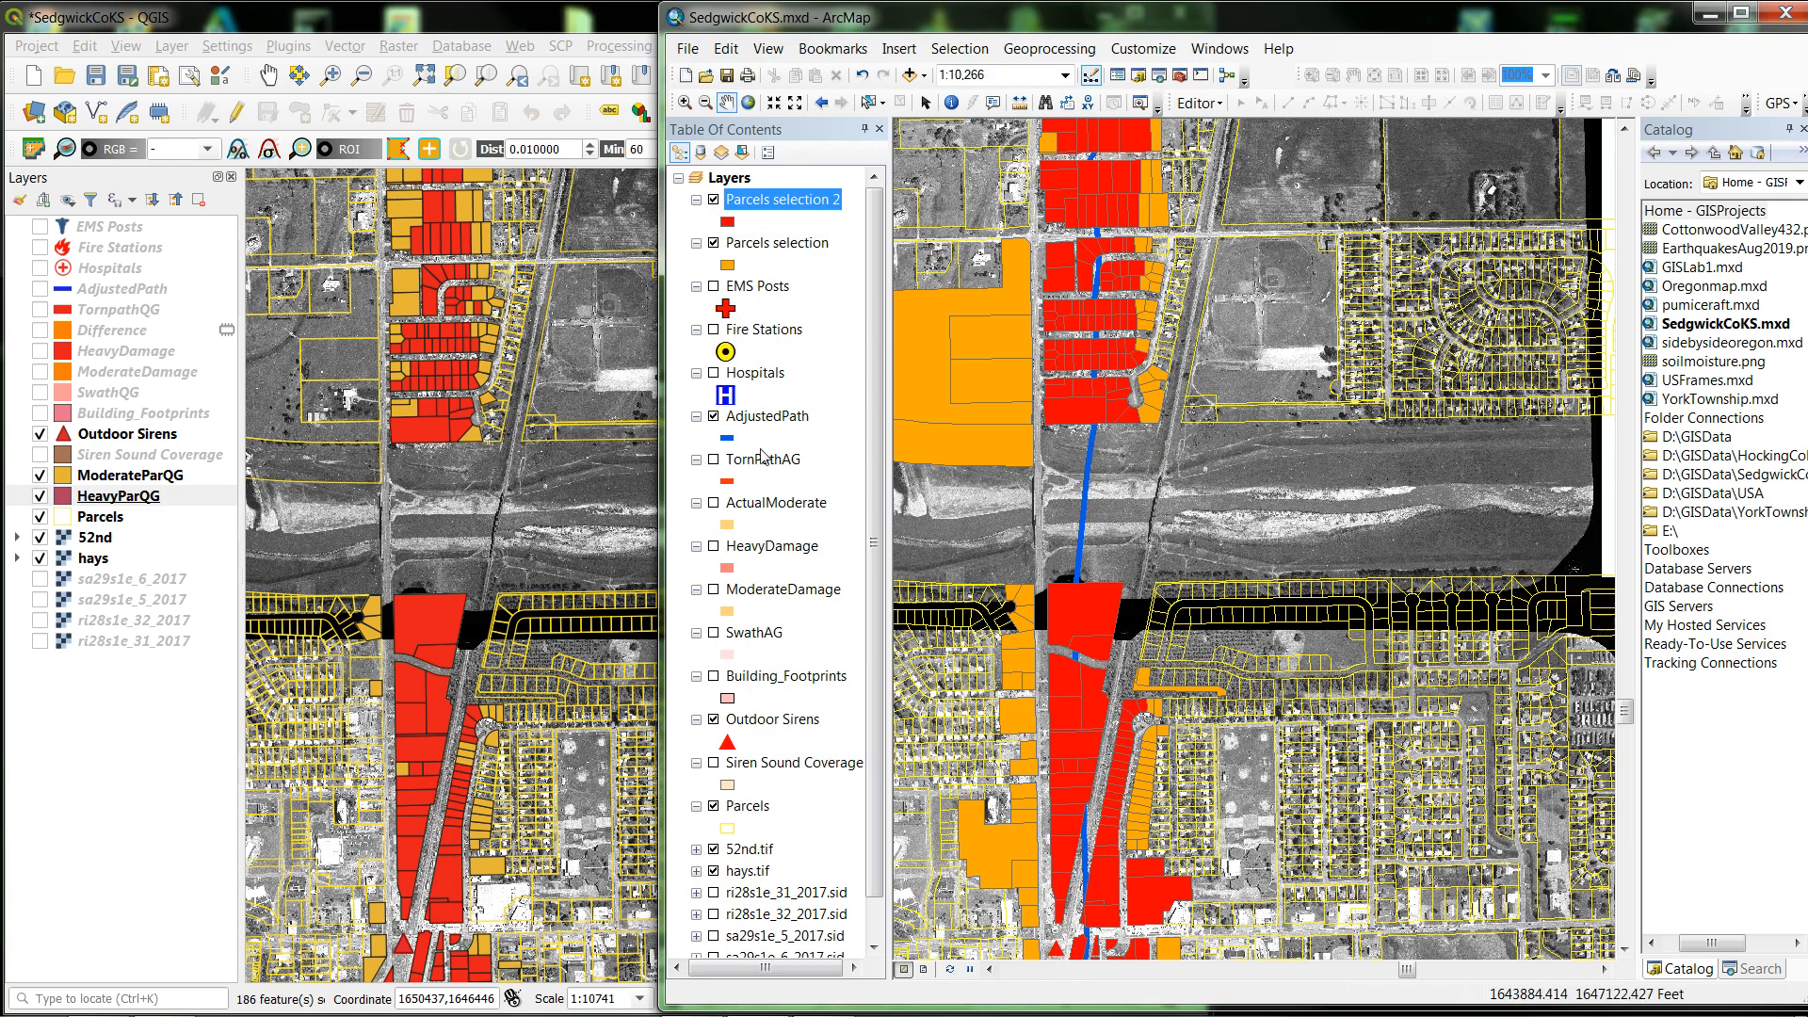
pyautogui.click(714, 416)
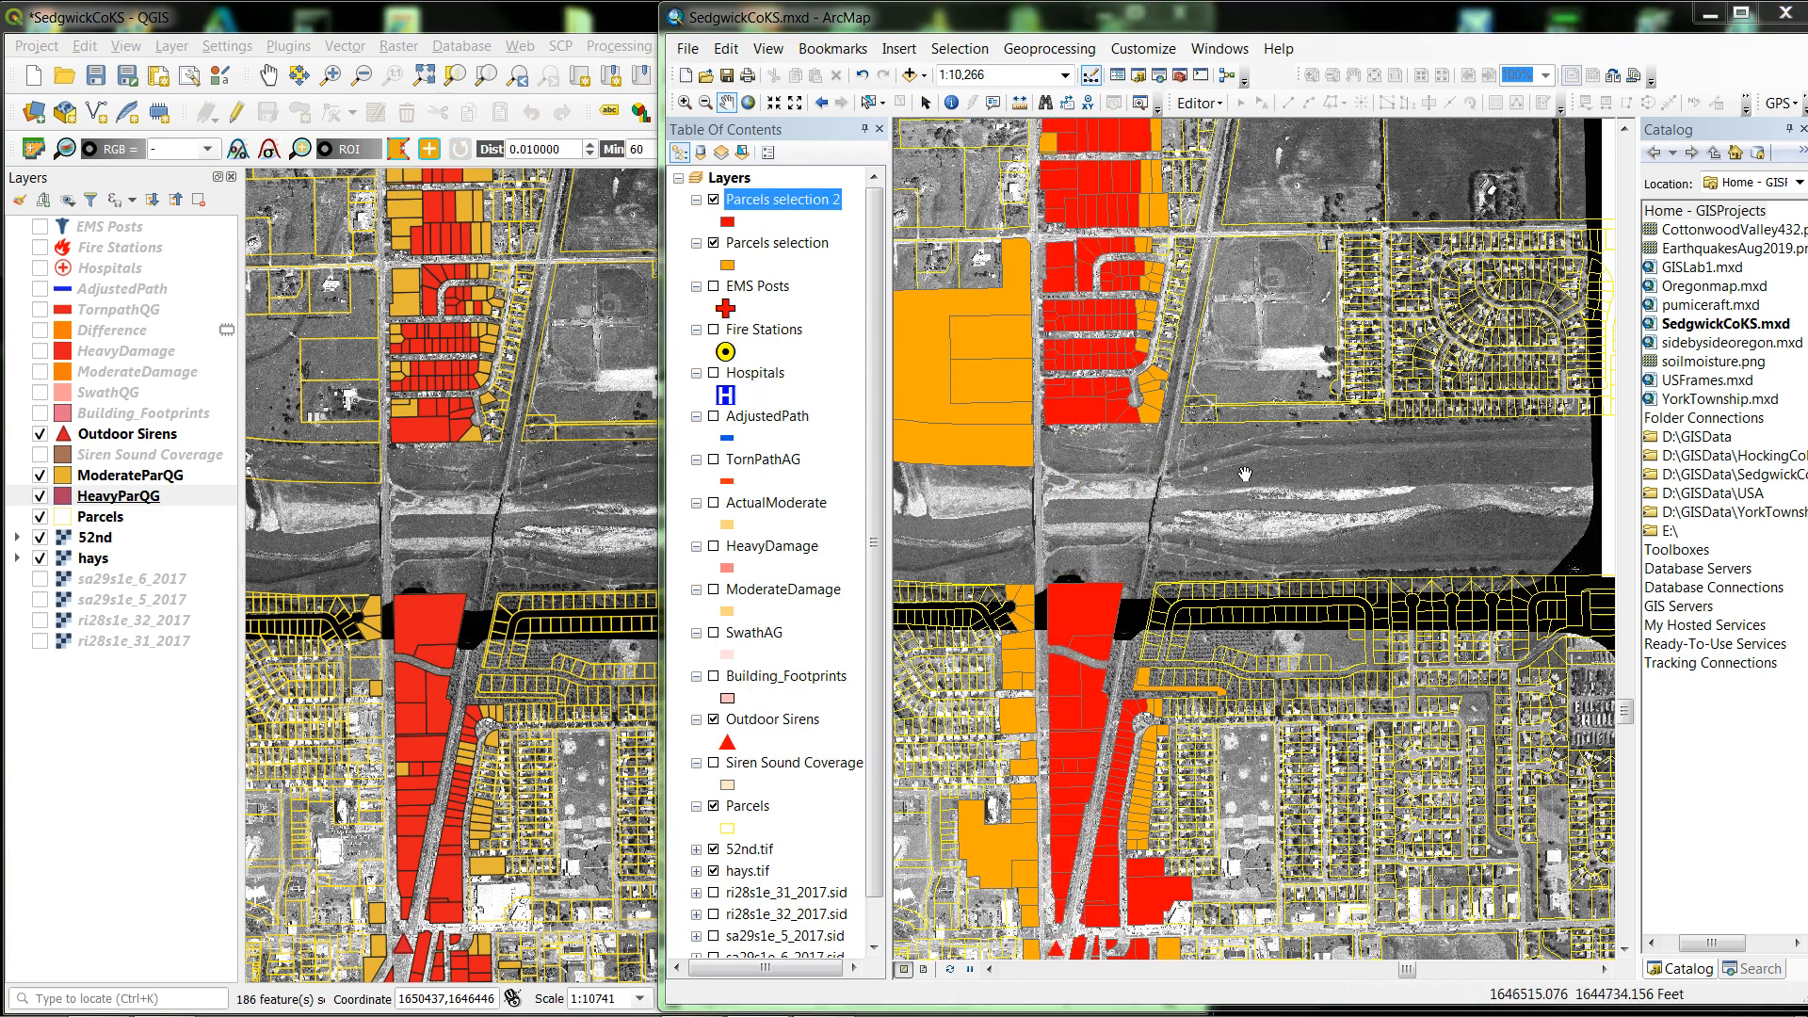